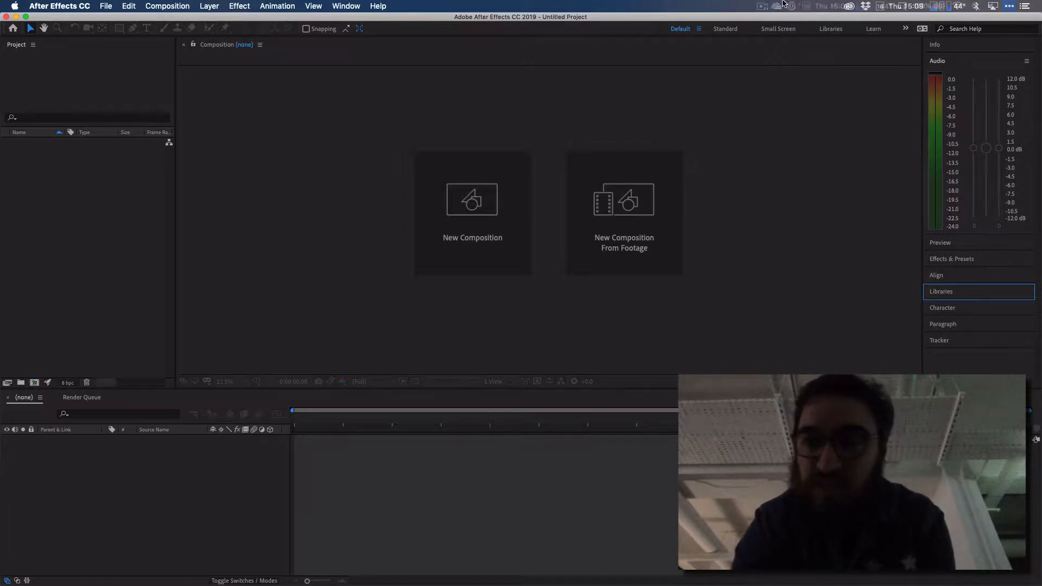
# Look through the list of available and installed apps in Adobe Creative Cloud.
pyautogui.click(850, 6)
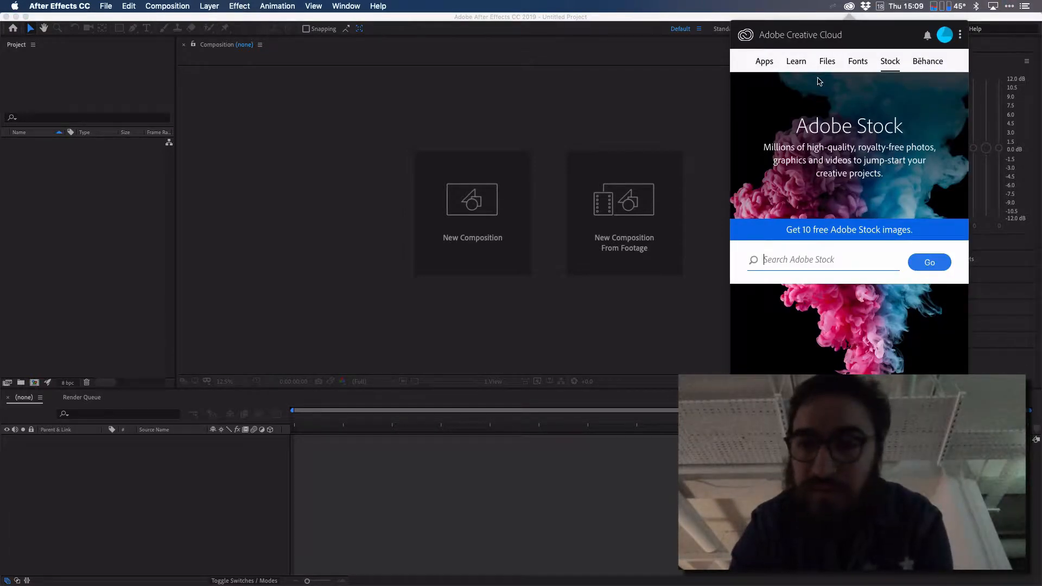
pyautogui.click(759, 62)
pyautogui.scroll(-5, 845, 268)
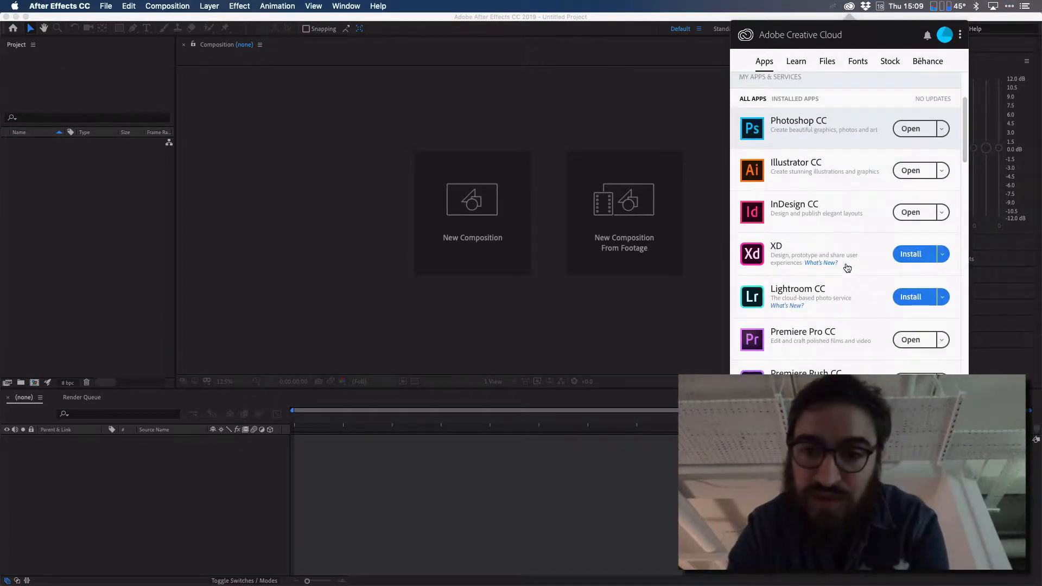
pyautogui.scroll(-1, 848, 267)
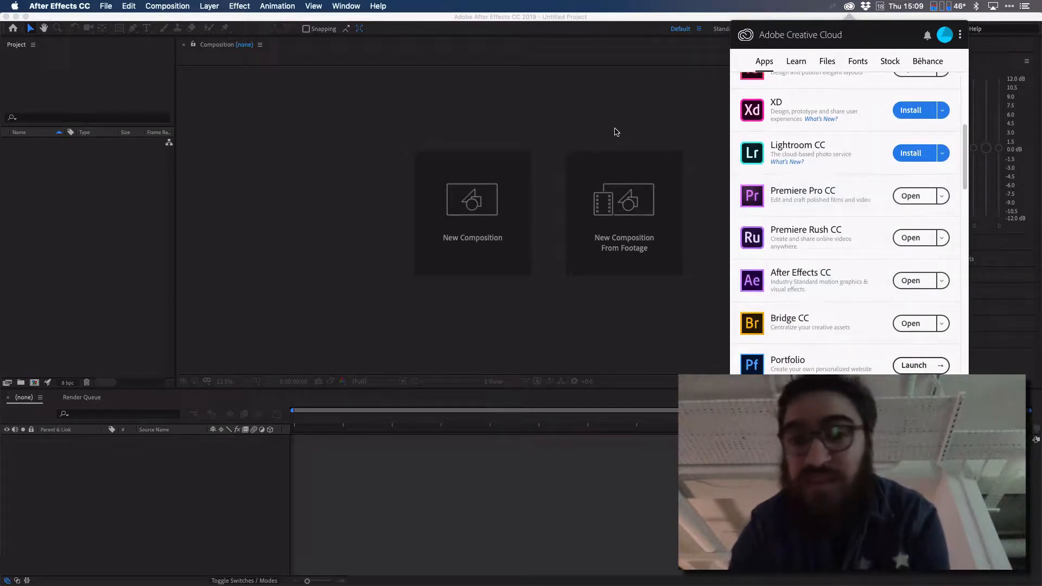
pyautogui.scroll(-10, 819, 279)
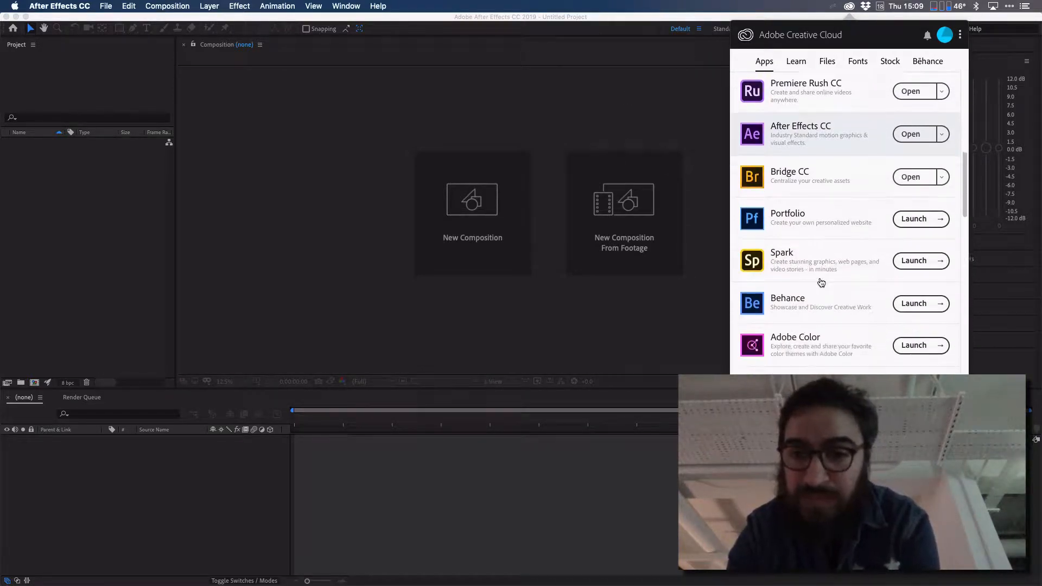
pyautogui.scroll(-5, 821, 282)
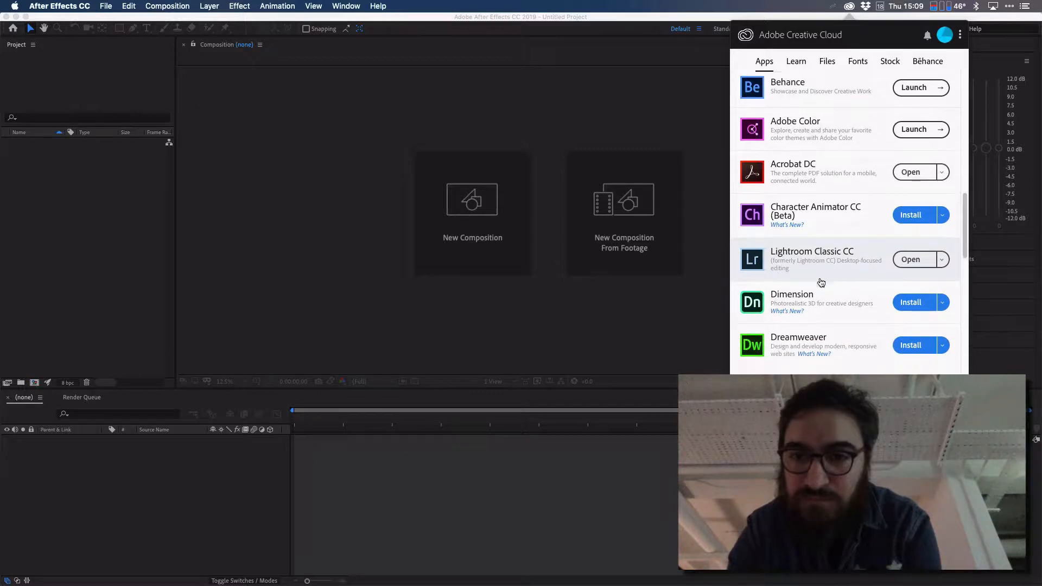
pyautogui.scroll(-8, 820, 280)
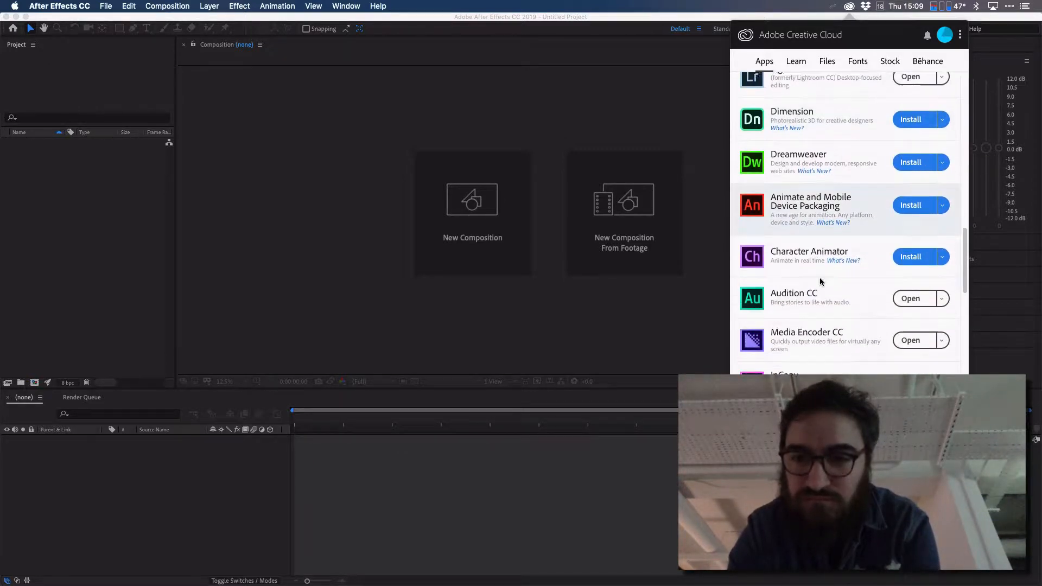
pyautogui.scroll(-2, 819, 280)
pyautogui.click(632, 356)
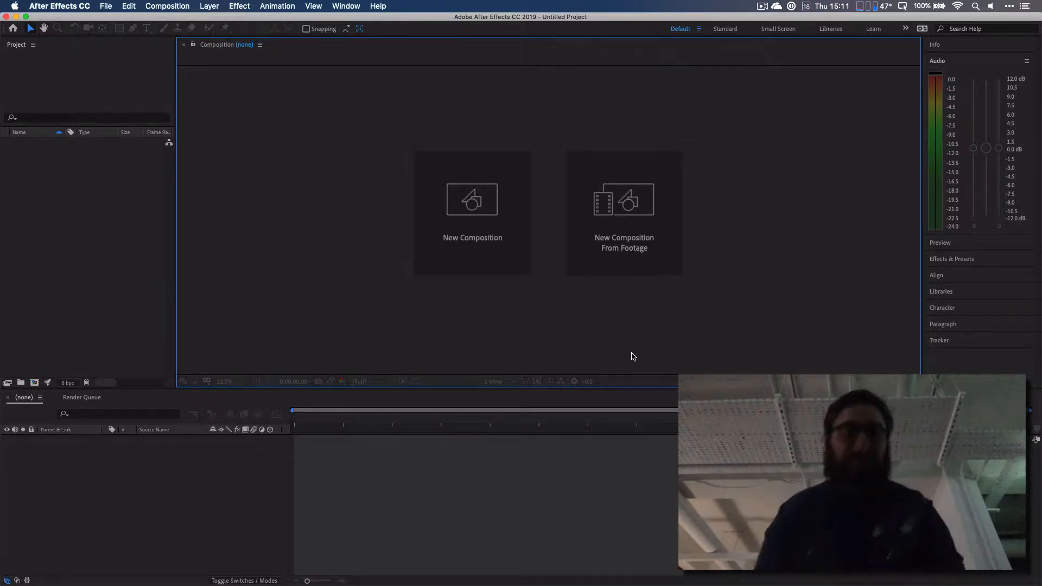
# Switch to Finder and preview the 360 Sladmore JPEGs in the keystoned folder inside Pictures.
pyautogui.press('super+Tab')
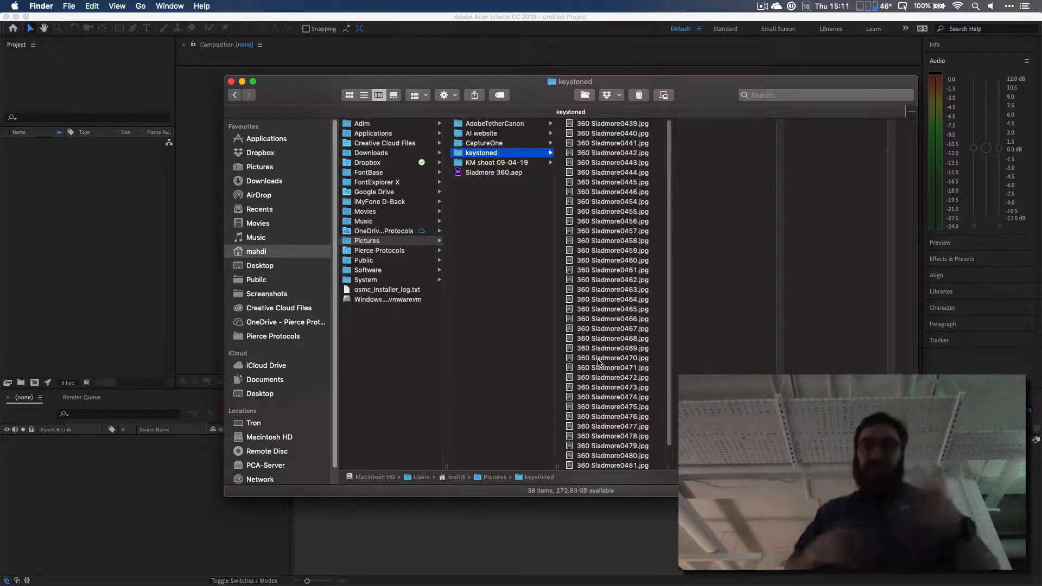
pyautogui.click(627, 163)
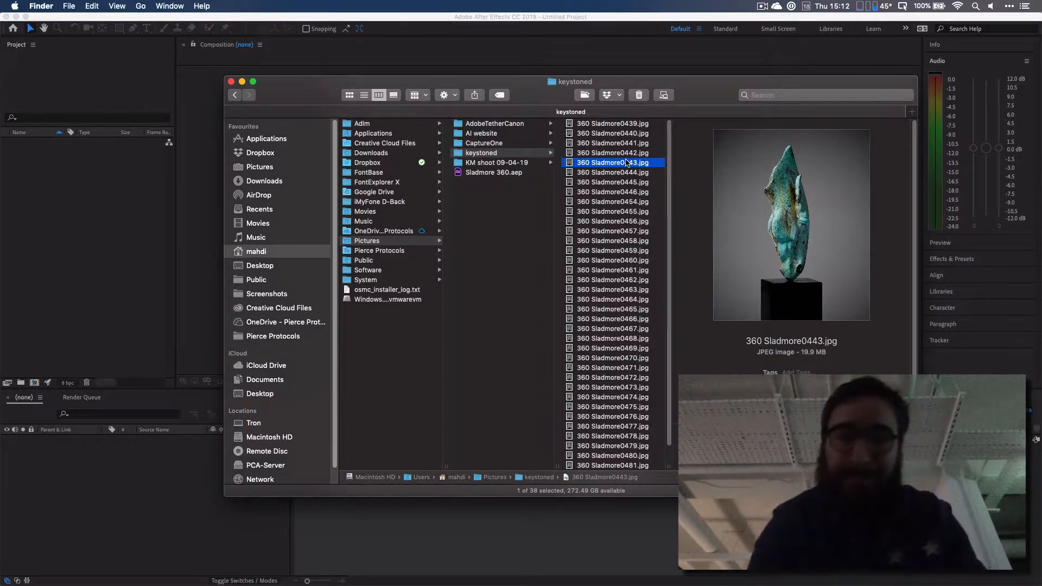
pyautogui.press('Left')
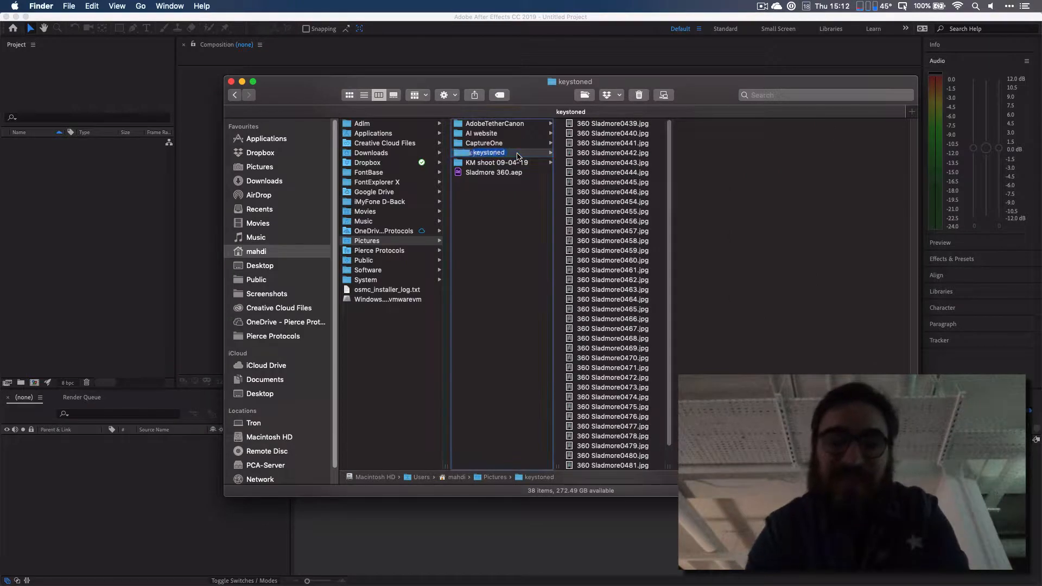
pyautogui.scroll(-2, 584, 224)
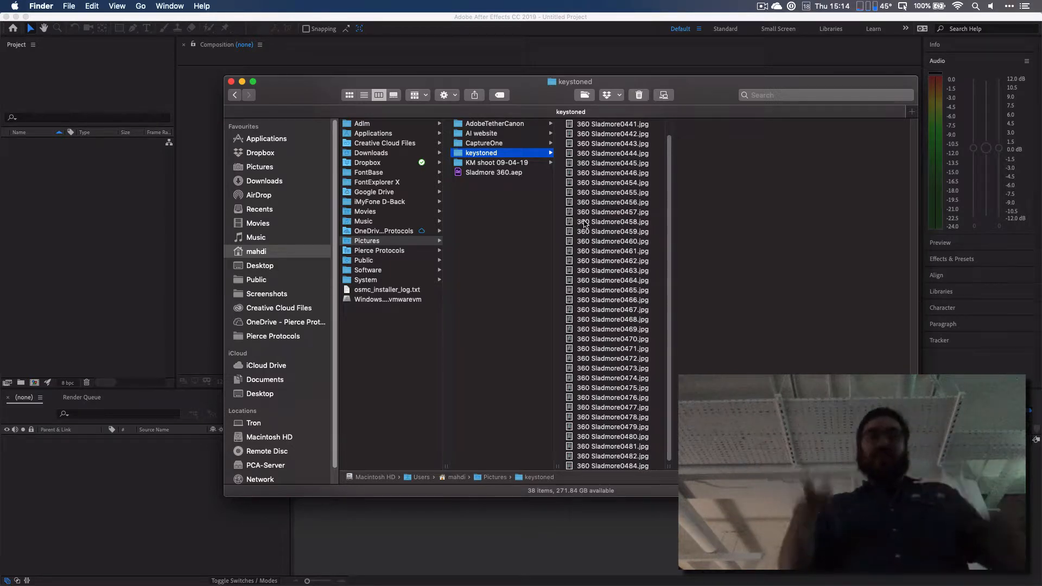
pyautogui.press('Right')
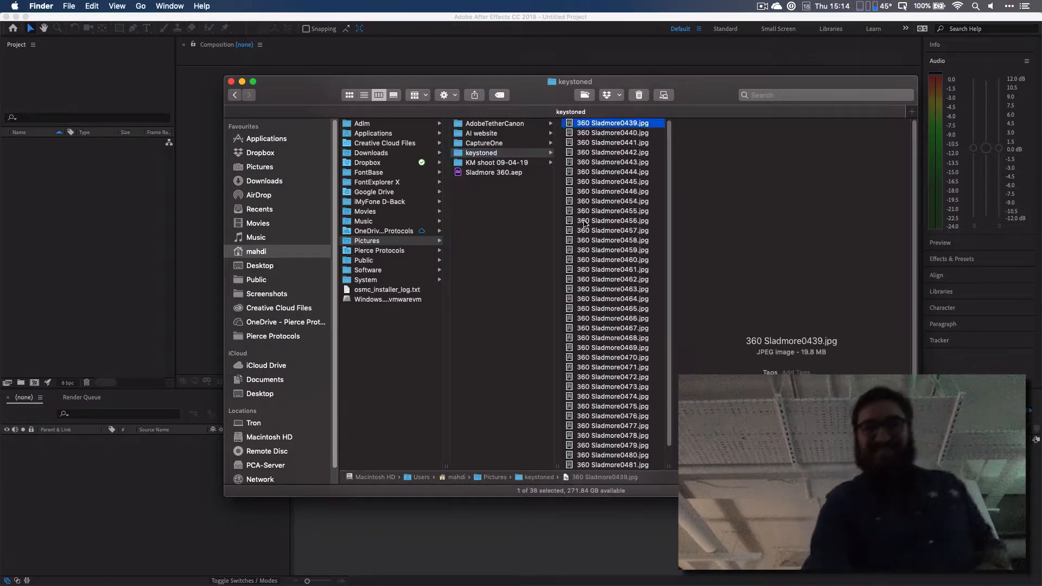
pyautogui.press('Down')
pyautogui.press('Down')
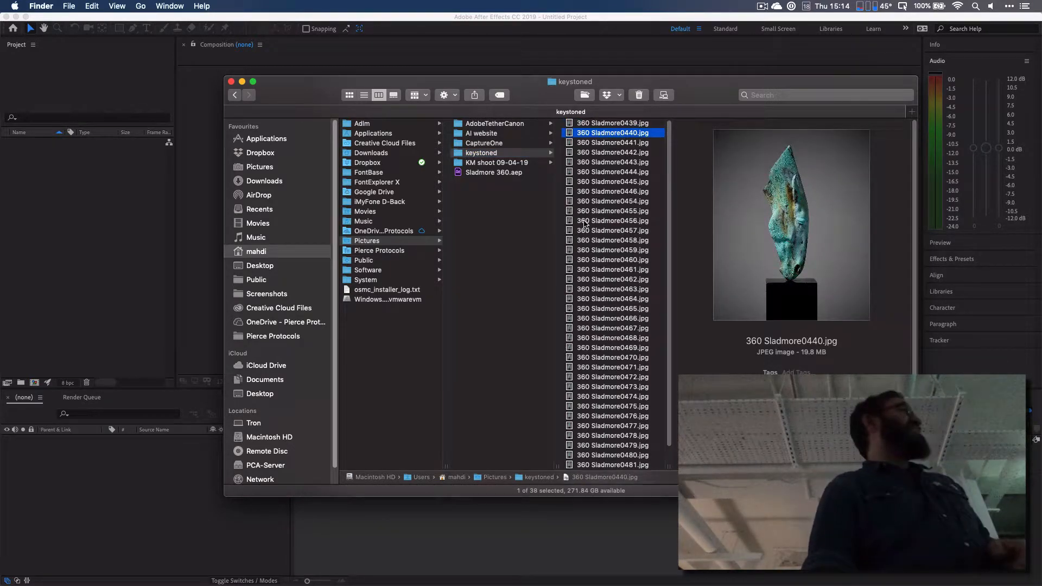
# Import the whole keystoned folder into the After Effects project as an image sequence and delete the imported sequence.
pyautogui.press('Left')
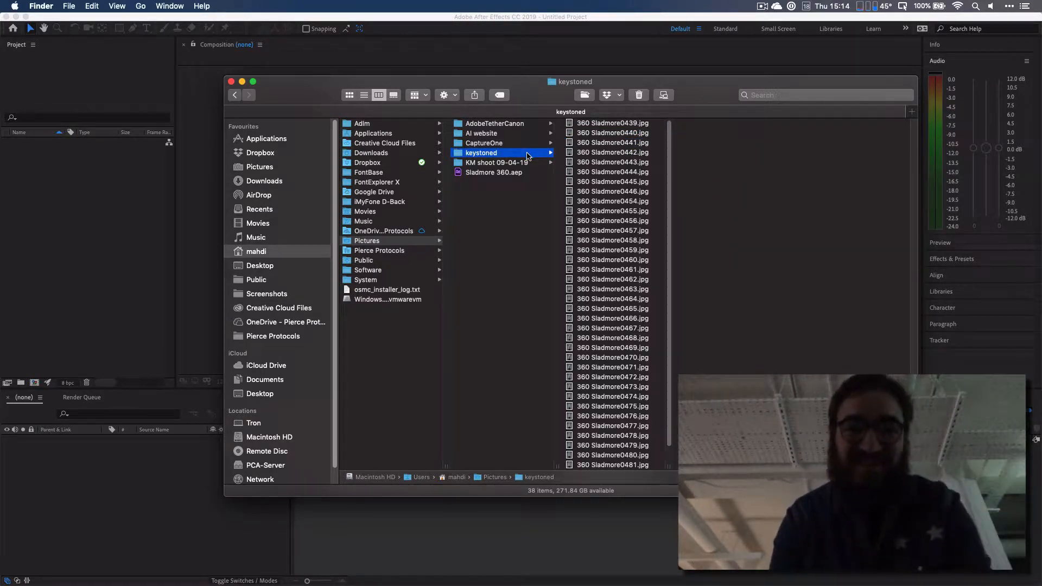
pyautogui.moveTo(529, 154); pyautogui.dragTo(90, 206)
pyautogui.press('super+Tab')
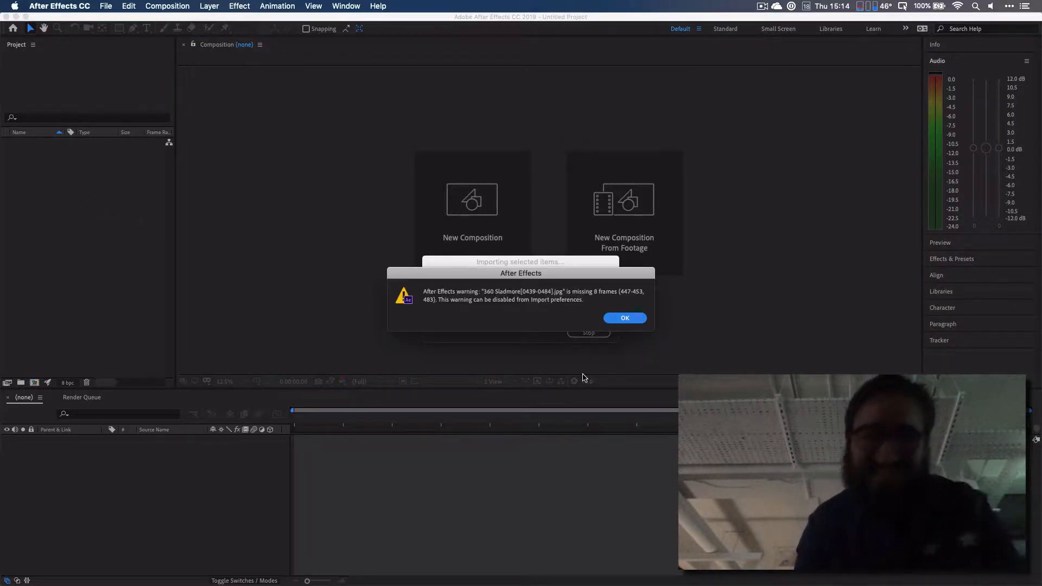
pyautogui.click(632, 318)
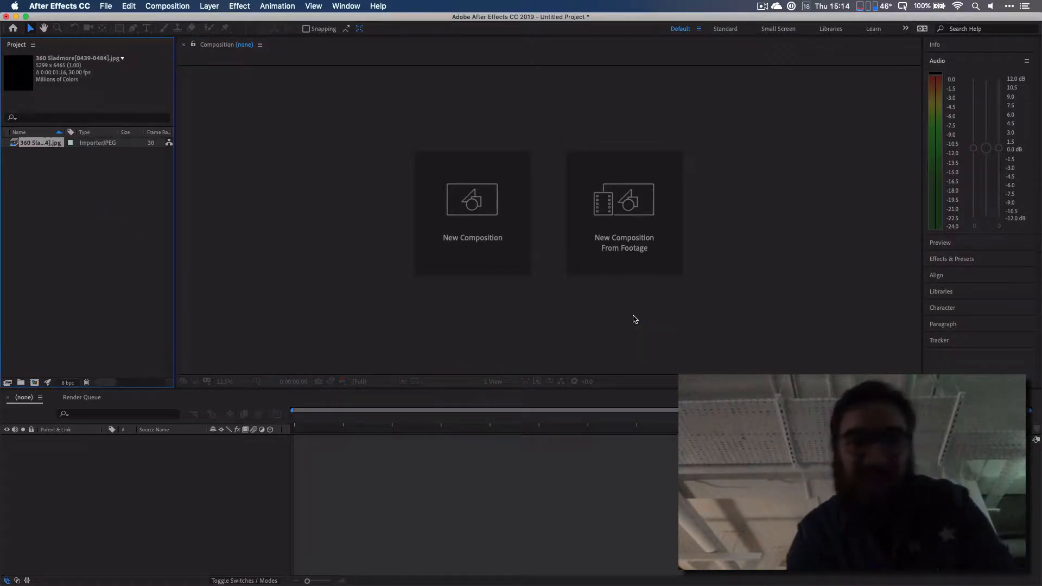
pyautogui.press('super+Tab')
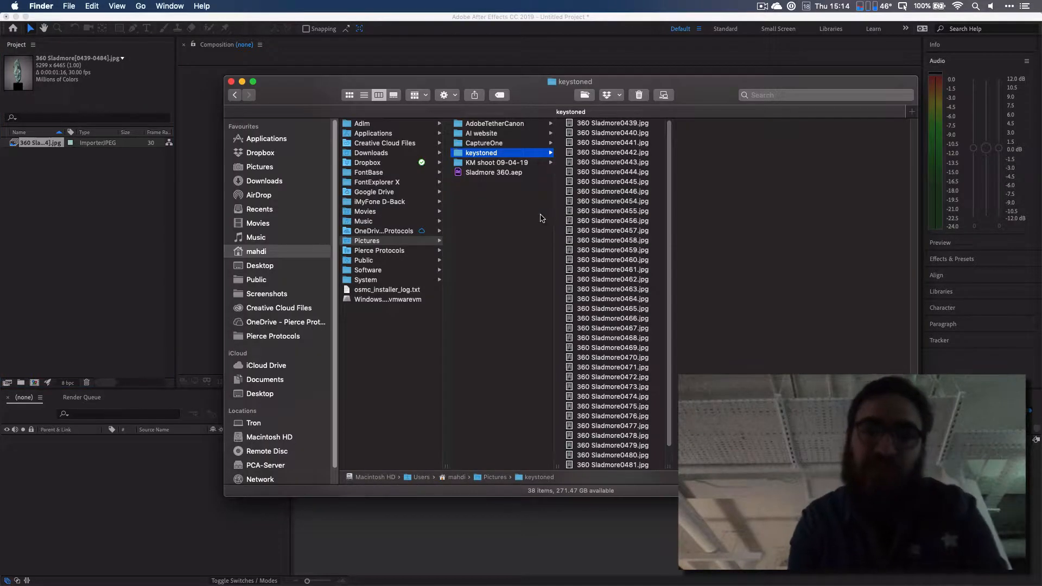
pyautogui.click(76, 248)
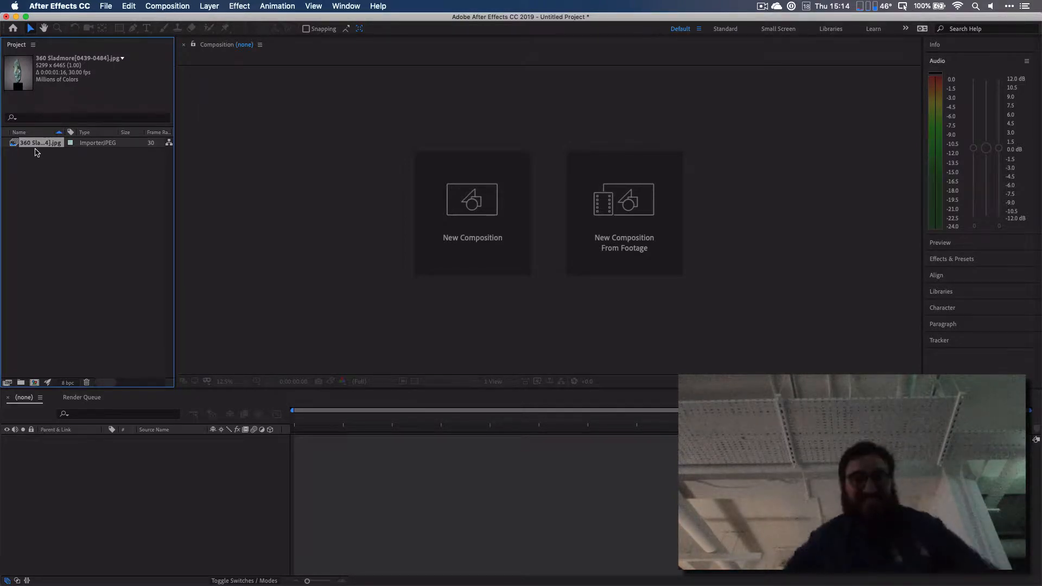
pyautogui.press('Delete')
# Select all JPEGs inside the keystoned folder in Finder, import them into After Effects as separate images, and delete them from the project.
pyautogui.press('super+Tab')
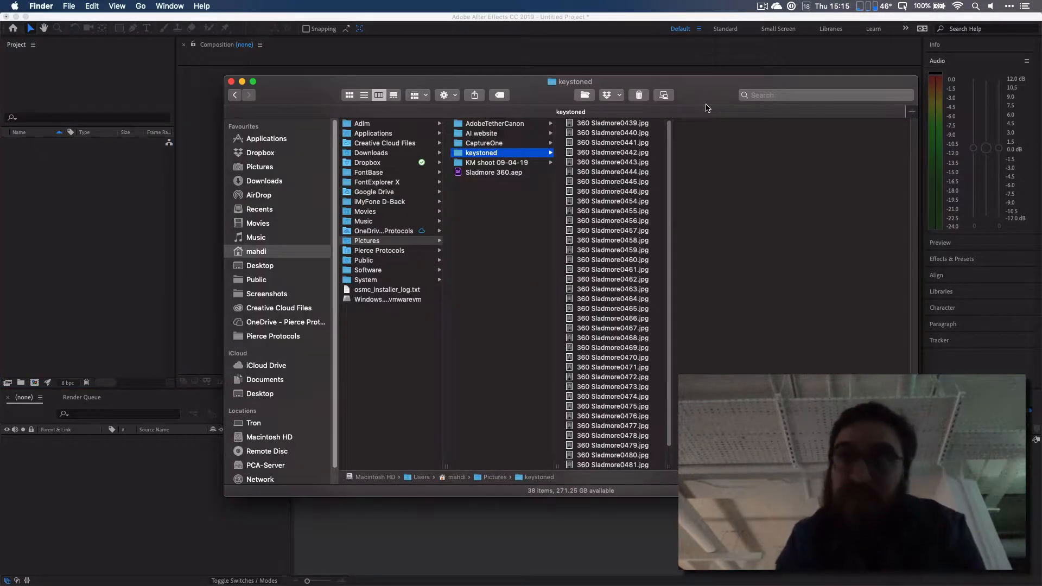
pyautogui.press('Right')
pyautogui.press('super+a')
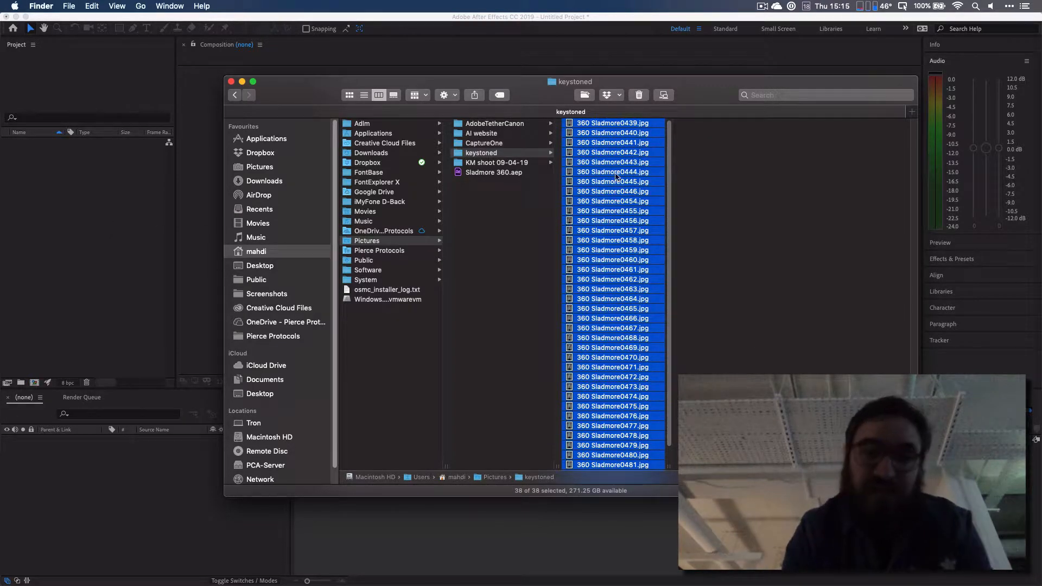
pyautogui.moveTo(615, 177); pyautogui.dragTo(103, 253)
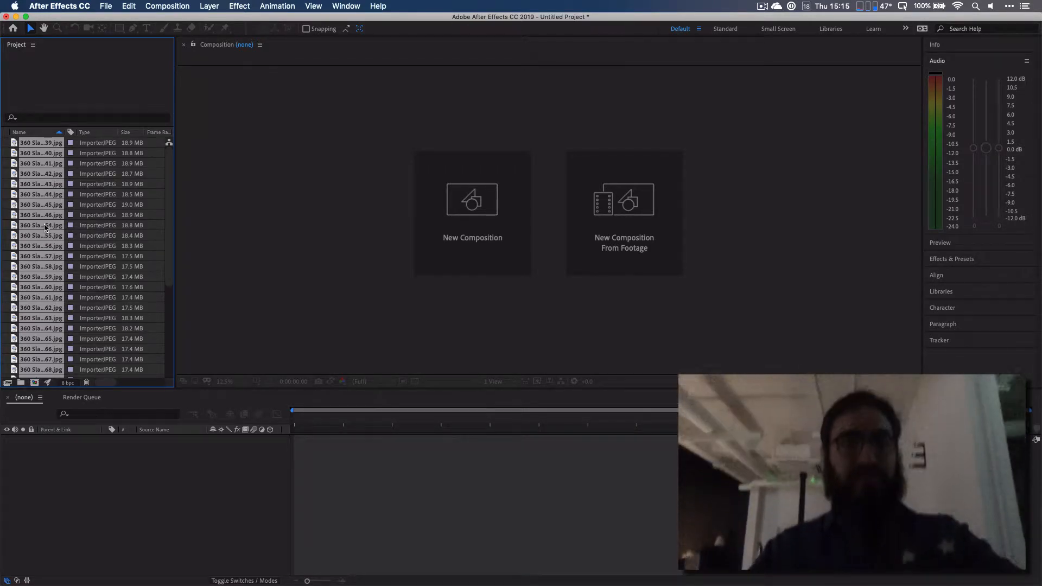
pyautogui.press('Delete')
pyautogui.press('Return')
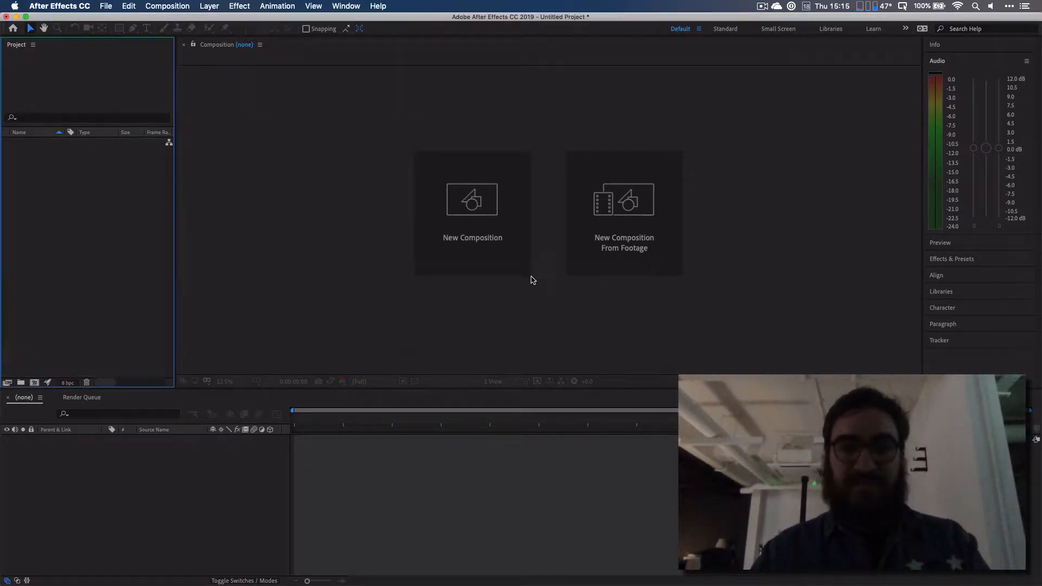
# Switch to Finder and import the keystoned folder into the After Effects project again as one image sequence.
pyautogui.press('super+Tab')
pyautogui.moveTo(505, 153); pyautogui.dragTo(131, 209)
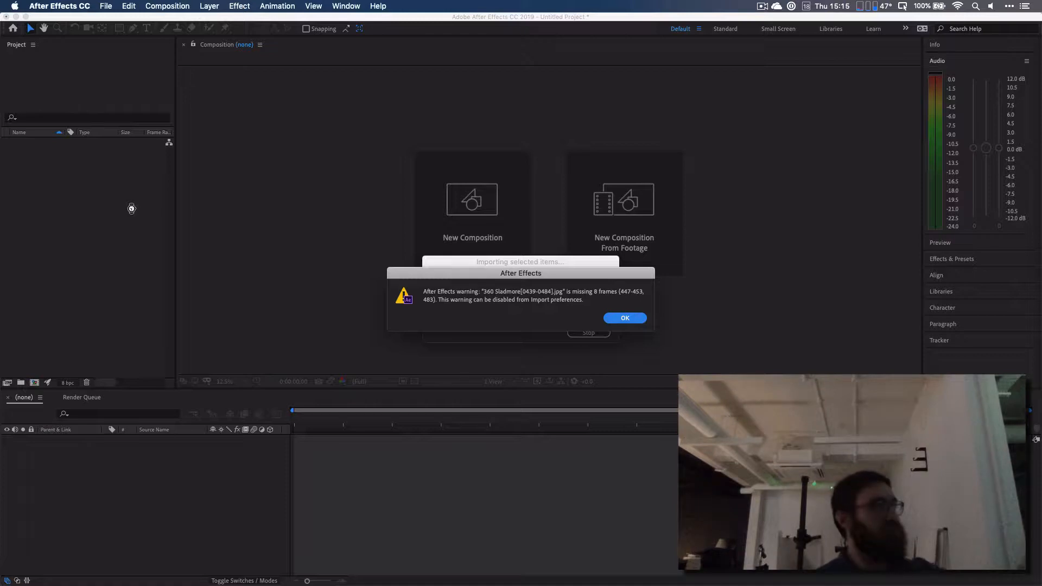
pyautogui.press('Return')
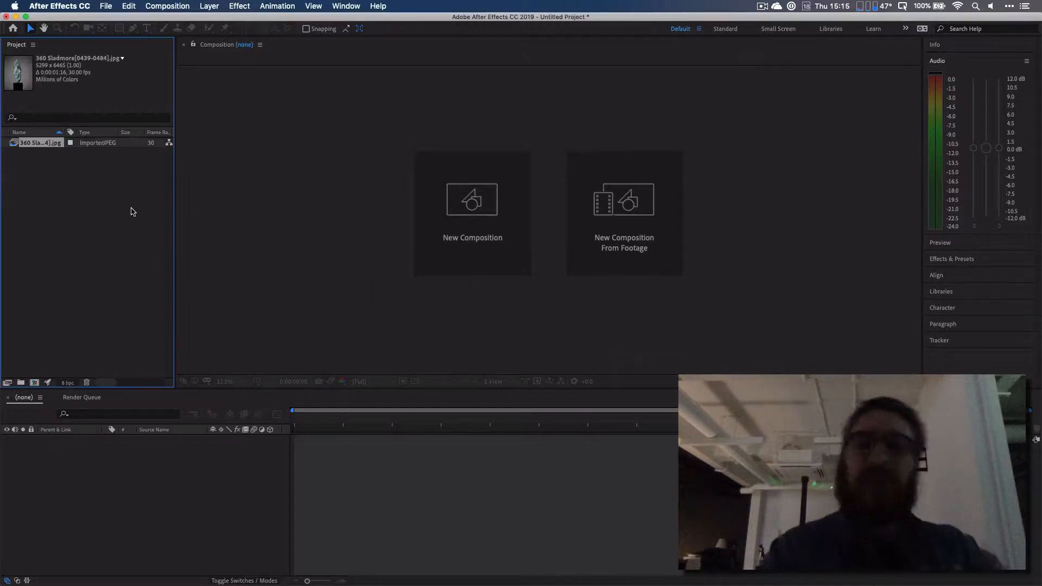
# Open the 360 Sladmore sequence as footage, play it, and scrub through its frames to check for missing ones.
pyautogui.doubleClick(31, 144)
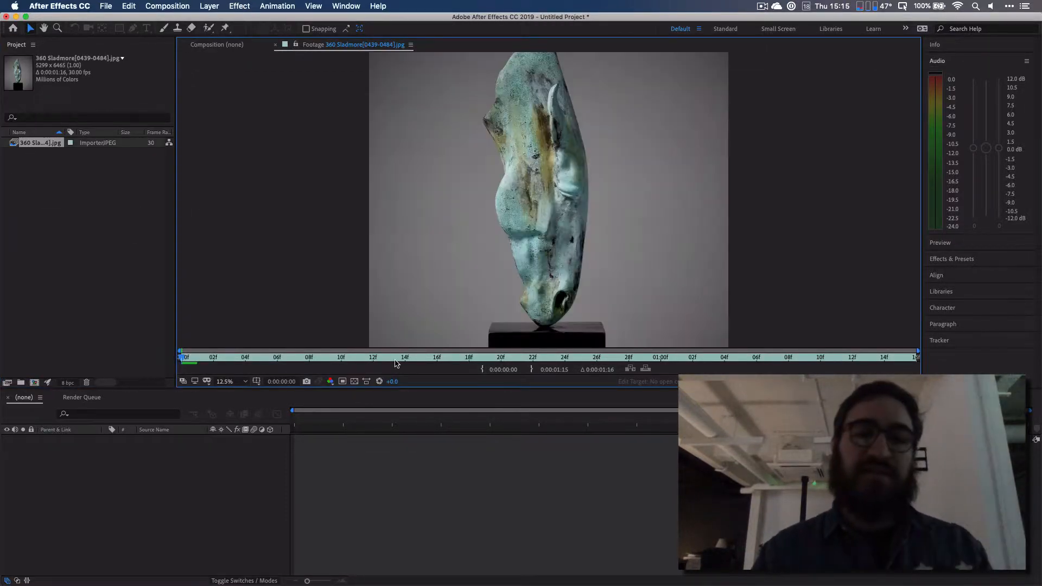
pyautogui.press('space')
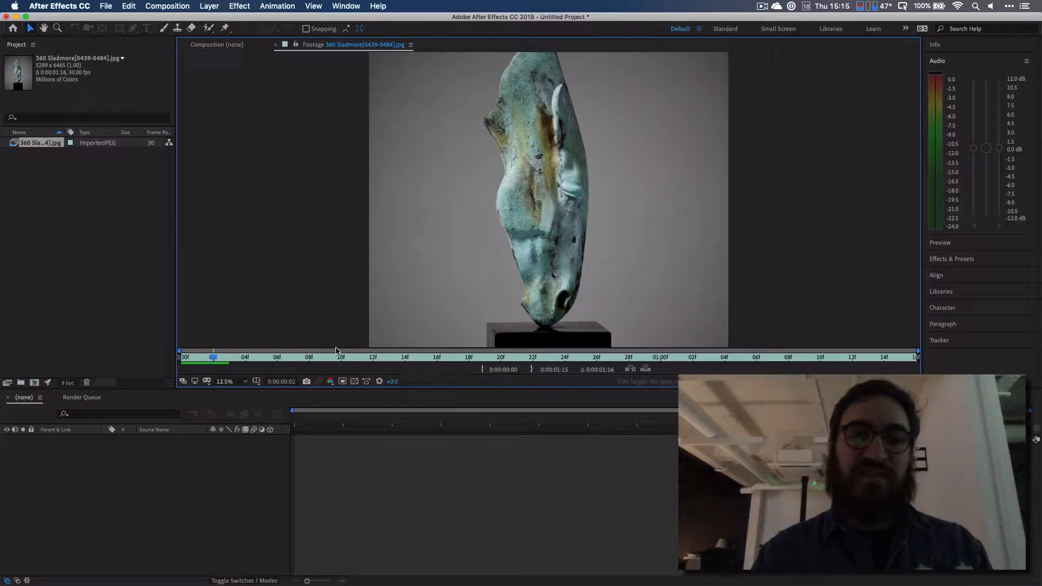
pyautogui.click(189, 358)
pyautogui.moveTo(189, 359); pyautogui.dragTo(358, 353)
pyautogui.moveTo(570, 344); pyautogui.dragTo(645, 356)
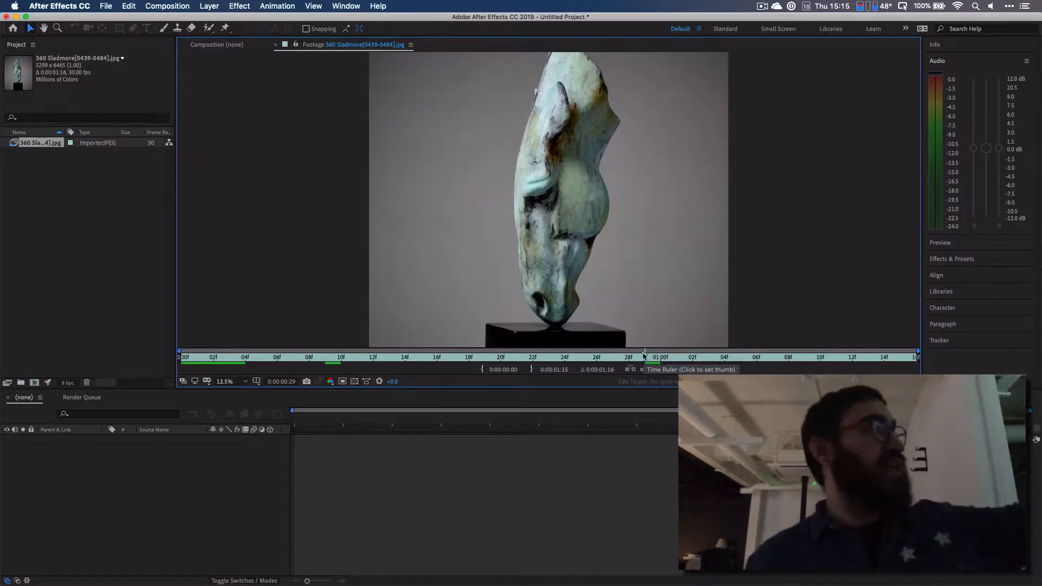
pyautogui.click(615, 359)
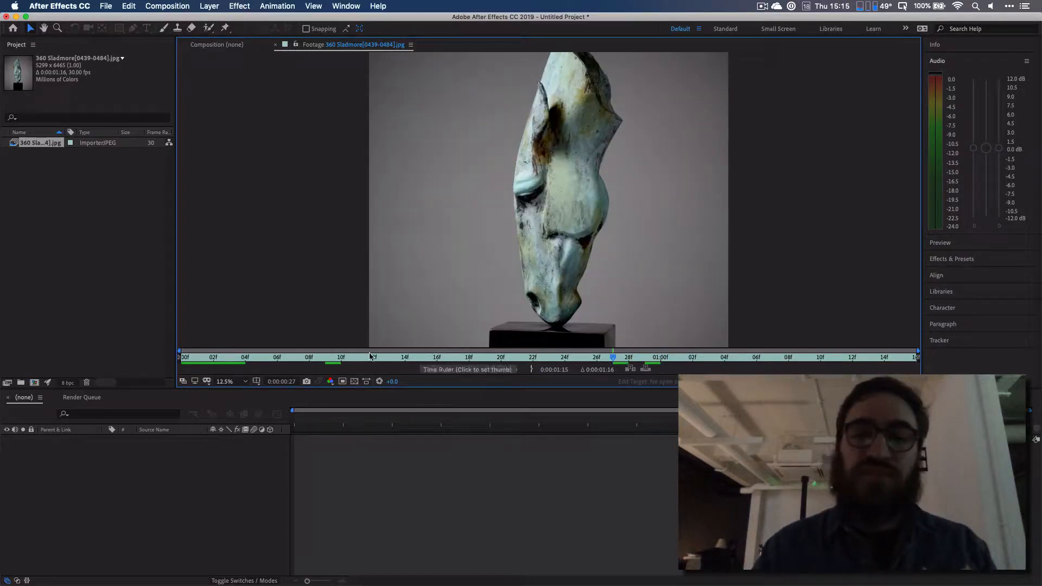
pyautogui.click(334, 362)
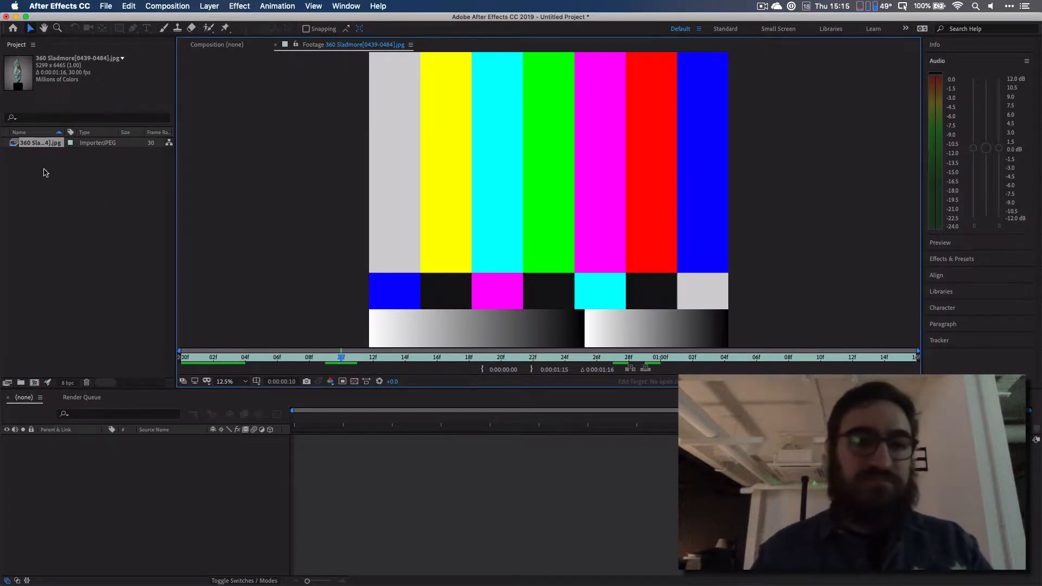
# Delete the 360 Sladmore image sequence from the project.
pyautogui.click(44, 151)
pyautogui.click(49, 143)
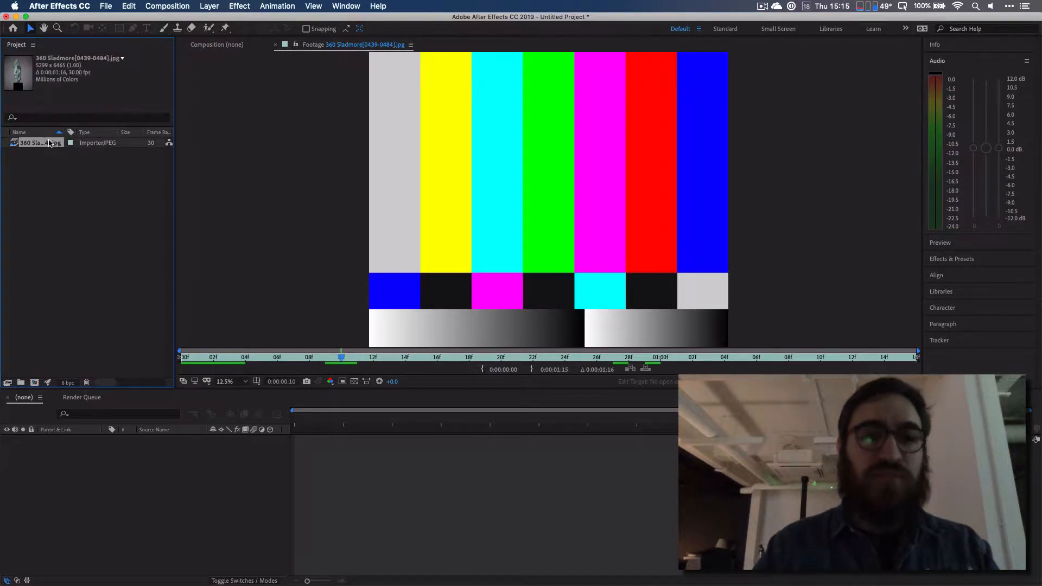
pyautogui.press('Delete')
# Switch to Finder, select every JPEG inside the keystoned folder, and import them into the After Effects project as individual images.
pyautogui.press('super+Tab')
pyautogui.press('Right')
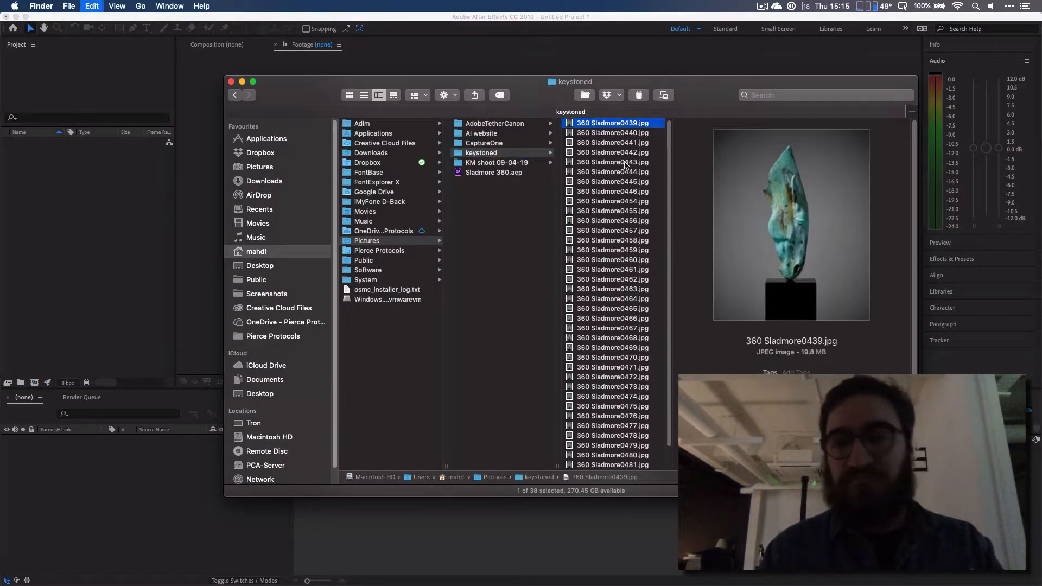
pyautogui.press('super+a')
pyautogui.moveTo(615, 168); pyautogui.dragTo(109, 186)
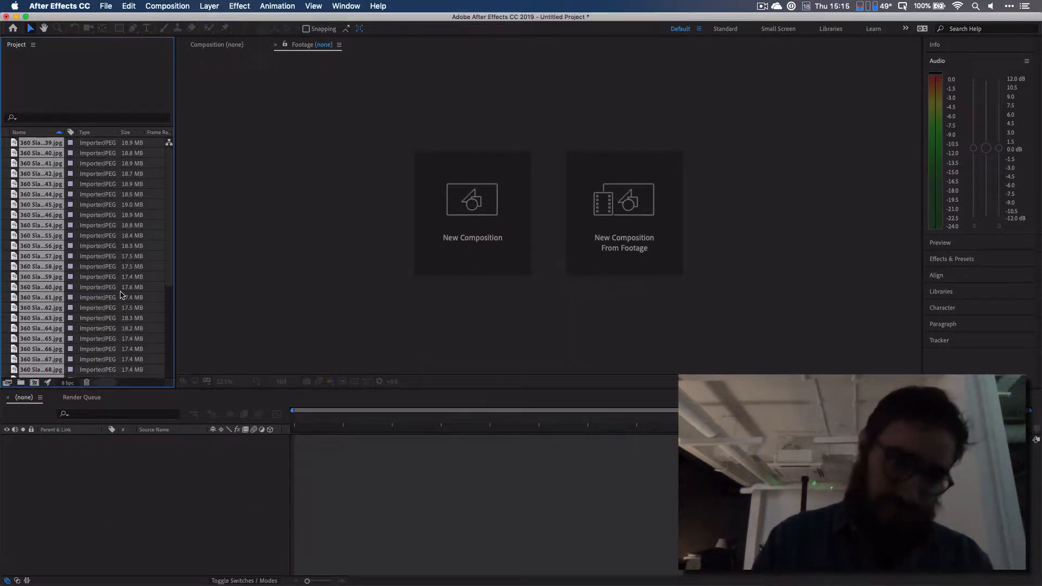
# Start a single composition from all the imported JPEGs, keeping the still duration at 0:00:00:05 and setting the overlap duration to 0:00:00:01.
pyautogui.scroll(-5, 104, 302)
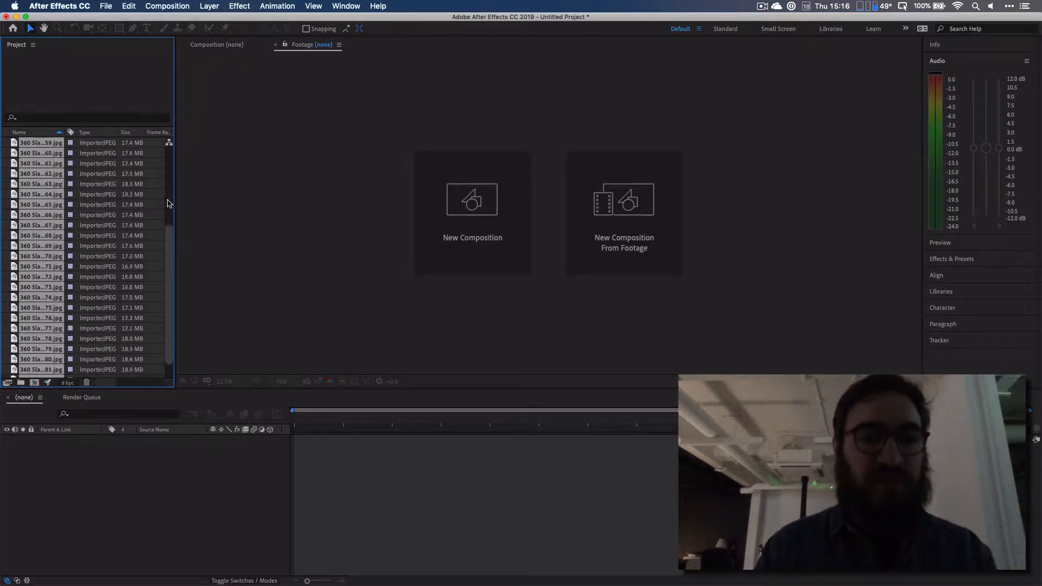
pyautogui.moveTo(40, 372); pyautogui.dragTo(10, 383)
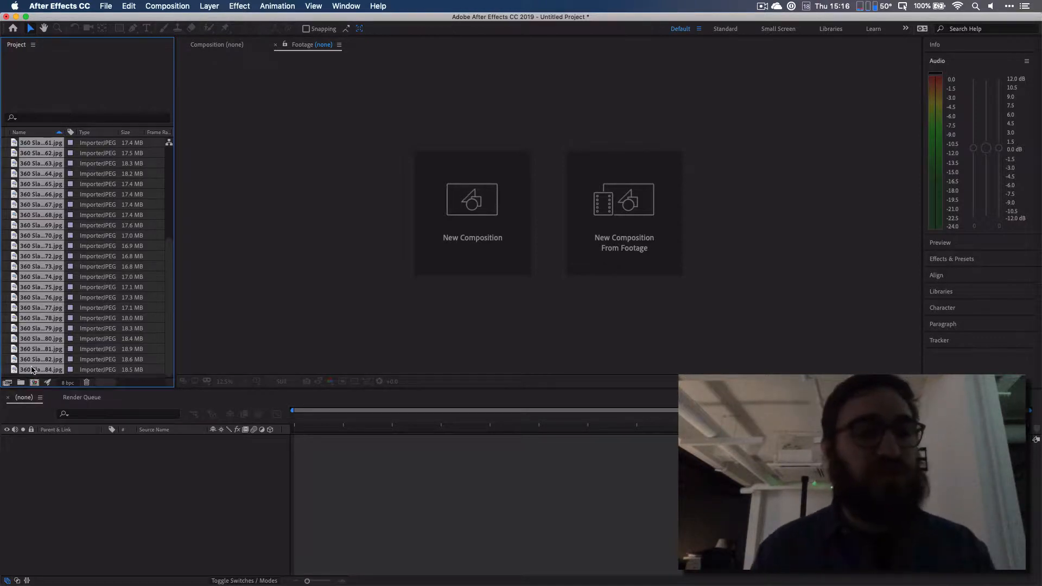
pyautogui.moveTo(38, 338); pyautogui.dragTo(35, 383)
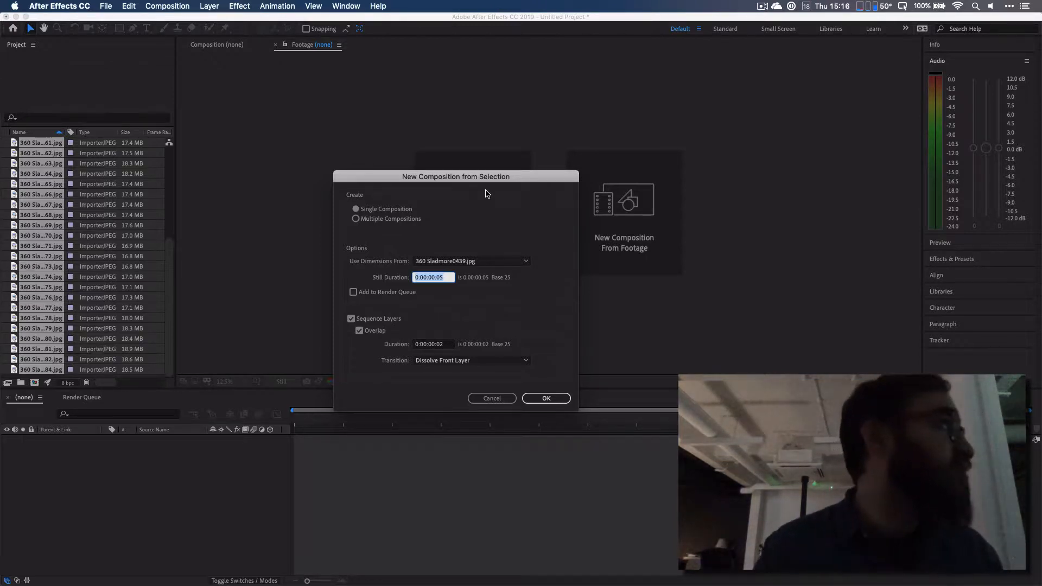
pyautogui.press('Right')
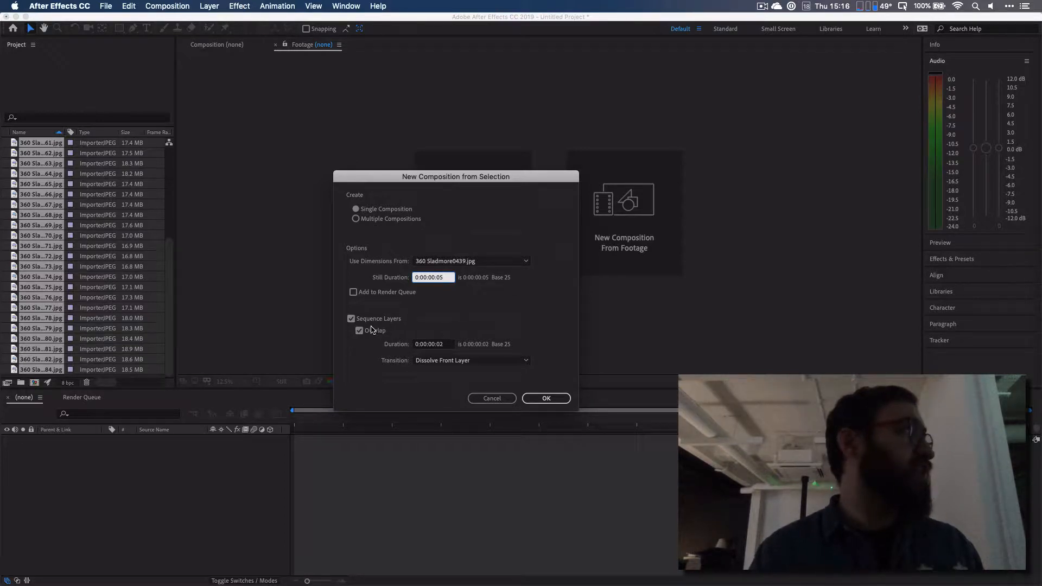
pyautogui.click(444, 345)
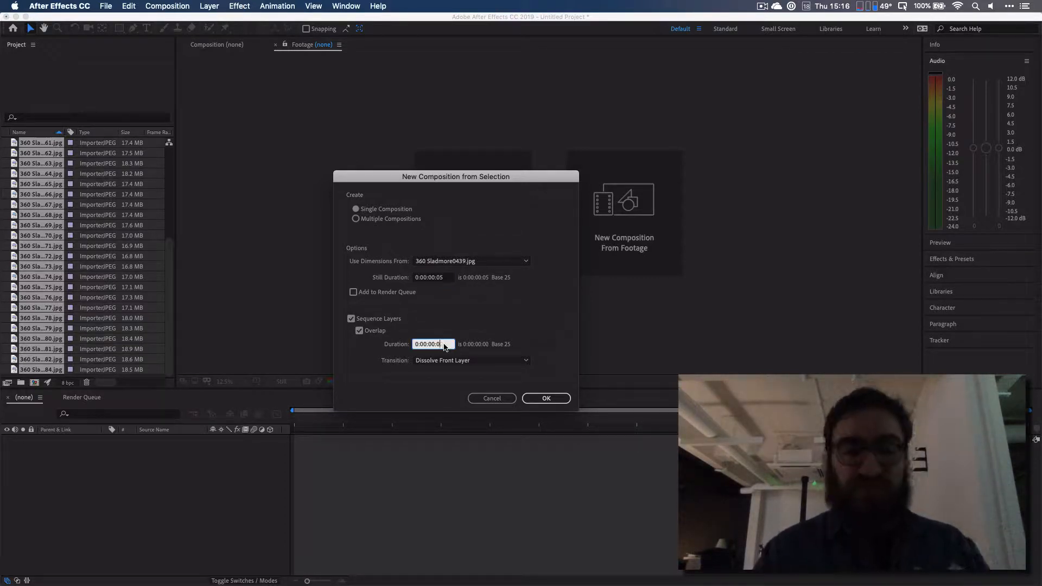
pyautogui.write('1')
# Compare the transition options, keep Dissolve Front Layer for the overlapping layers, and create the composition.
pyautogui.click(471, 361)
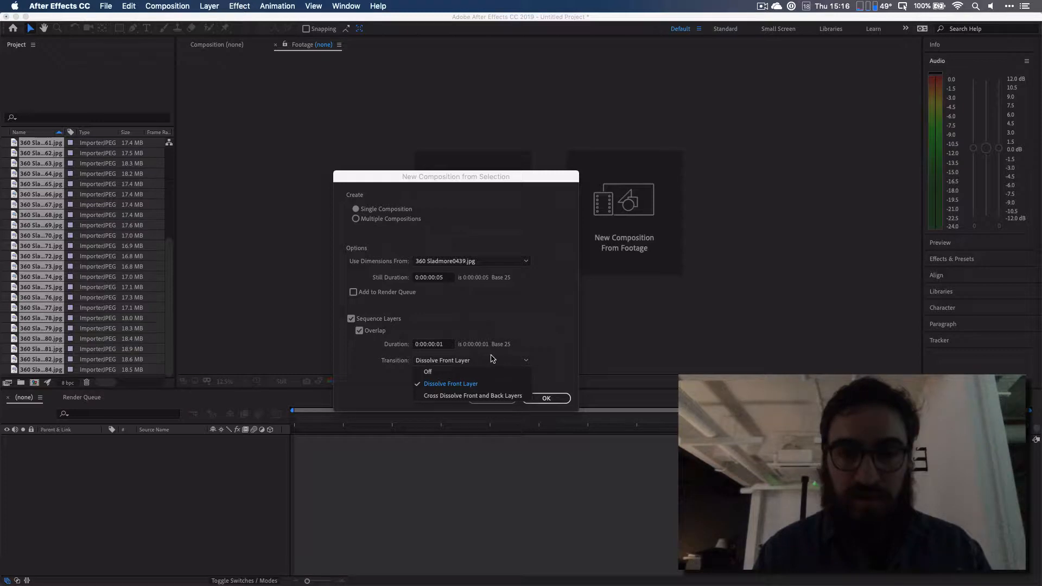
pyautogui.click(489, 373)
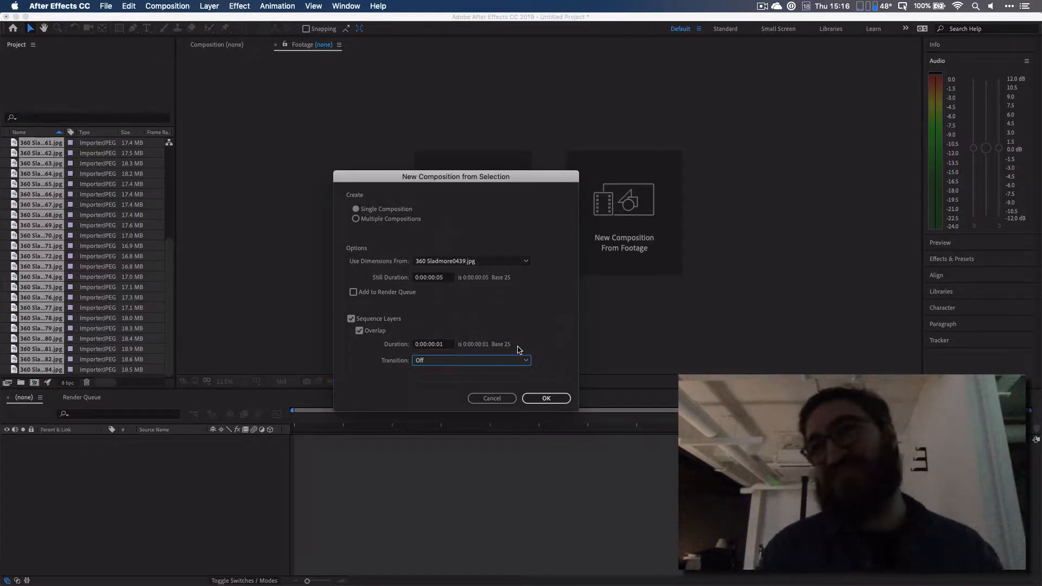
pyautogui.click(499, 361)
pyautogui.click(495, 384)
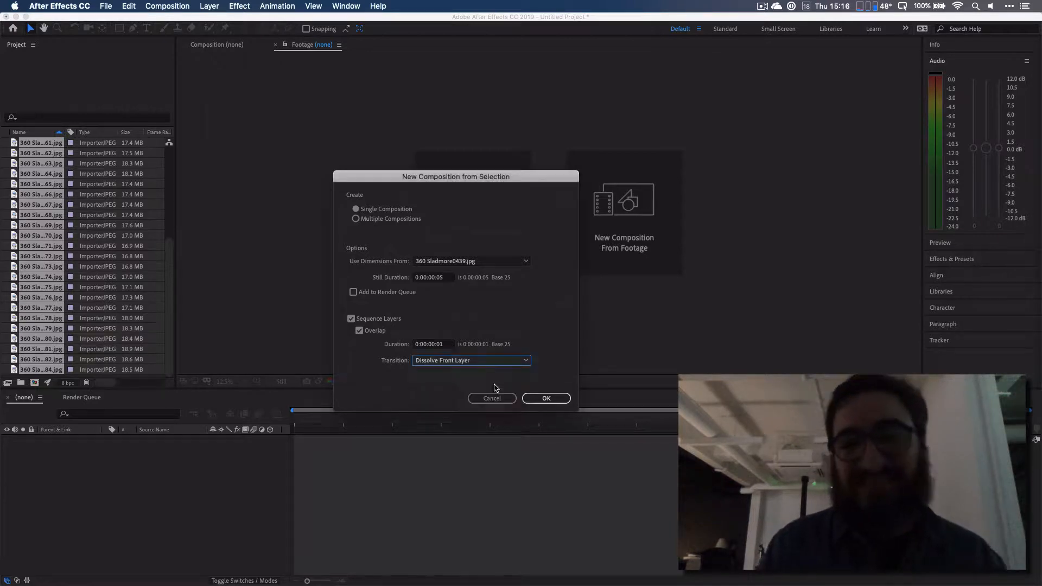
pyautogui.click(546, 399)
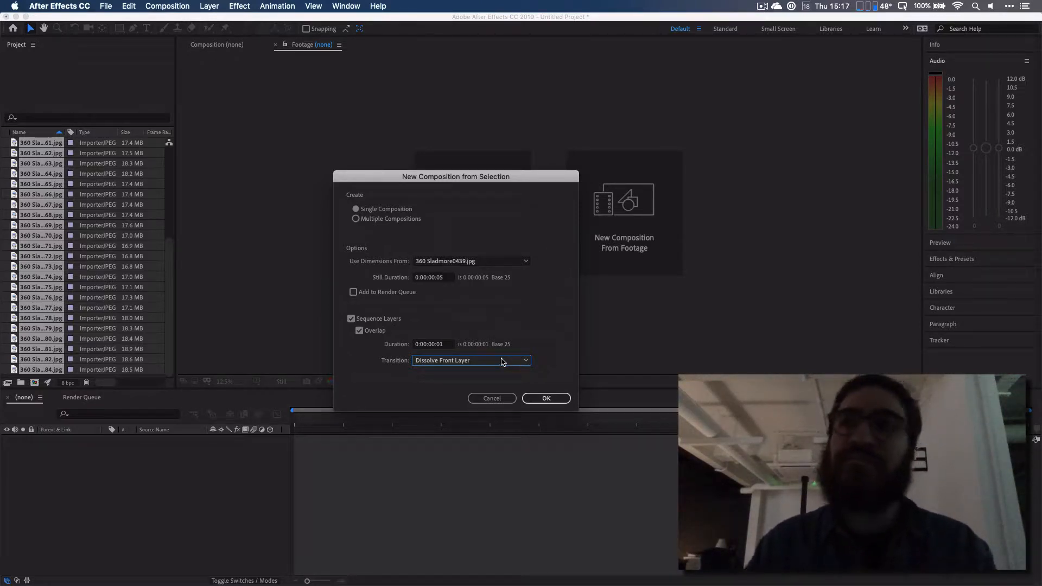
pyautogui.click(503, 362)
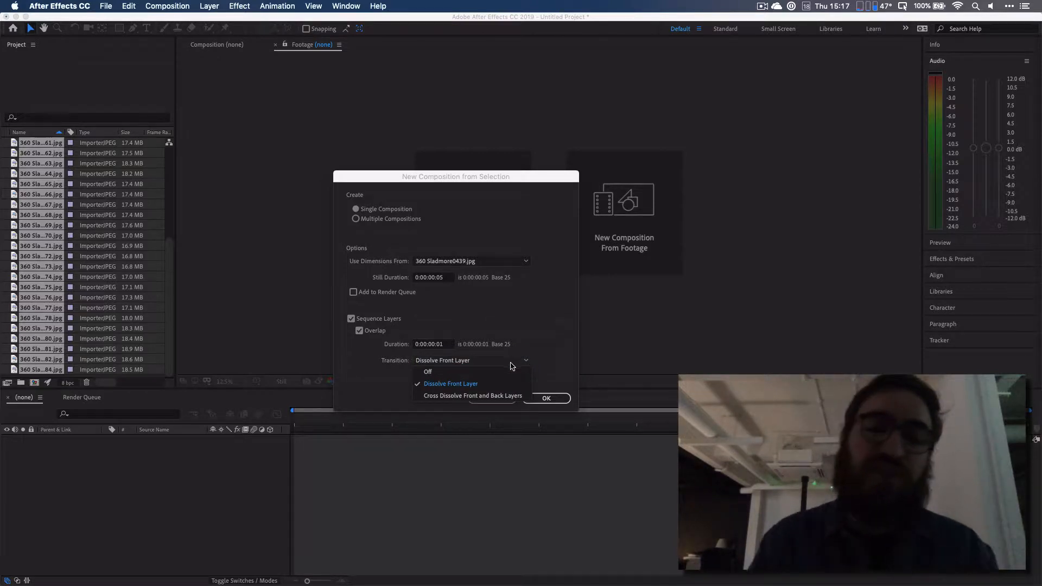
pyautogui.click(541, 331)
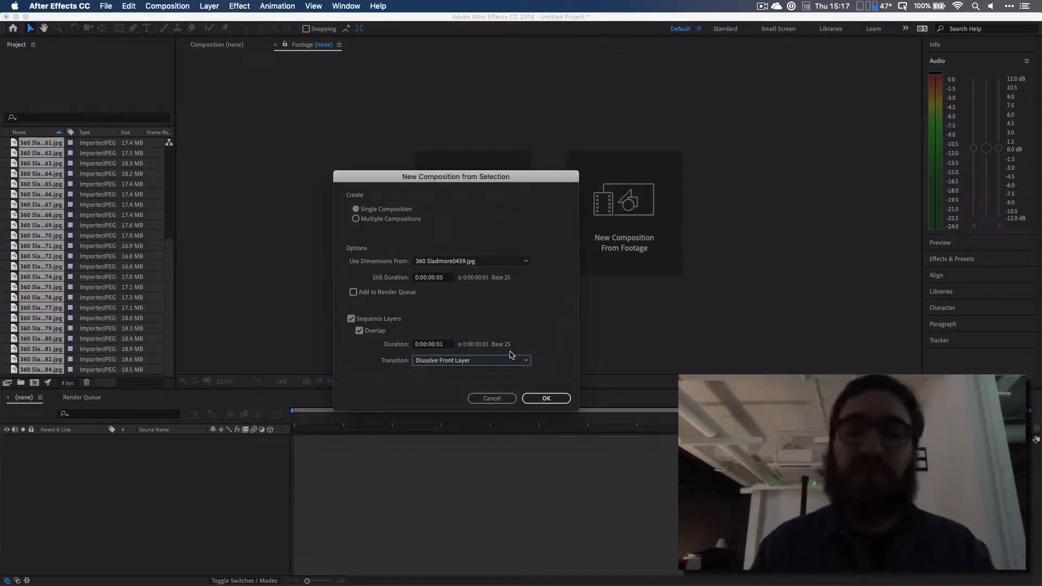
pyautogui.click(546, 397)
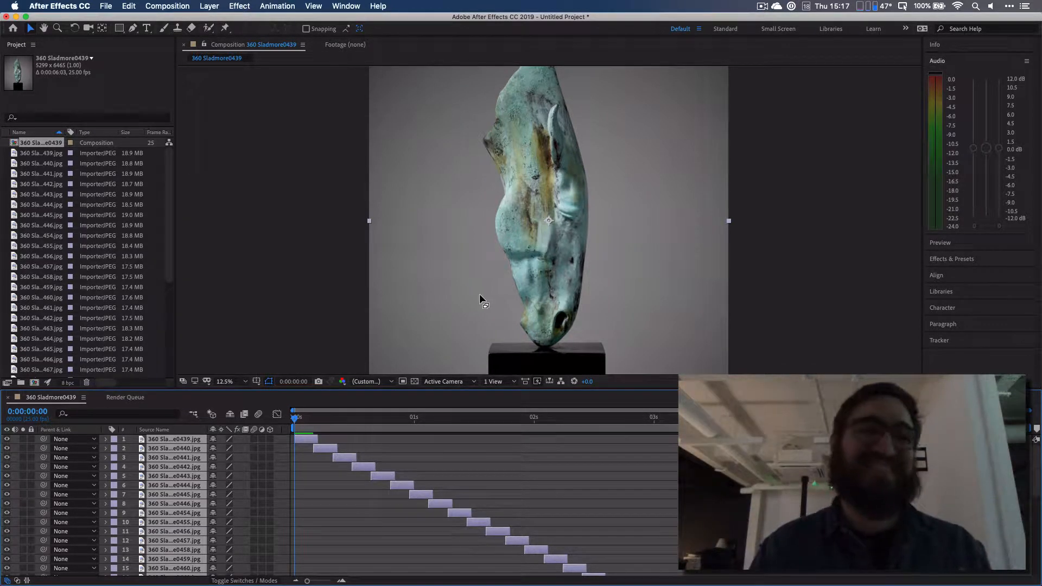
# Quit After Effects without saving the project and relaunch it.
pyautogui.press('super+q')
pyautogui.click(482, 318)
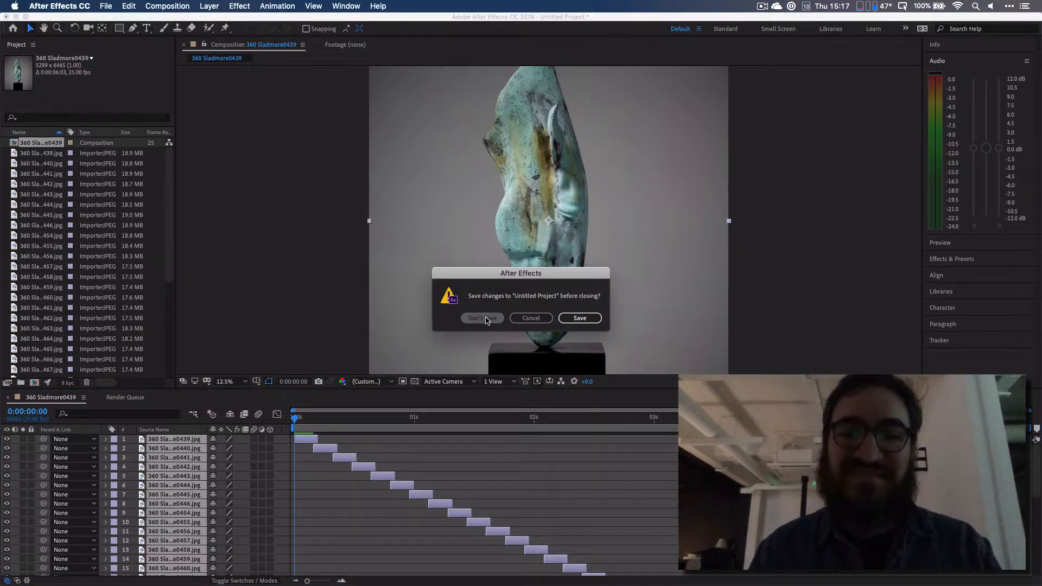
pyautogui.moveTo(525, 583)
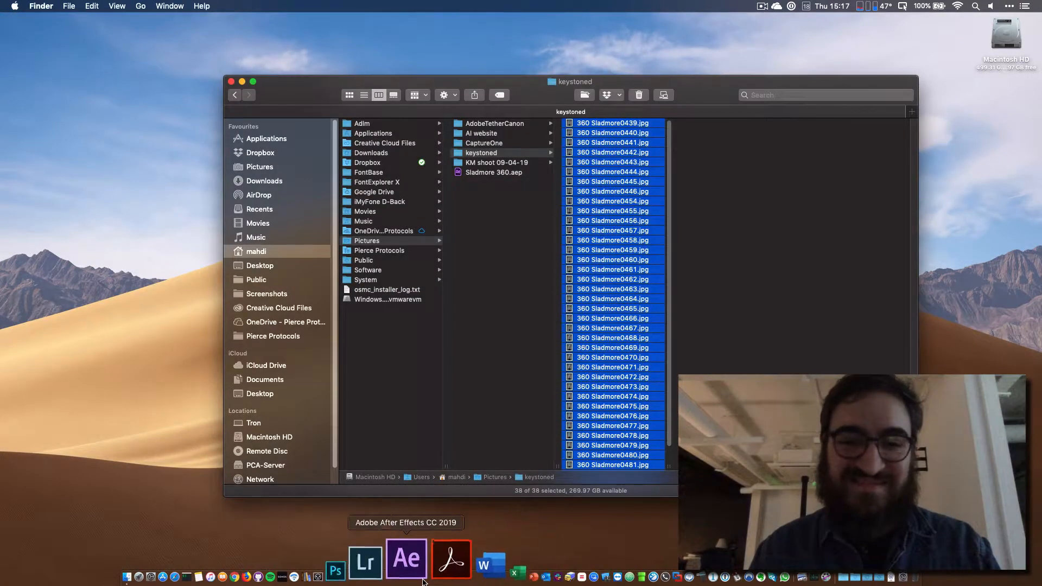
pyautogui.click(421, 580)
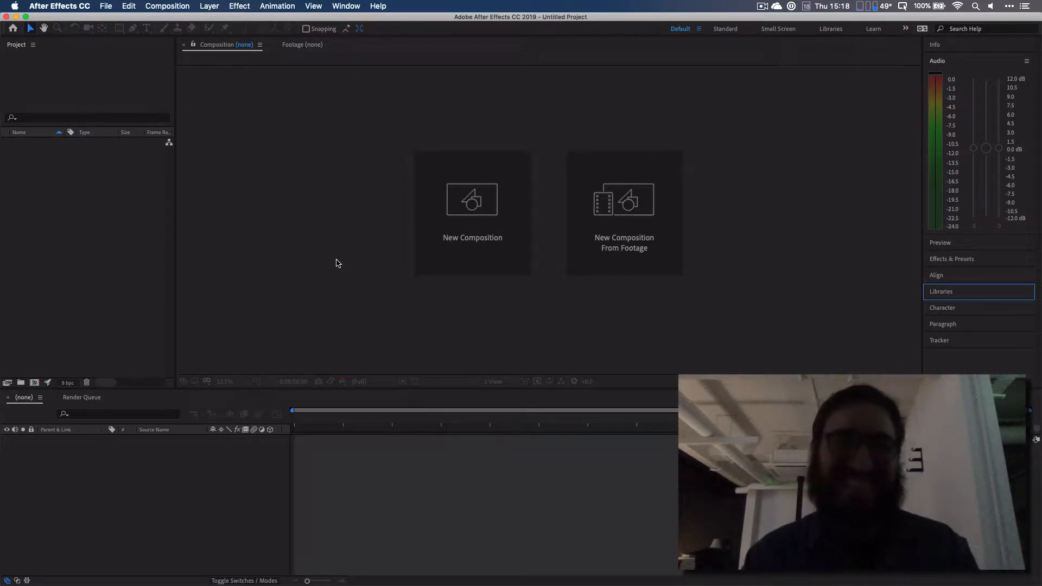
# Collapse the audio meters and expand the Info readout in the workspace.
pyautogui.click(233, 237)
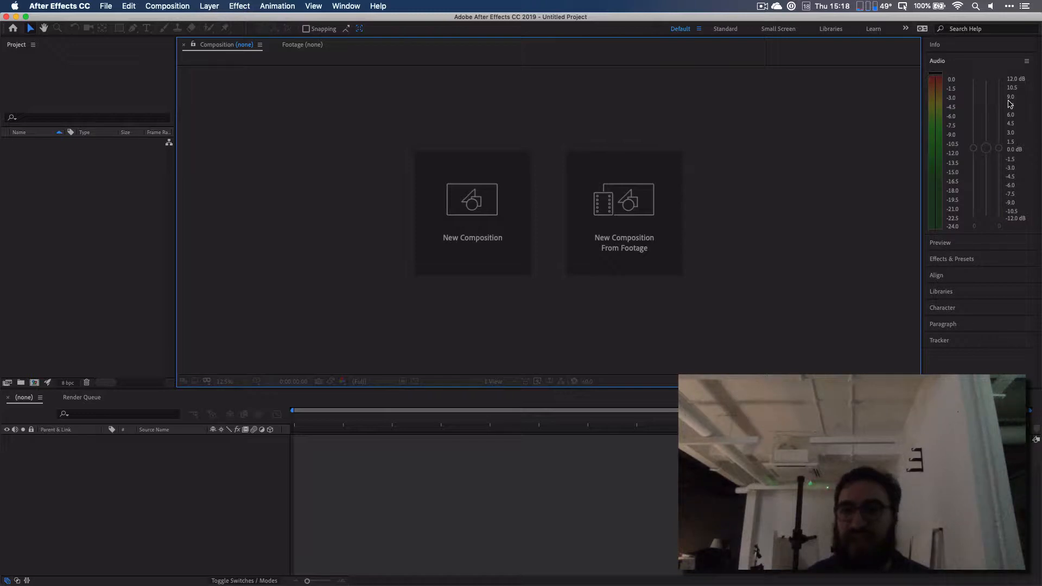
pyautogui.click(960, 258)
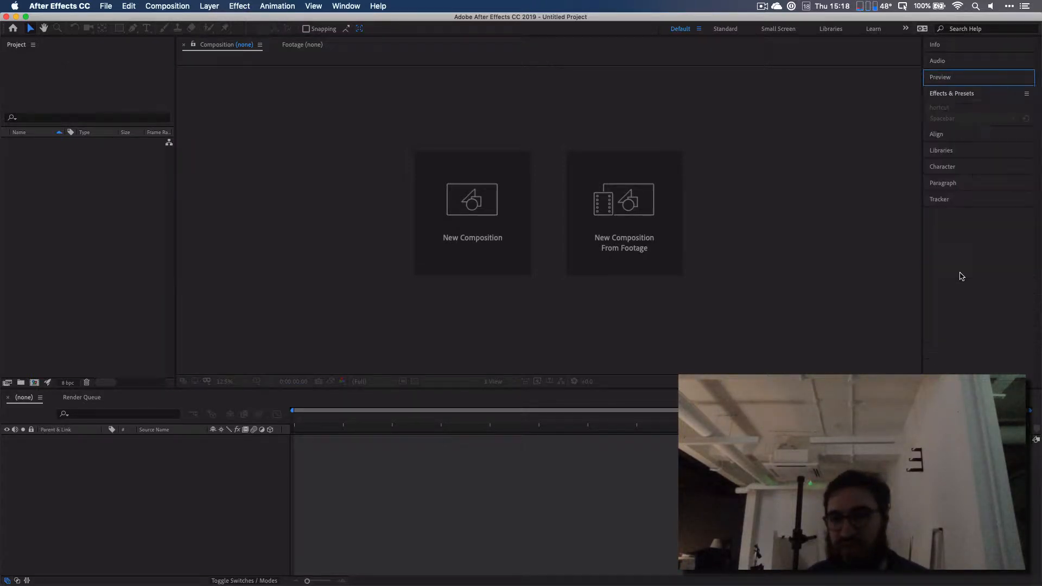
pyautogui.click(967, 99)
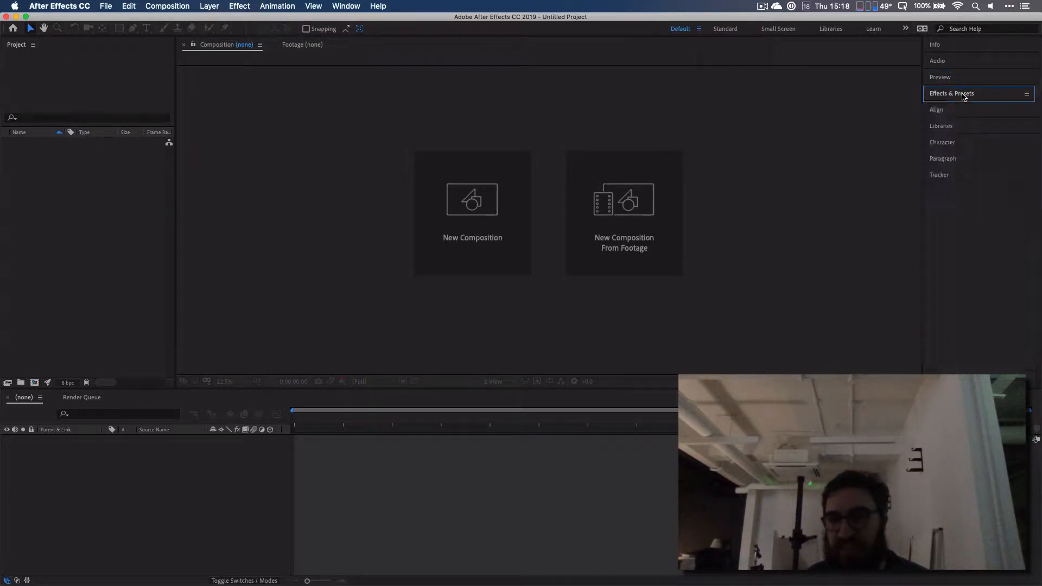
pyautogui.click(952, 47)
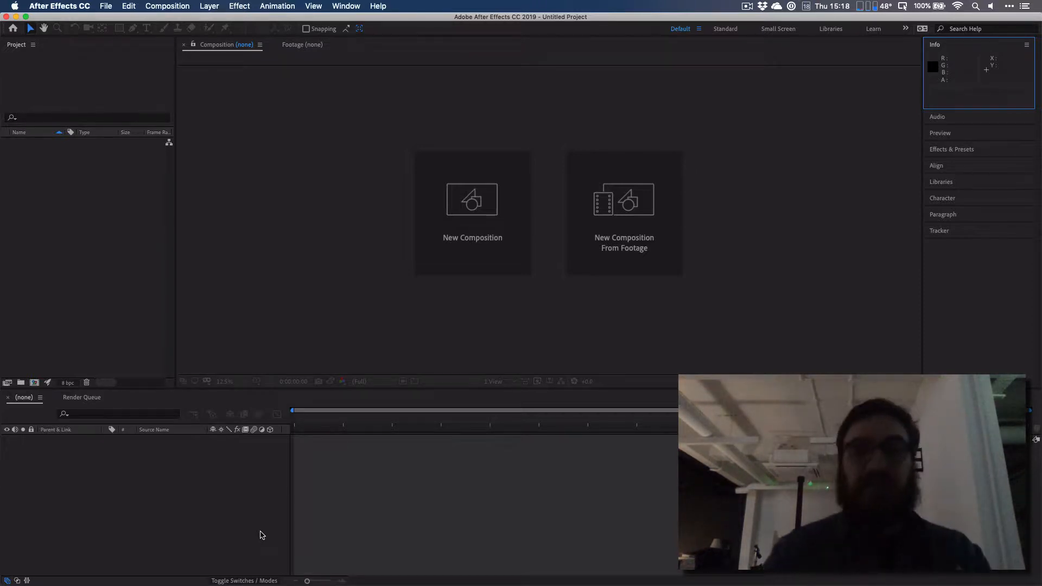
# Import the JPEGs selected in Finder and create a single composition from them with 5-frame stills, 1-frame overlap and Dissolve Front Layer.
pyautogui.press('super+Tab')
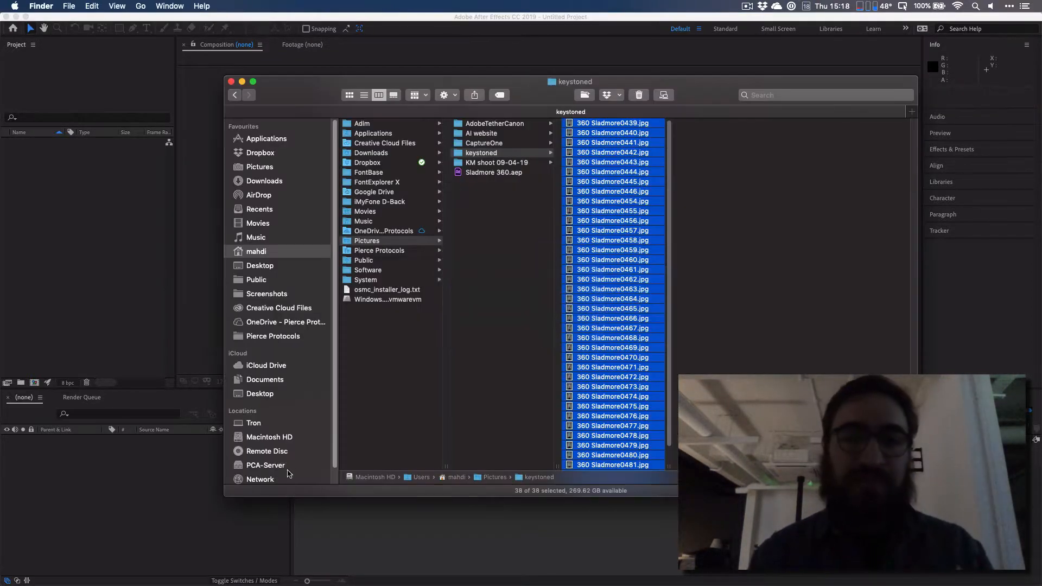
pyautogui.moveTo(595, 175); pyautogui.dragTo(90, 226)
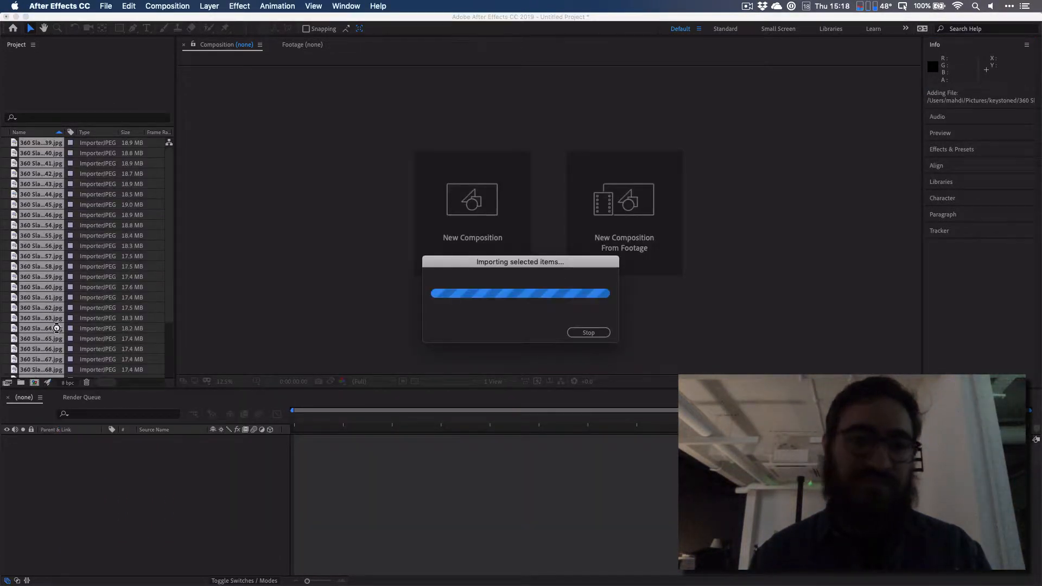
pyautogui.moveTo(45, 356); pyautogui.dragTo(47, 384)
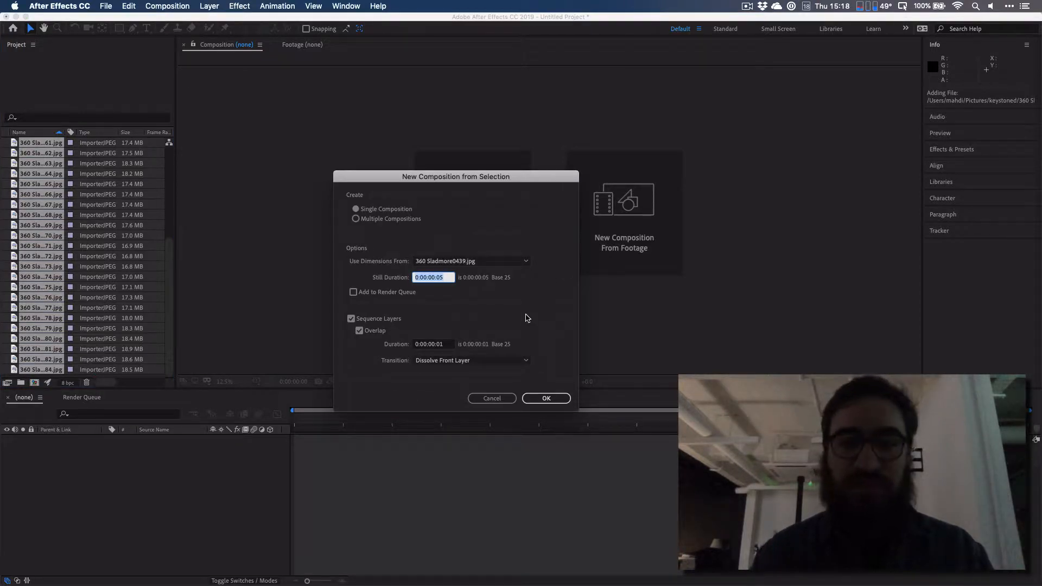
pyautogui.press('Return')
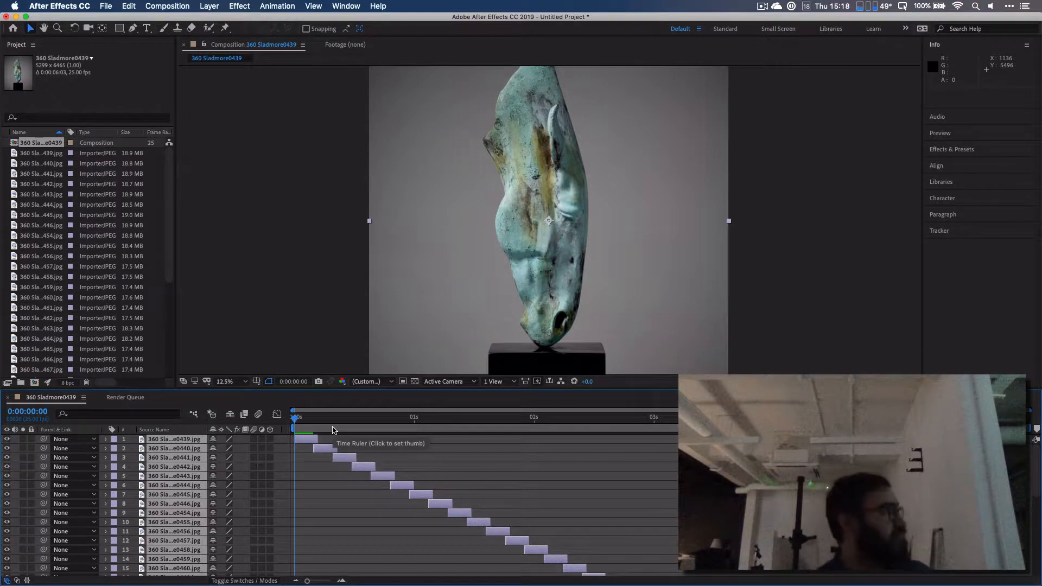
# Fit the whole sculpture in the viewer at 6.25% and play the composition to check the rotation.
pyautogui.press(',')
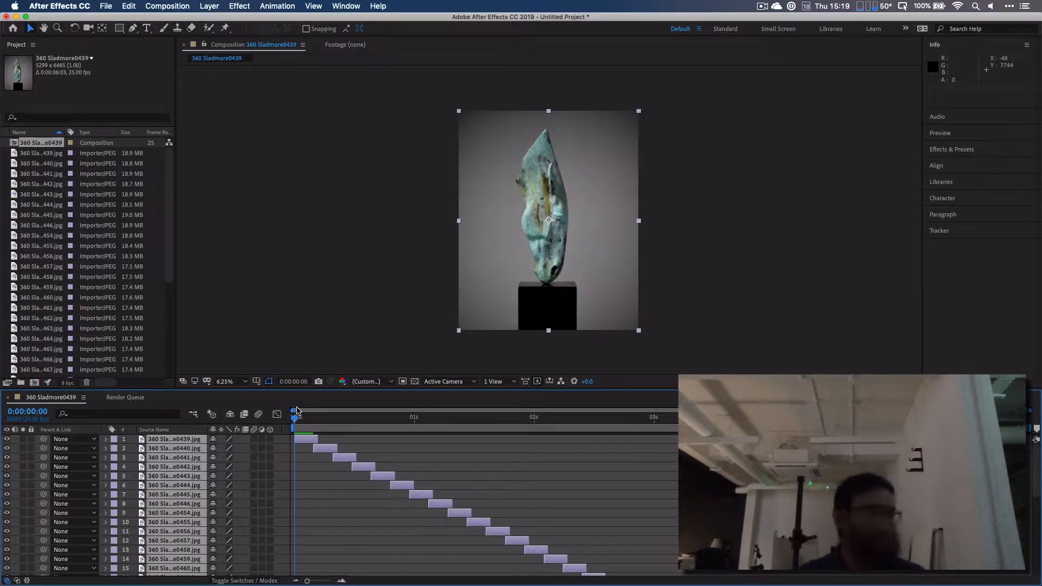
pyautogui.press('space')
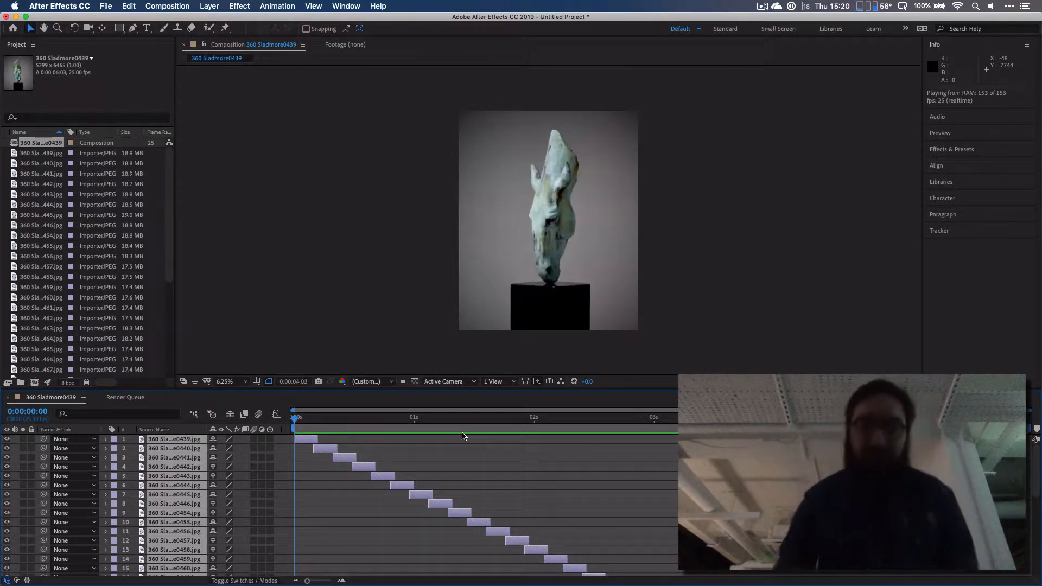
pyautogui.press('space')
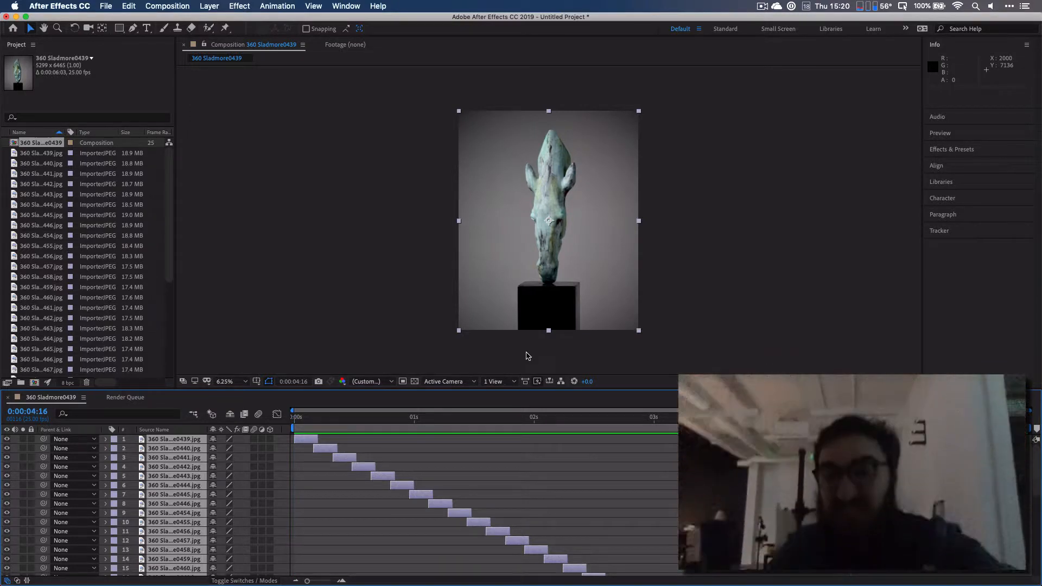
# Rename the new composition as 360 Sladmore t1.
pyautogui.scroll(-5, 135, 326)
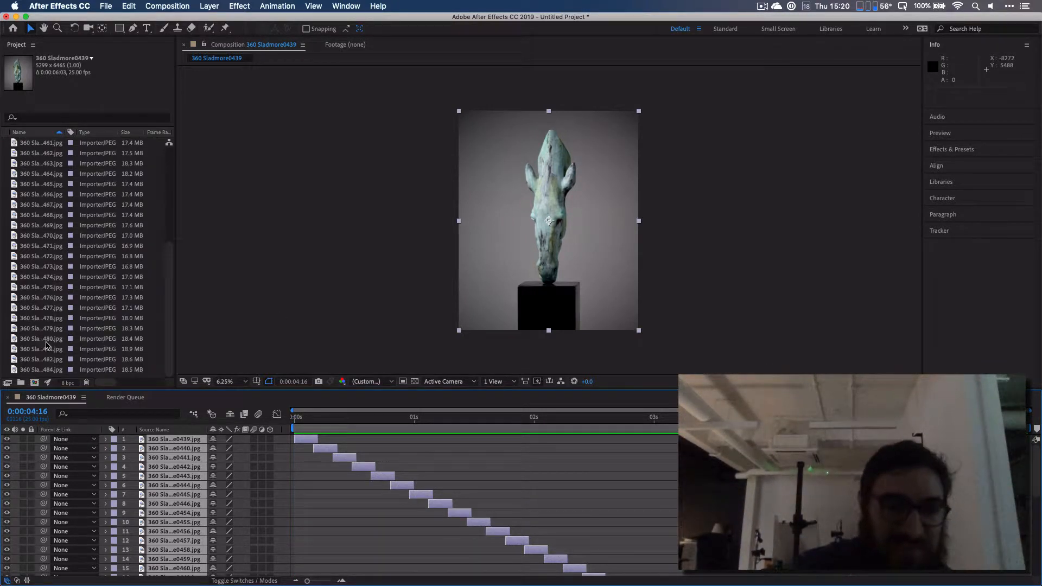
pyautogui.scroll(7, 55, 355)
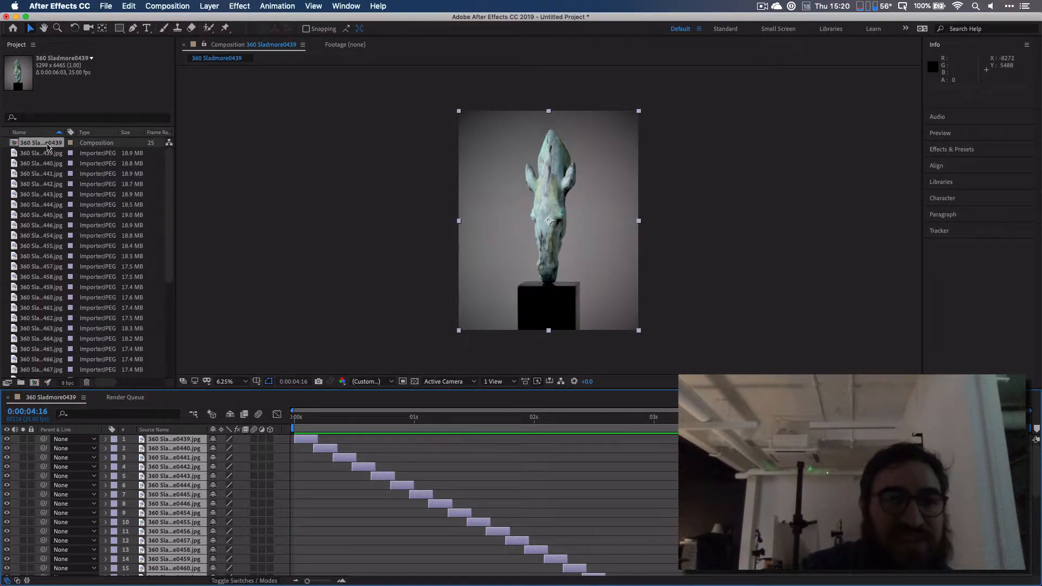
pyautogui.rightClick(53, 145)
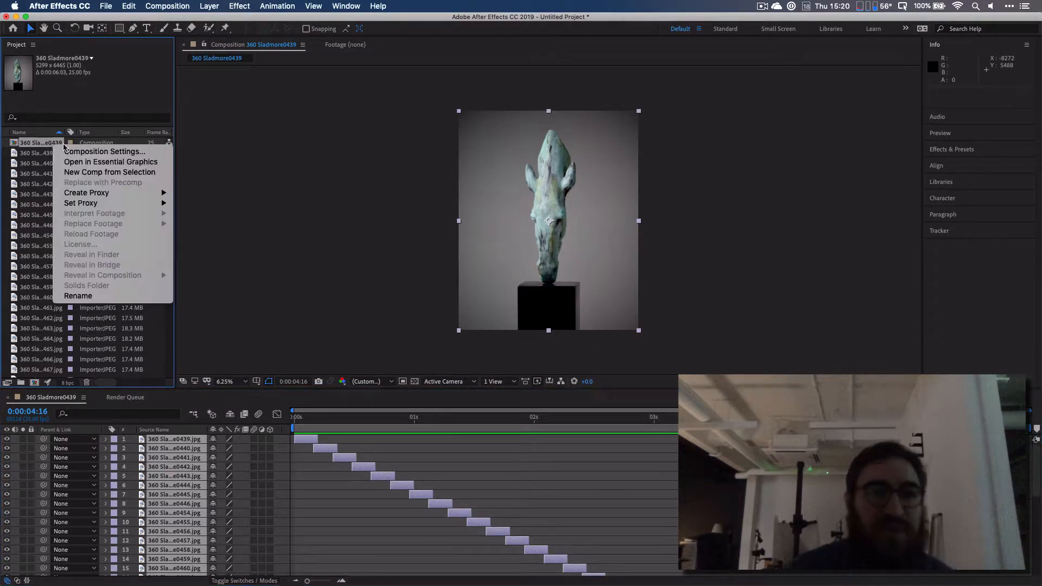
pyautogui.click(83, 295)
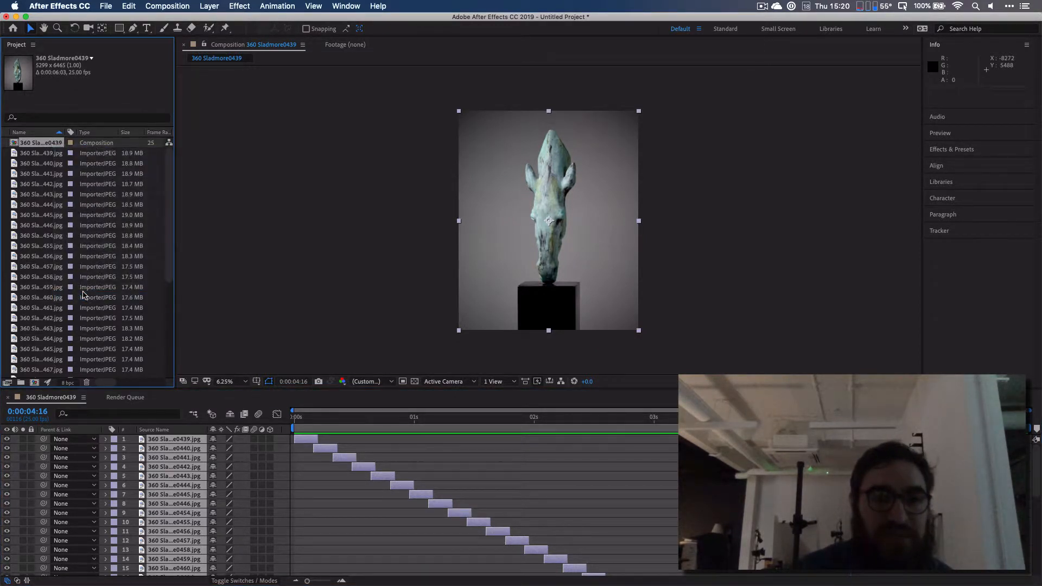
pyautogui.press('BackSpace')
pyautogui.press('BackSpace')
pyautogui.press('BackSpace')
pyautogui.press('BackSpace')
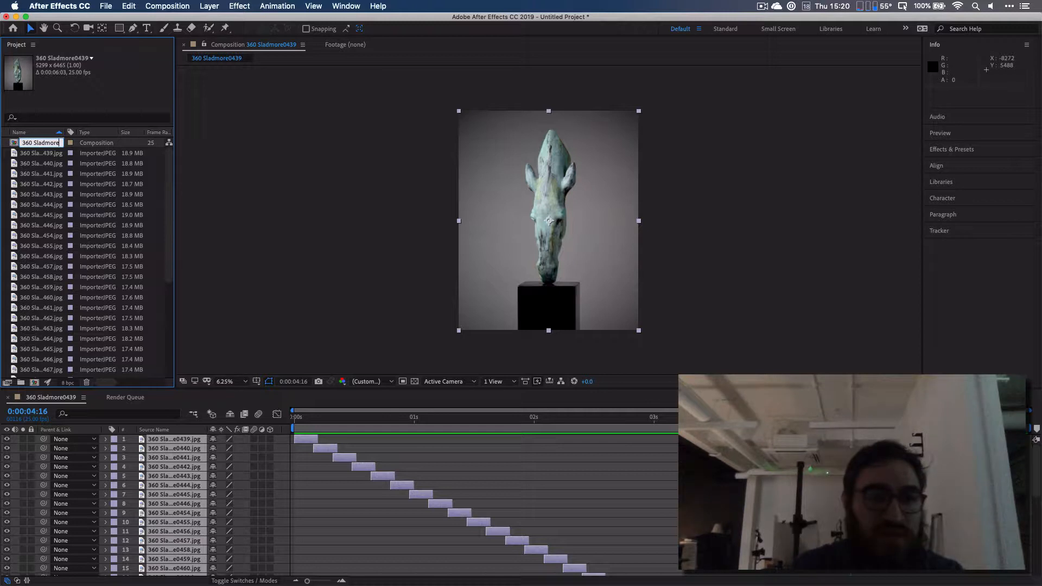
pyautogui.write('t1')
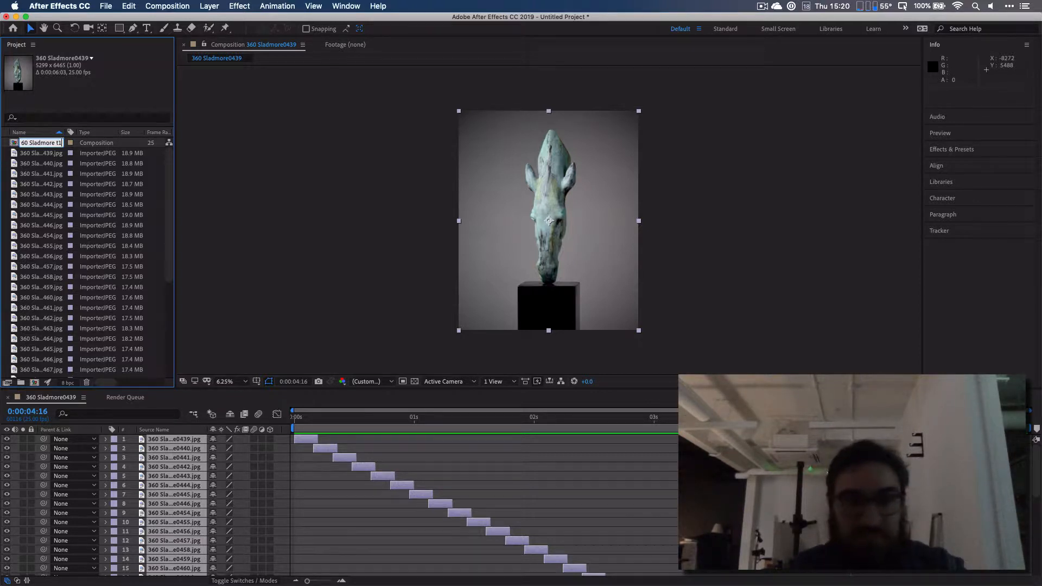
pyautogui.press('Return')
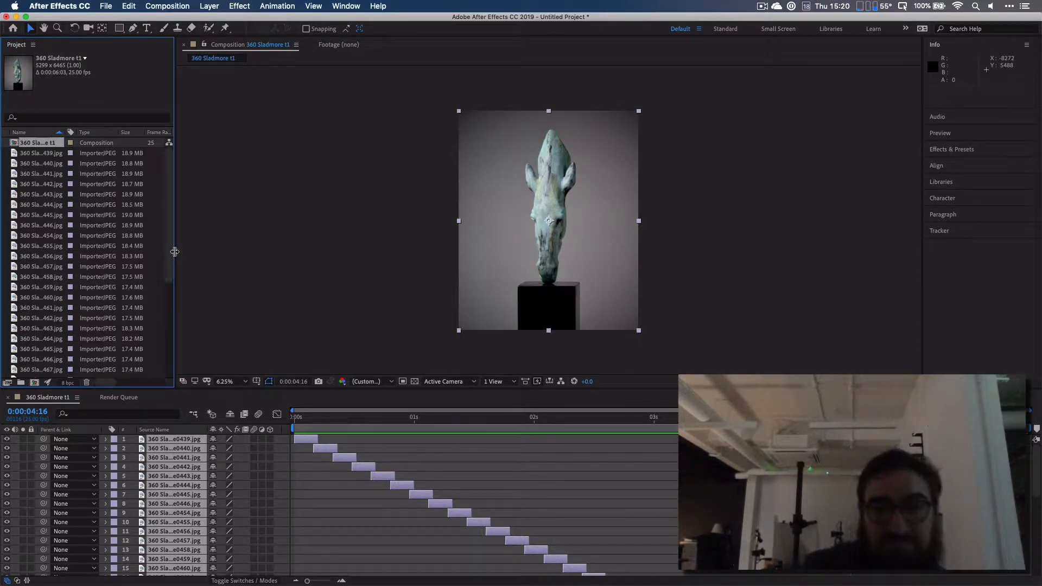
# Widen the project item list and try to expand its Name column for the full file names.
pyautogui.moveTo(174, 252); pyautogui.dragTo(216, 256)
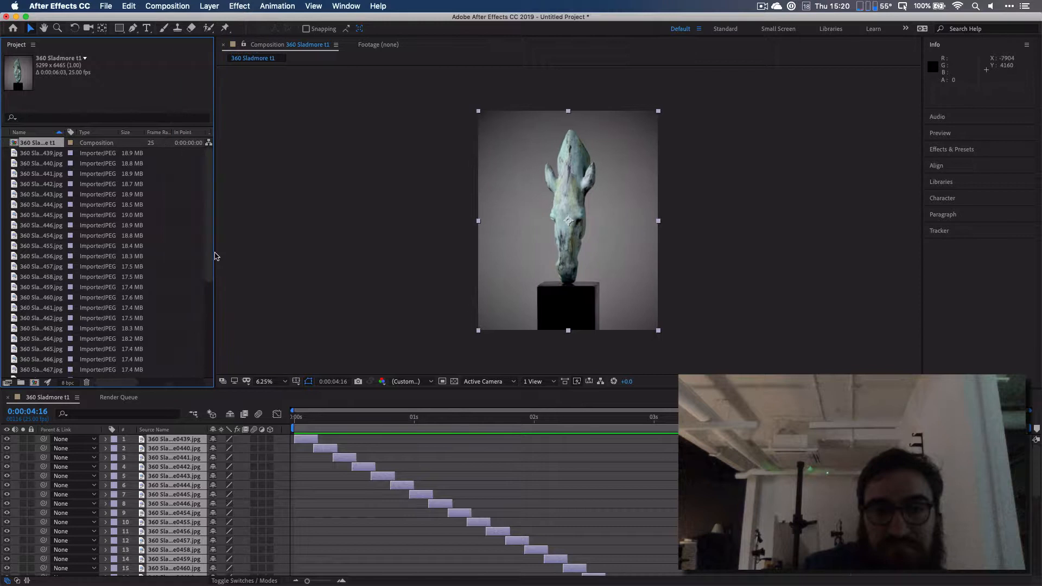
pyautogui.click(67, 132)
pyautogui.click(65, 132)
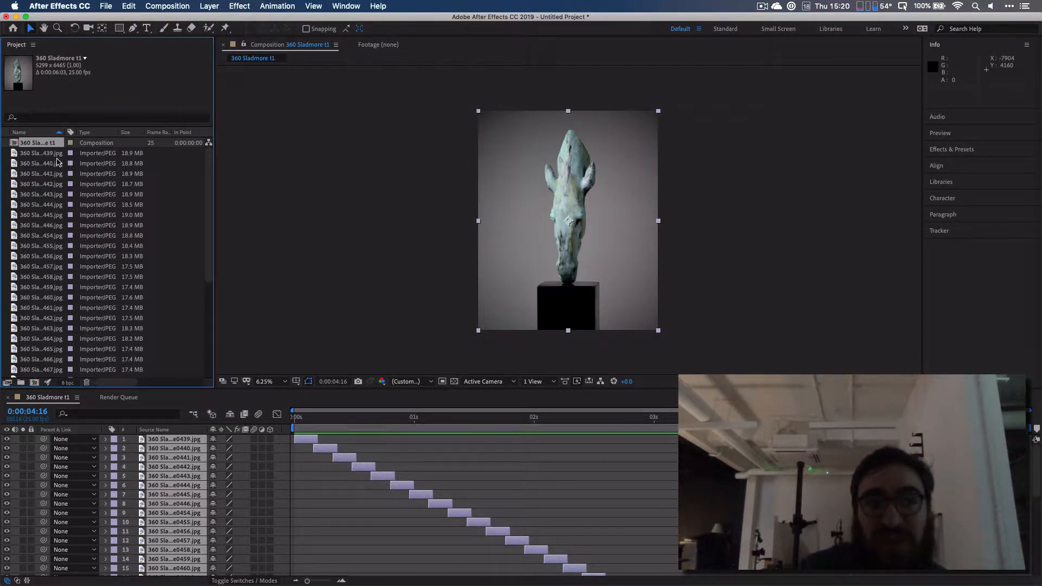
# Widen the project list's Name column to show full file names and create a new composition from 360 Sladmore t1.
pyautogui.moveTo(65, 133); pyautogui.dragTo(114, 134)
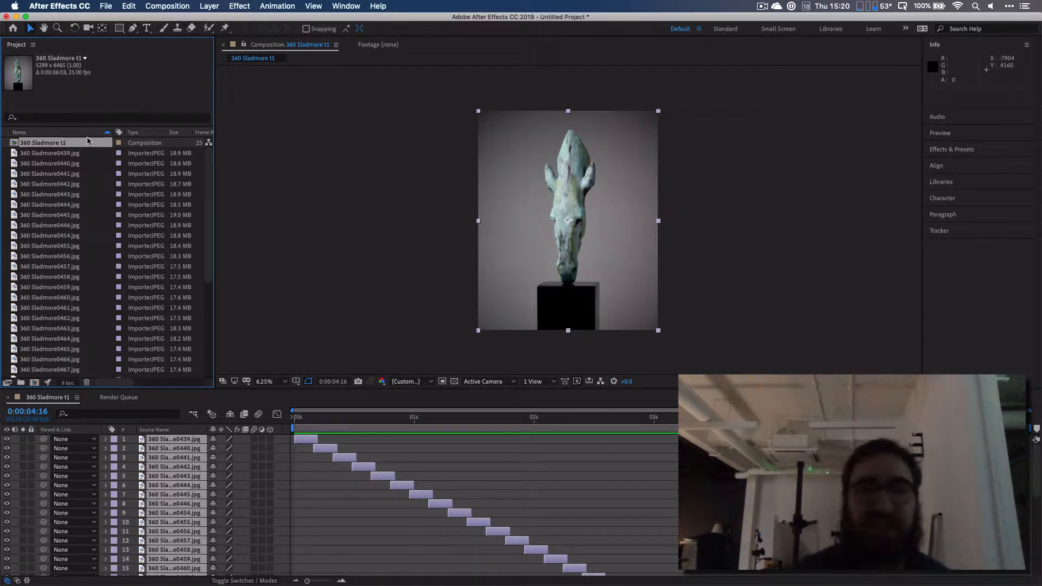
pyautogui.moveTo(152, 145); pyautogui.dragTo(34, 385)
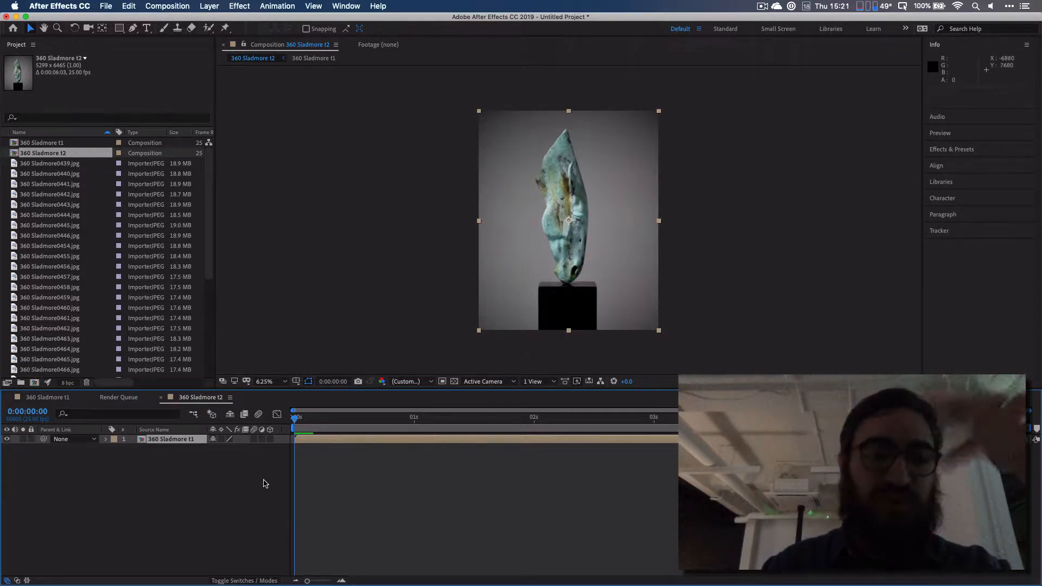
# Apply the Film (2K) preset to the settings of composition 360 Sladmore t2.
pyautogui.click(168, 7)
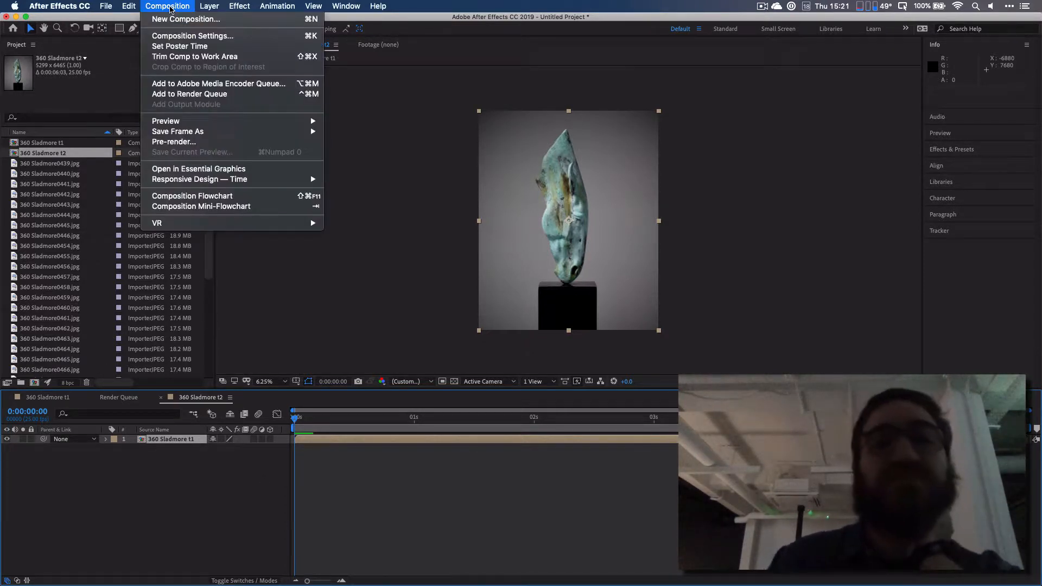
pyautogui.click(87, 153)
pyautogui.click(168, 5)
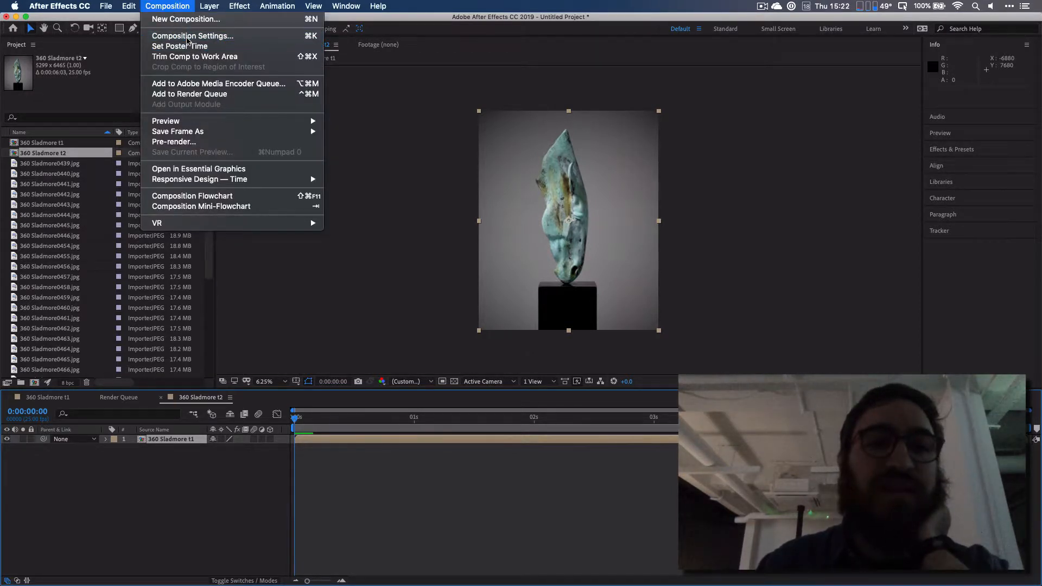
pyautogui.click(187, 37)
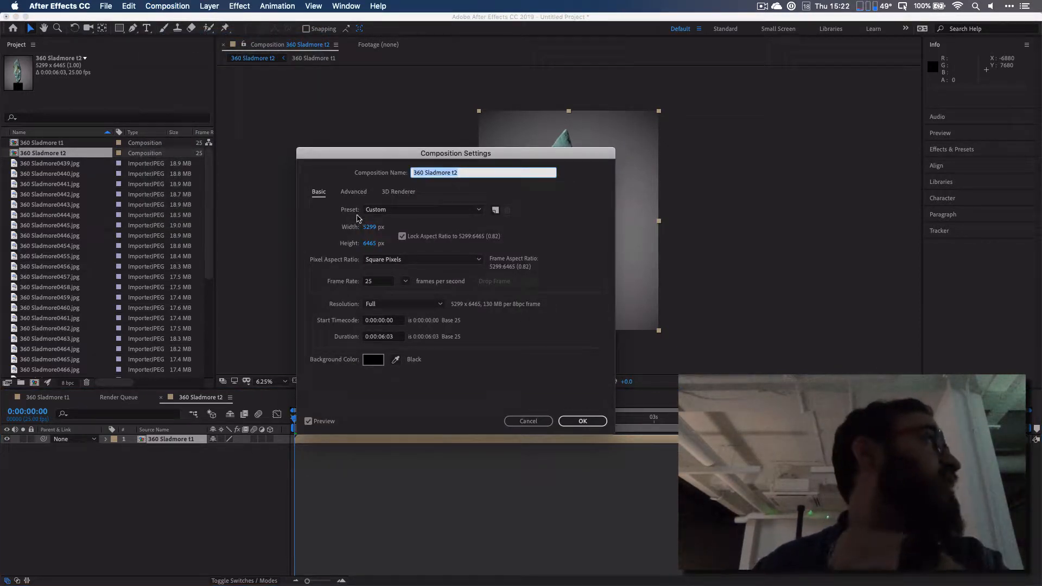
pyautogui.click(412, 210)
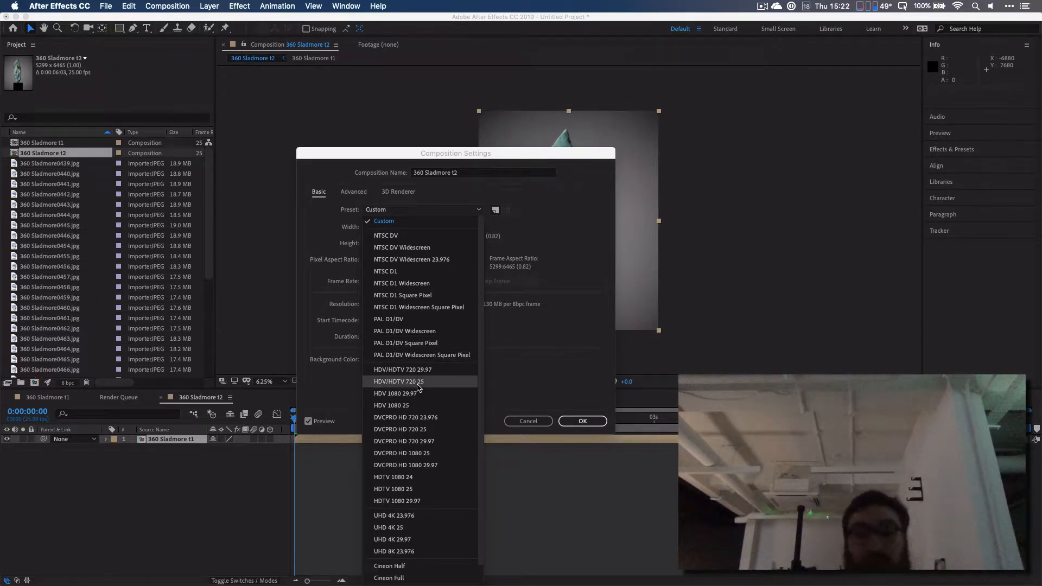
pyautogui.scroll(-2, 418, 387)
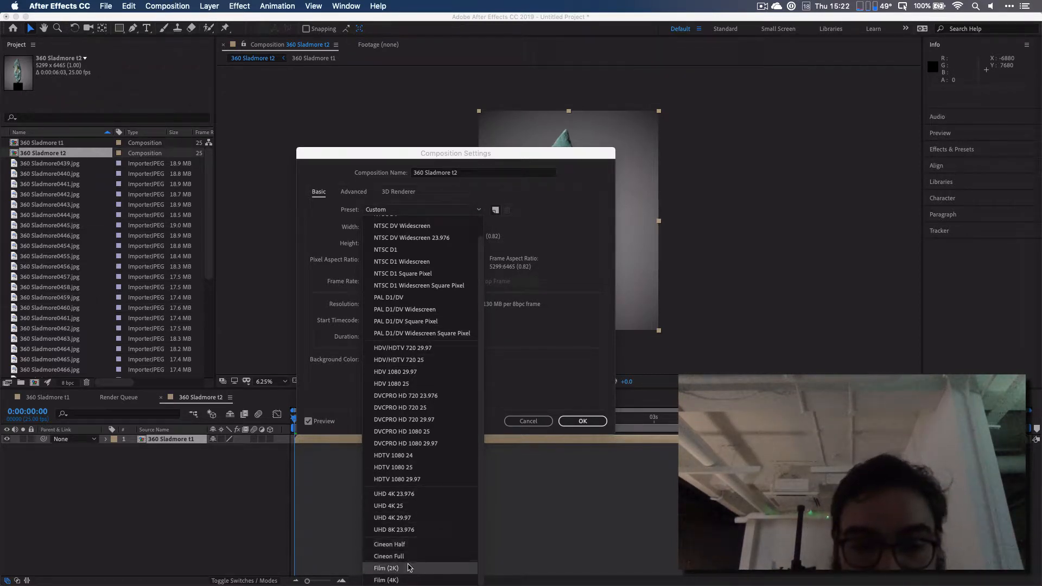
pyautogui.click(410, 568)
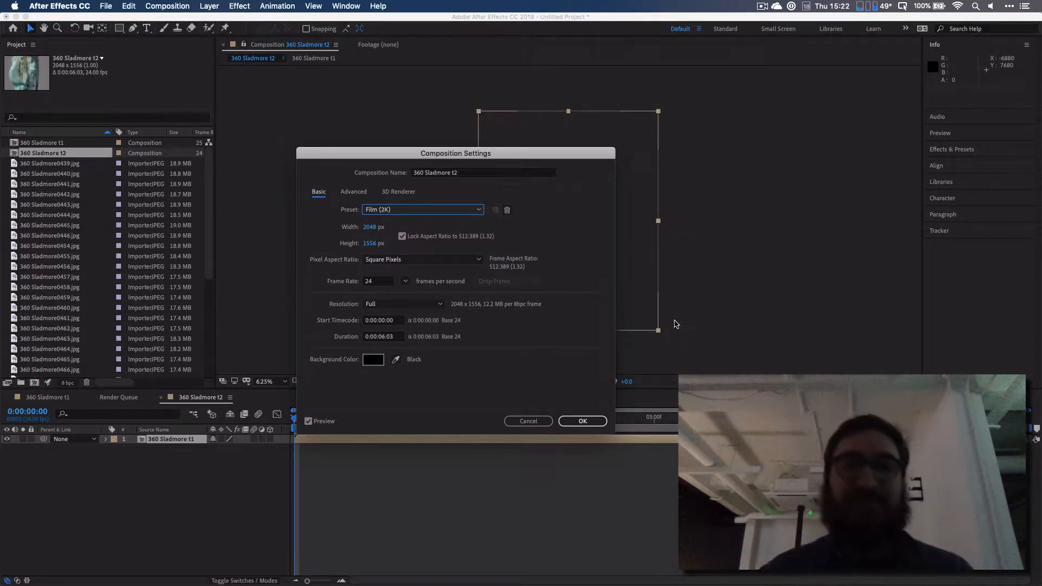
pyautogui.click(582, 422)
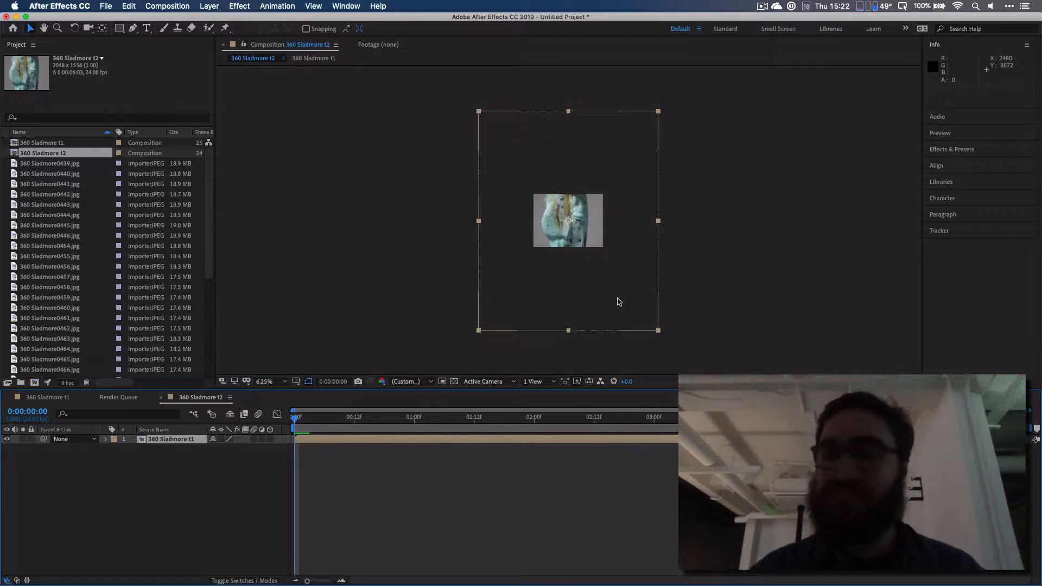
# Scale the nested 360 Sladmore t1 layer down to 24% so the whole sculpture fits the 2K frame.
pyautogui.press('.')
pyautogui.press('.')
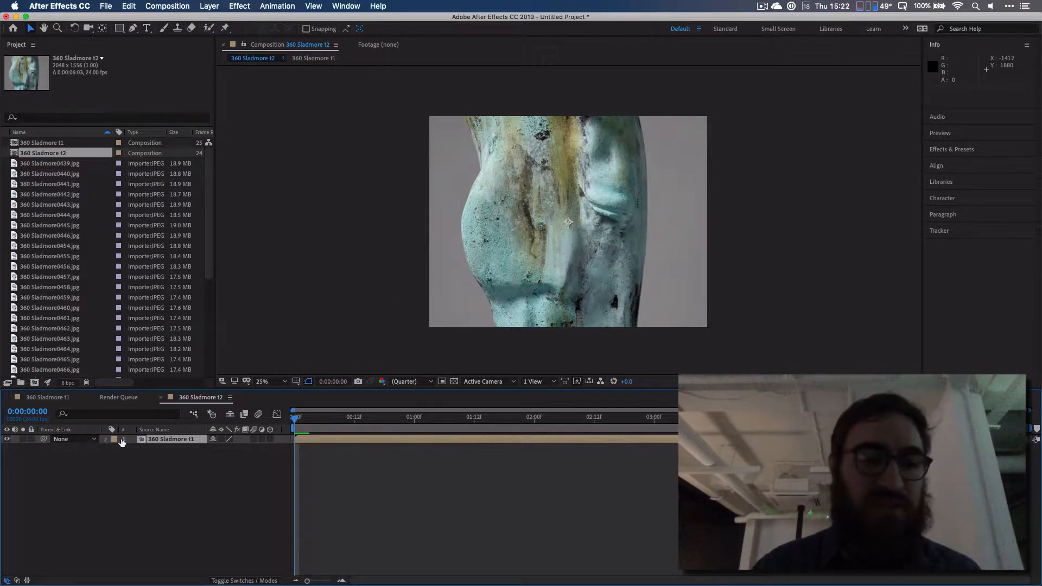
pyautogui.click(106, 439)
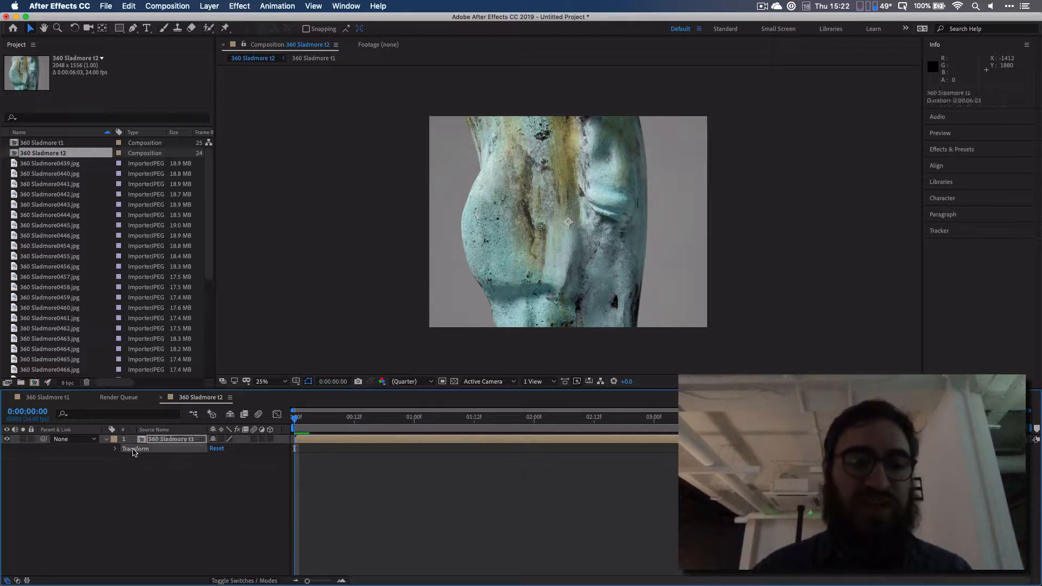
pyautogui.click(116, 449)
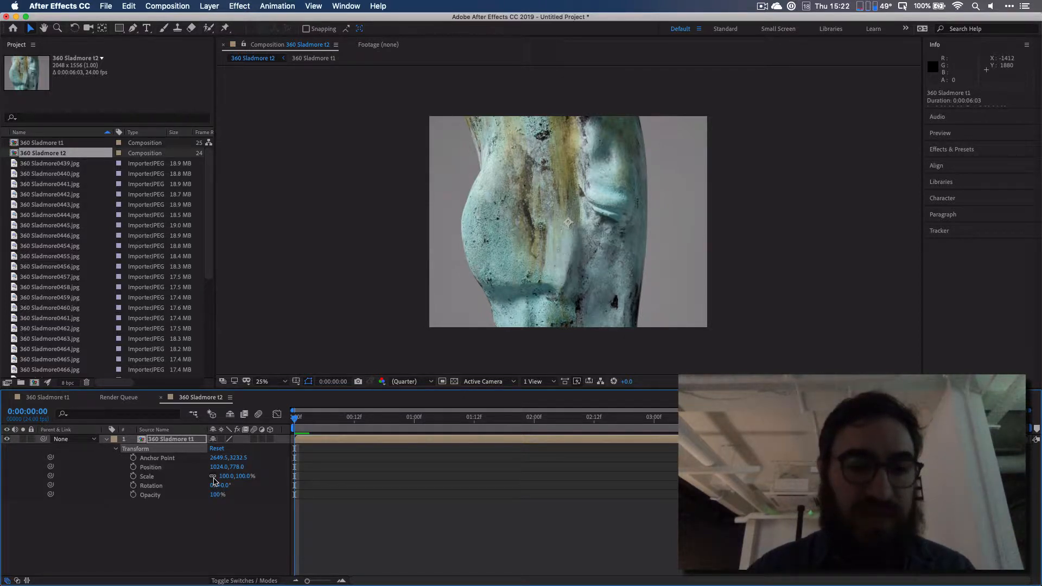
pyautogui.moveTo(227, 477); pyautogui.dragTo(183, 476)
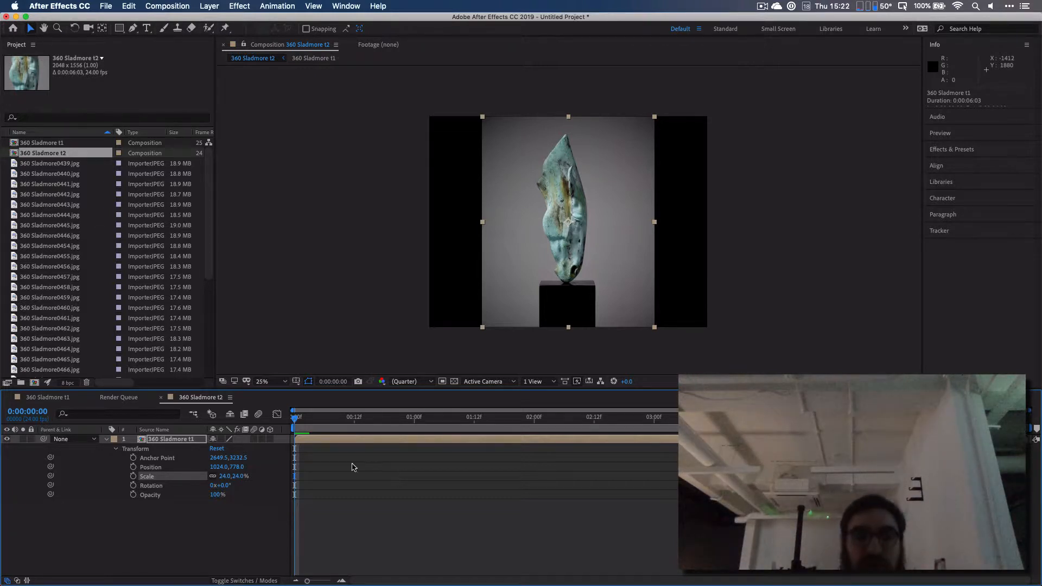
# Create another composition from 360 Sladmore t1 as a demonstration, delete it, and reopen 360 Sladmore t2.
pyautogui.click(54, 400)
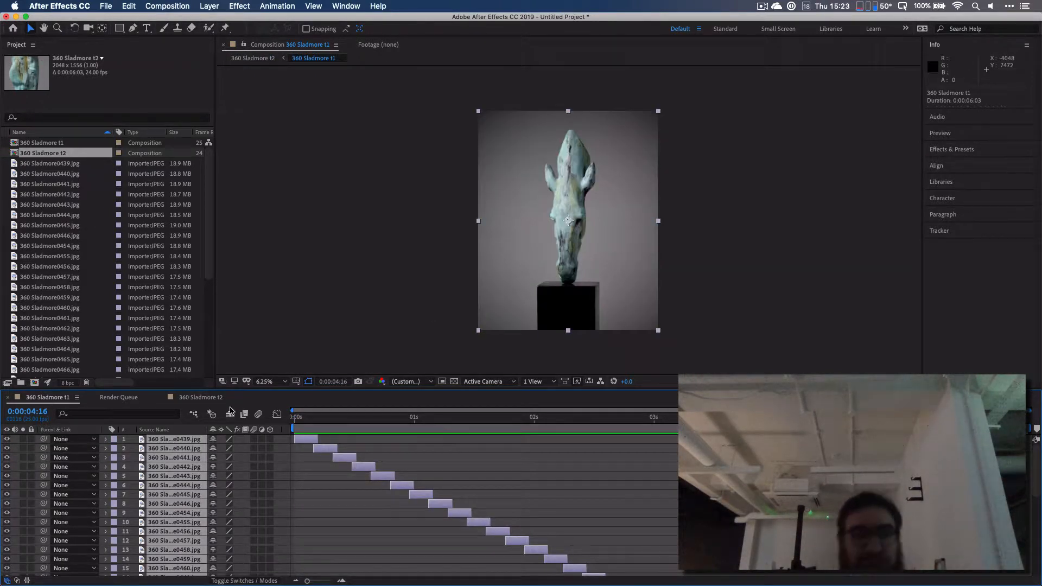
pyautogui.click(201, 398)
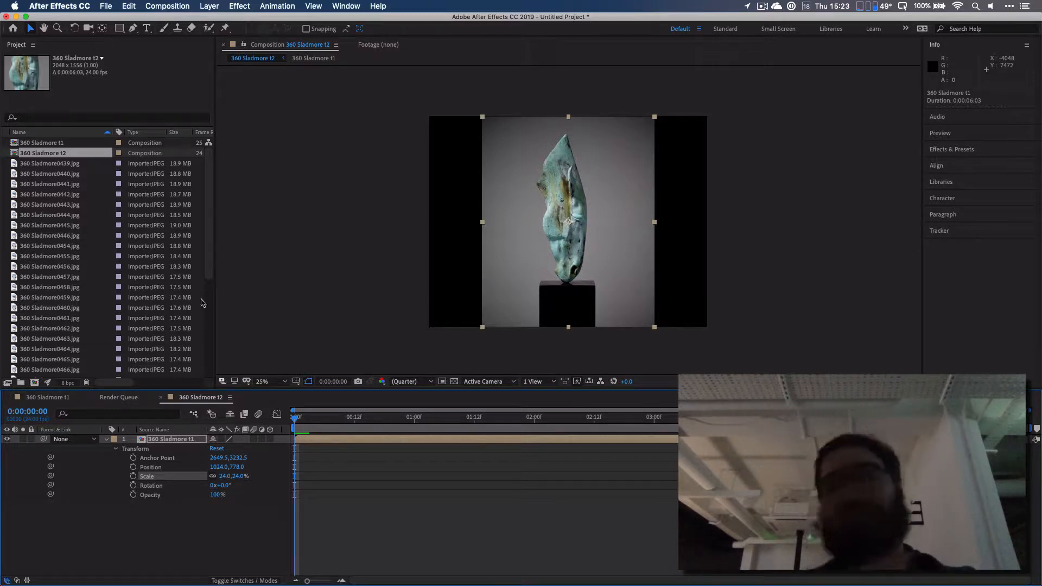
pyautogui.click(68, 146)
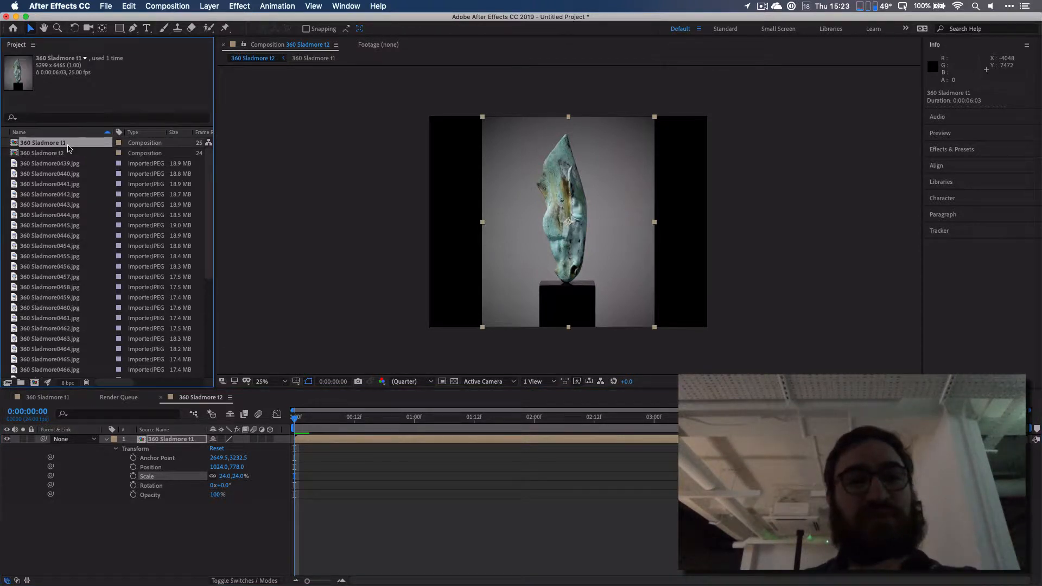
pyautogui.moveTo(63, 146); pyautogui.dragTo(35, 383)
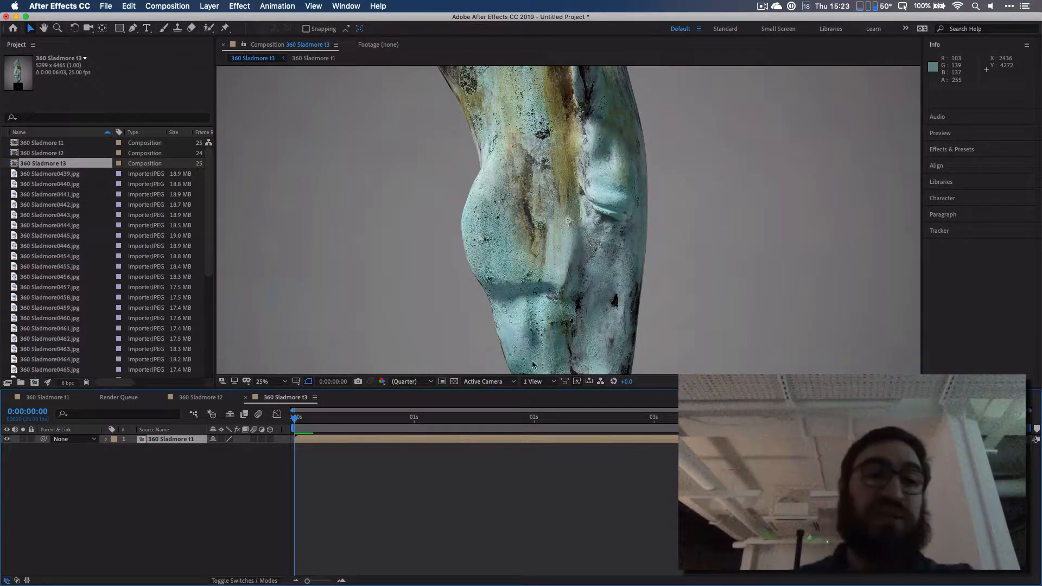
pyautogui.click(90, 173)
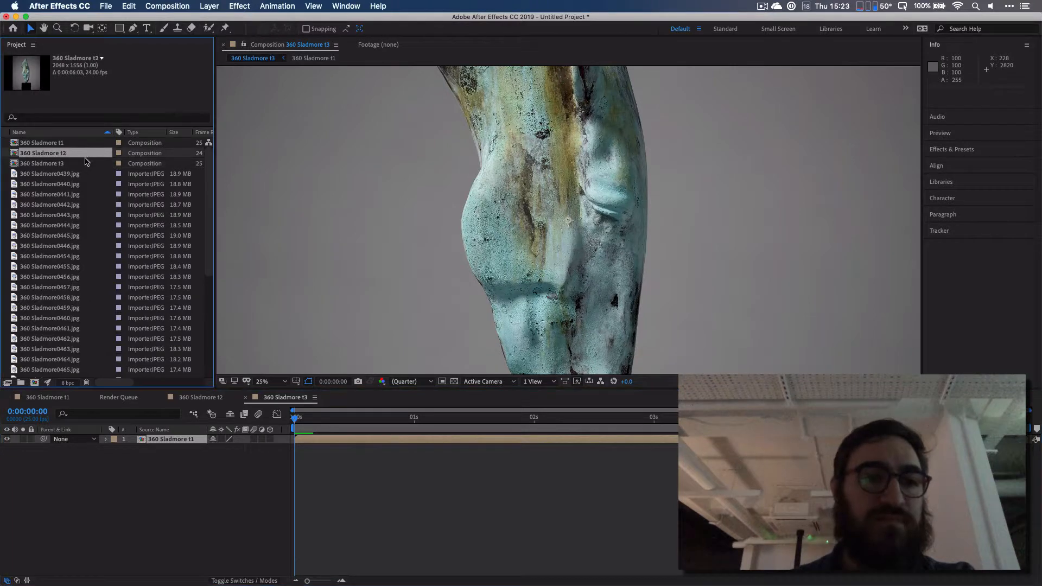
pyautogui.click(92, 164)
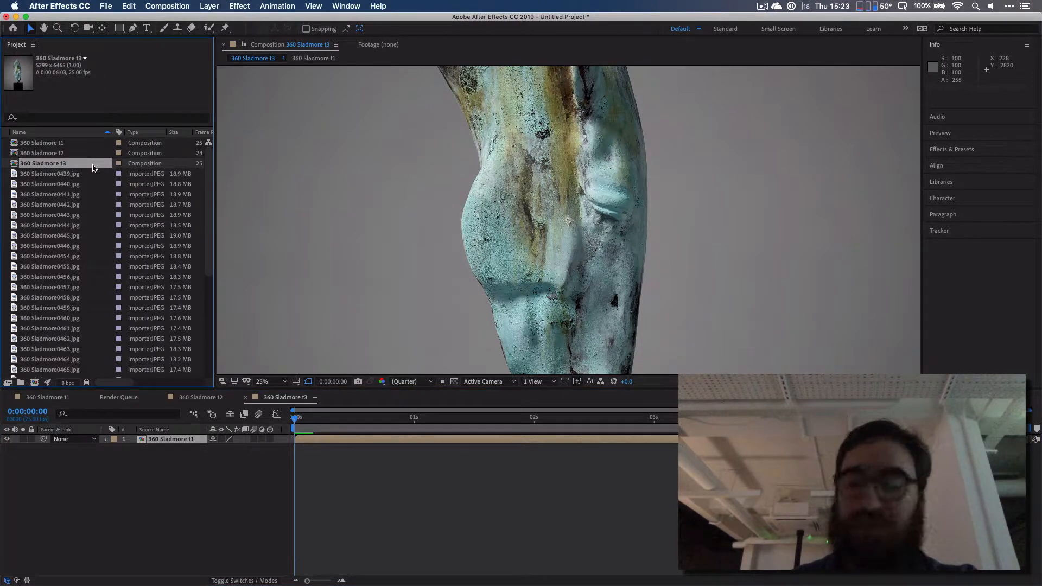
pyautogui.press('Delete')
pyautogui.press('Return')
pyautogui.doubleClick(64, 153)
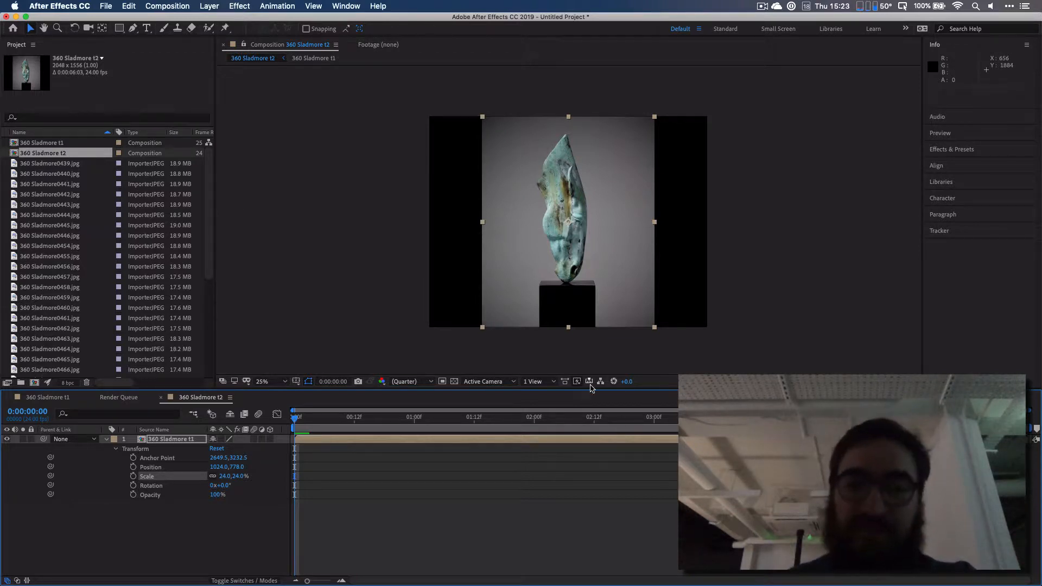
# Fit the composition in the viewer and collapse the transform properties of the nested 360 Sladmore t1 layer.
pyautogui.click(286, 382)
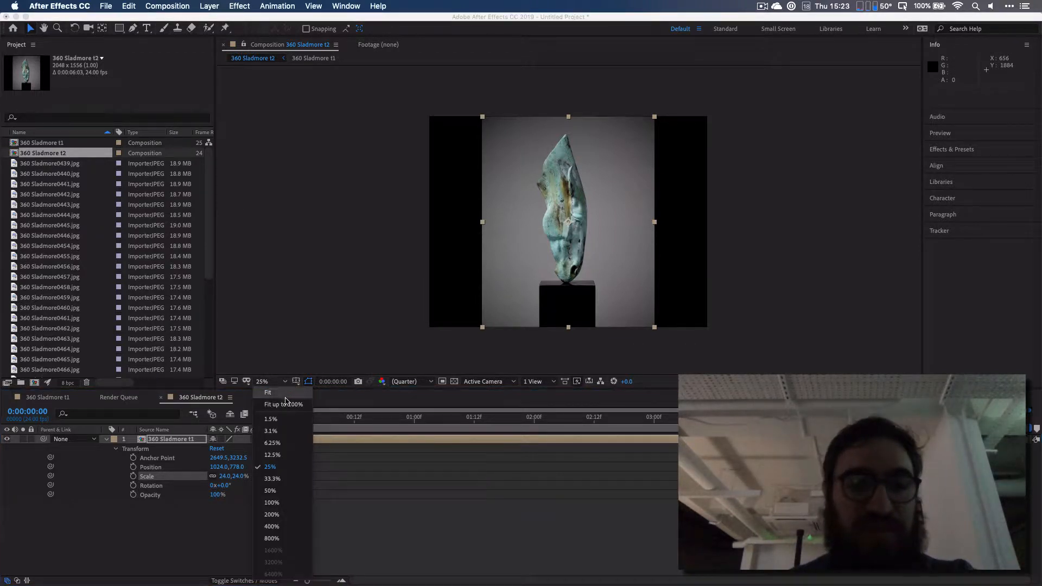
pyautogui.click(281, 399)
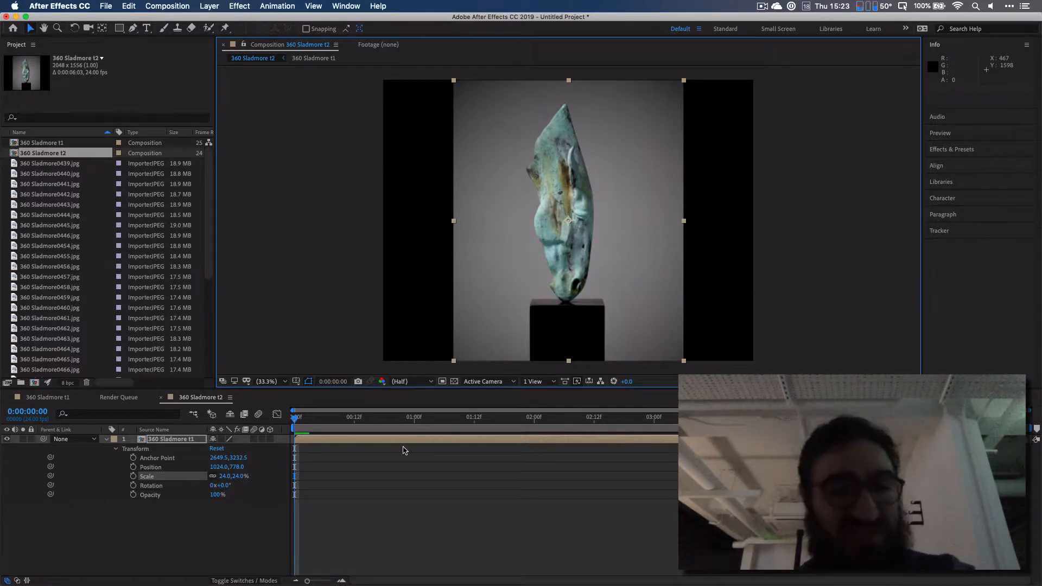
pyautogui.click(129, 552)
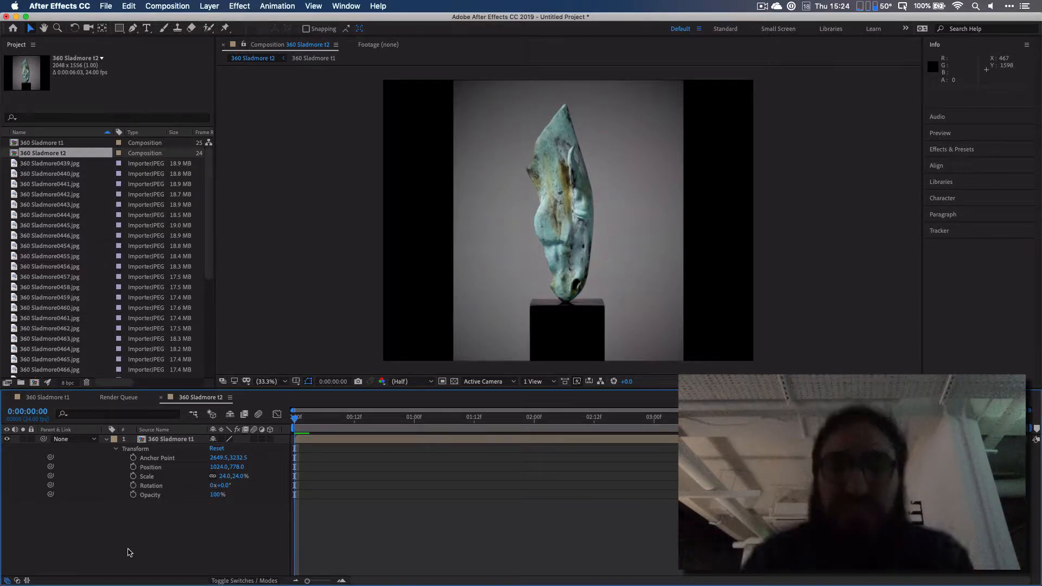
pyautogui.click(143, 462)
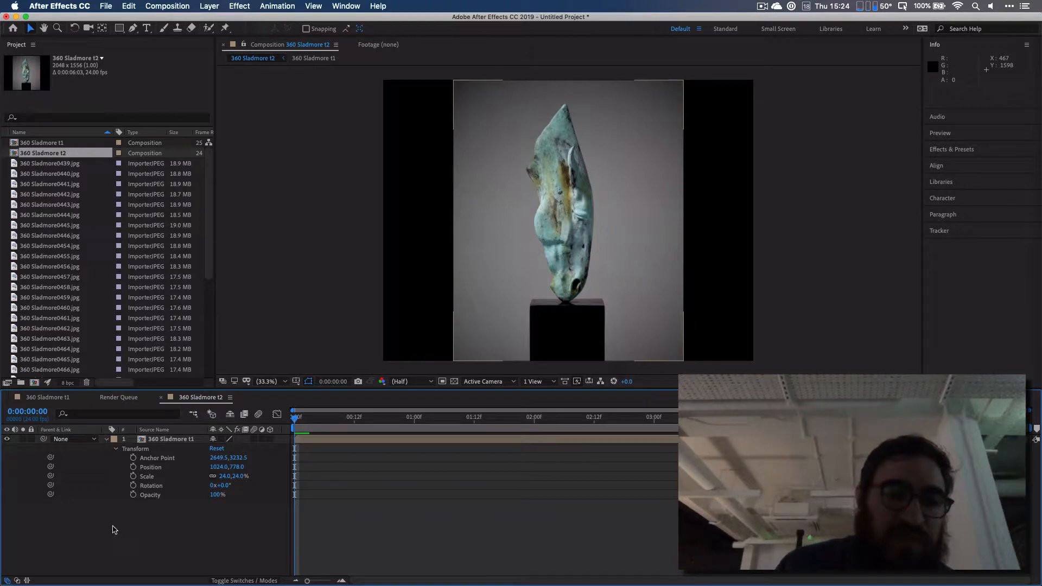
pyautogui.click(106, 439)
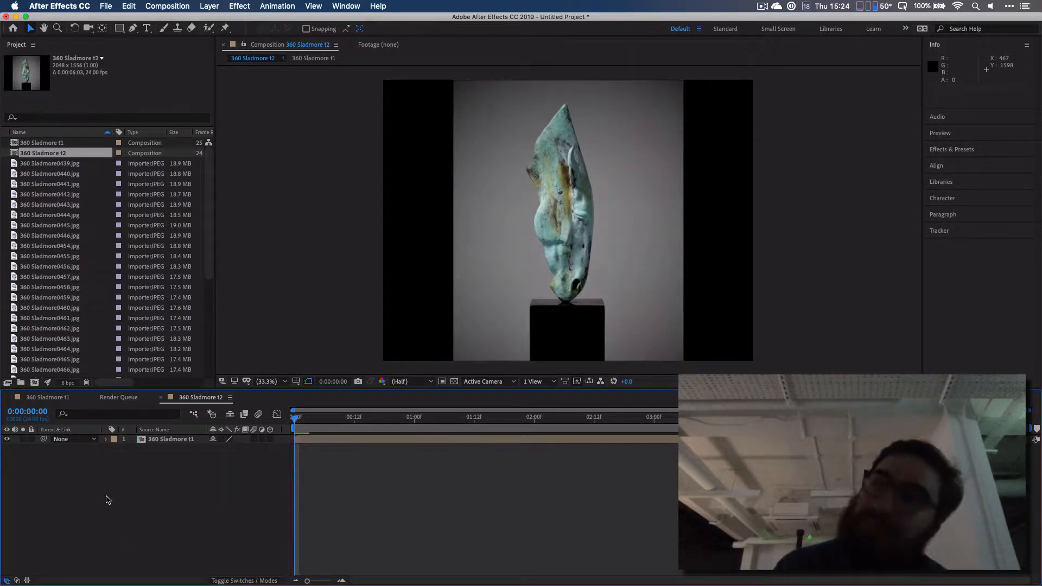
# Add a new adjustment layer above the nested layer in 360 Sladmore t2.
pyautogui.rightClick(107, 499)
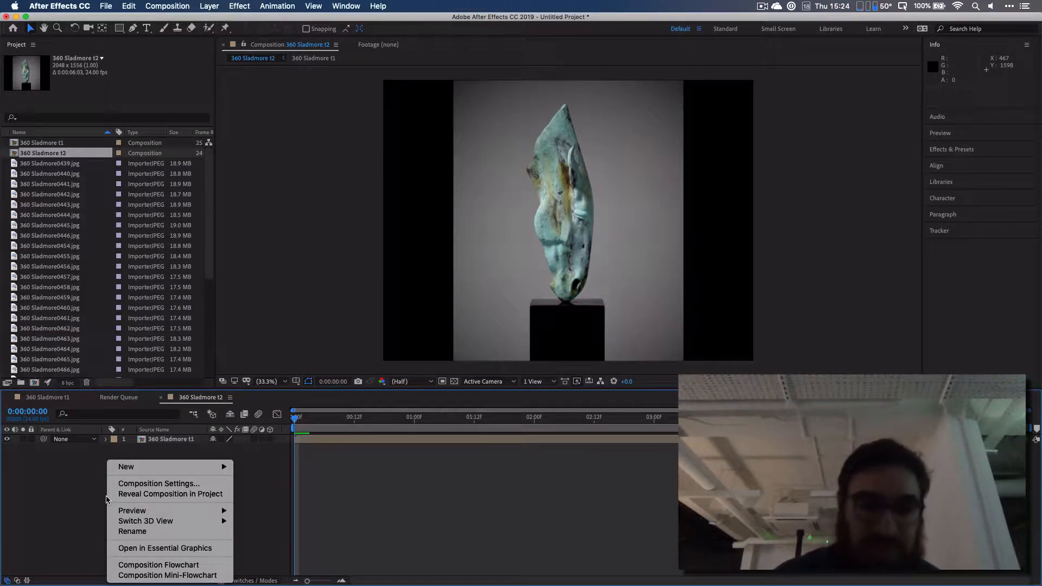
pyautogui.moveTo(187, 468)
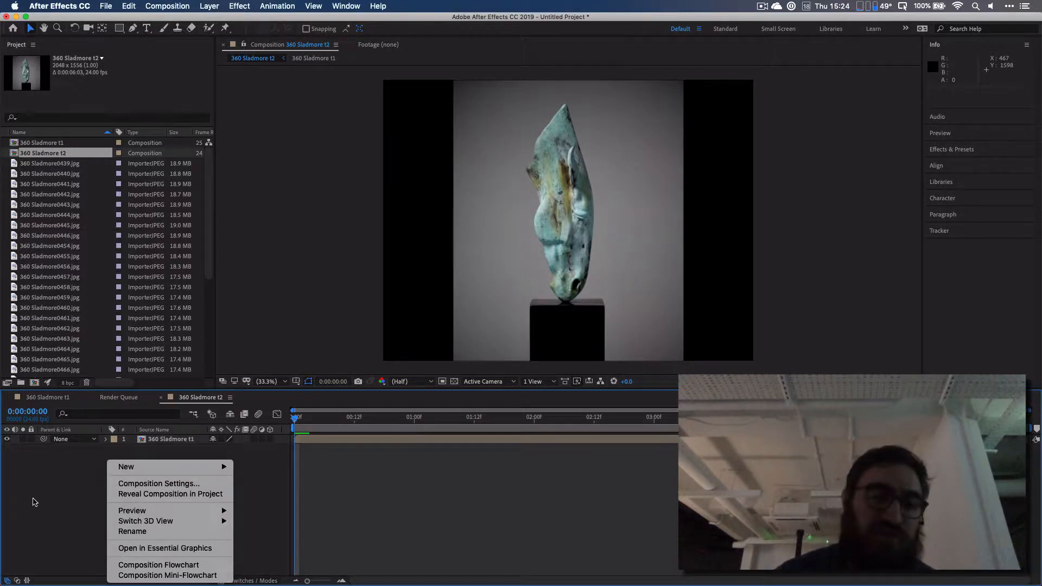
pyautogui.click(33, 498)
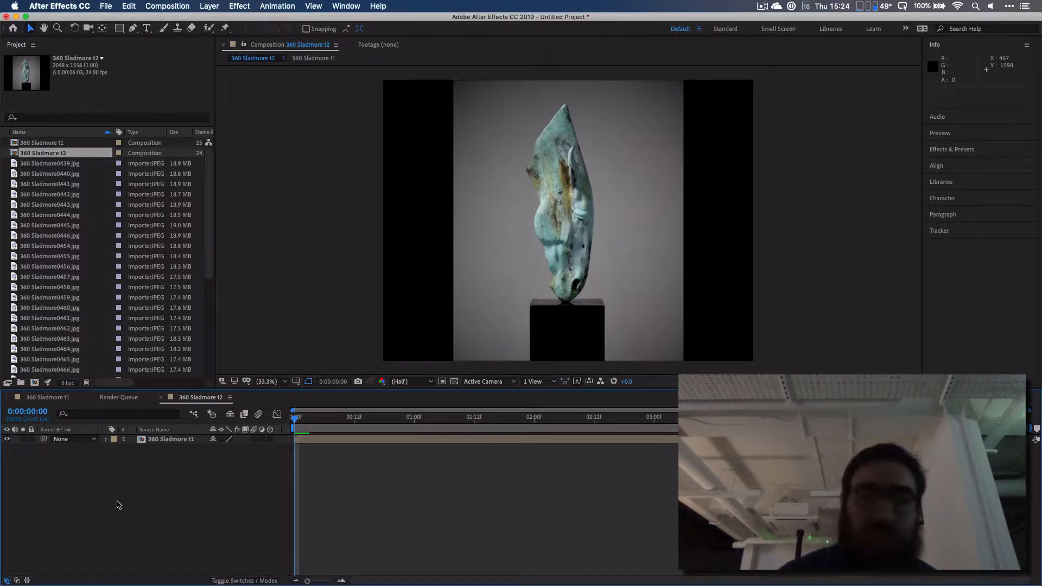
pyautogui.rightClick(119, 505)
pyautogui.moveTo(202, 468)
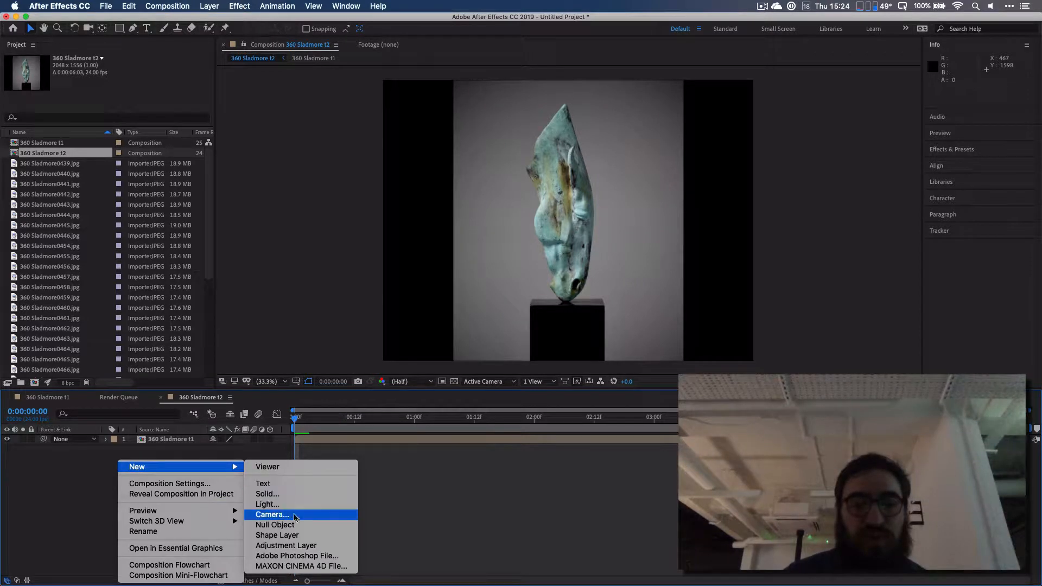
pyautogui.click(344, 548)
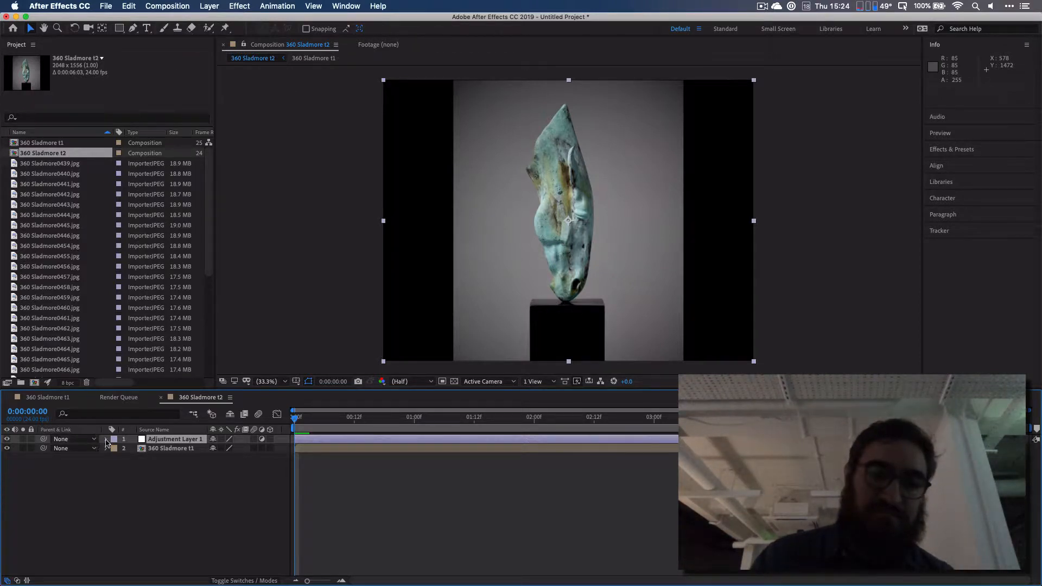
# Try shrinking the adjustment layer and moving it down over the plinth, and undo both changes.
pyautogui.click(389, 88)
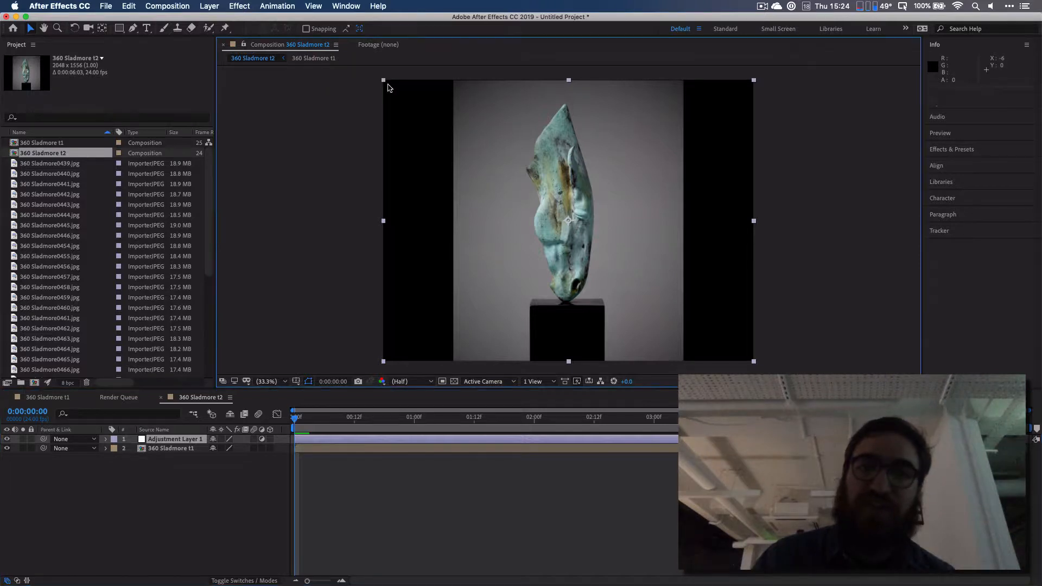
pyautogui.moveTo(385, 82); pyautogui.dragTo(463, 165)
pyautogui.moveTo(495, 203); pyautogui.dragTo(499, 295)
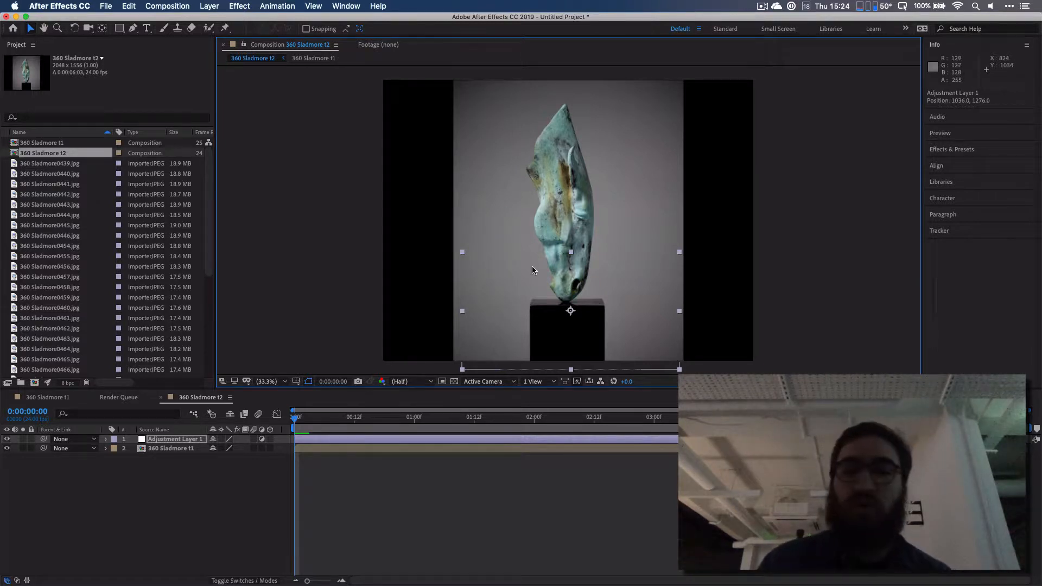
pyautogui.press('super+z')
pyautogui.press('super+z')
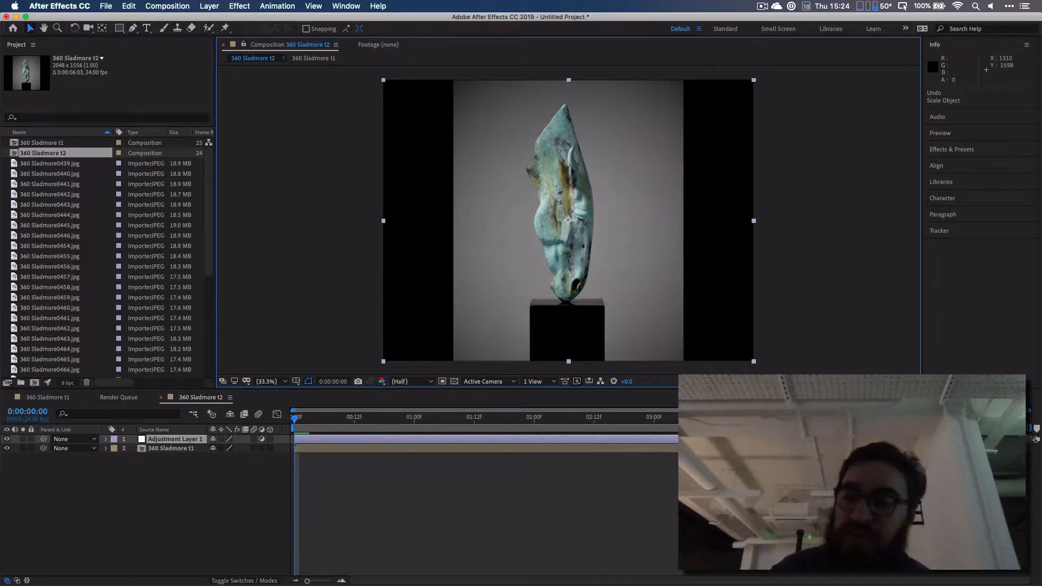
# Trim the adjustment layer's end to a 2-second duration and move the current time to 0:00:02:04.
pyautogui.moveTo(1028, 439); pyautogui.dragTo(532, 435)
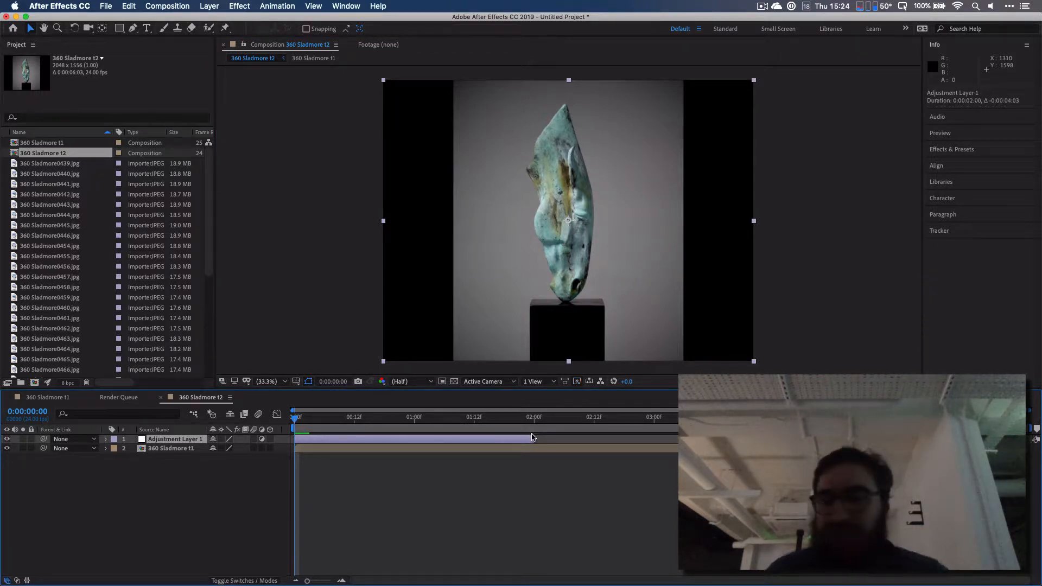
pyautogui.click(554, 418)
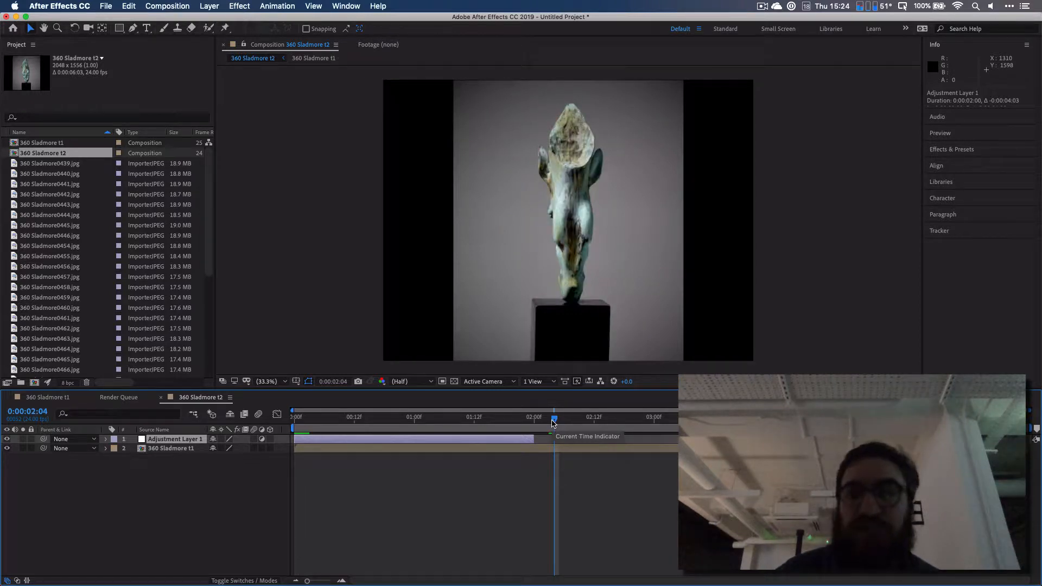
# Move the current time to 0:00:01:23 and extend the adjustment layer's end to a duration of 0:00:06:03.
pyautogui.moveTo(553, 423); pyautogui.dragTo(529, 423)
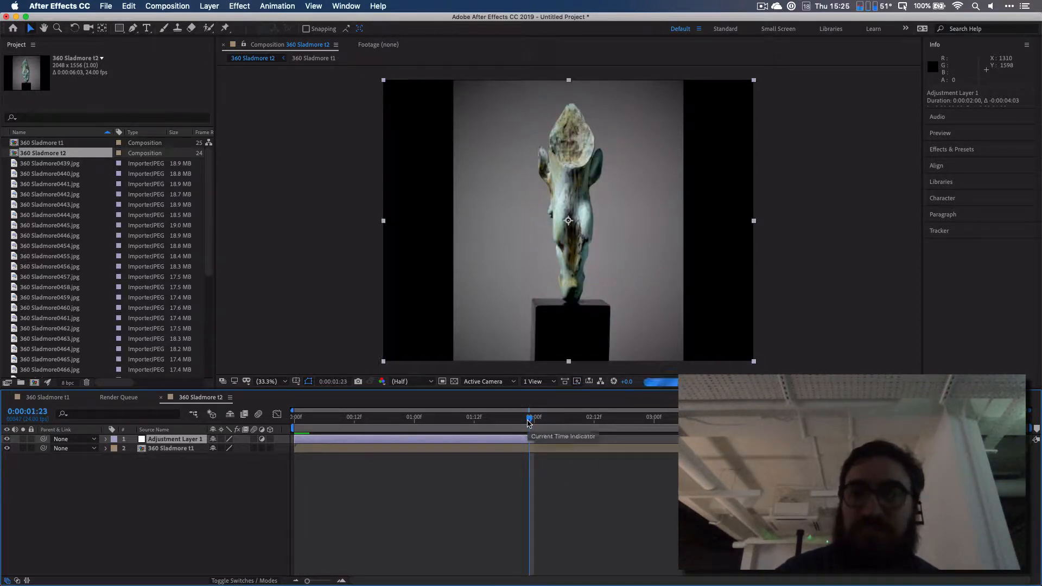
pyautogui.moveTo(531, 440); pyautogui.dragTo(765, 439)
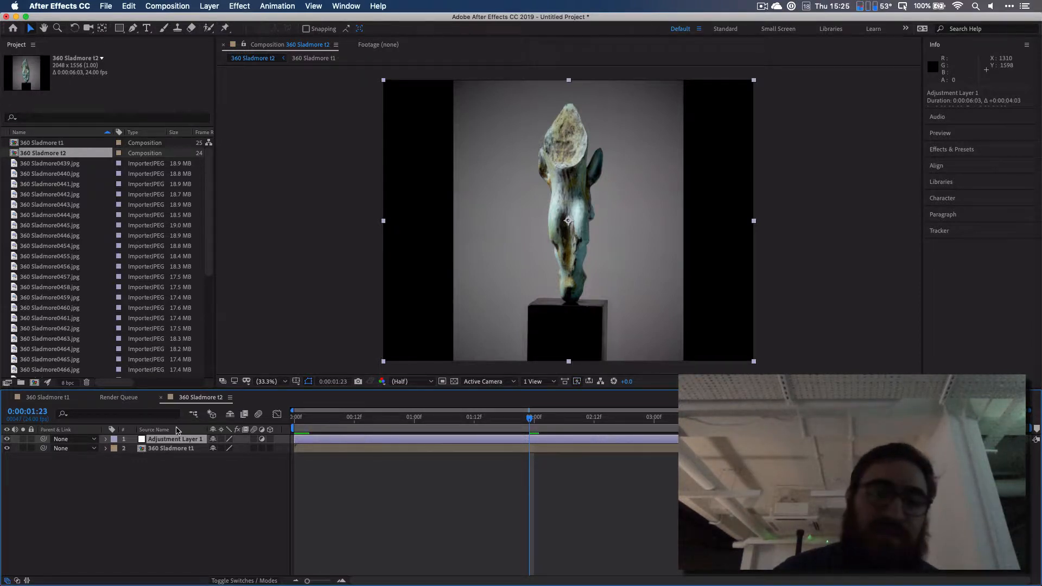
pyautogui.click(182, 446)
pyautogui.click(177, 441)
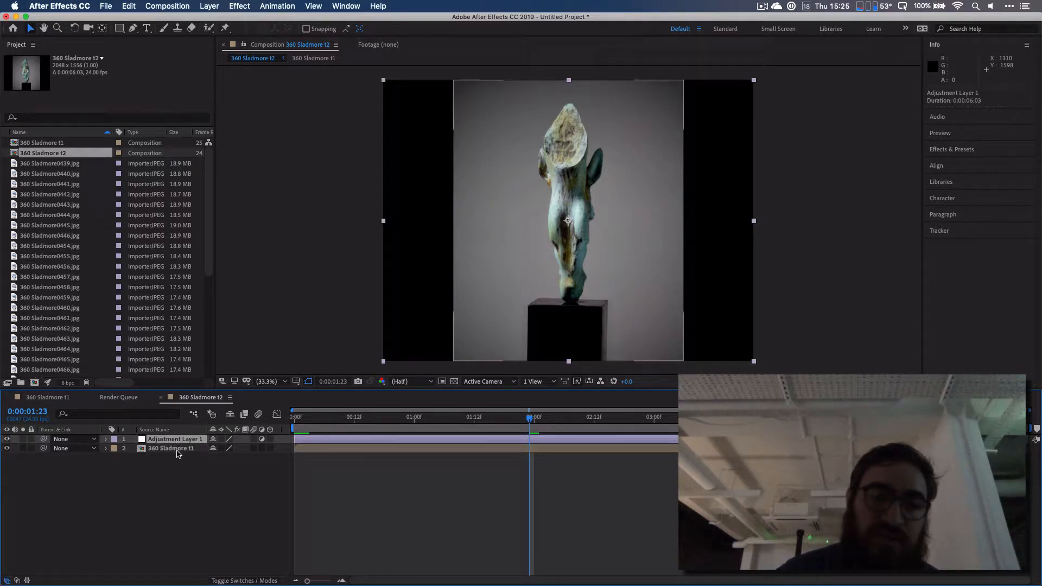
# Try trimming the ends of the adjustment layer and the nested layer, and restore both to full length.
pyautogui.click(178, 450)
pyautogui.click(184, 452)
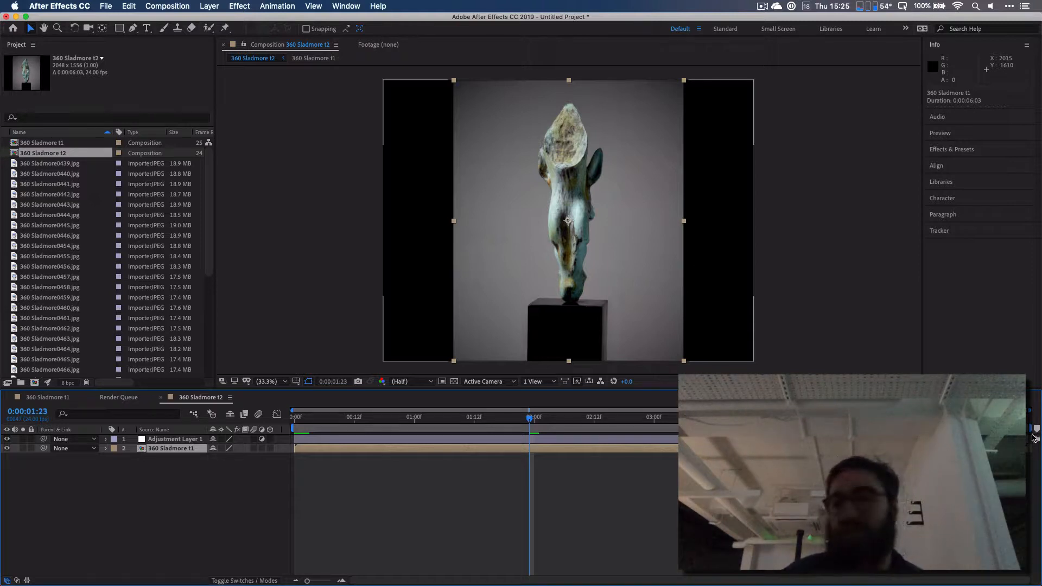
pyautogui.click(174, 439)
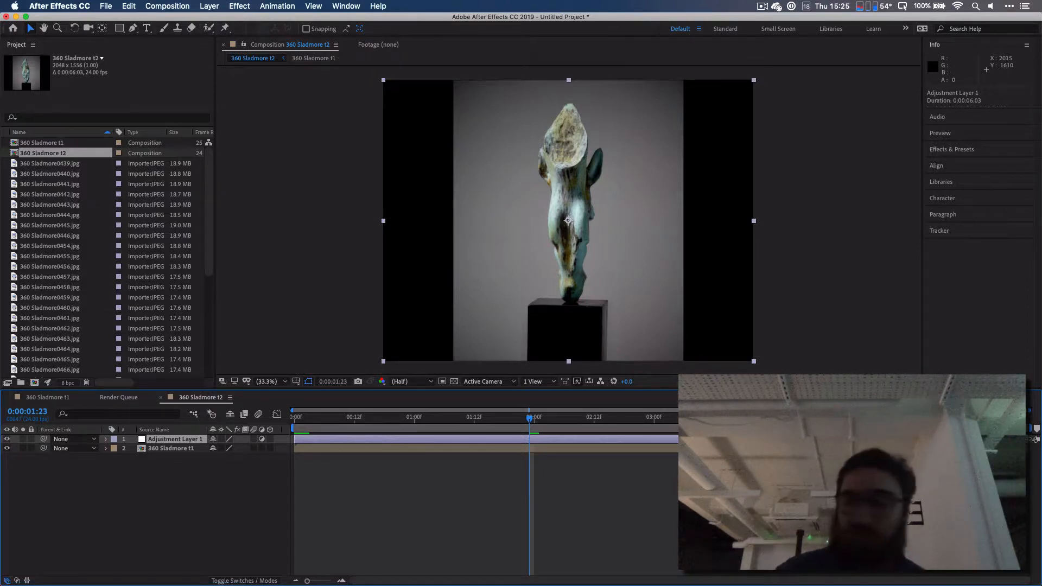
pyautogui.moveTo(1029, 439); pyautogui.dragTo(904, 440)
pyautogui.moveTo(667, 429)
pyautogui.mouseDown()
pyautogui.moveTo(521, 437)
pyautogui.moveTo(683, 439)
pyautogui.mouseUp()
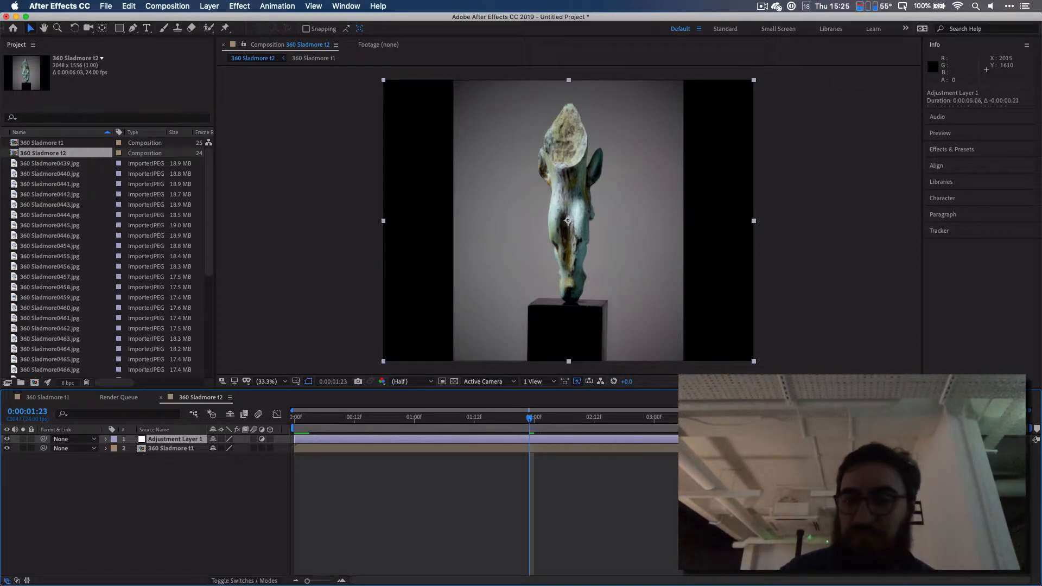
pyautogui.moveTo(1025, 439)
pyautogui.mouseDown()
pyautogui.moveTo(1004, 448)
pyautogui.moveTo(652, 450)
pyautogui.moveTo(511, 467)
pyautogui.moveTo(508, 456)
pyautogui.moveTo(834, 448)
pyautogui.mouseUp()
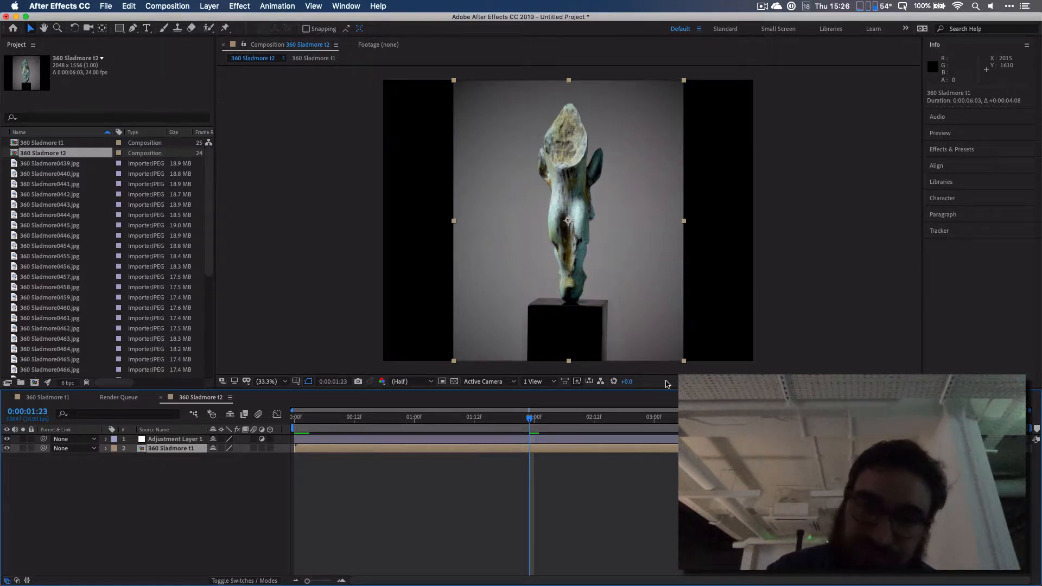
pyautogui.click(161, 440)
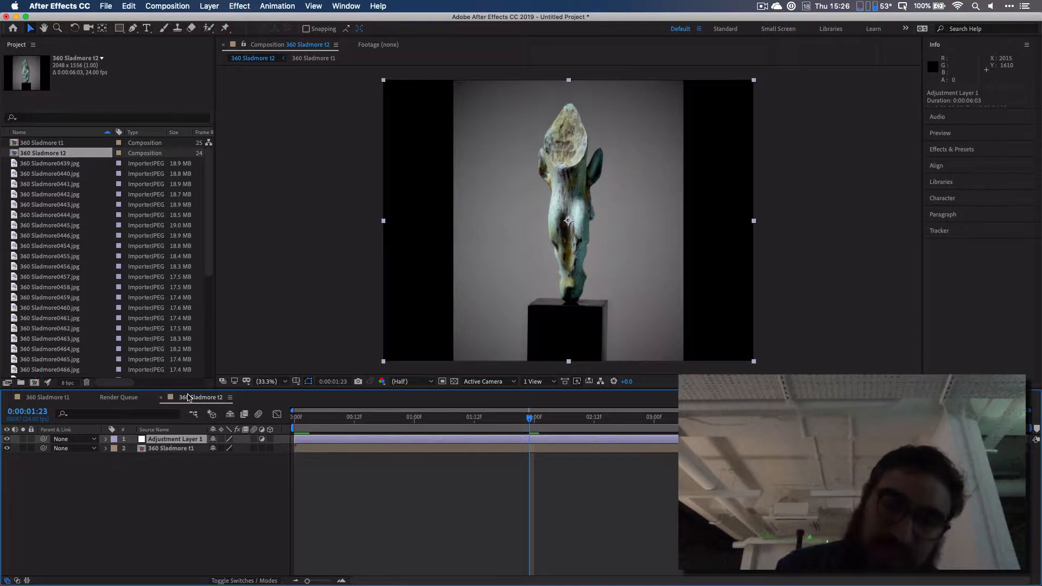
# Enlarge the composition viewer and examine the sculpture's surface detail at 200% magnification.
pyautogui.press('.')
pyautogui.press('.')
pyautogui.press('.')
pyautogui.press('.')
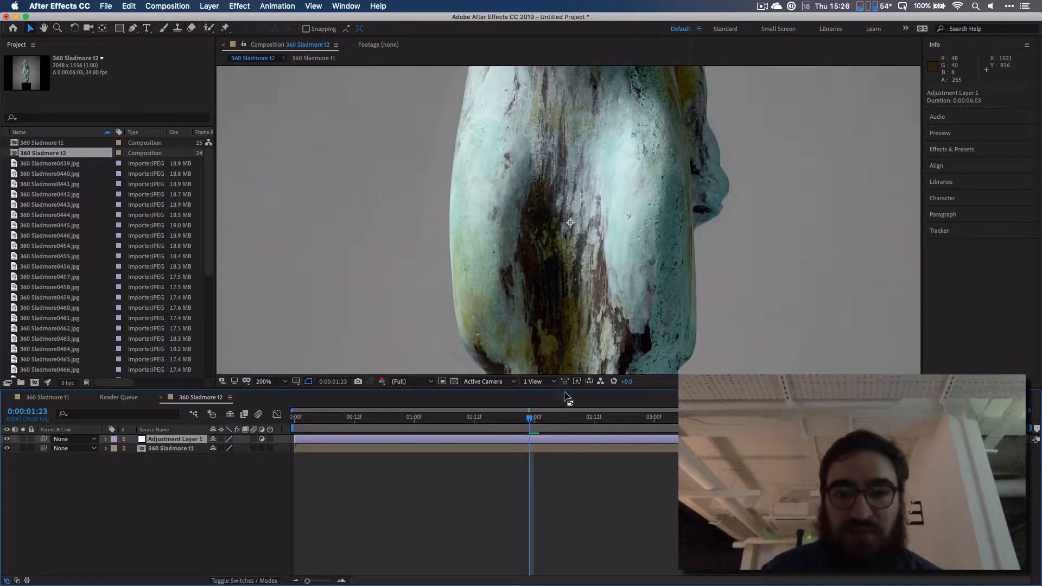
pyautogui.moveTo(565, 390); pyautogui.dragTo(565, 479)
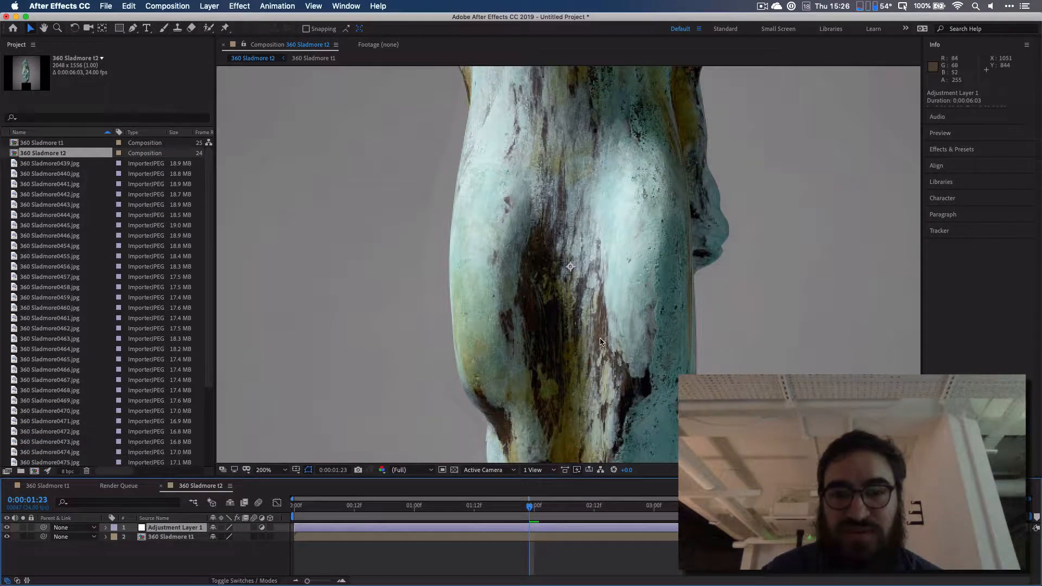
pyautogui.press(',')
pyautogui.press(',')
pyautogui.press(',')
pyautogui.press('.')
pyautogui.press('.')
pyautogui.press('.')
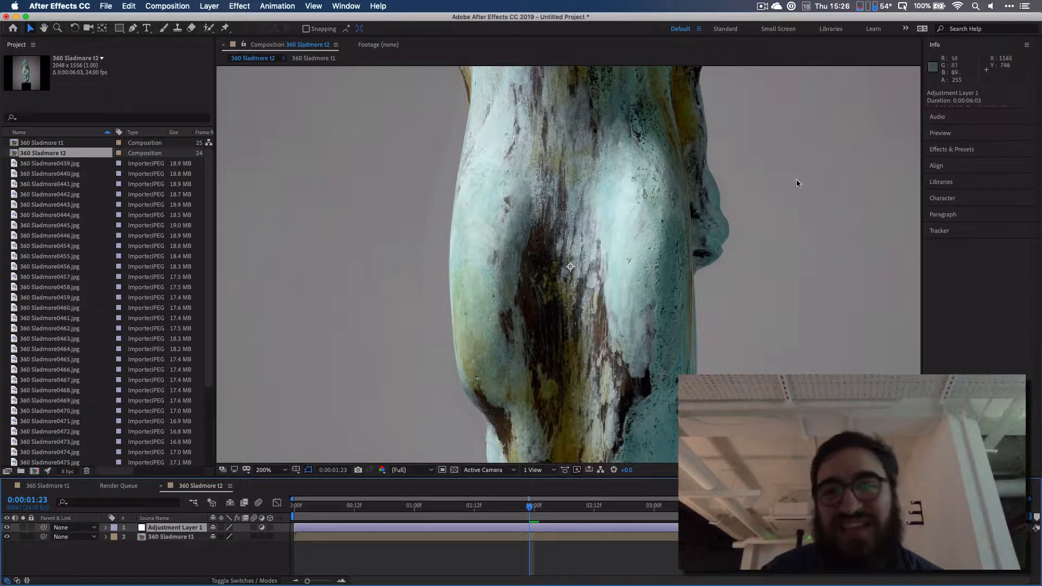
# Inspect the plinth up close at several times up to 0:00:03:08, and return to viewing the sculpture at 50%.
pyautogui.press('h')
pyautogui.moveTo(712, 335); pyautogui.dragTo(637, 225)
pyautogui.press('v')
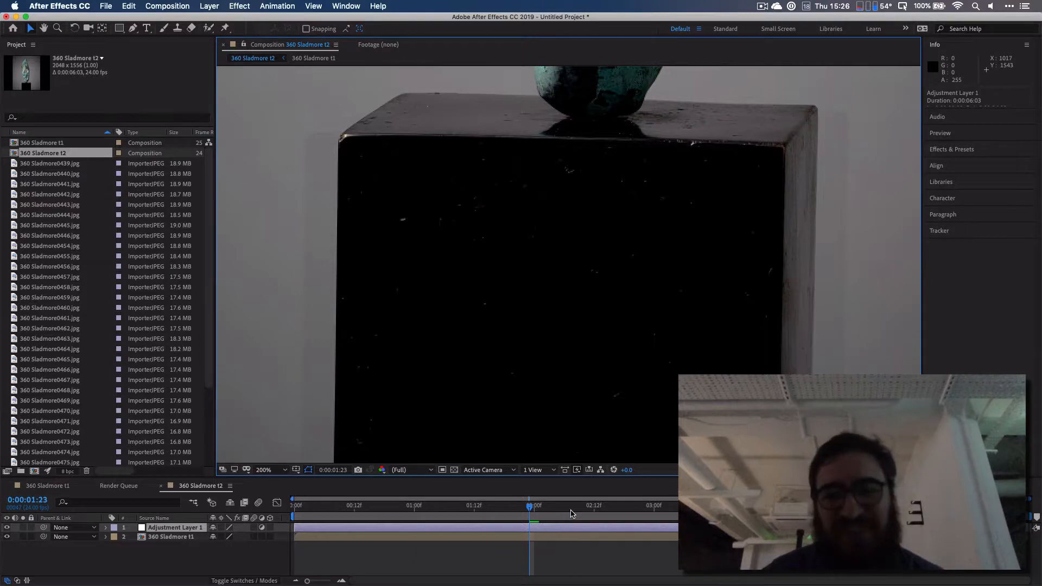
pyautogui.click(569, 509)
pyautogui.click(694, 506)
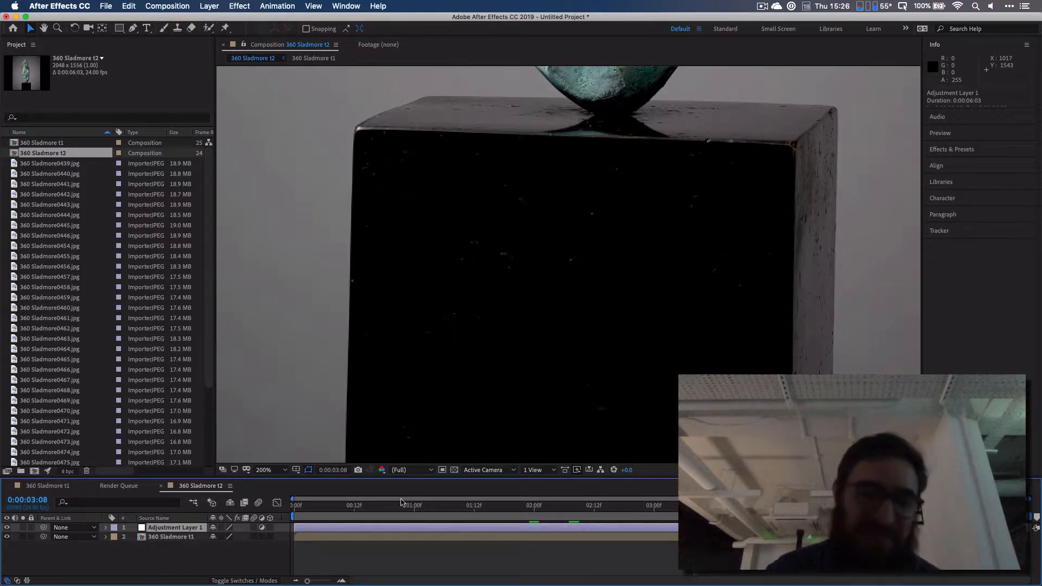
pyautogui.scroll(-2, 512, 401)
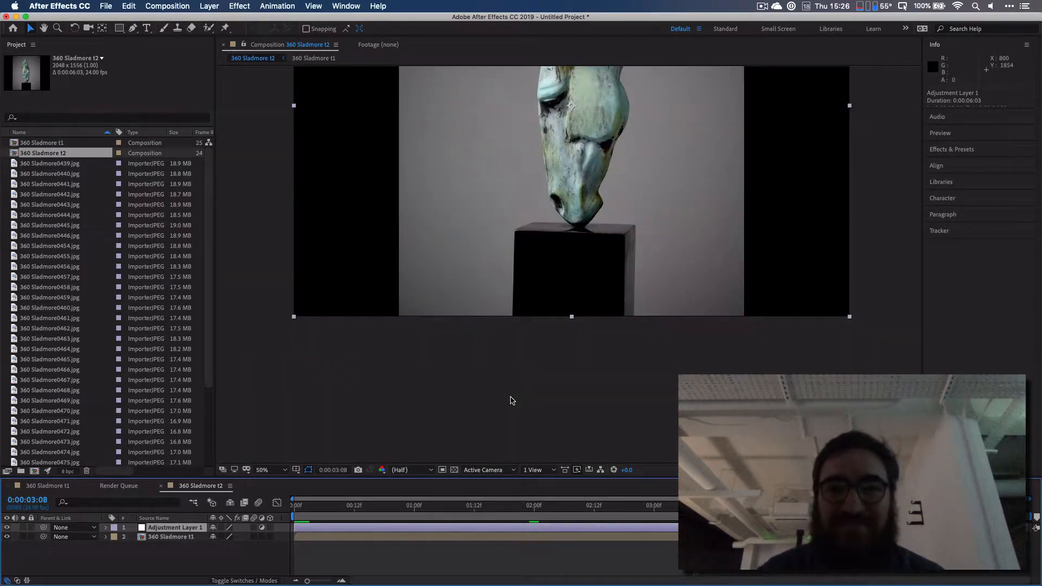
pyautogui.scroll(1, 512, 400)
pyautogui.scroll(-1, 570, 259)
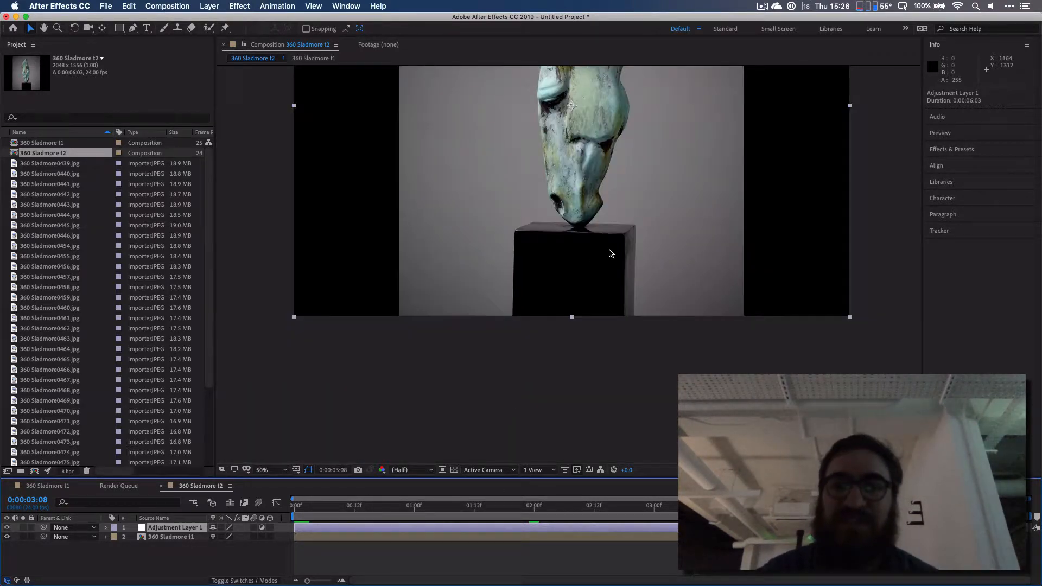
pyautogui.moveTo(611, 254); pyautogui.dragTo(596, 393)
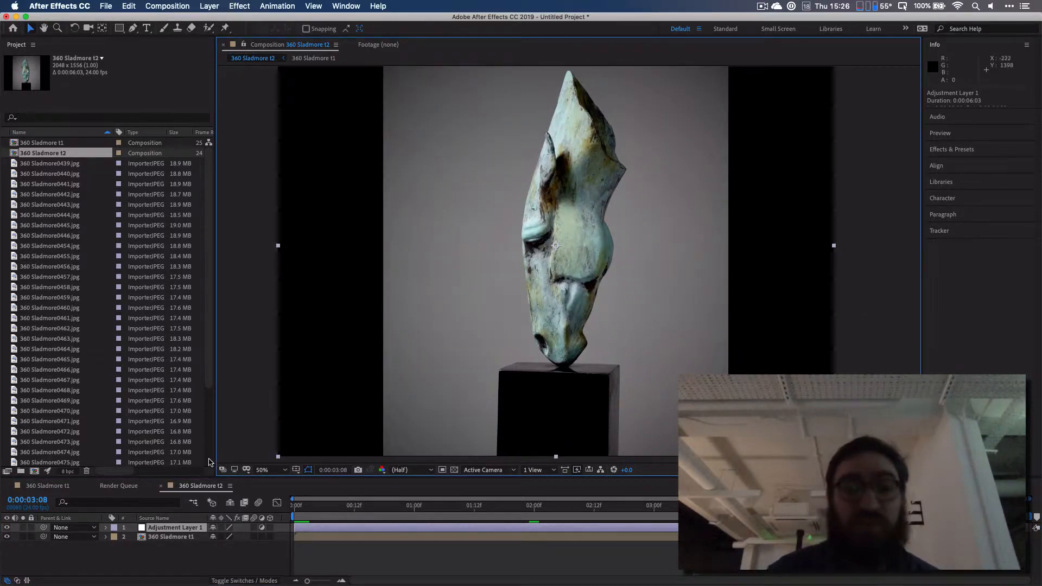
# Apply the Lumetri Color effect from the Color Correction category to the adjustment layer.
pyautogui.click(179, 529)
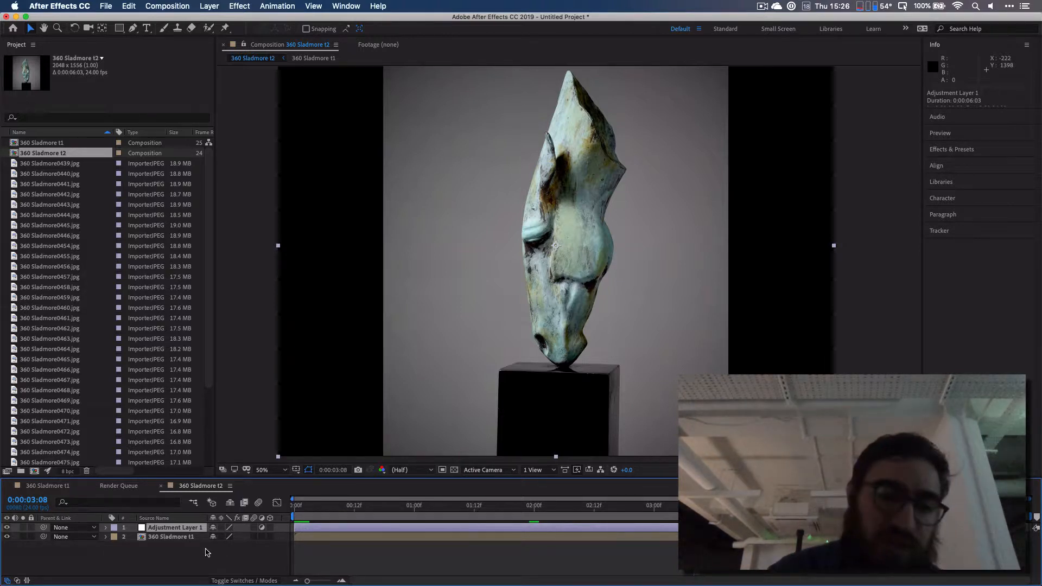
pyautogui.click(105, 527)
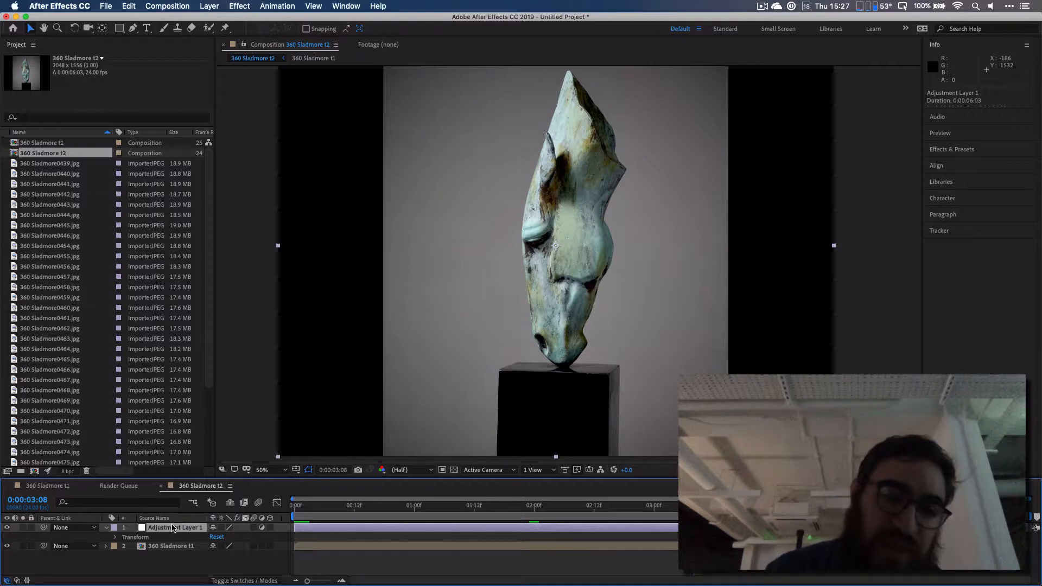
pyautogui.click(247, 6)
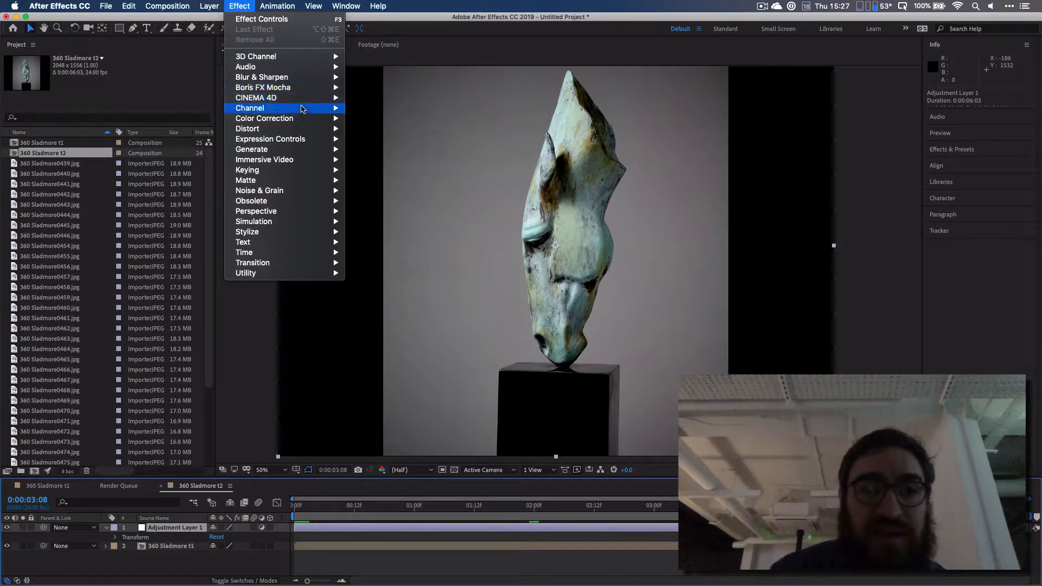
pyautogui.moveTo(301, 111)
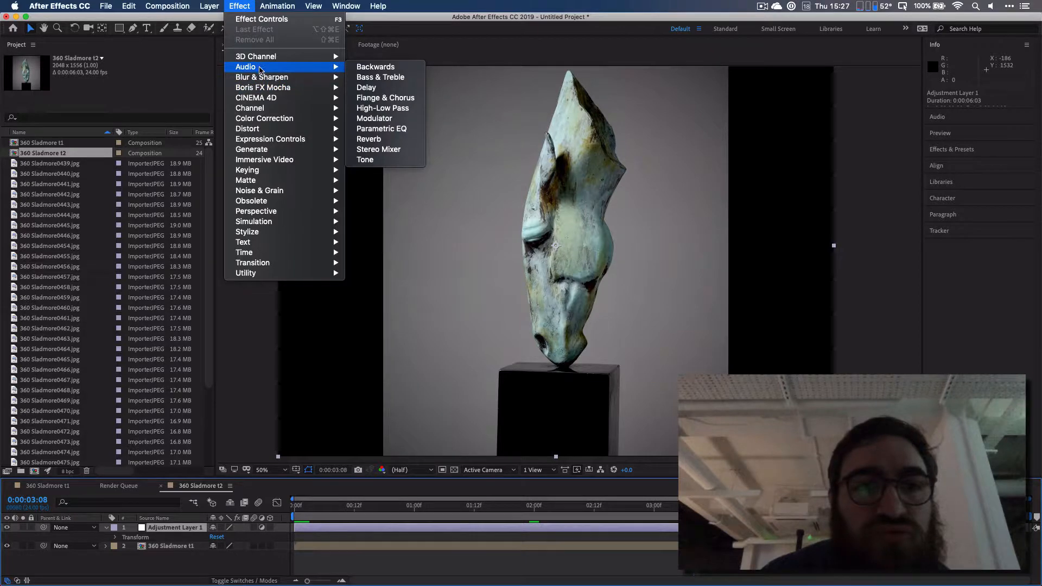
pyautogui.moveTo(265, 90)
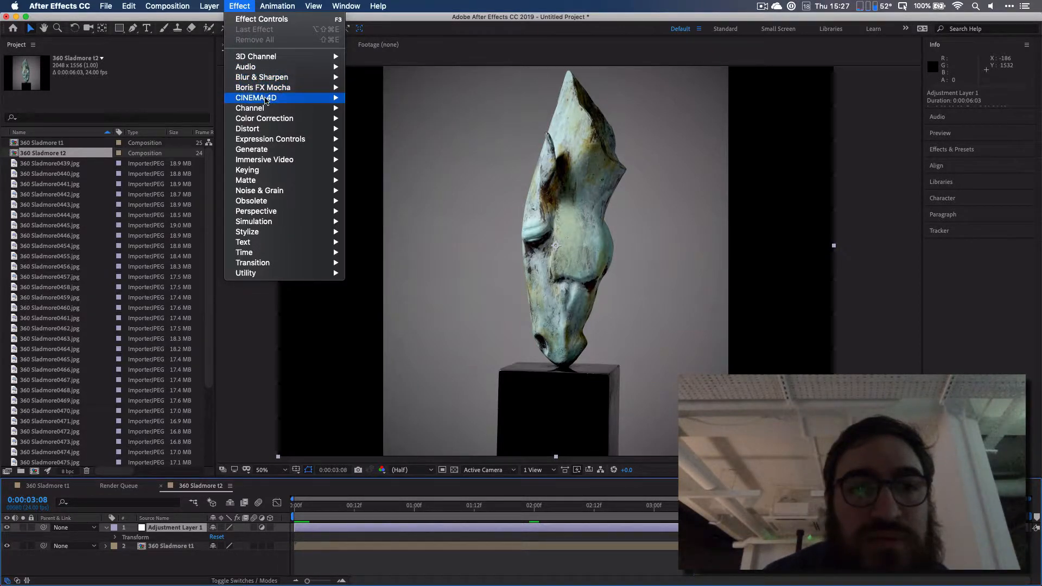
pyautogui.moveTo(276, 166)
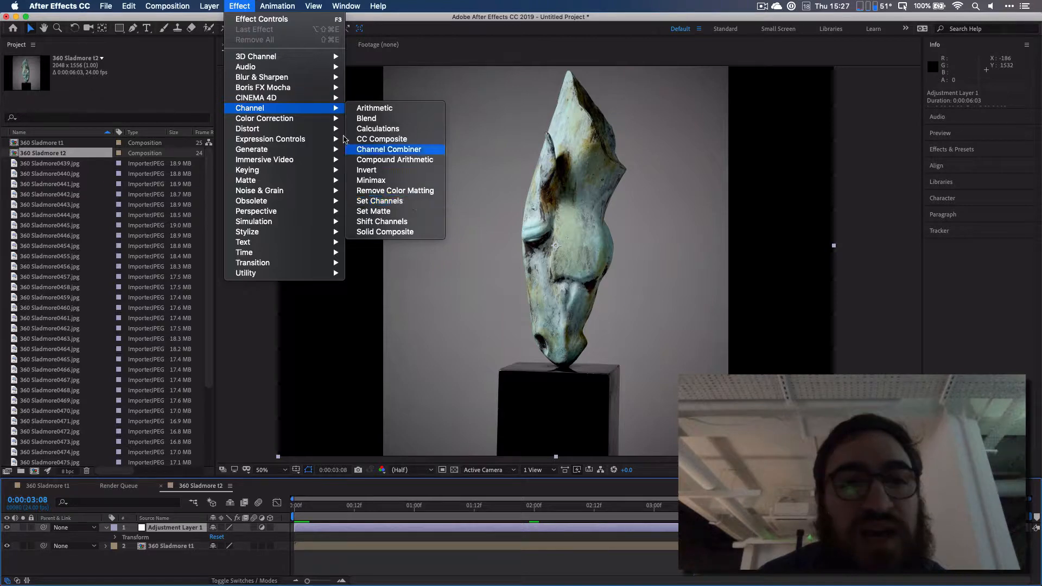
pyautogui.moveTo(345, 118)
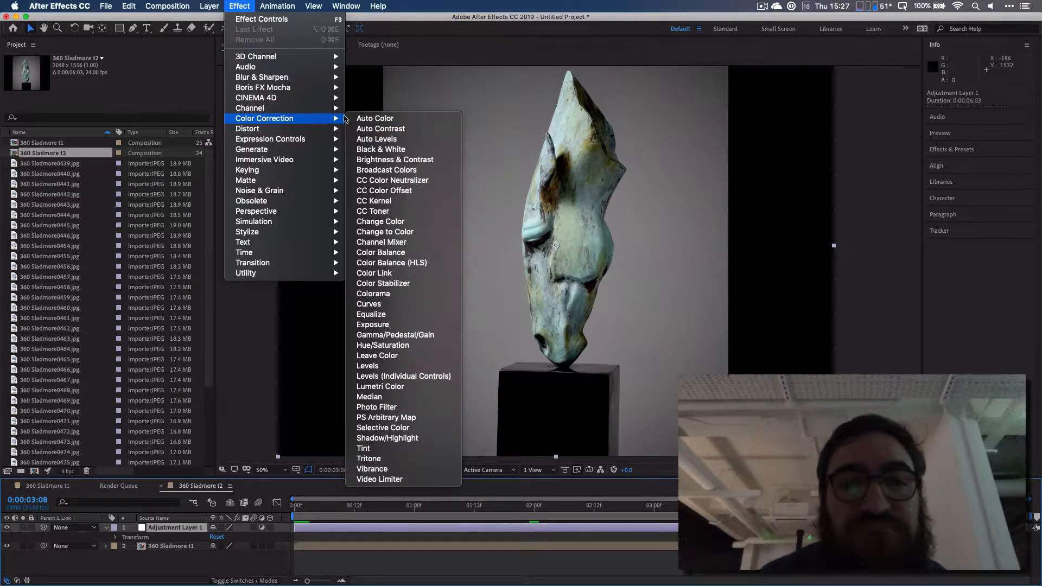
pyautogui.click(432, 389)
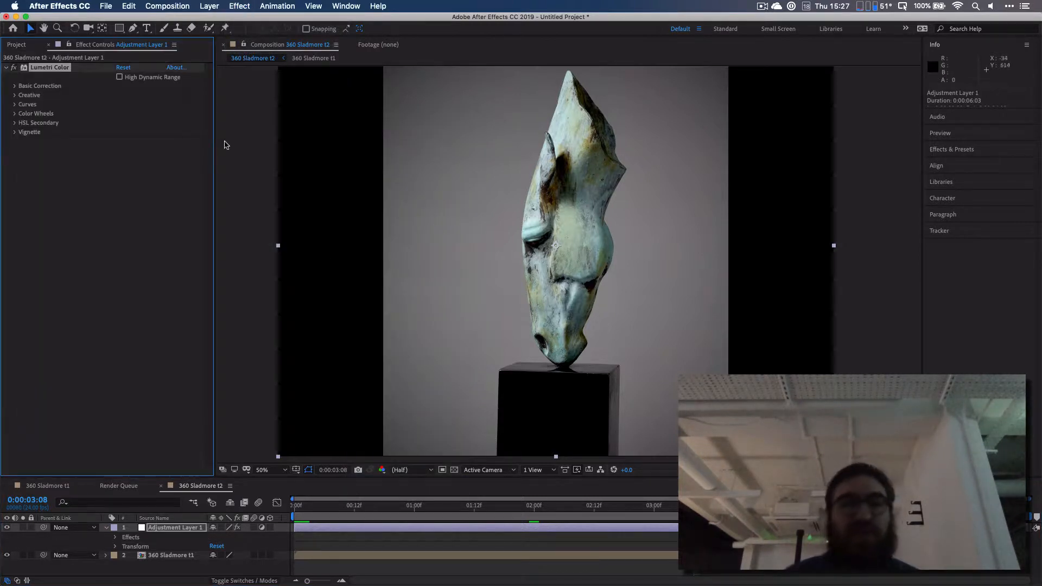
pyautogui.click(168, 6)
pyautogui.moveTo(209, 6)
pyautogui.moveTo(239, 24)
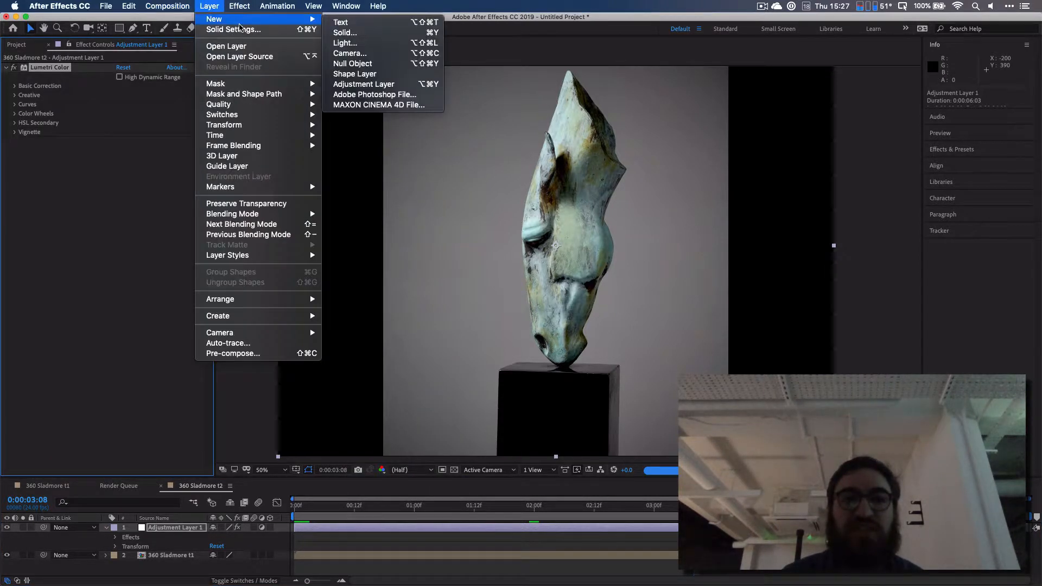
pyautogui.moveTo(282, 5)
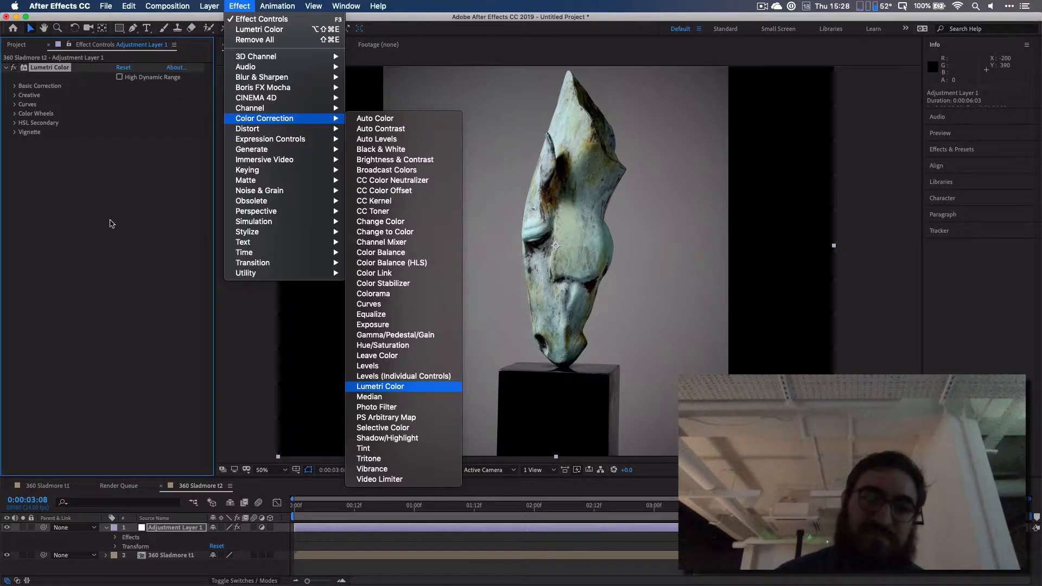
pyautogui.click(79, 199)
# Examine the Basic Correction, Creative and Curves settings of Lumetri Color, leaving only Curves expanded.
pyautogui.click(15, 87)
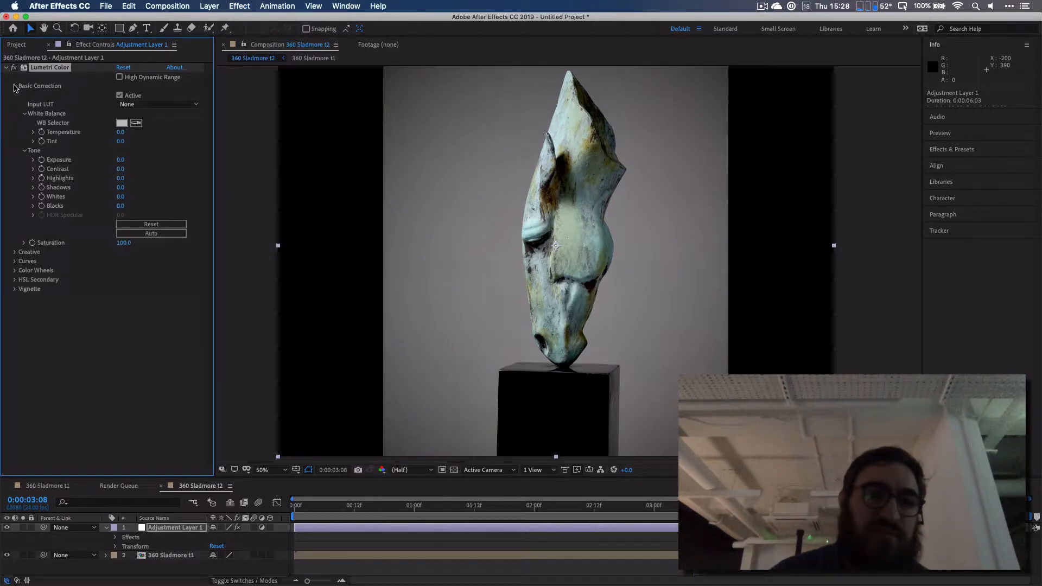
pyautogui.click(15, 252)
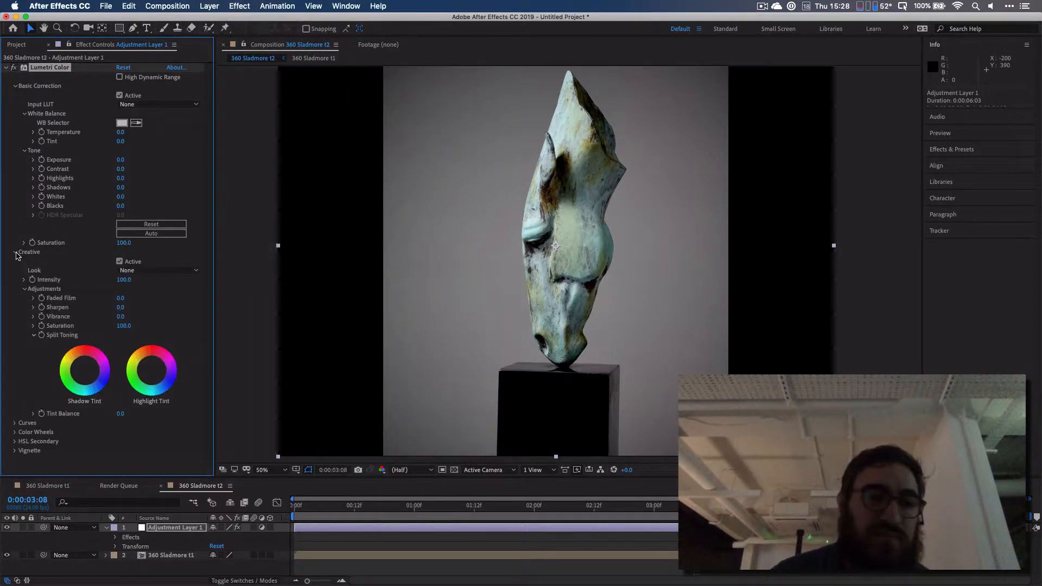
pyautogui.click(15, 423)
pyautogui.scroll(-10, 16, 425)
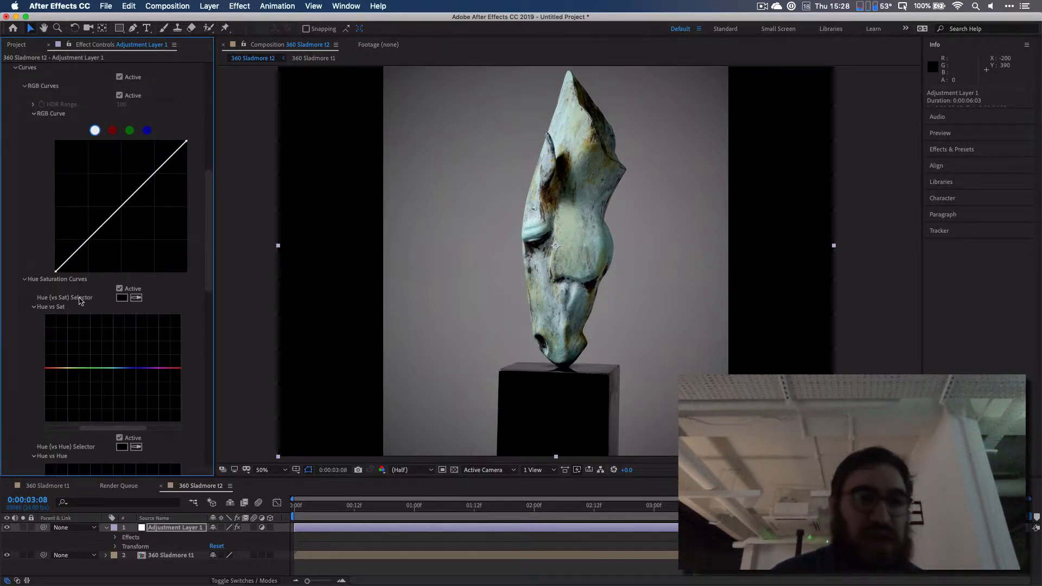
pyautogui.scroll(10, 80, 301)
pyautogui.click(14, 86)
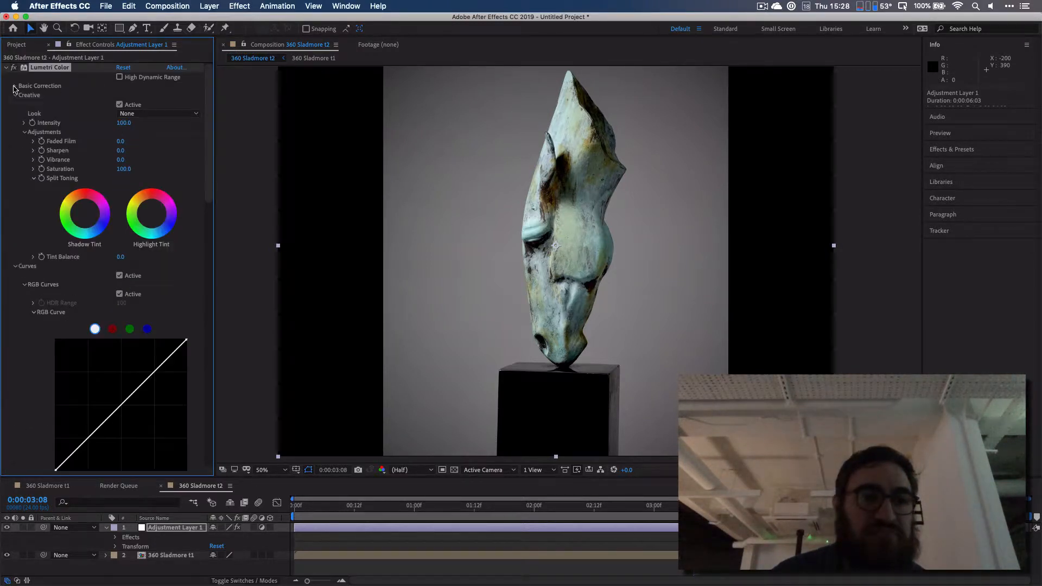
pyautogui.click(15, 95)
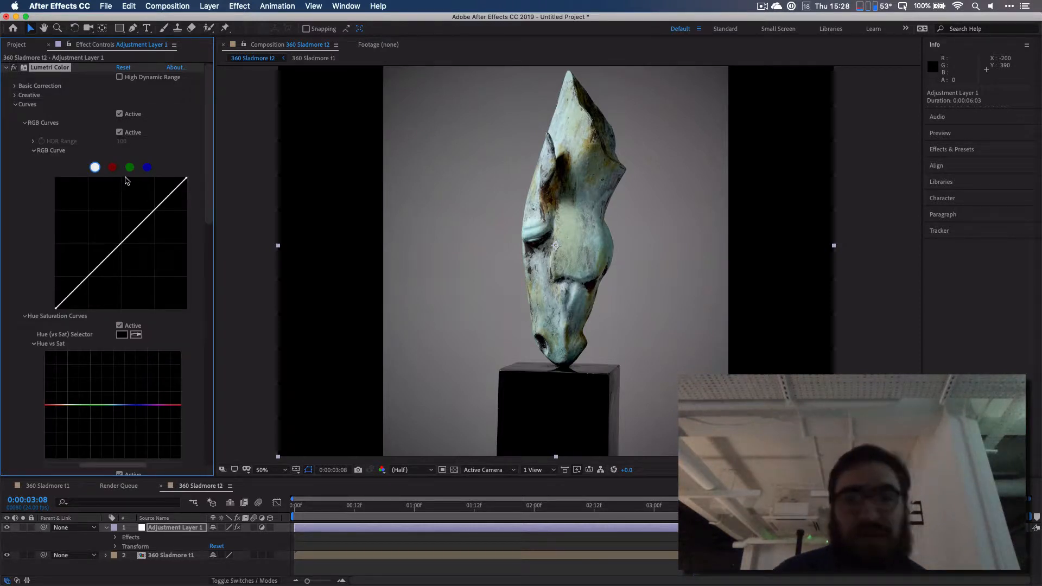
# Raise the blue channel's RGB curve slightly with a new point just above the midtones.
pyautogui.click(147, 167)
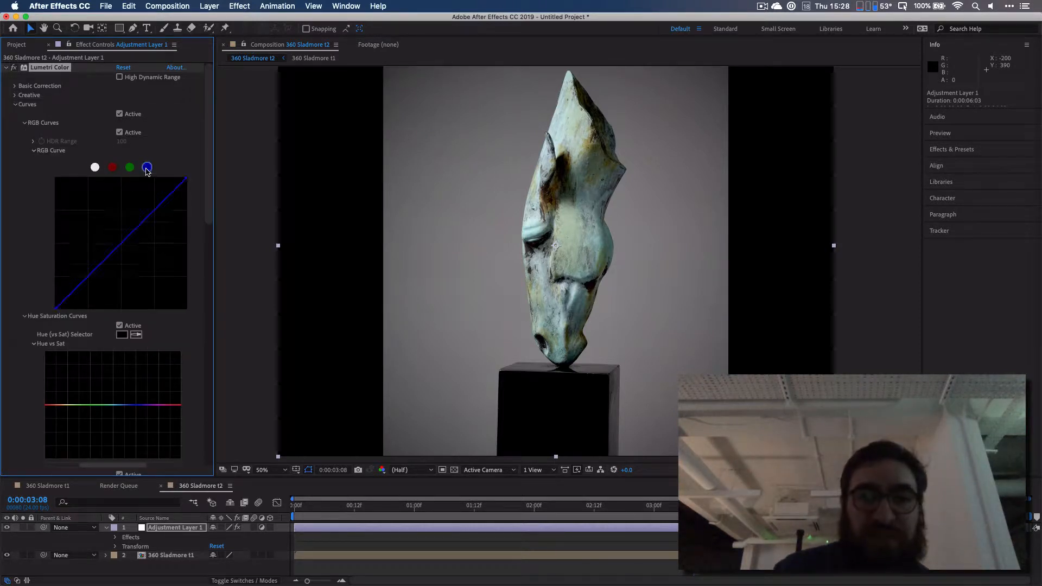
pyautogui.click(138, 228)
pyautogui.scroll(-2, 166, 369)
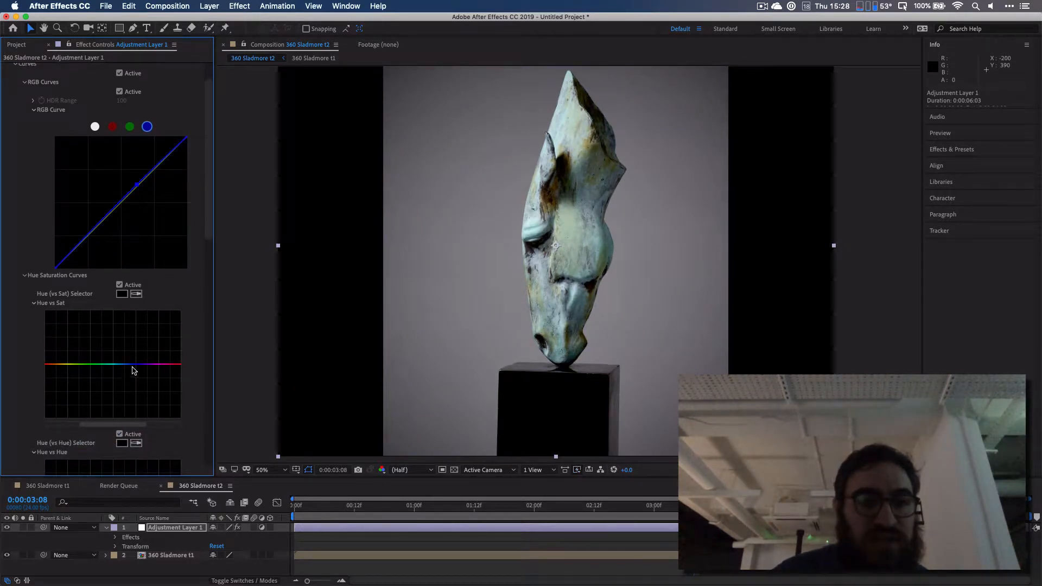
# Add a control point in the blue range of the Hue vs Sat curve.
pyautogui.moveTo(134, 367); pyautogui.dragTo(135, 355)
pyautogui.scroll(-2, 135, 354)
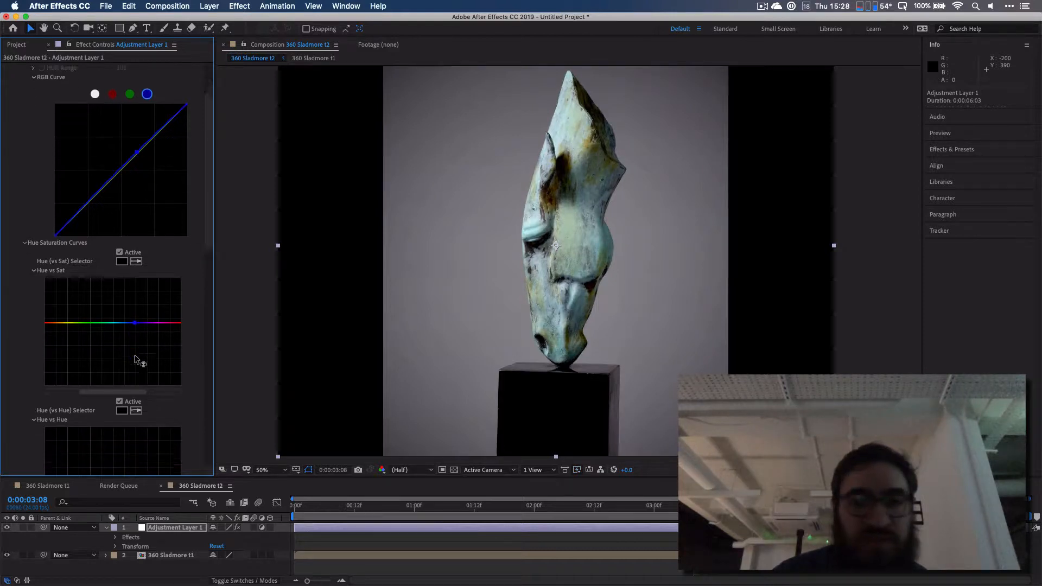
pyautogui.scroll(-15, 135, 354)
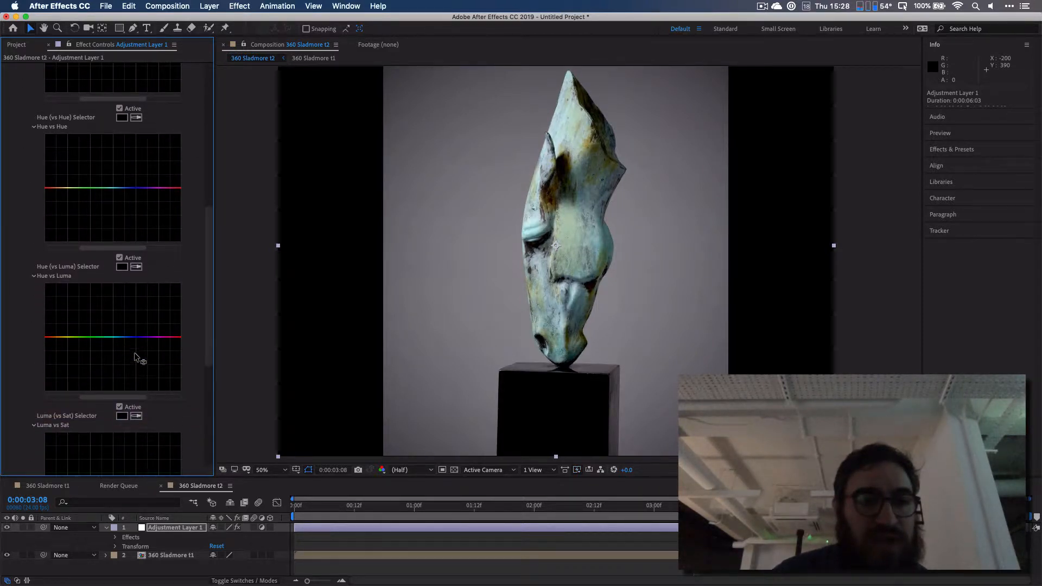
# Raise the Hue vs Luma curve with a new control point in the cyan range.
pyautogui.moveTo(138, 337)
pyautogui.mouseDown()
pyautogui.moveTo(138, 353)
pyautogui.moveTo(137, 331)
pyautogui.moveTo(138, 349)
pyautogui.moveTo(120, 352)
pyautogui.moveTo(111, 340)
pyautogui.moveTo(116, 349)
pyautogui.moveTo(135, 336)
pyautogui.moveTo(121, 341)
pyautogui.moveTo(117, 328)
pyautogui.mouseUp()
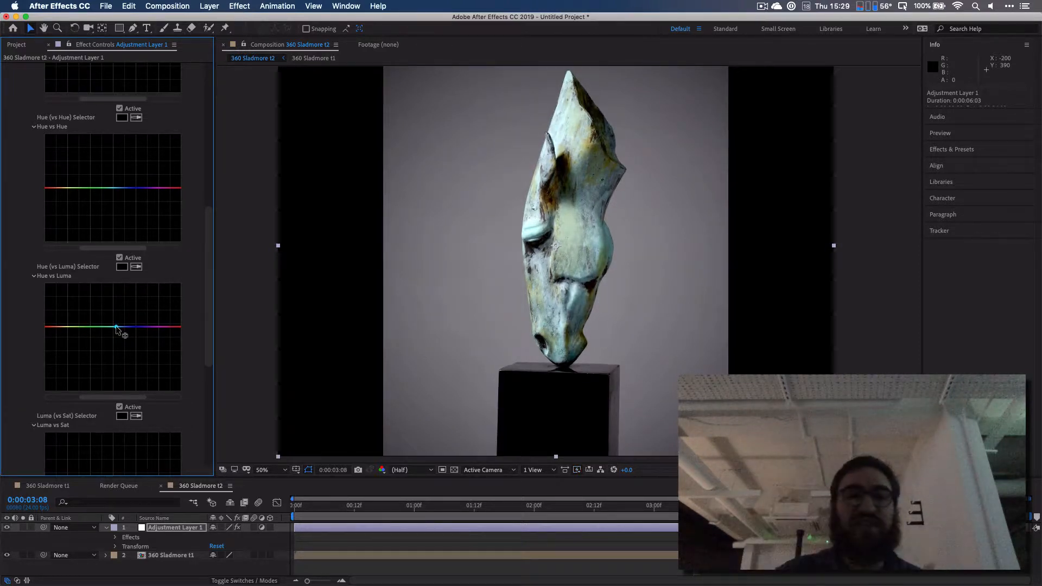
pyautogui.scroll(-5, 116, 326)
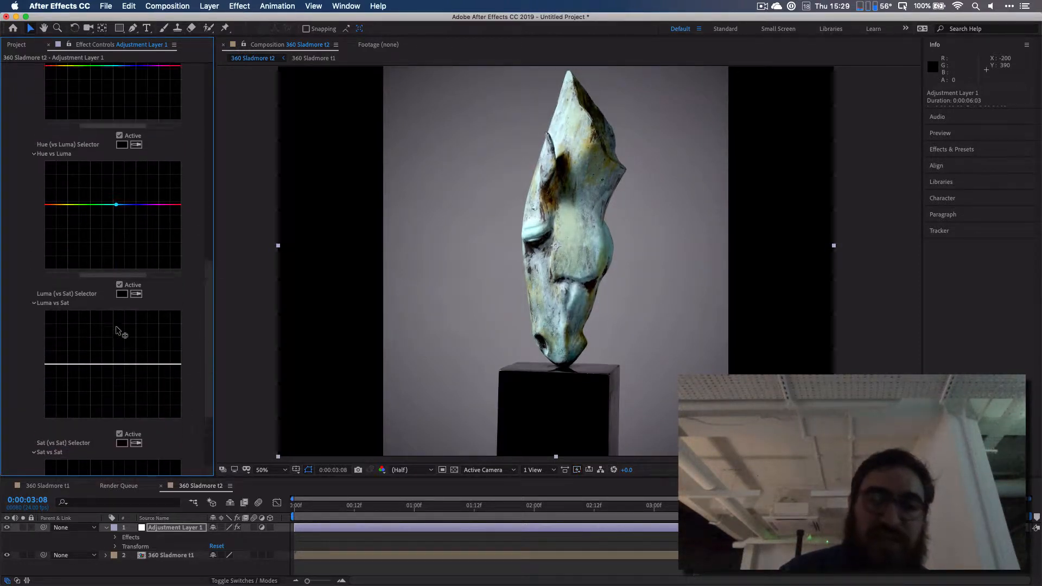
pyautogui.scroll(3, 116, 326)
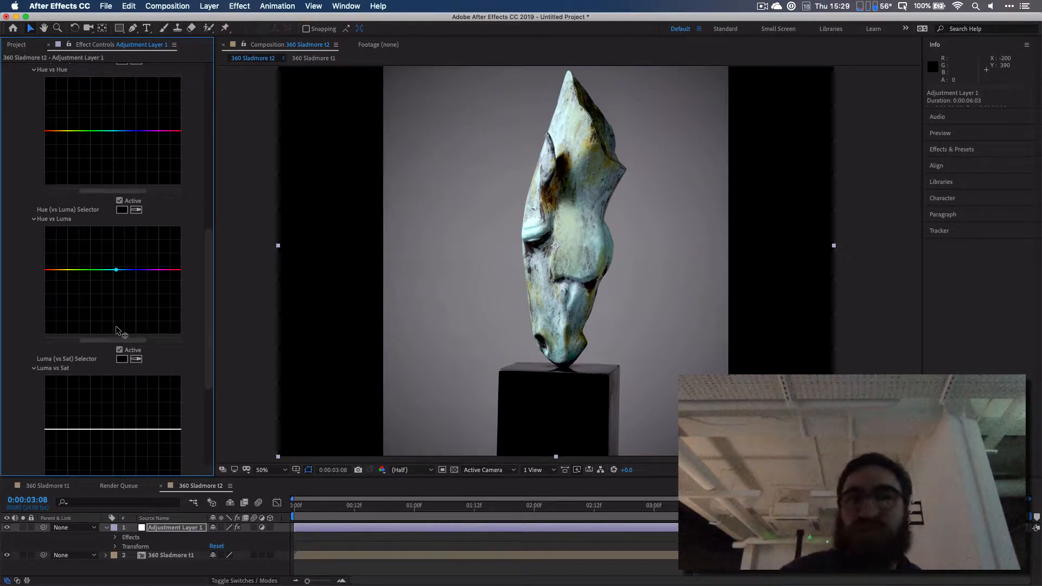
# Raise the blue control point on the Hue vs Sat curve and lift the Hue vs Hue curve with a point in the blue range.
pyautogui.scroll(16, 116, 328)
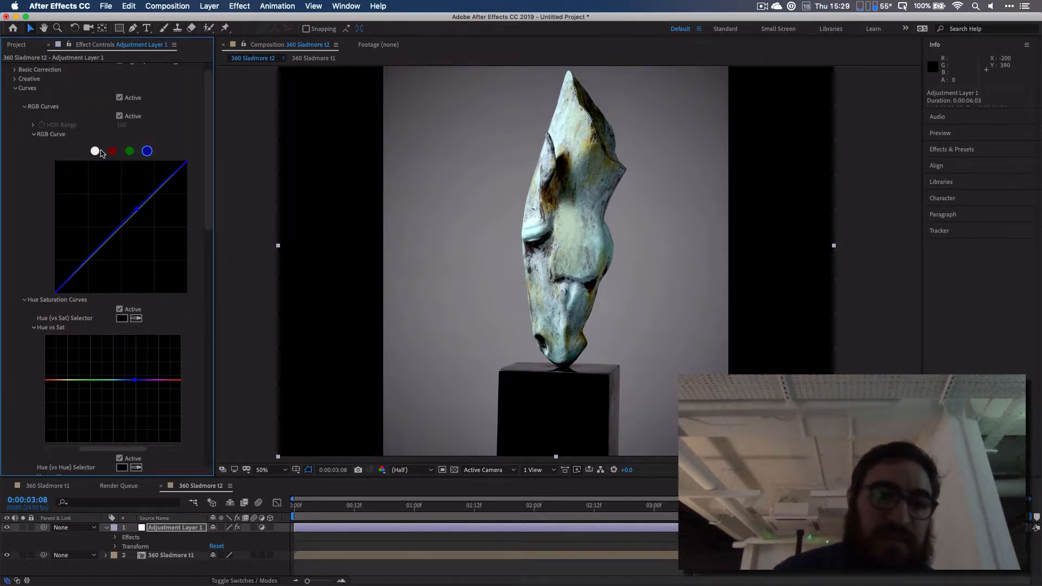
pyautogui.click(96, 151)
pyautogui.scroll(-1, 121, 358)
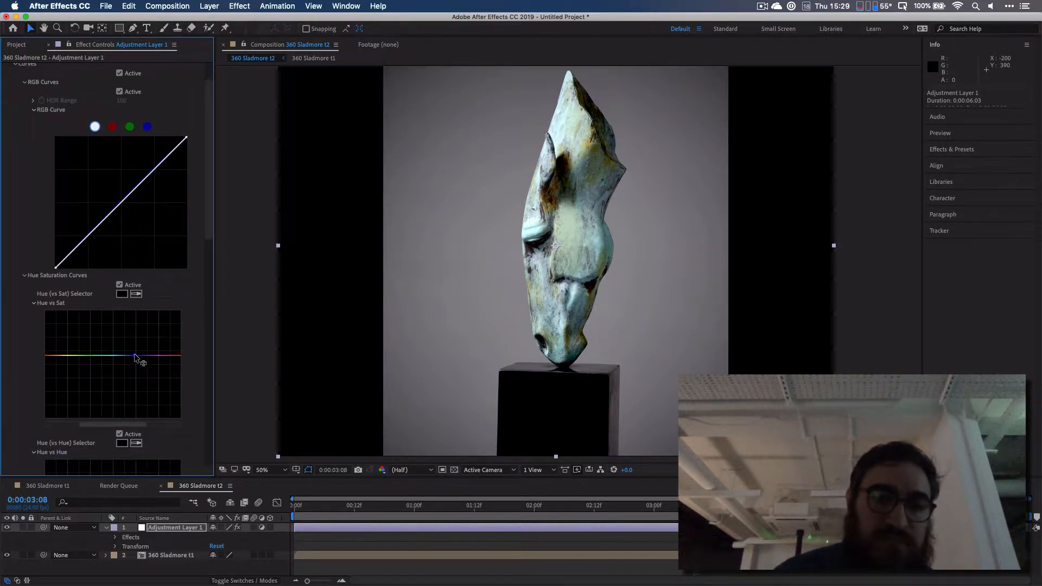
pyautogui.moveTo(135, 354)
pyautogui.mouseDown()
pyautogui.moveTo(135, 334)
pyautogui.moveTo(137, 356)
pyautogui.moveTo(135, 346)
pyautogui.mouseUp()
pyautogui.scroll(-6, 134, 337)
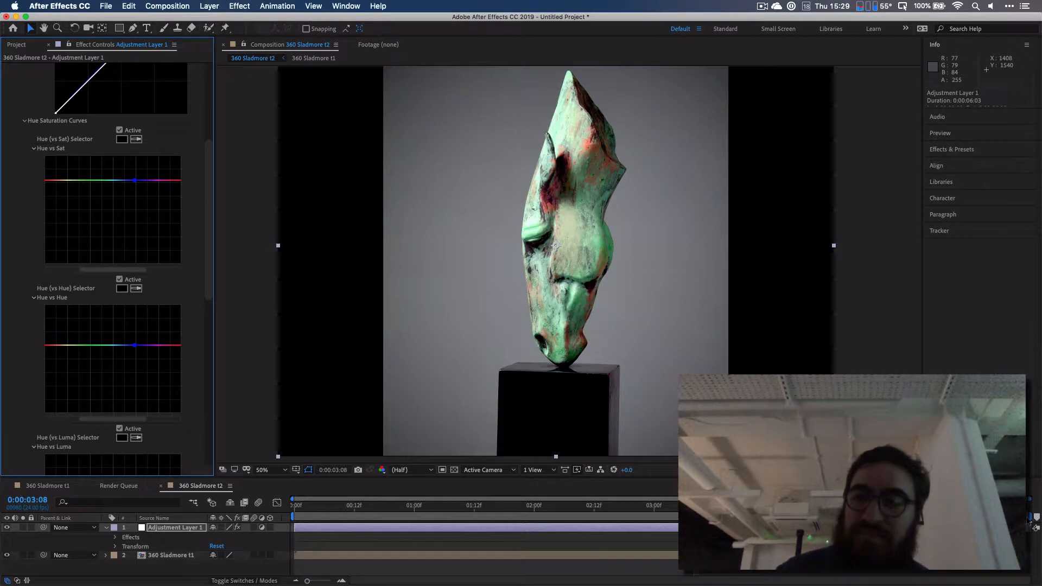
# Try shifting the adjustment layer's timing and narrowing it to part of the frame, and undo these changes.
pyautogui.moveTo(1027, 528); pyautogui.dragTo(679, 530)
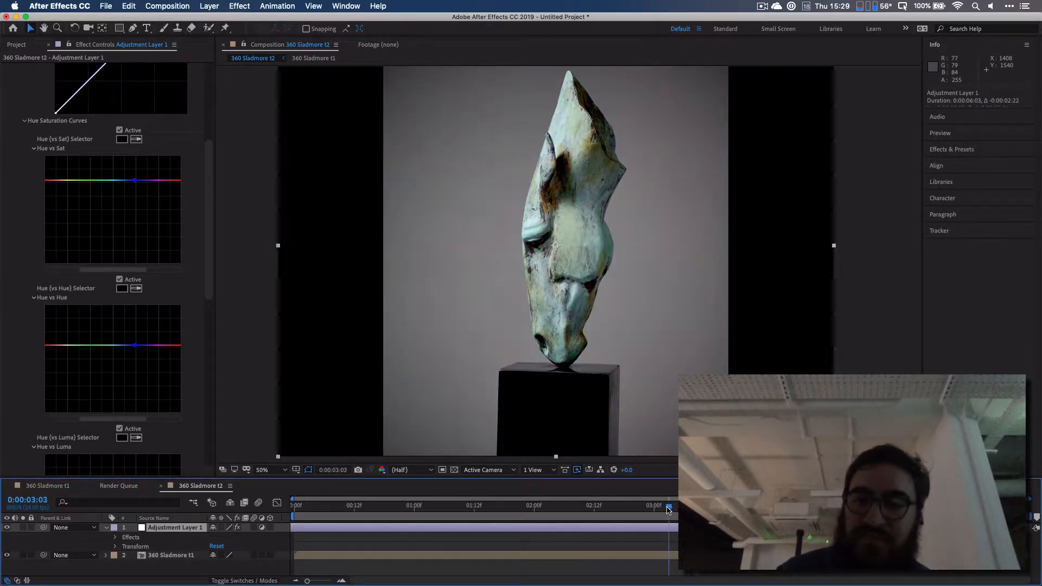
pyautogui.press('super+z')
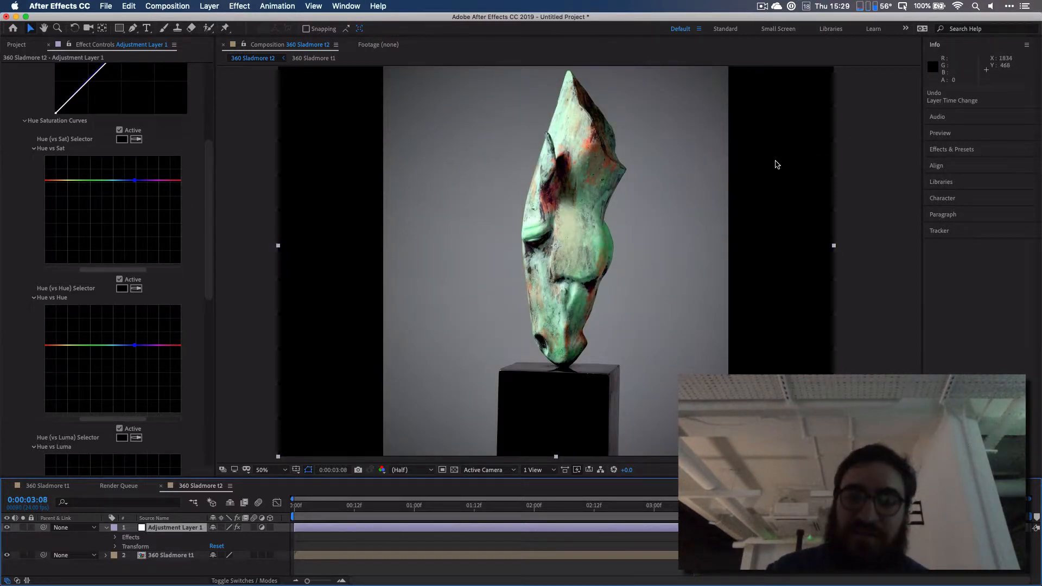
pyautogui.click(835, 249)
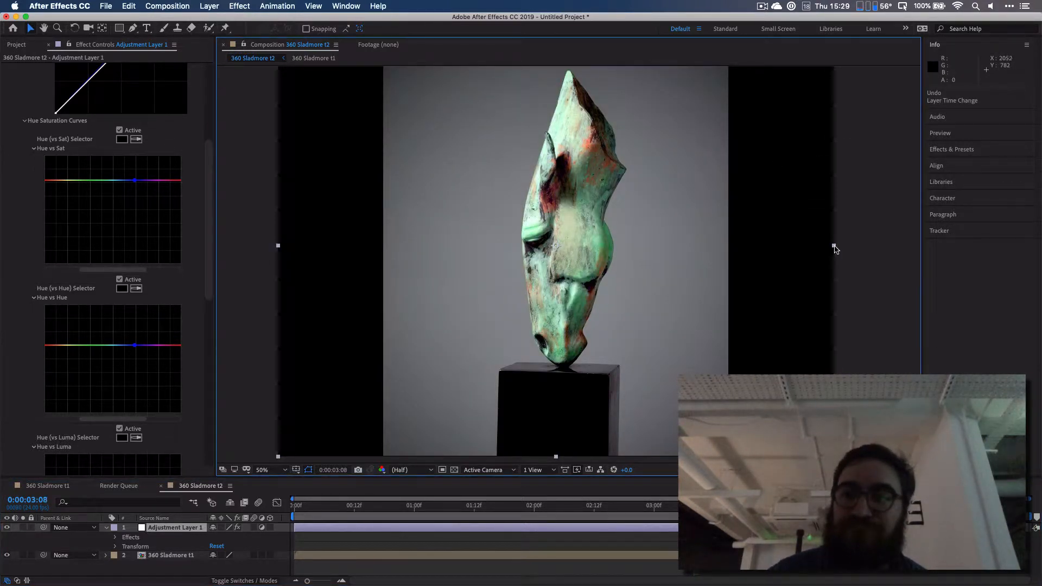
pyautogui.moveTo(835, 249); pyautogui.dragTo(527, 258)
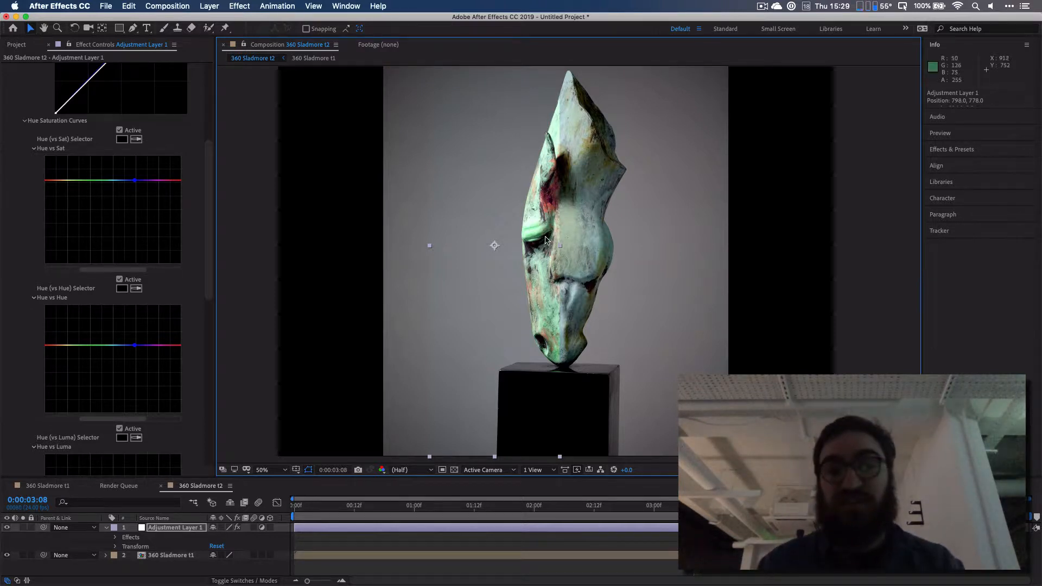
pyautogui.moveTo(560, 249)
pyautogui.mouseDown()
pyautogui.moveTo(858, 244)
pyautogui.moveTo(559, 237)
pyautogui.moveTo(570, 238)
pyautogui.mouseUp()
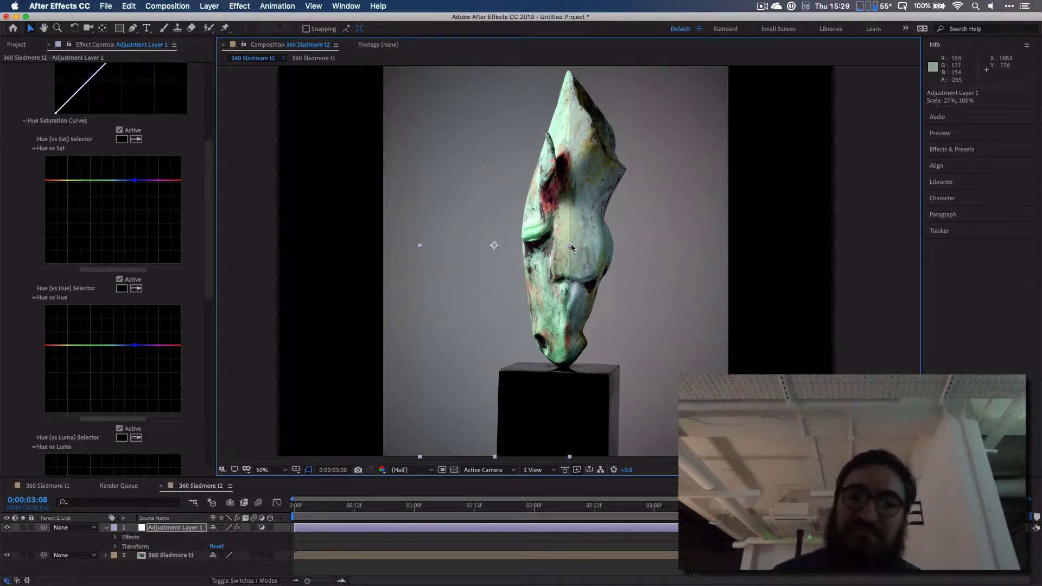
pyautogui.press('super+z')
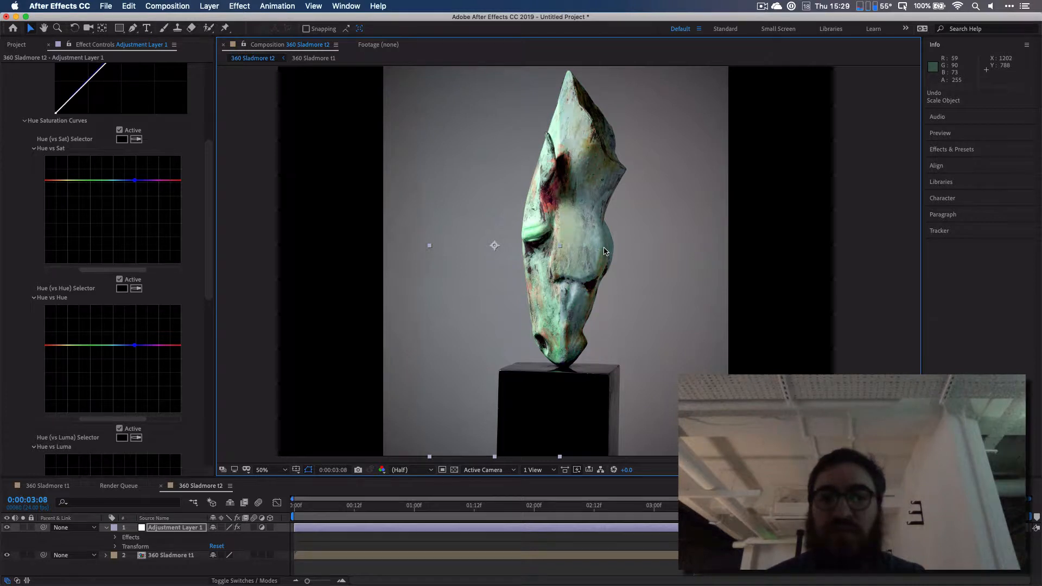
pyautogui.press('super+z')
pyautogui.press('super+z')
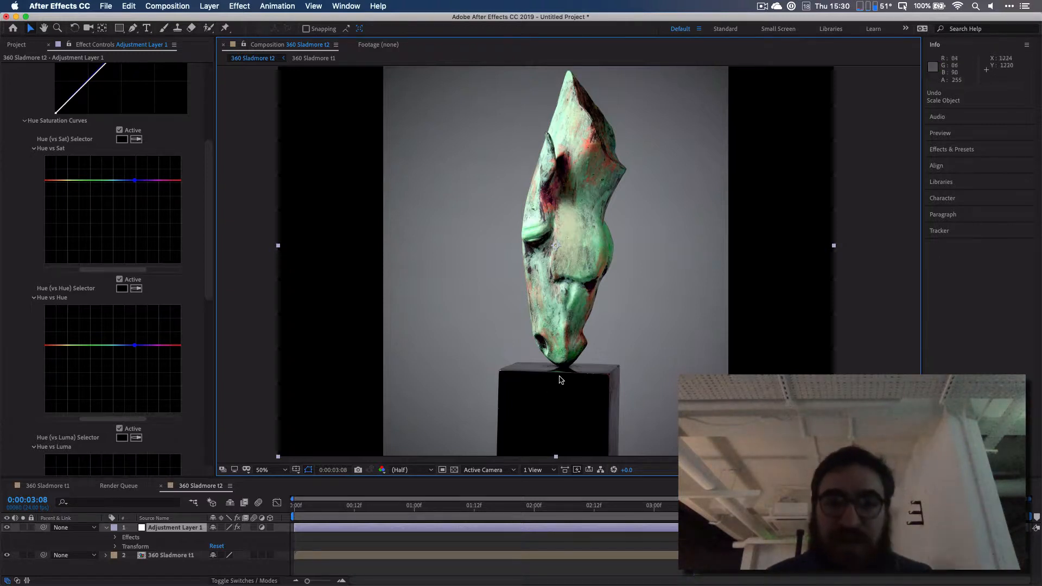
# Inspect the sculpture and its base at 100% magnification and undo the accidental move of the adjustment layer.
pyautogui.press('/')
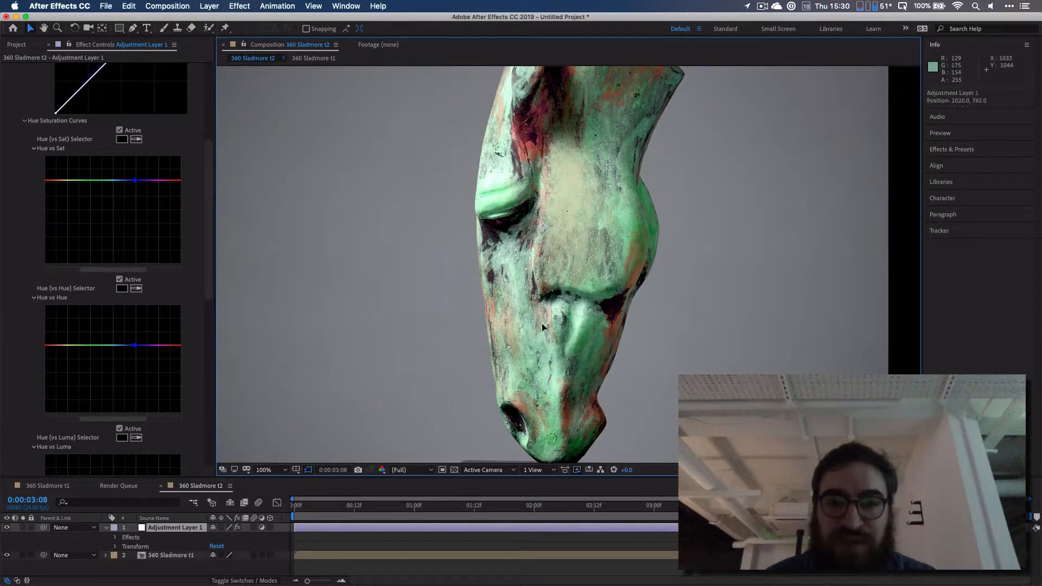
pyautogui.moveTo(543, 327); pyautogui.dragTo(538, 172)
pyautogui.press('space')
pyautogui.moveTo(533, 353); pyautogui.dragTo(534, 217)
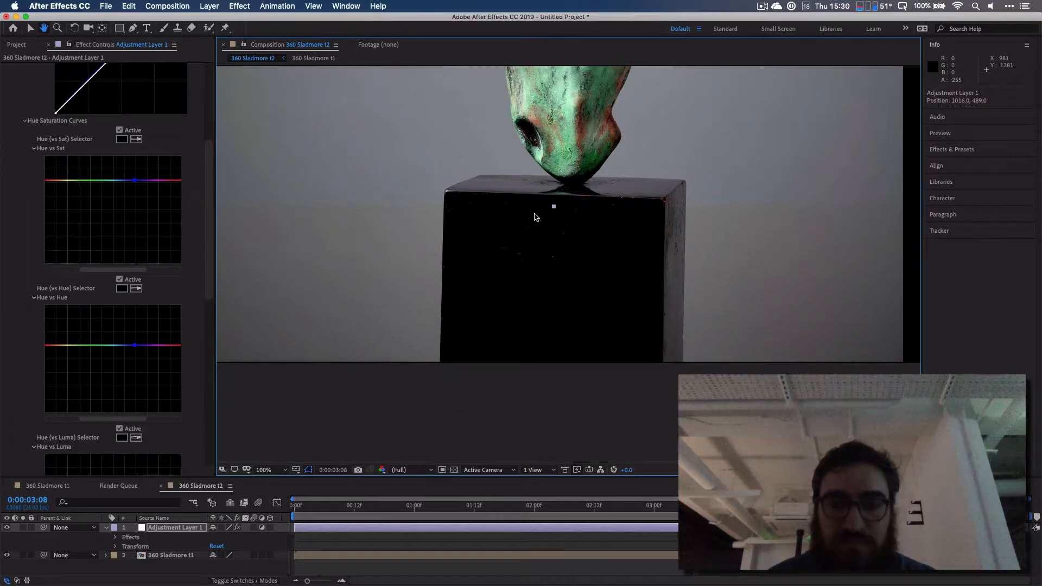
pyautogui.press('super+z')
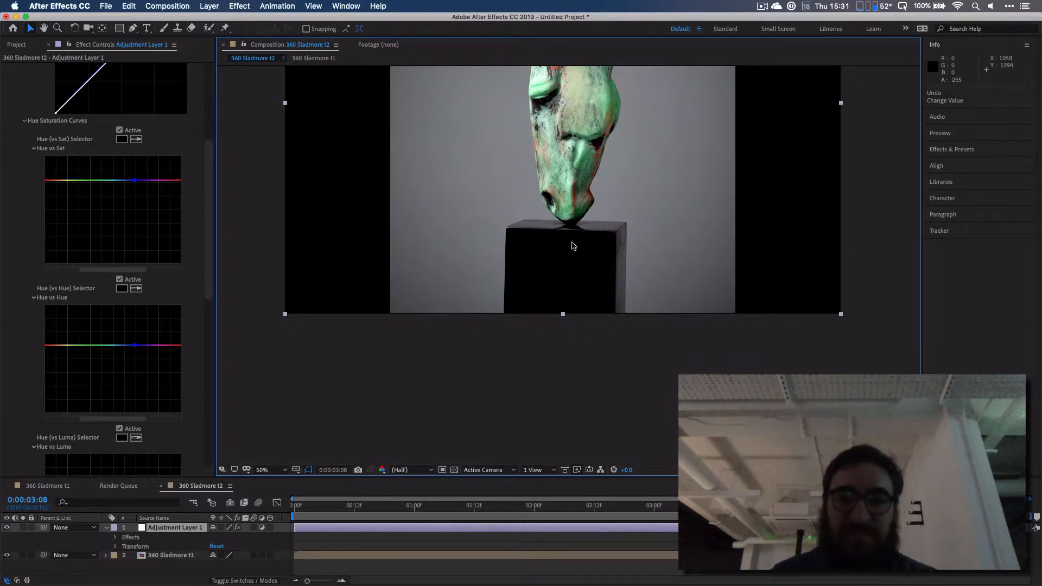
# Fit the whole composition in the viewer.
pyautogui.press('space')
pyautogui.moveTo(571, 242)
pyautogui.mouseDown()
pyautogui.moveTo(559, 418)
pyautogui.moveTo(563, 361)
pyautogui.mouseUp()
pyautogui.press(',')
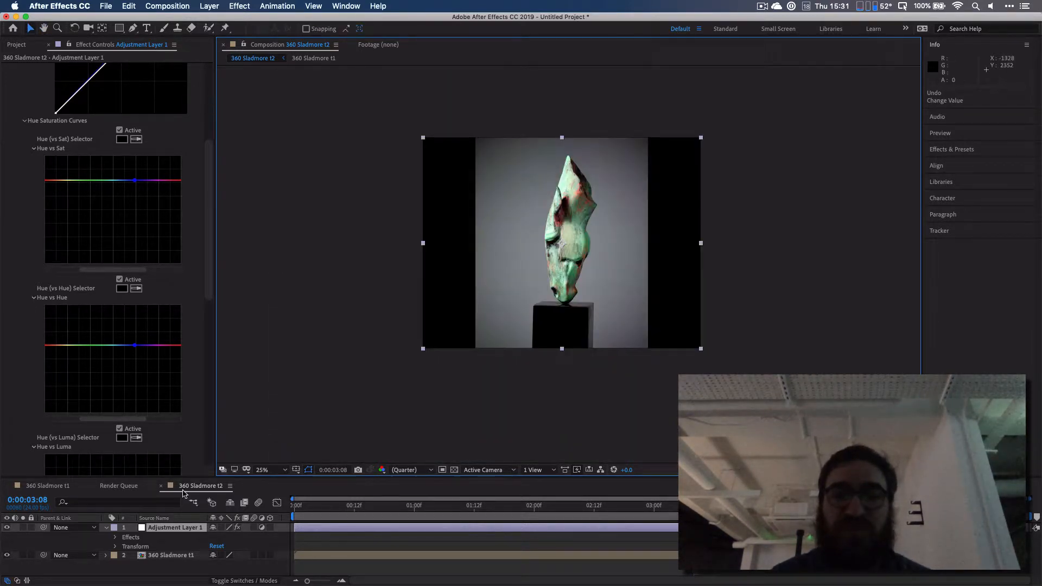
pyautogui.click(280, 470)
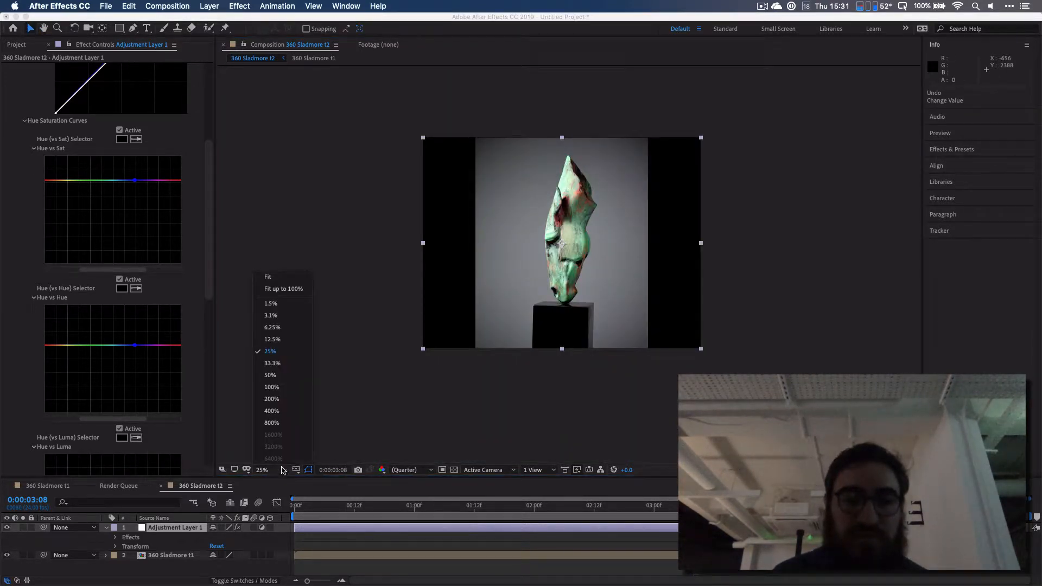
pyautogui.click(284, 278)
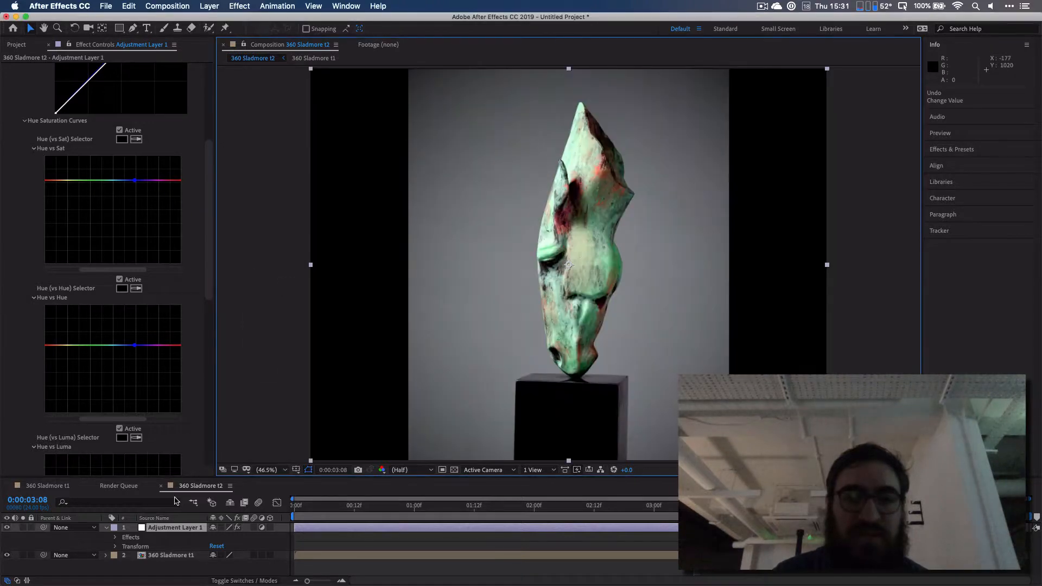
# Collapse the adjustment layer's properties and add a second adjustment layer to the 360 Sladmore t2 composition.
pyautogui.click(107, 529)
pyautogui.rightClick(114, 554)
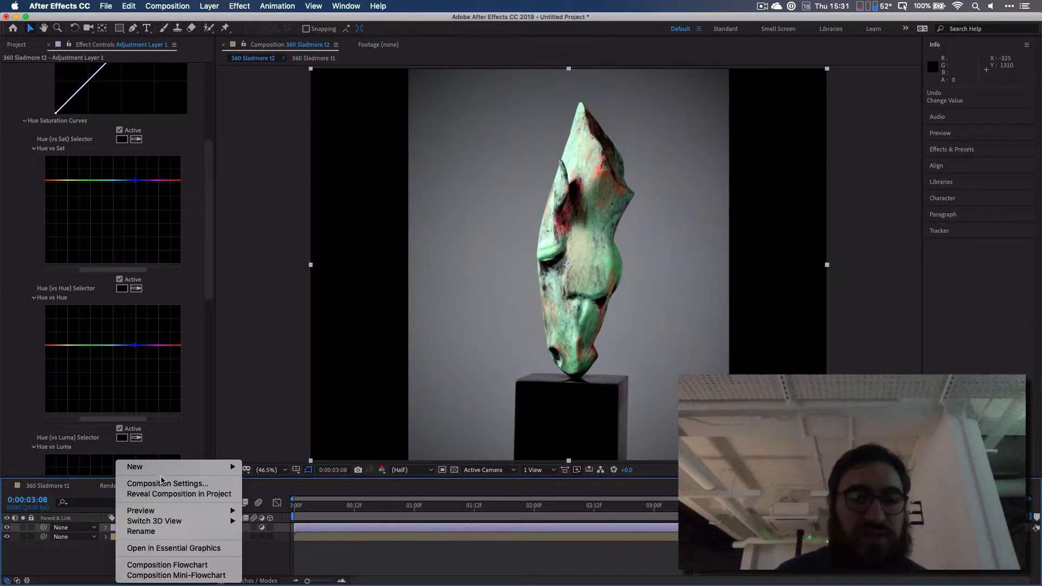
pyautogui.moveTo(168, 468)
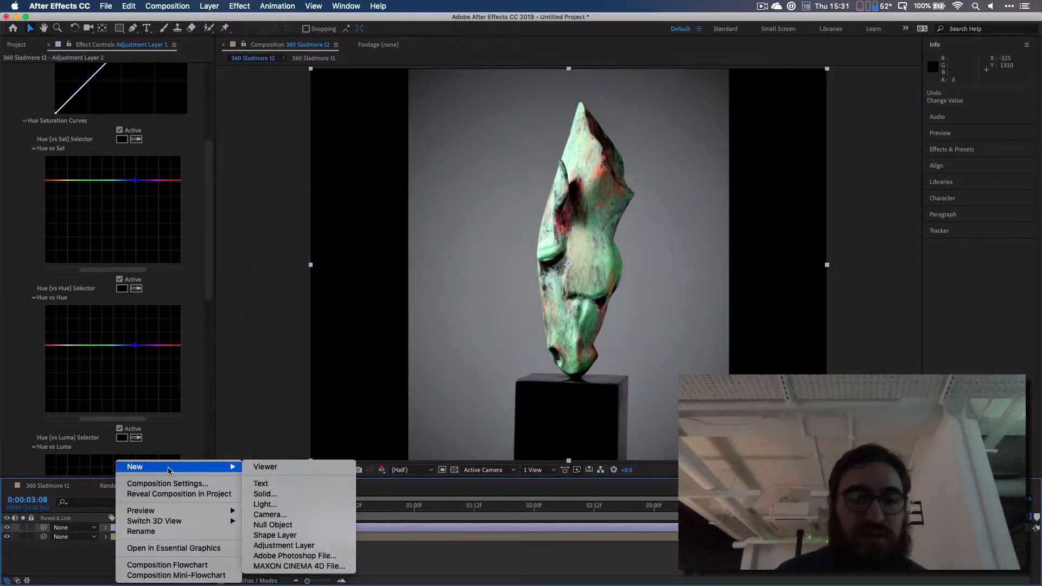
pyautogui.click(305, 546)
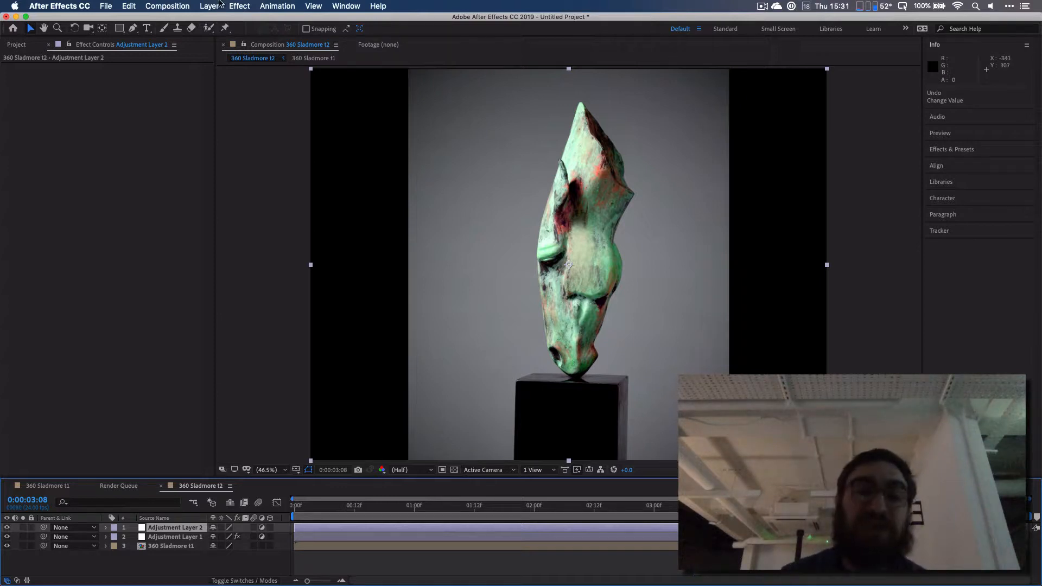
# Apply the Cartoon effect from the Stylize category to the second adjustment layer and compare the image with that layer hidden and shown.
pyautogui.click(240, 6)
pyautogui.moveTo(298, 219)
pyautogui.moveTo(306, 124)
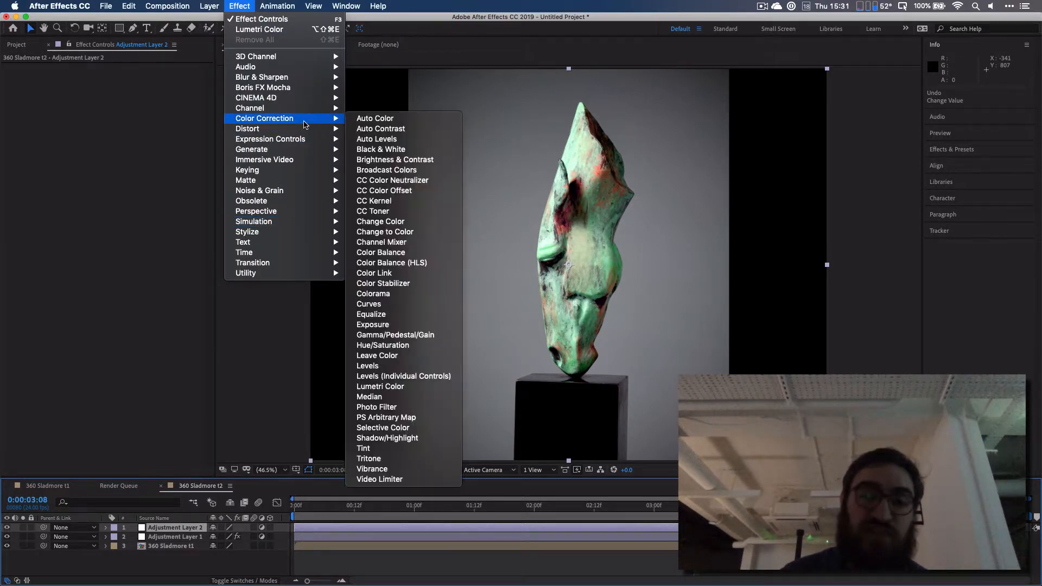
pyautogui.moveTo(311, 98)
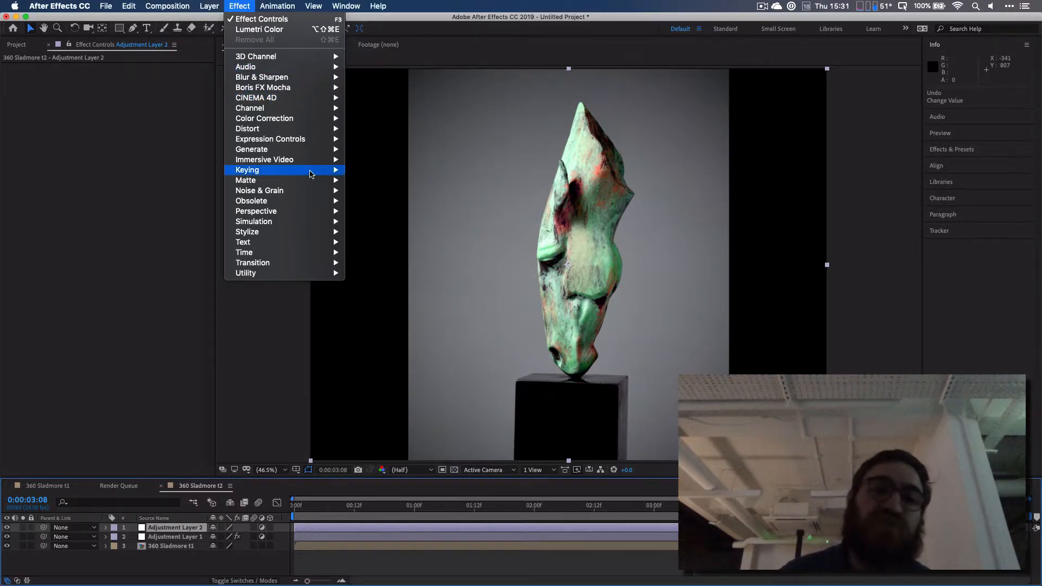
pyautogui.moveTo(307, 197)
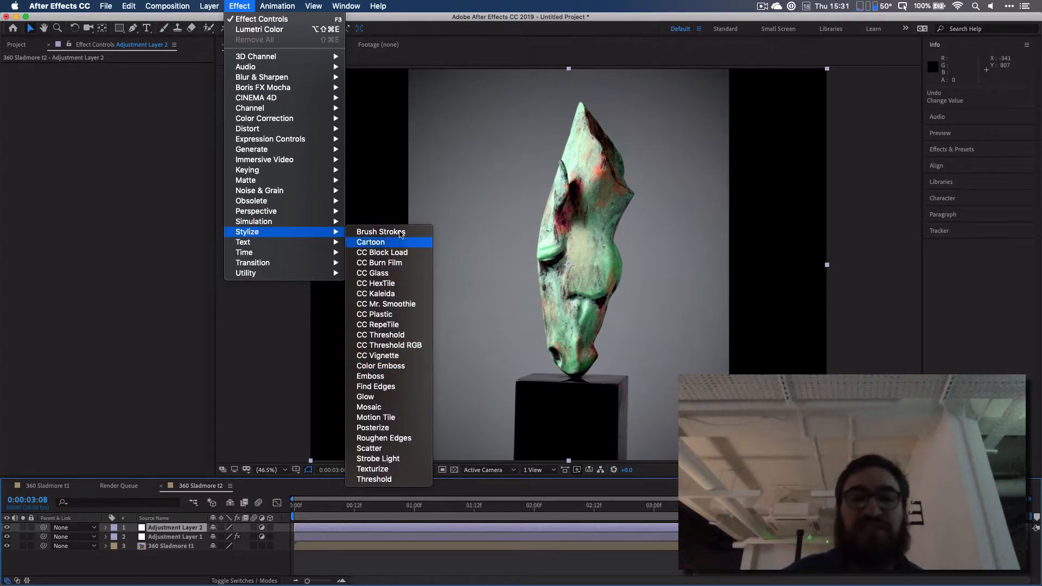
pyautogui.click(385, 242)
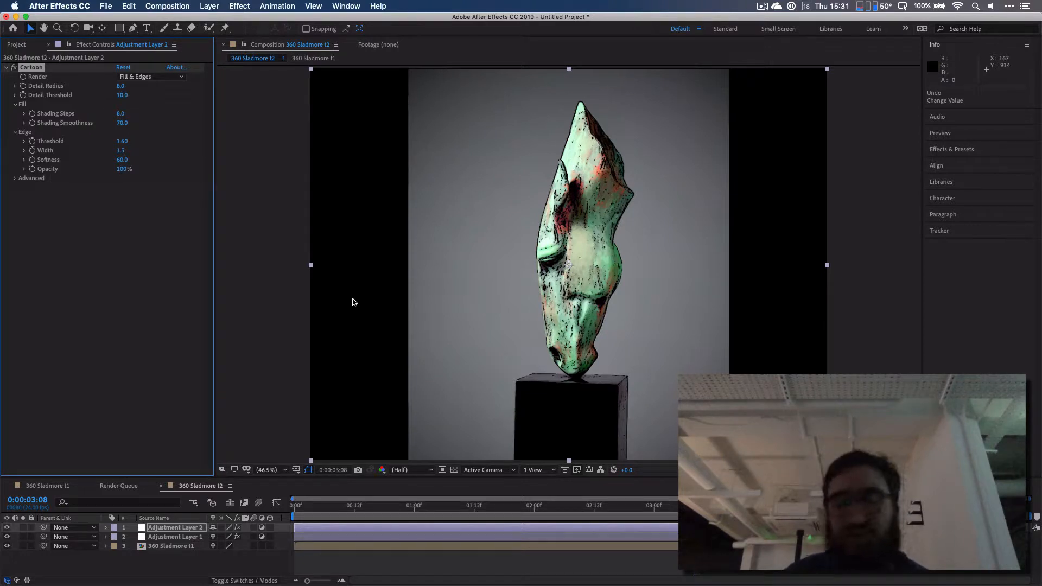
pyautogui.click(7, 528)
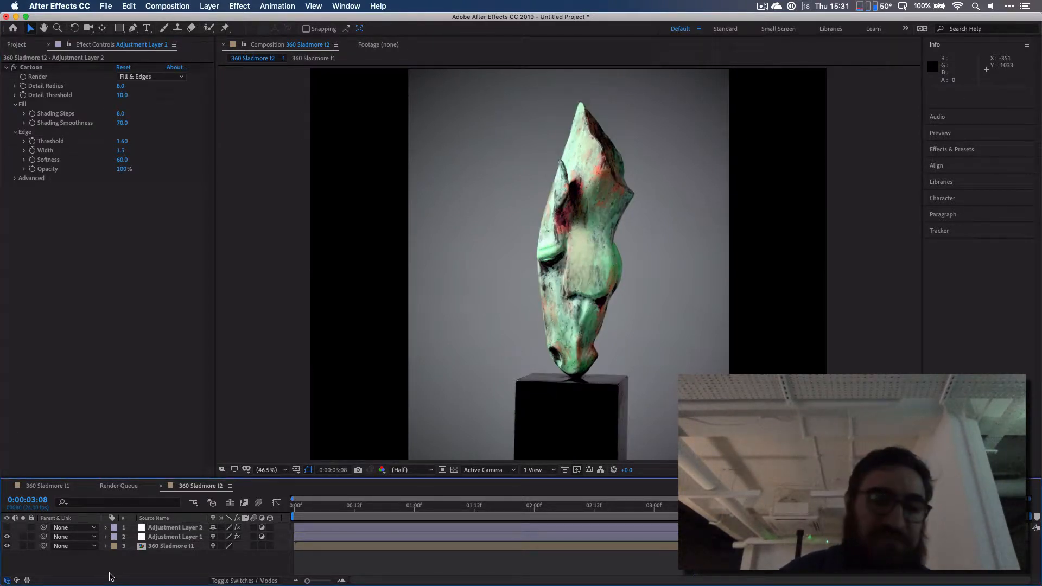
pyautogui.click(7, 528)
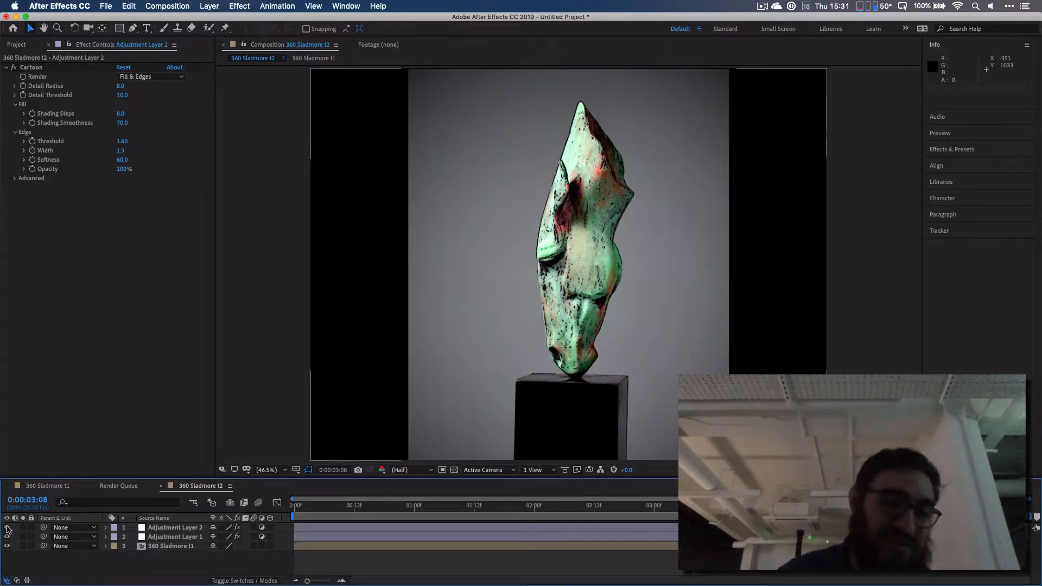
# Add a third adjustment layer and hide the adjustment layer that carries the Cartoon effect.
pyautogui.rightClick(124, 571)
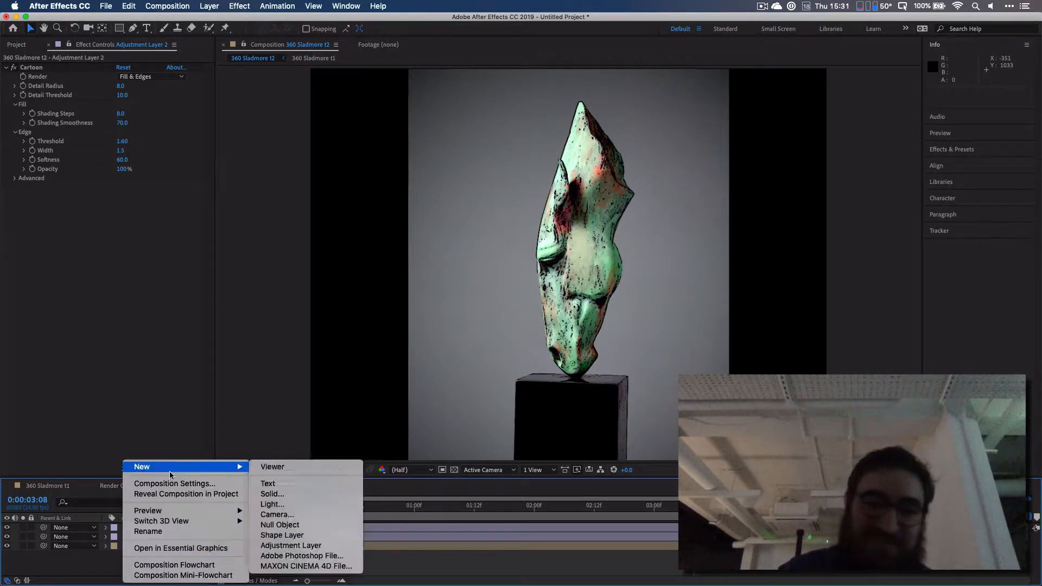
pyautogui.moveTo(182, 468)
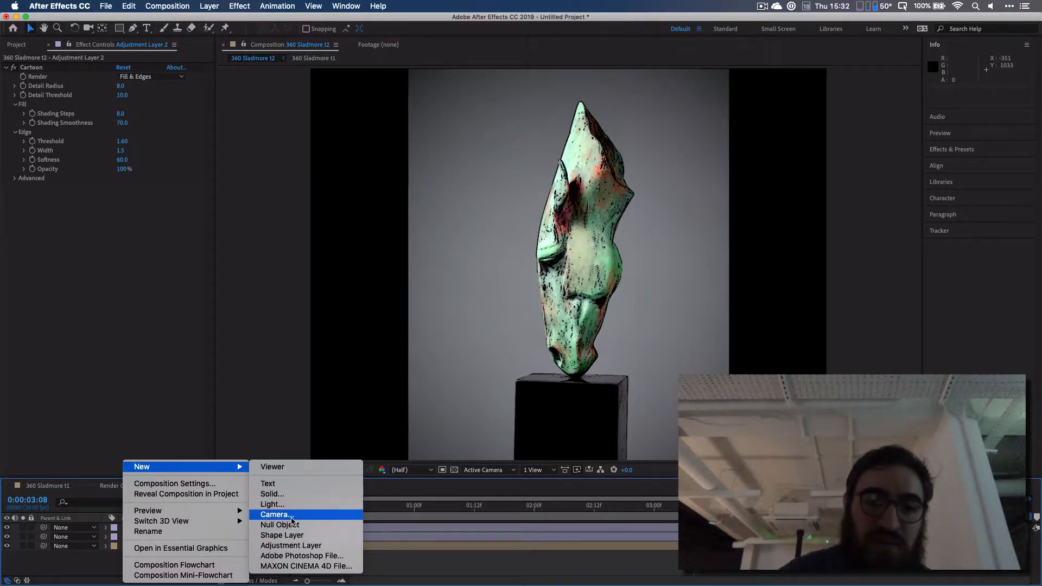
pyautogui.click(299, 546)
pyautogui.click(7, 537)
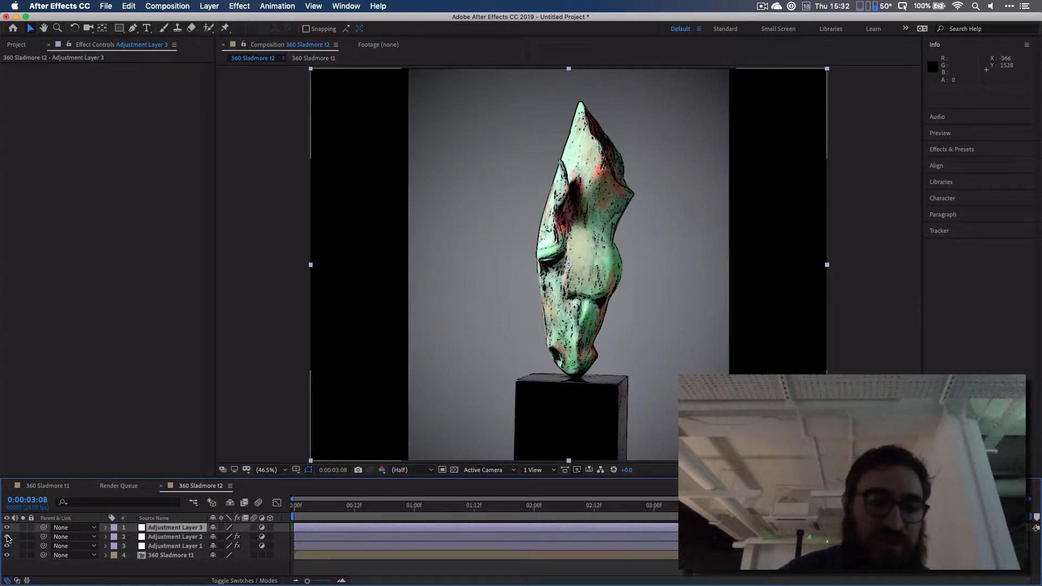
# Rename the adjustment layer that carries the Cartoon effect as cartoon.
pyautogui.click(174, 537)
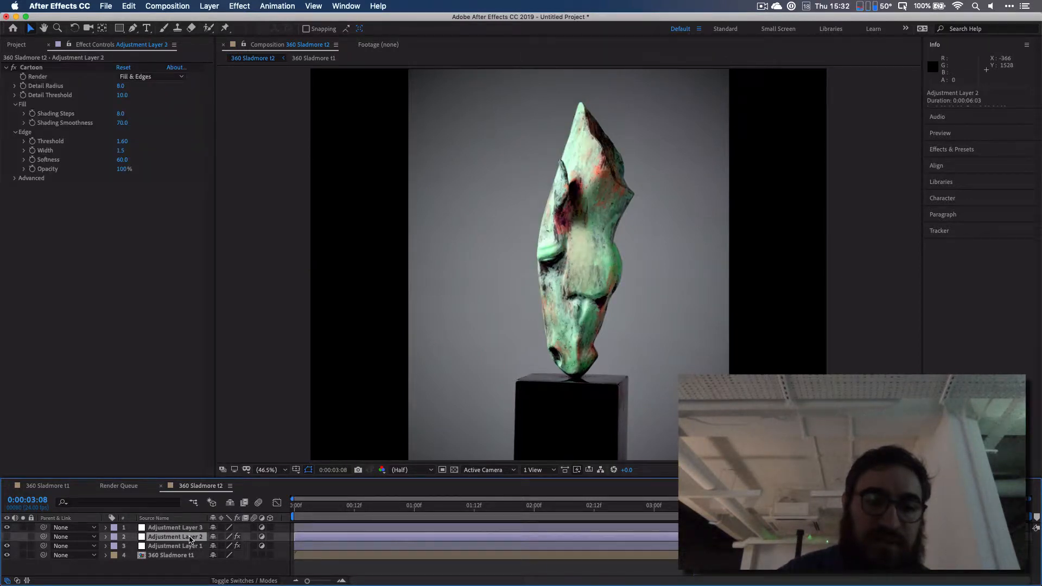
pyautogui.doubleClick(190, 538)
pyautogui.rightClick(190, 538)
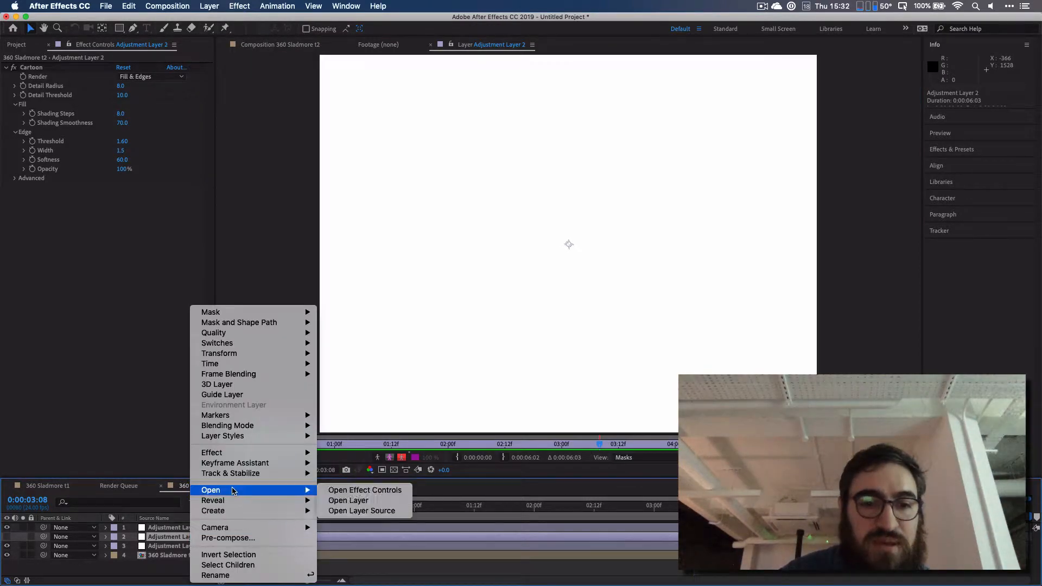
pyautogui.click(215, 575)
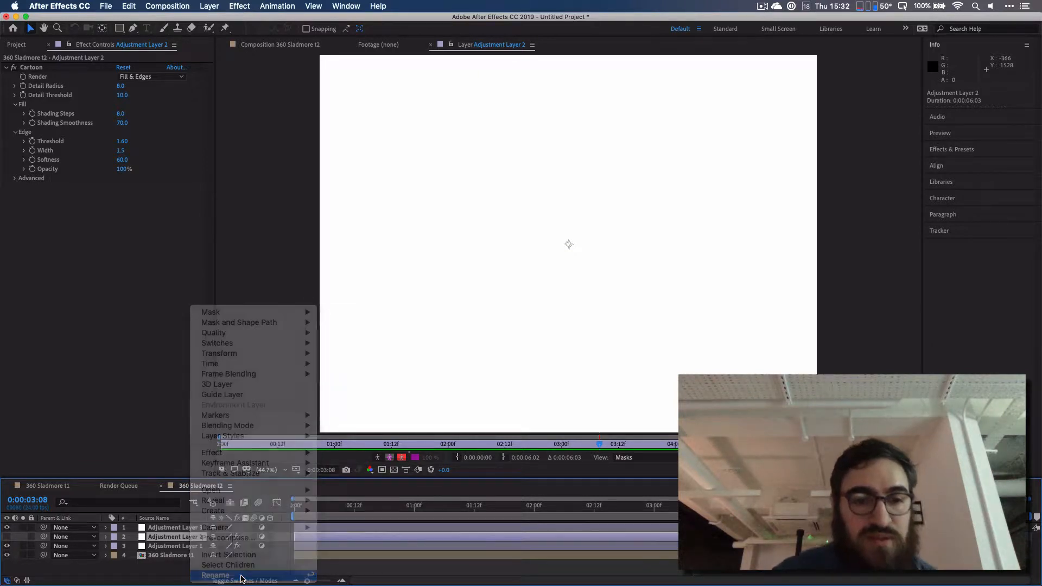
pyautogui.write('cartoom')
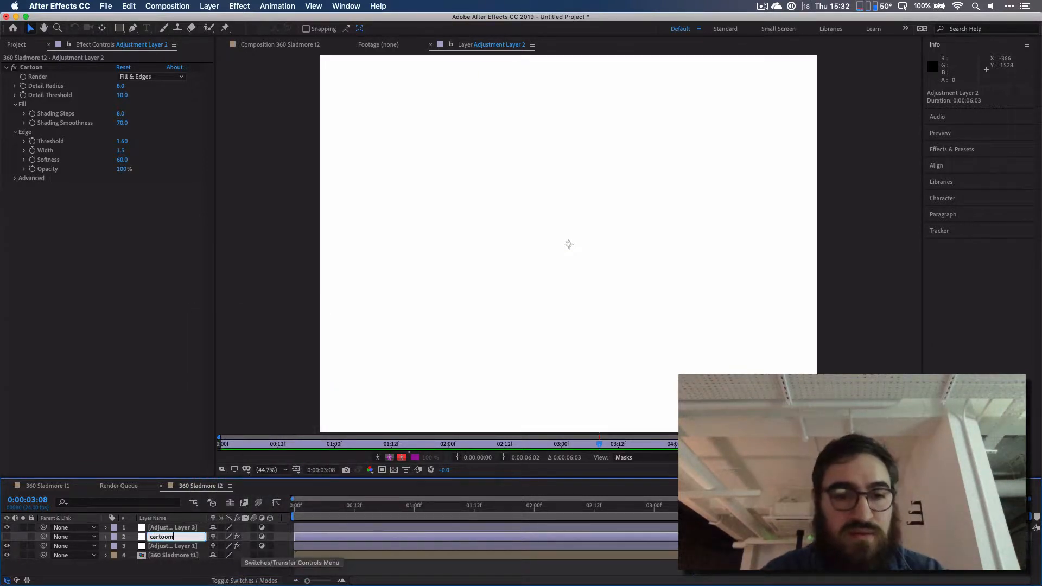
pyautogui.write('n')
pyautogui.press('Return')
# Rename the adjustment layer that carries the Lumetri Color effect as colour corection.
pyautogui.click(174, 548)
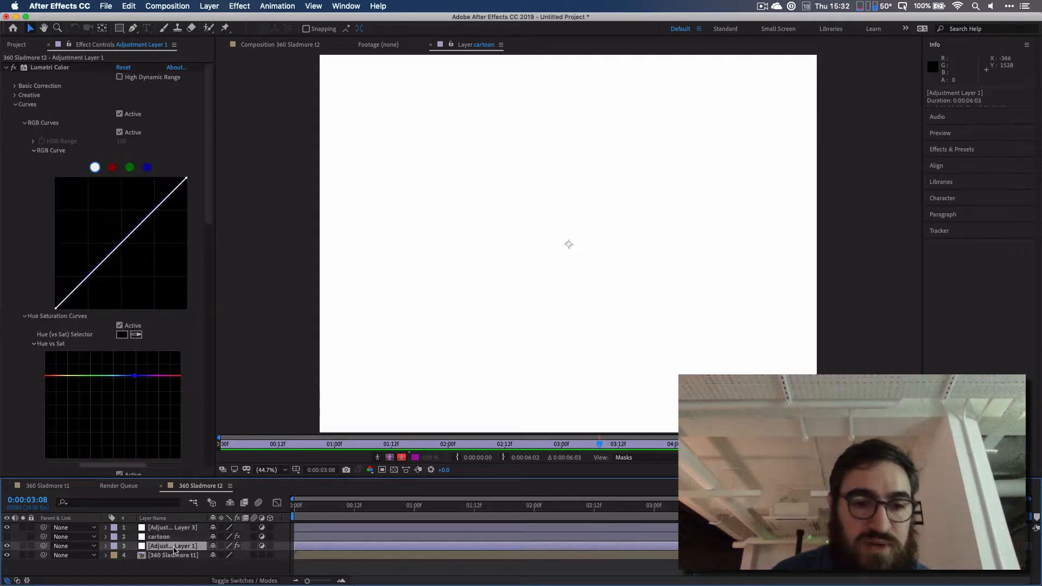
pyautogui.rightClick(174, 550)
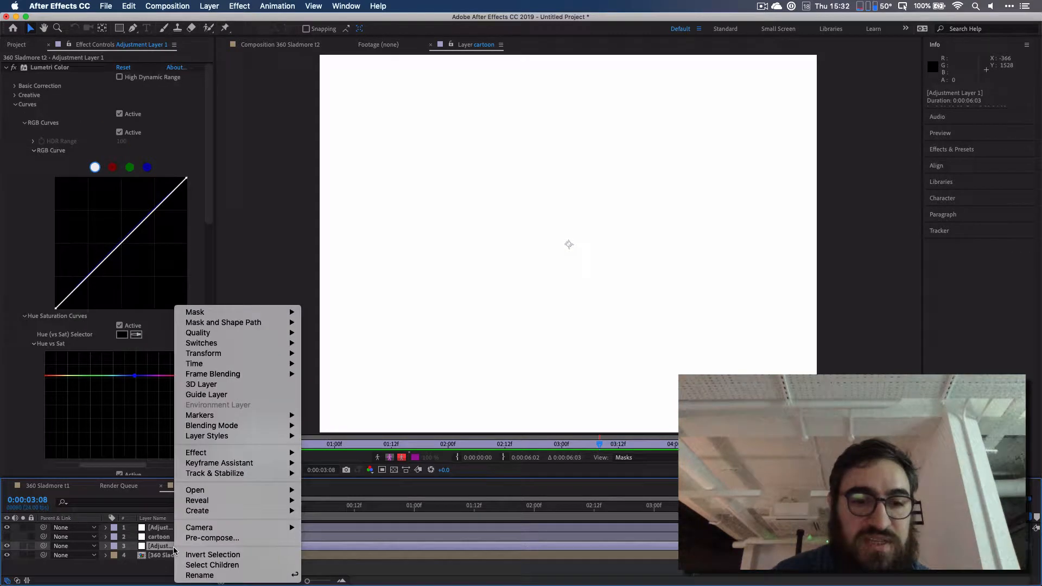
pyautogui.click(207, 576)
pyautogui.write('col')
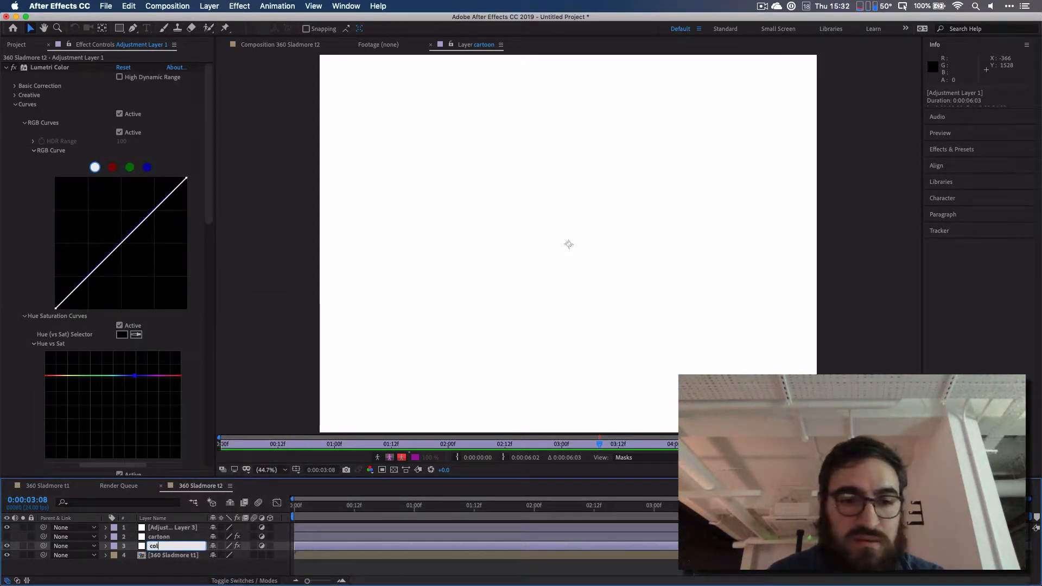
pyautogui.write('our corection')
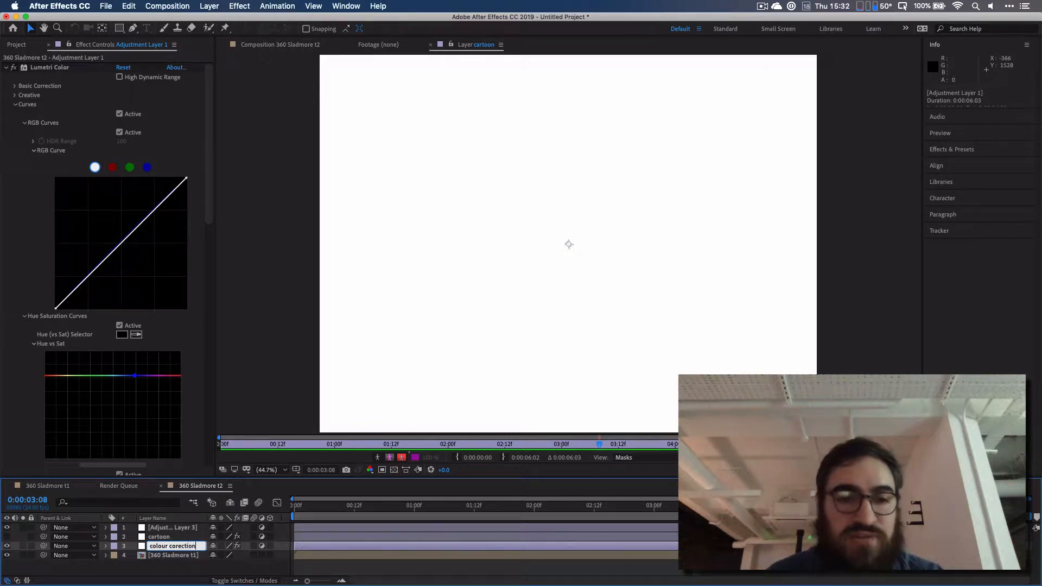
pyautogui.press('Return')
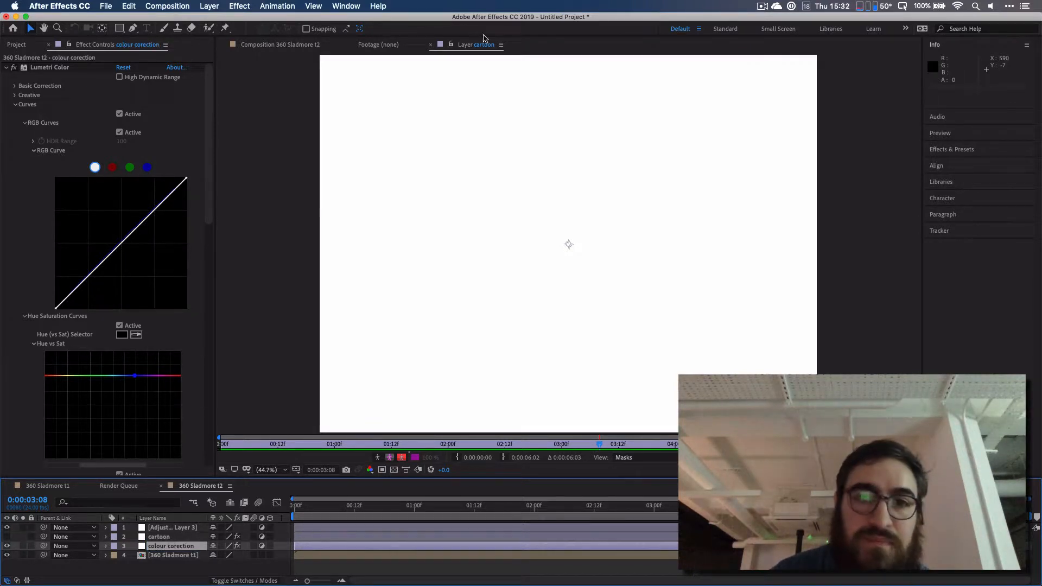
# Close the cartoon layer's view and bring the 360 Sladmore t2 composition back into the viewer.
pyautogui.click(431, 44)
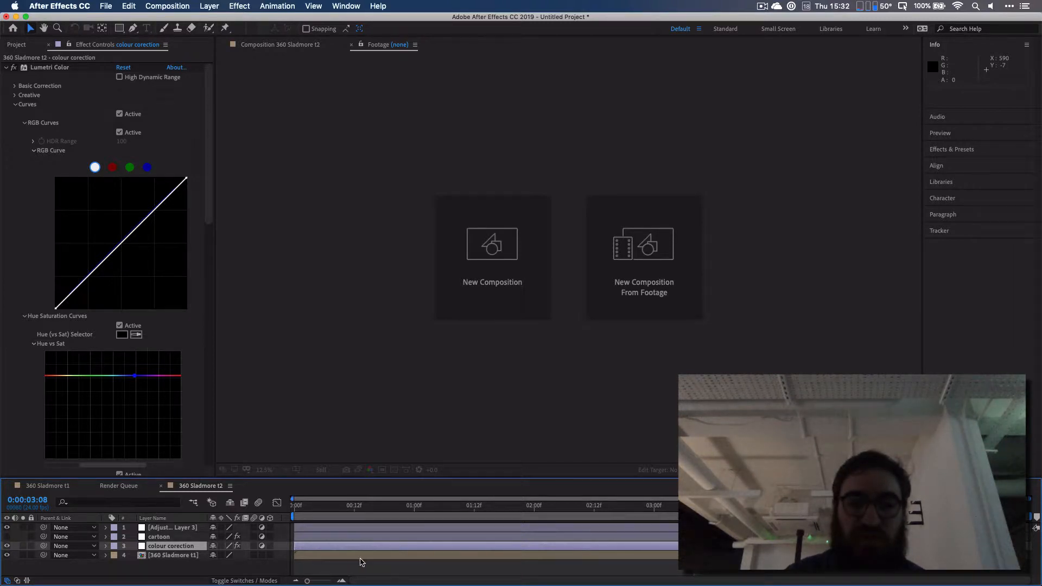
pyautogui.click(50, 487)
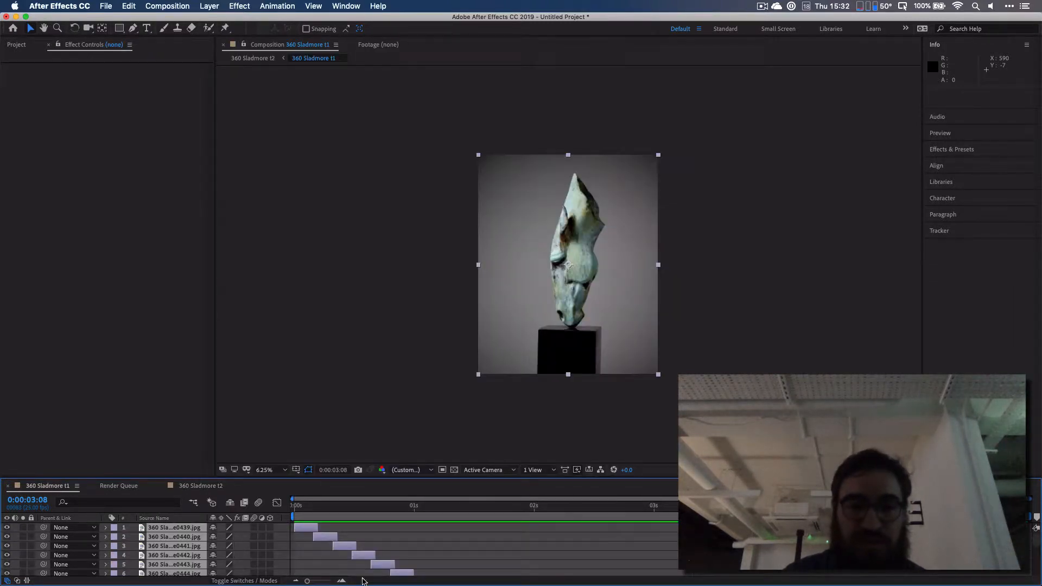
pyautogui.click(196, 487)
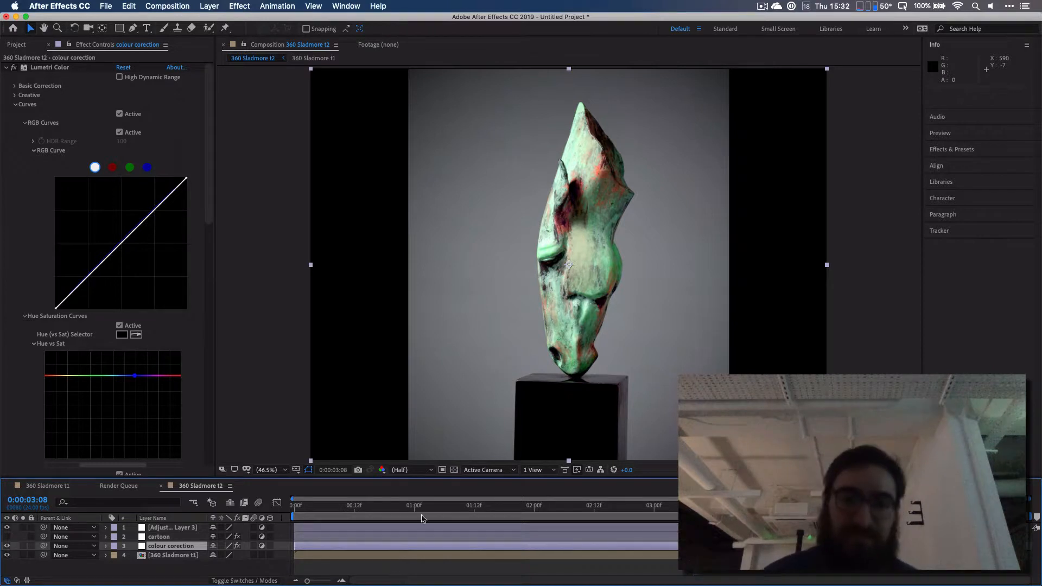
# Move the third adjustment layer between the cartoon and colour corection layers and rename it base.
pyautogui.click(179, 528)
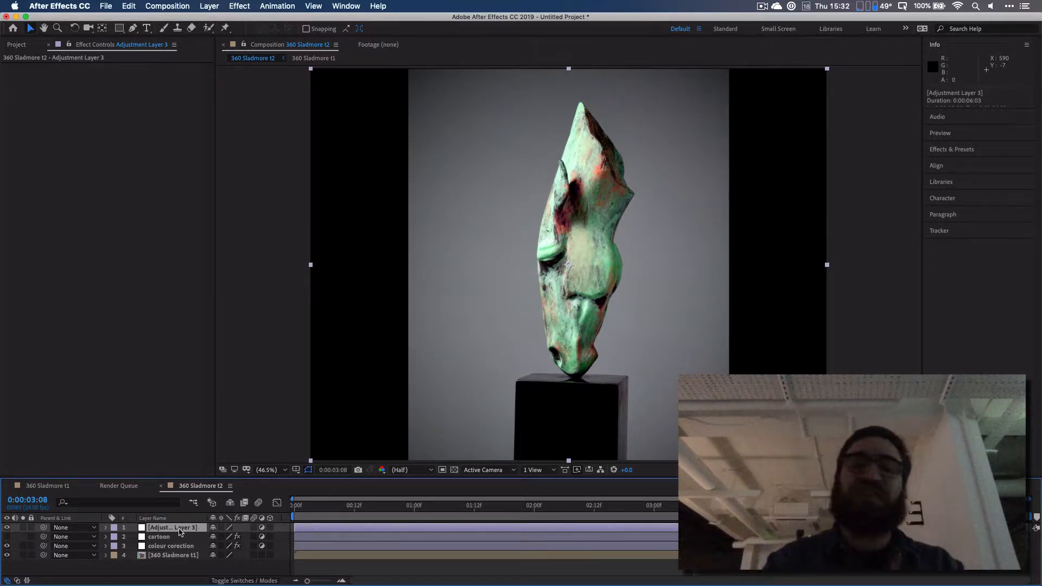
pyautogui.moveTo(180, 531)
pyautogui.mouseDown()
pyautogui.moveTo(181, 541)
pyautogui.moveTo(181, 527)
pyautogui.mouseUp()
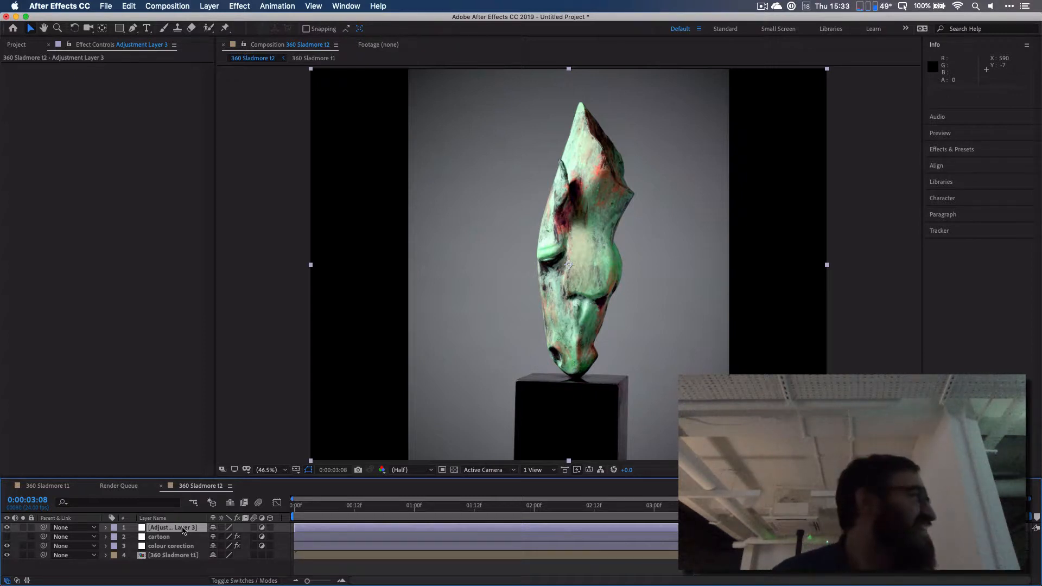
pyautogui.moveTo(184, 530); pyautogui.dragTo(182, 543)
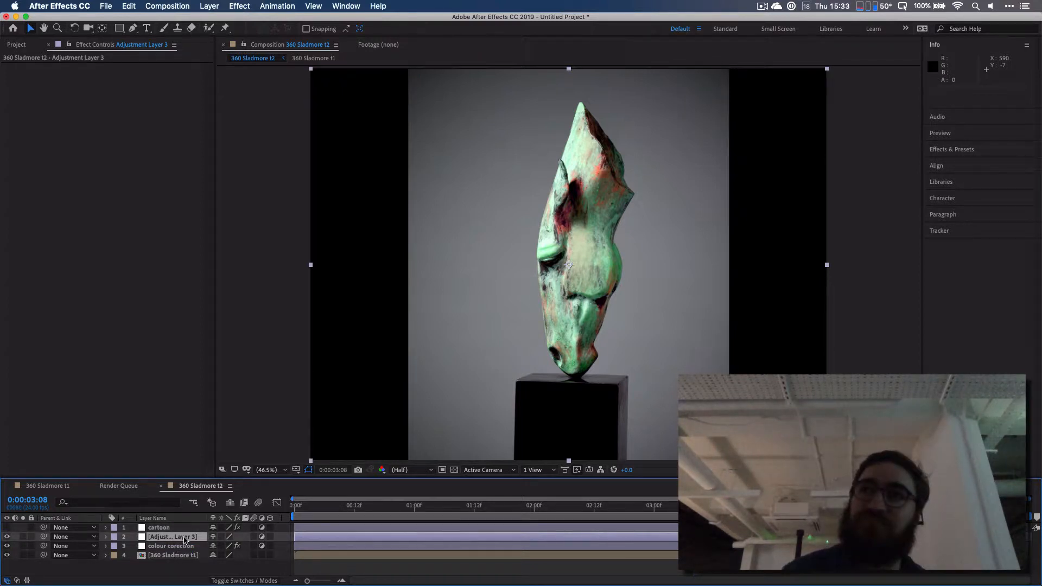
pyautogui.rightClick(190, 539)
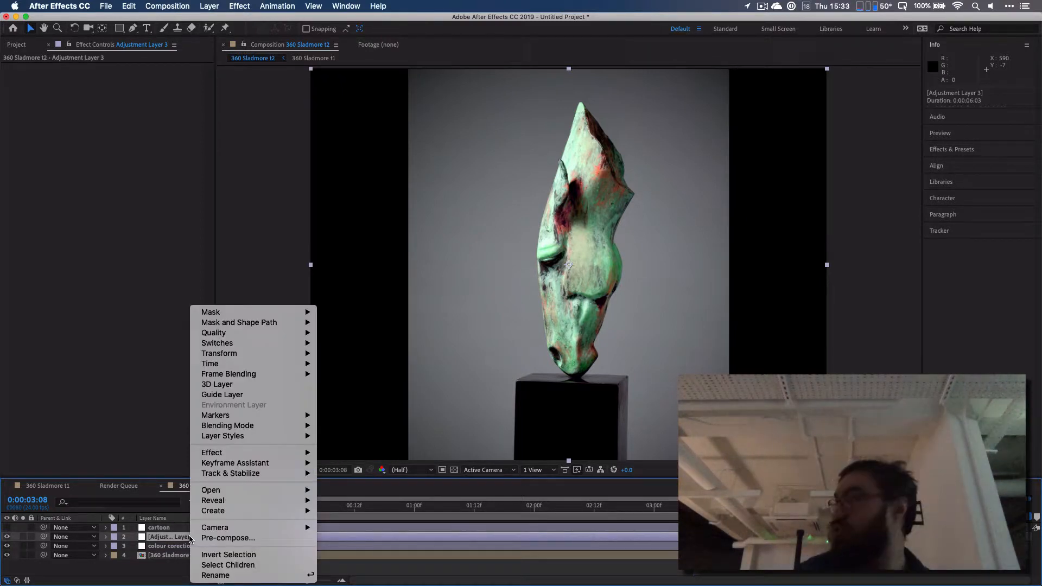
pyautogui.click(235, 575)
pyautogui.write('base')
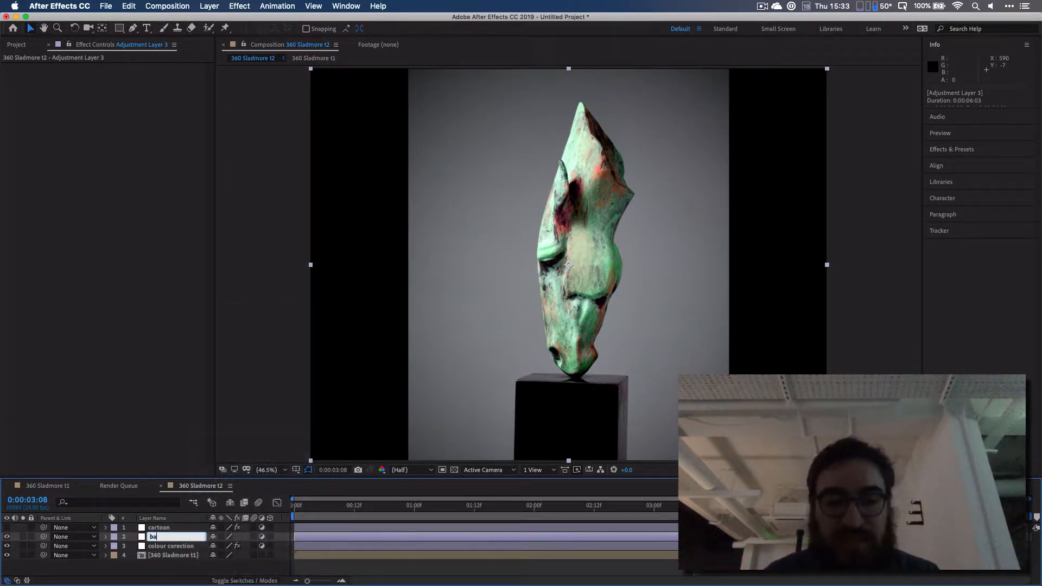
pyautogui.press('Return')
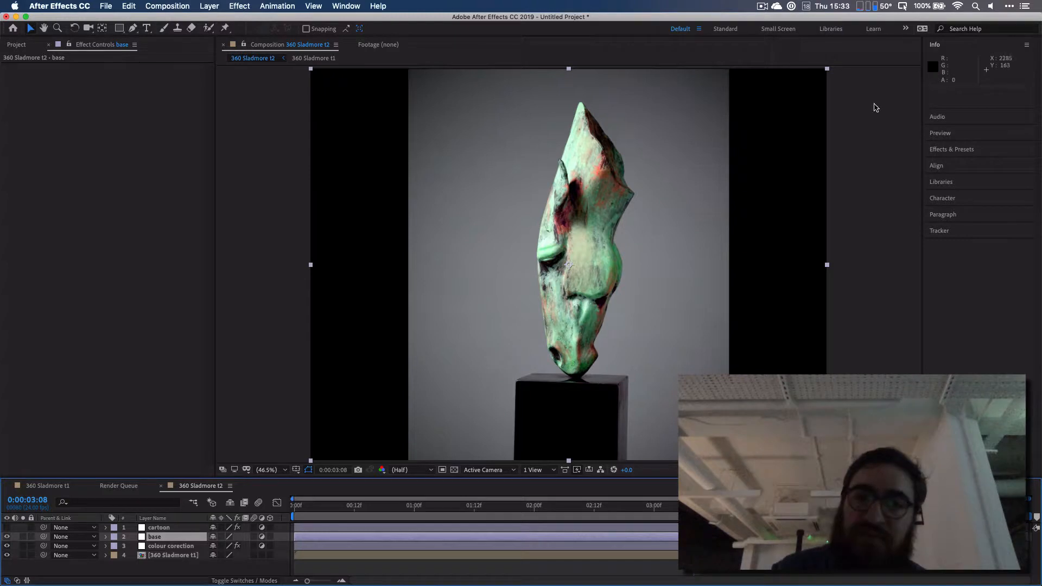
# Shrink the base adjustment layer and place it over the black plinth at about position 1037, 1413.
pyautogui.click(829, 73)
pyautogui.moveTo(829, 73); pyautogui.dragTo(636, 201)
pyautogui.moveTo(622, 268); pyautogui.dragTo(622, 392)
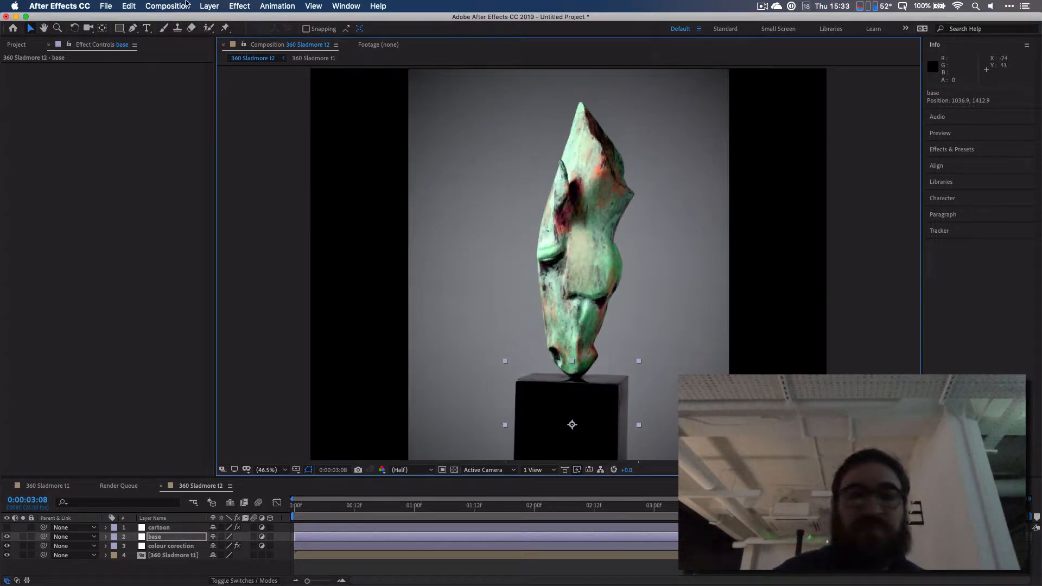
# Apply the Dust & Scratches effect from the Noise & Grain category to the base layer.
pyautogui.click(170, 5)
pyautogui.moveTo(239, 5)
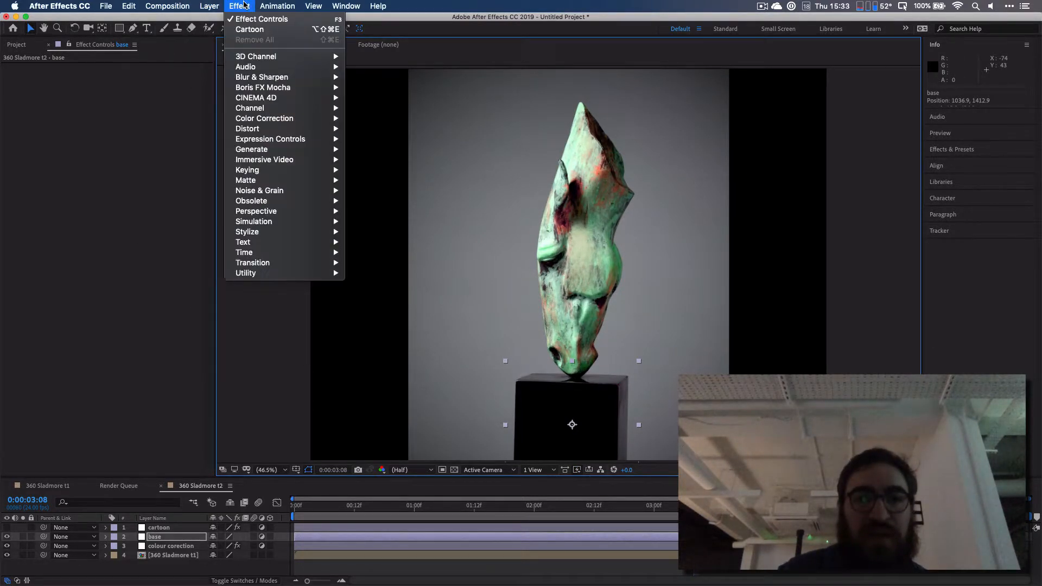
pyautogui.moveTo(292, 195)
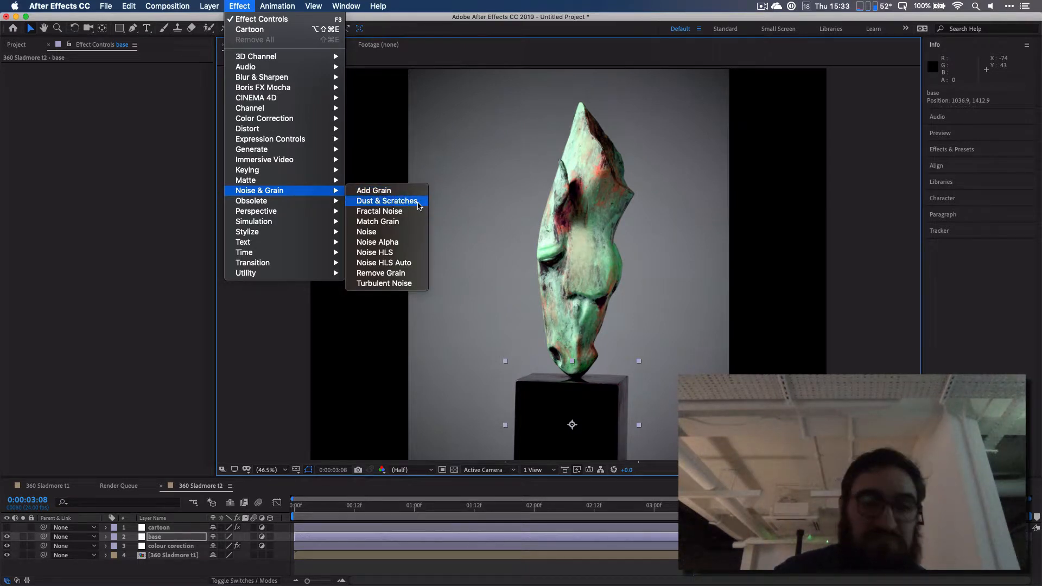
pyautogui.click(387, 201)
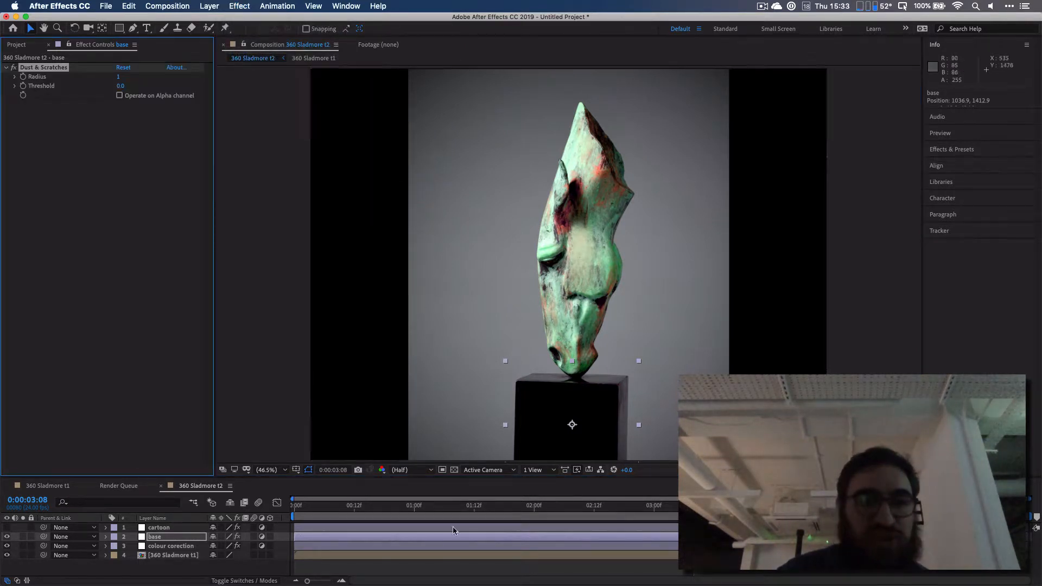
# Look through the properties of the cartoon and base layers and select the Dust & Scratches effect on base.
pyautogui.click(106, 537)
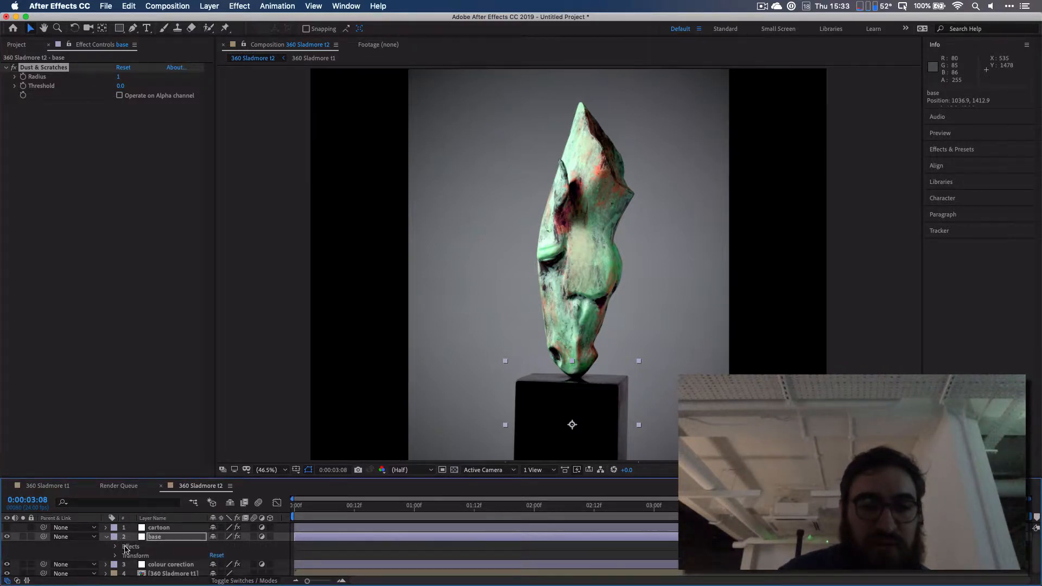
pyautogui.click(115, 547)
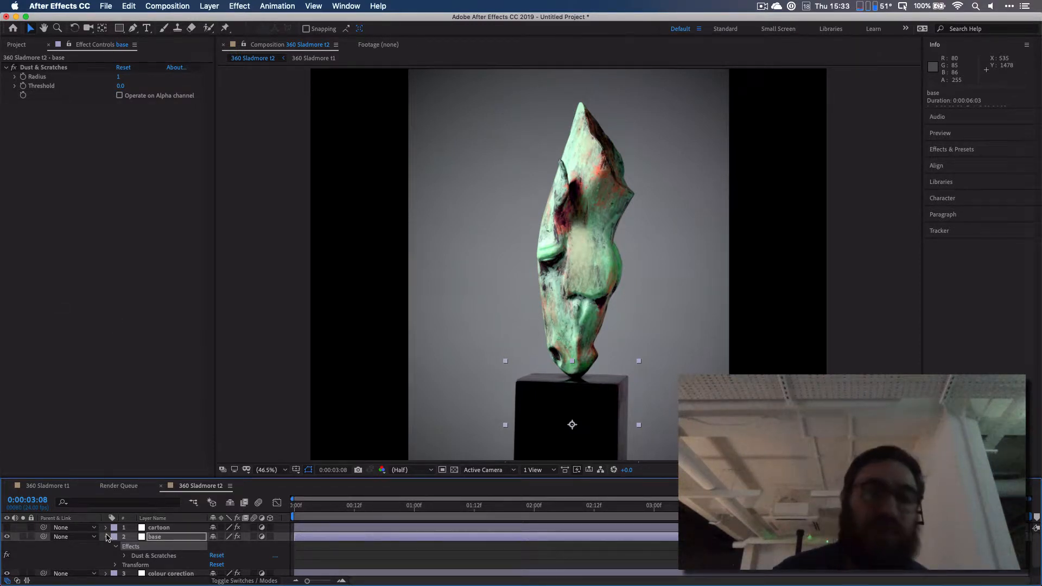
pyautogui.click(107, 537)
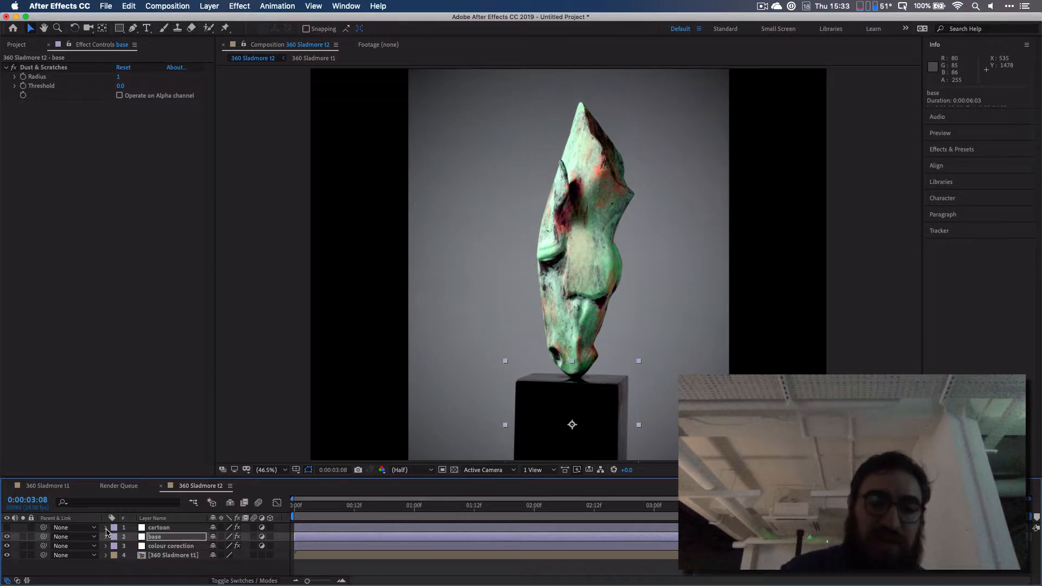
pyautogui.click(107, 528)
pyautogui.click(132, 536)
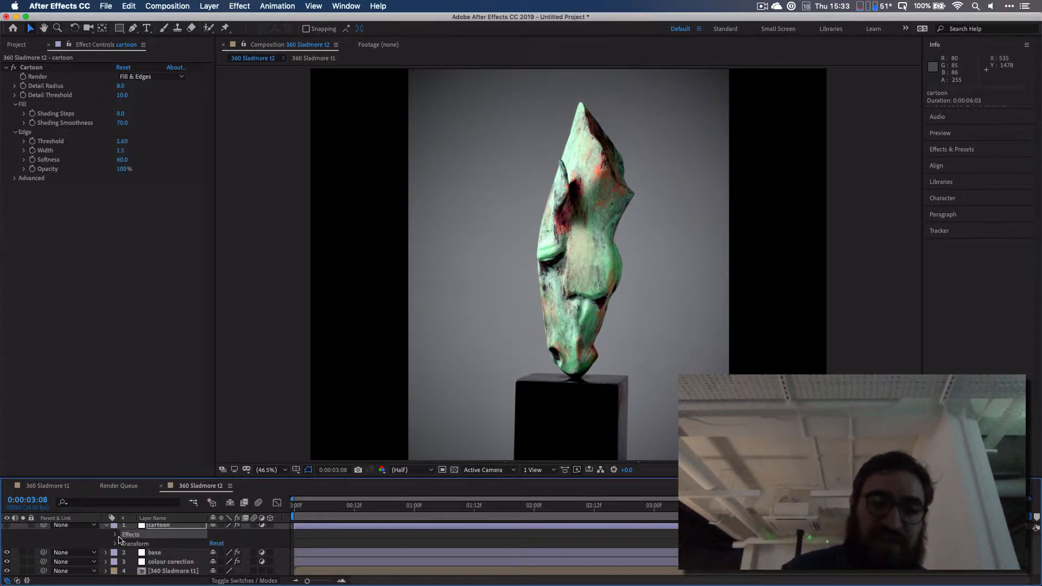
pyautogui.click(119, 538)
pyautogui.click(106, 553)
pyautogui.scroll(-1, 129, 555)
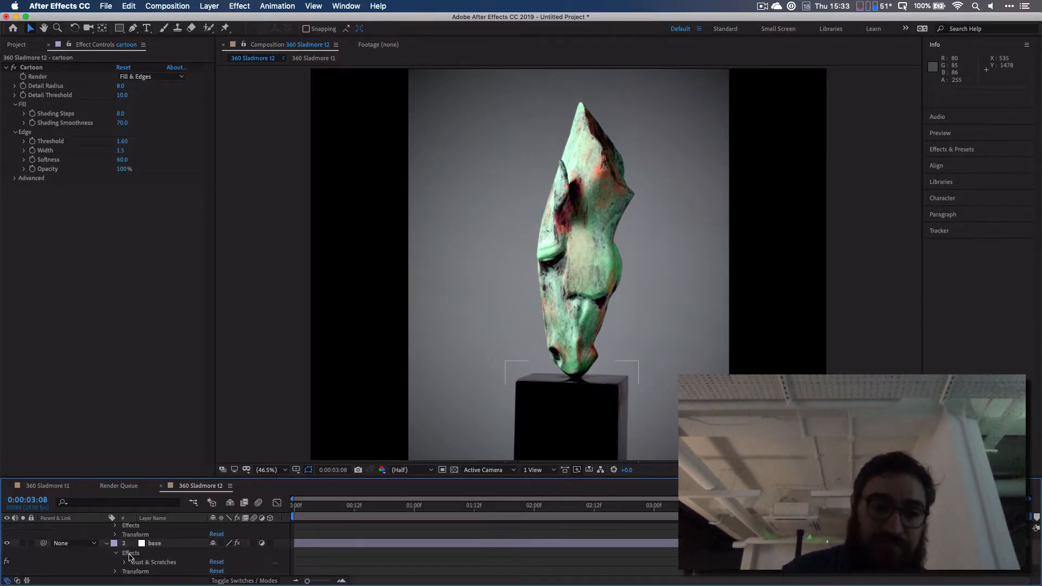
pyautogui.click(152, 562)
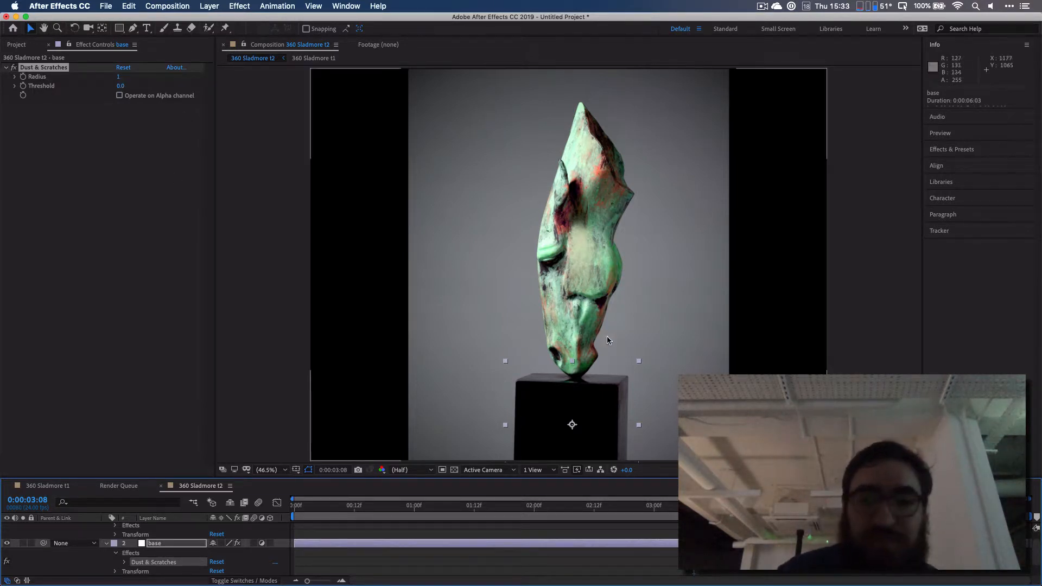
# At 0:00:01:11, widen the base layer to a scale of about 36% by 33% so that it spans the whole plinth.
pyautogui.press('/')
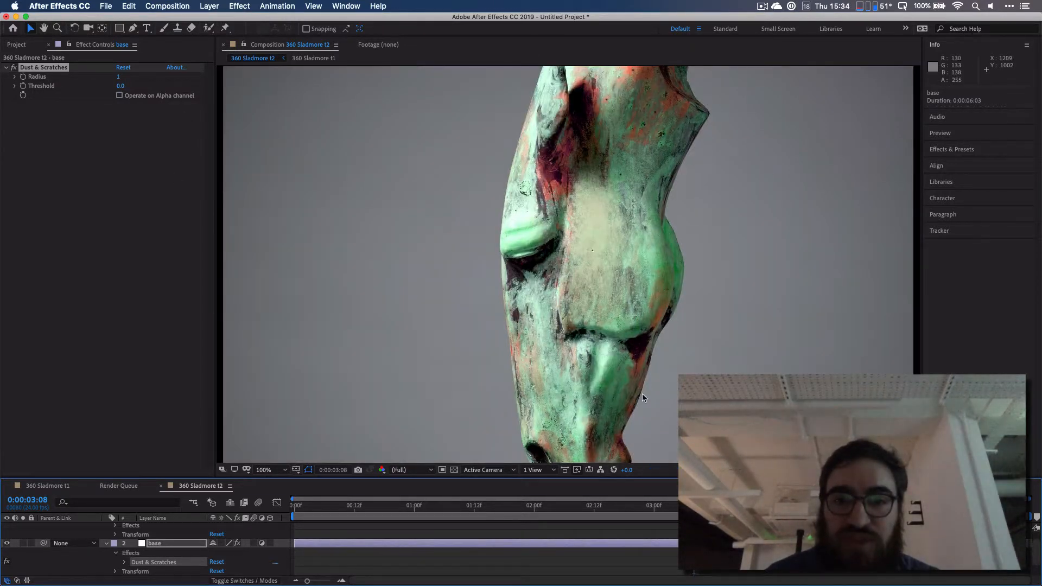
pyautogui.press('space')
pyautogui.moveTo(598, 277); pyautogui.dragTo(594, 73)
pyautogui.moveTo(596, 343); pyautogui.dragTo(596, 221)
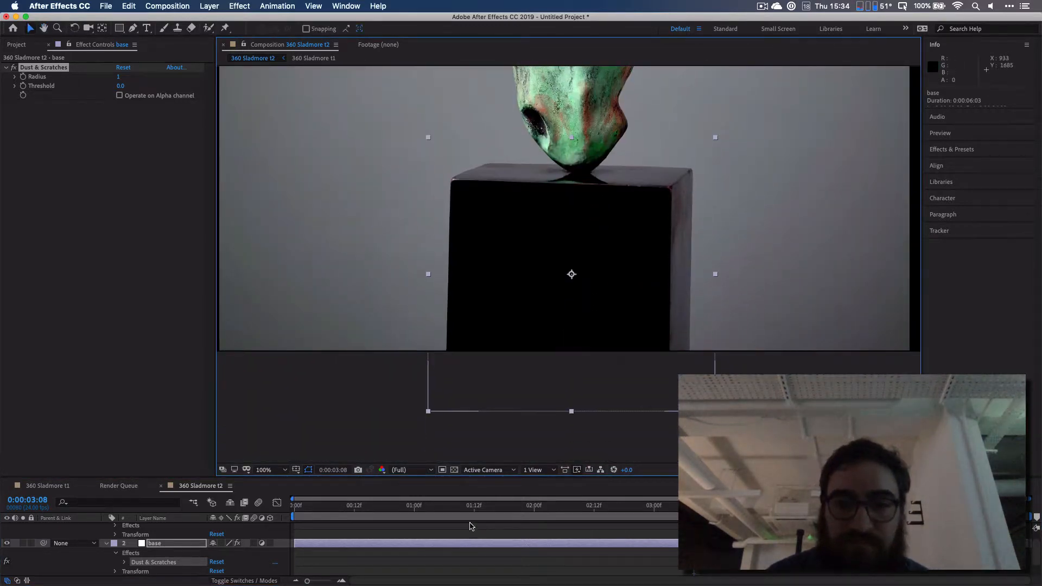
pyautogui.click(470, 507)
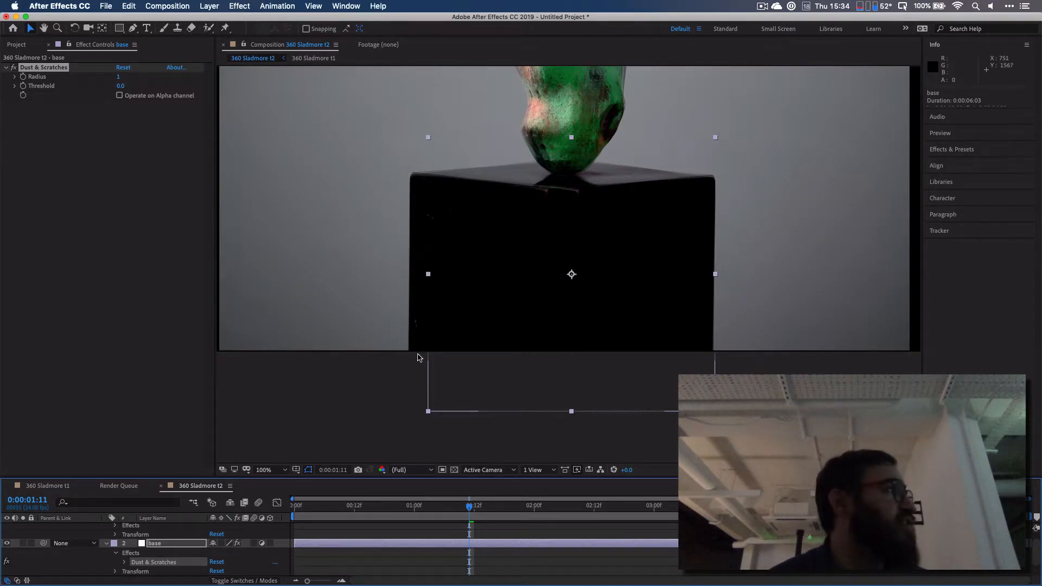
pyautogui.moveTo(428, 274); pyautogui.dragTo(374, 274)
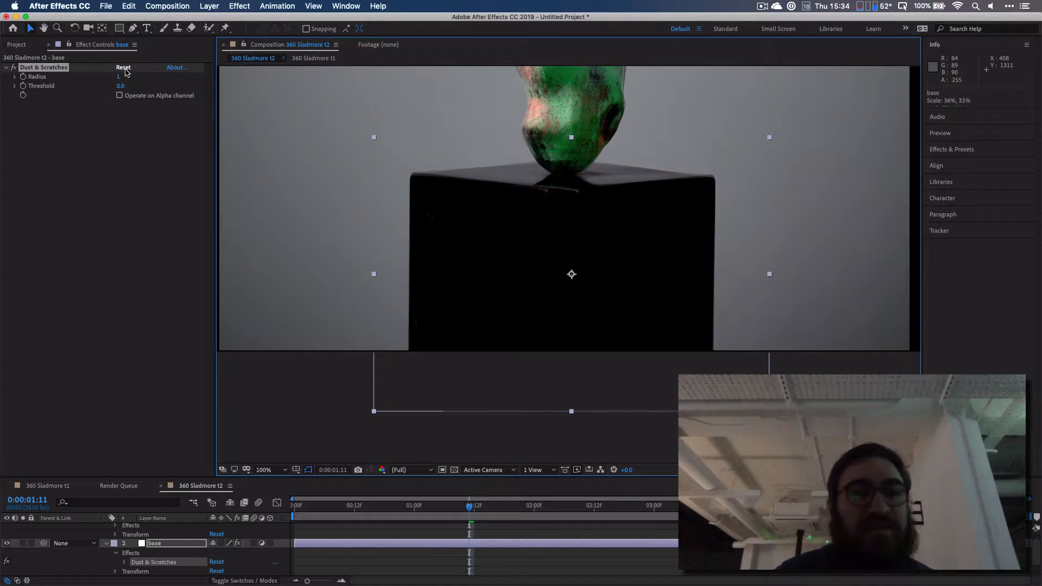
# Reveal the Radius and Threshold sliders of Dust & Scratches and hide the base layer to compare the plinth without the effect.
pyautogui.click(15, 76)
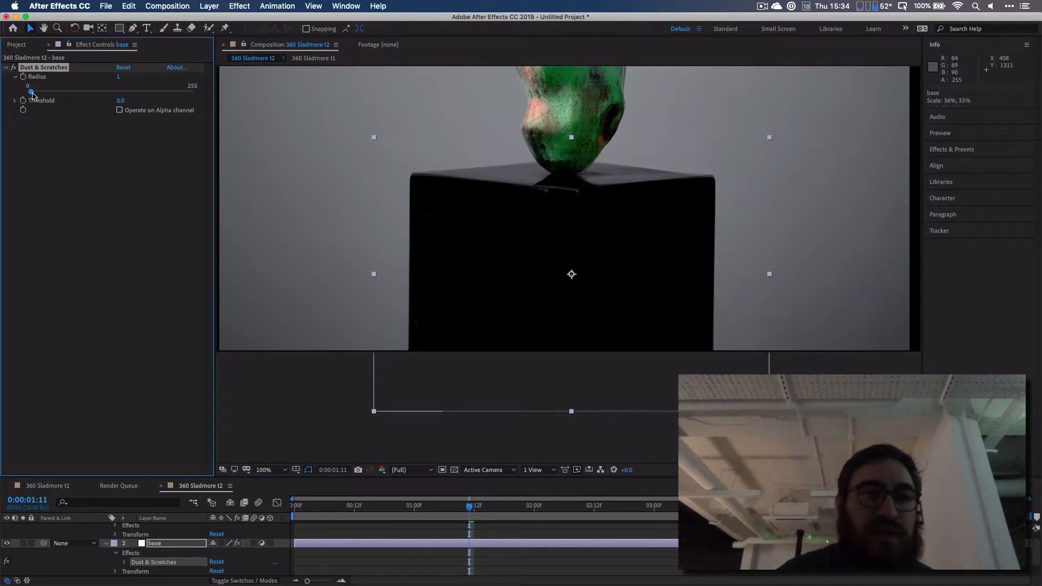
pyautogui.click(15, 101)
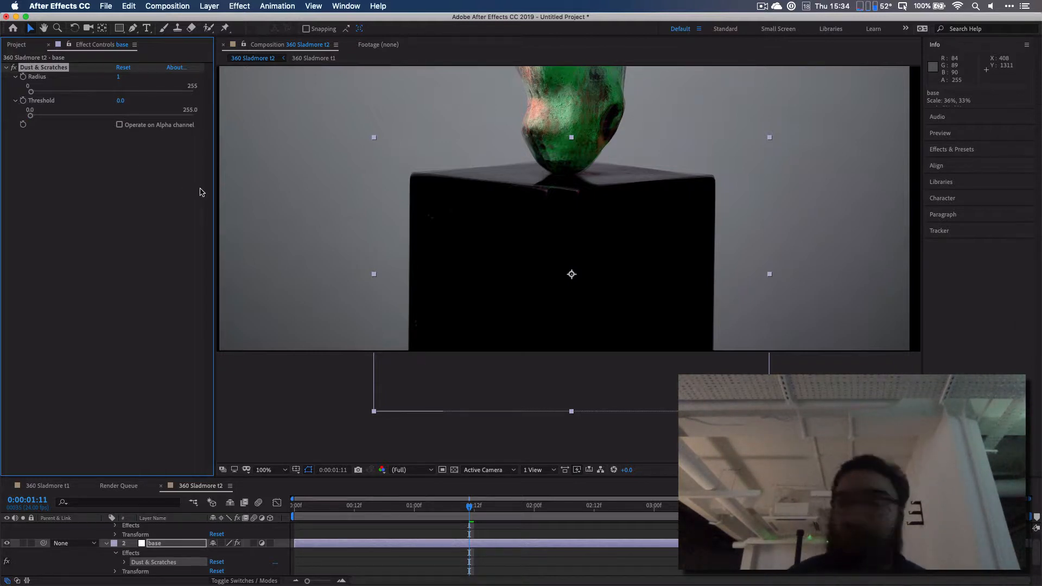
pyautogui.click(7, 544)
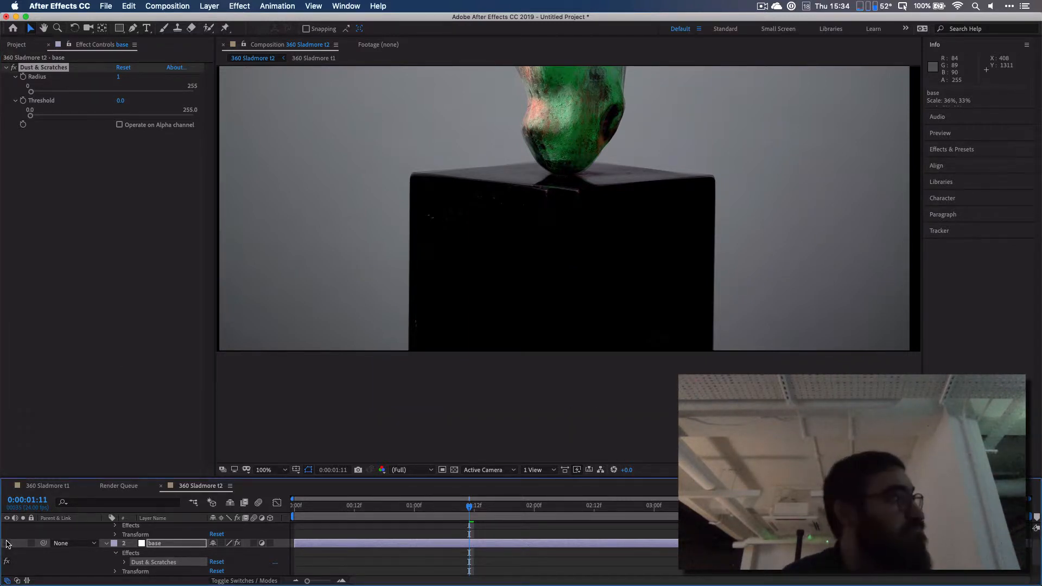
# Toggle the base layer's visibility to compare the plinth close up with and without Dust & Scratches, leaving the layer visible.
pyautogui.click(7, 543)
pyautogui.click(7, 544)
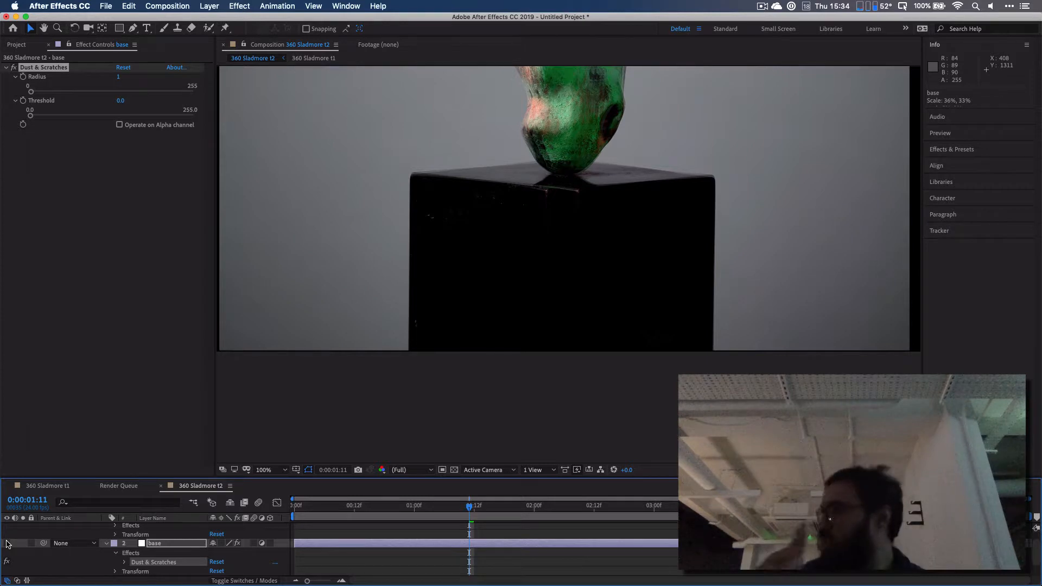
pyautogui.press('.')
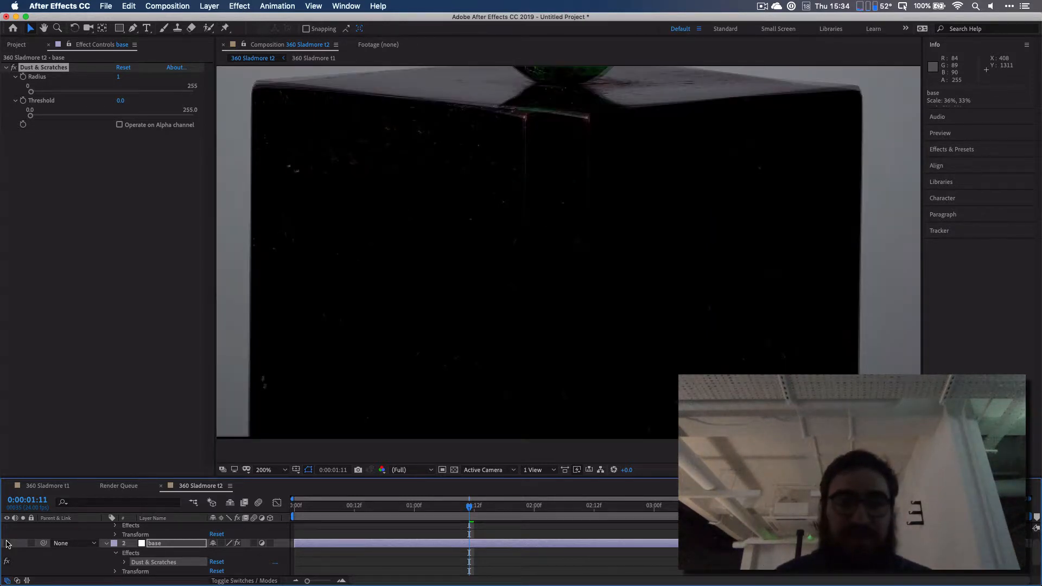
pyautogui.click(7, 543)
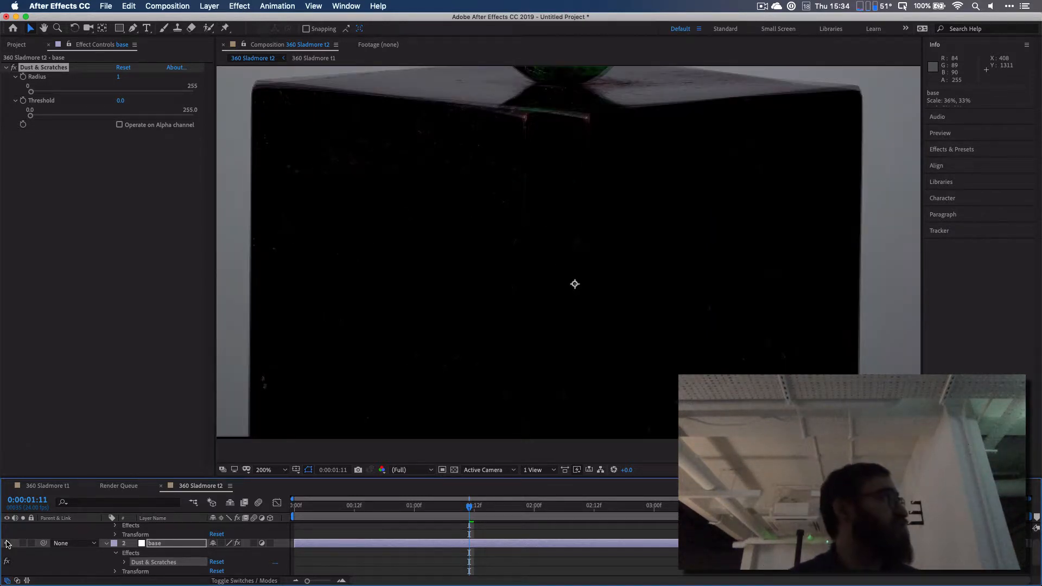
pyautogui.click(7, 543)
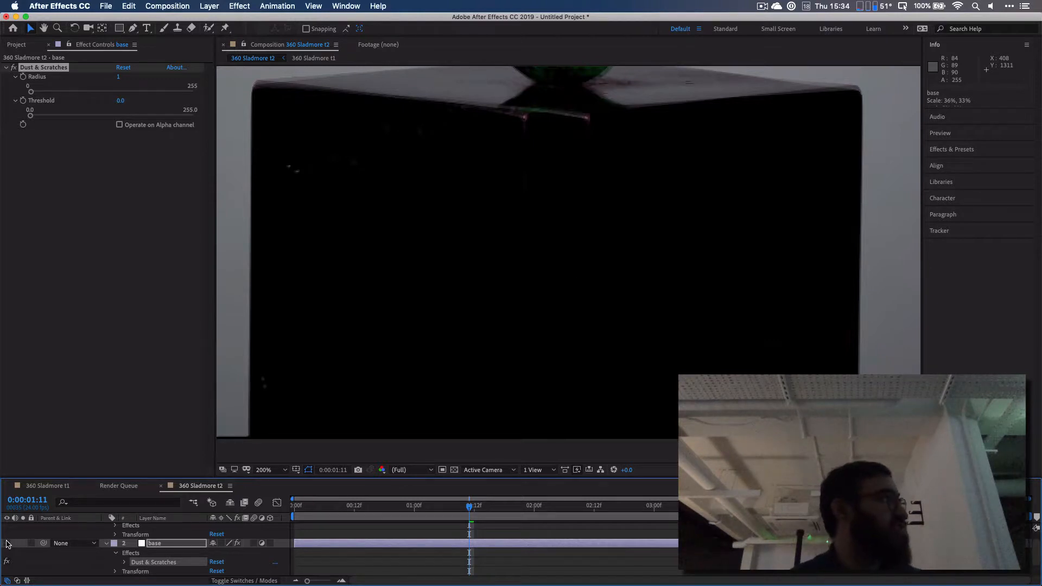
pyautogui.click(7, 543)
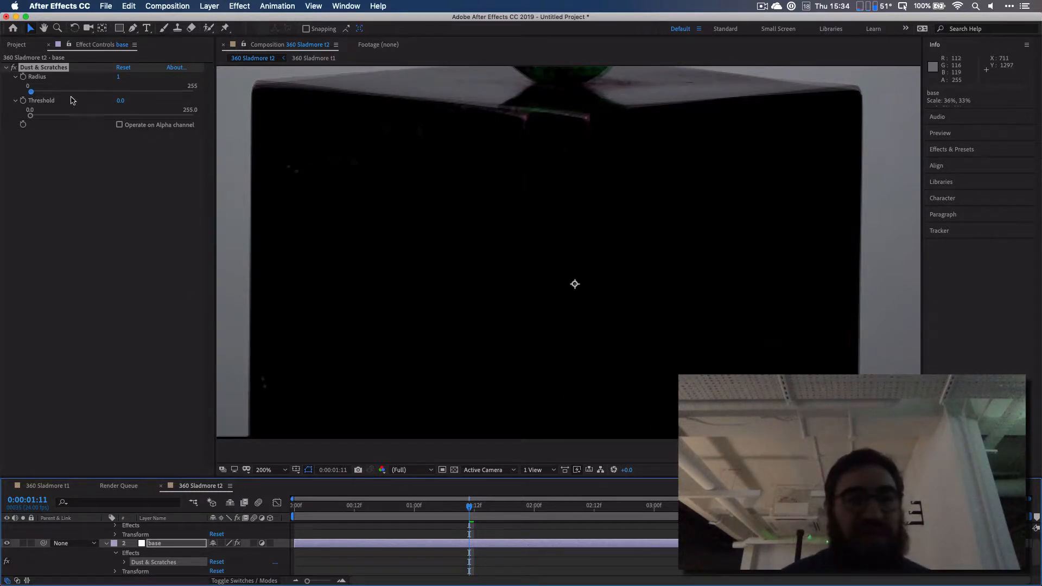
# Set the Dust & Scratches threshold on the base layer to 1.2 and keep the radius at 1.
pyautogui.moveTo(30, 118)
pyautogui.mouseDown()
pyautogui.moveTo(133, 120)
pyautogui.moveTo(24, 120)
pyautogui.mouseUp()
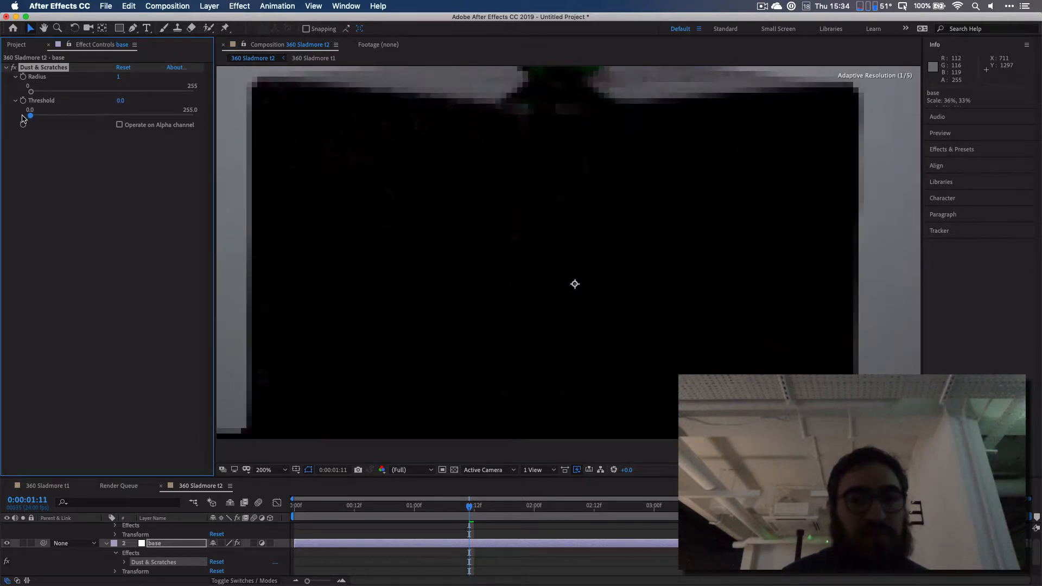
pyautogui.click(120, 102)
pyautogui.write('1.2')
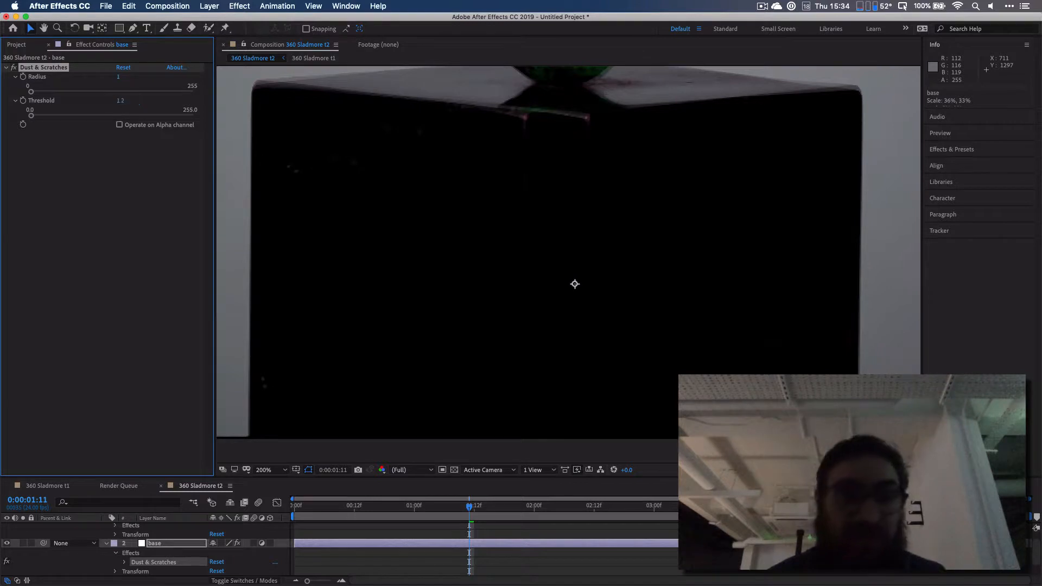
pyautogui.press('Return')
pyautogui.click(118, 78)
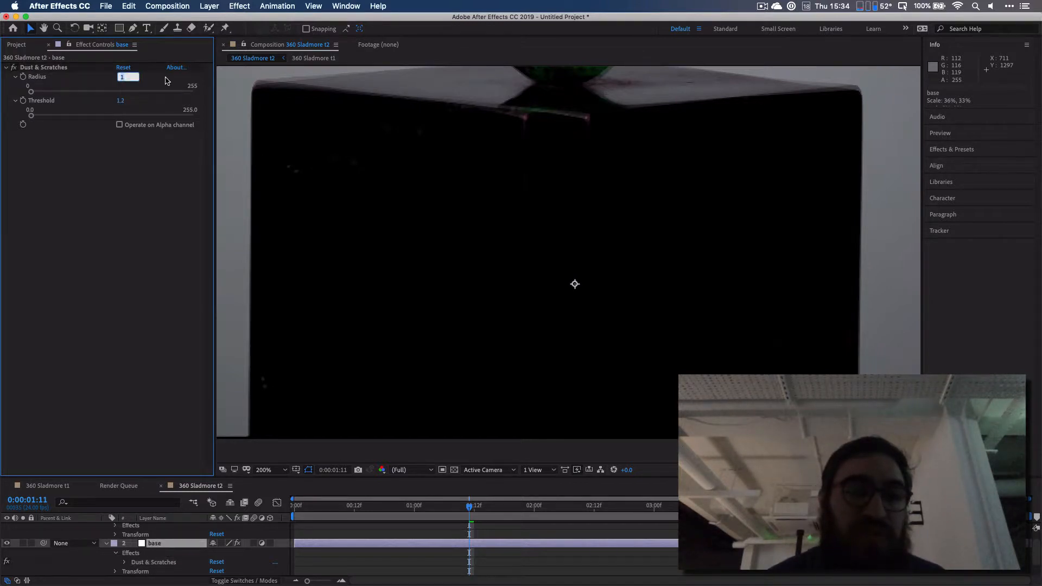
pyautogui.press('Return')
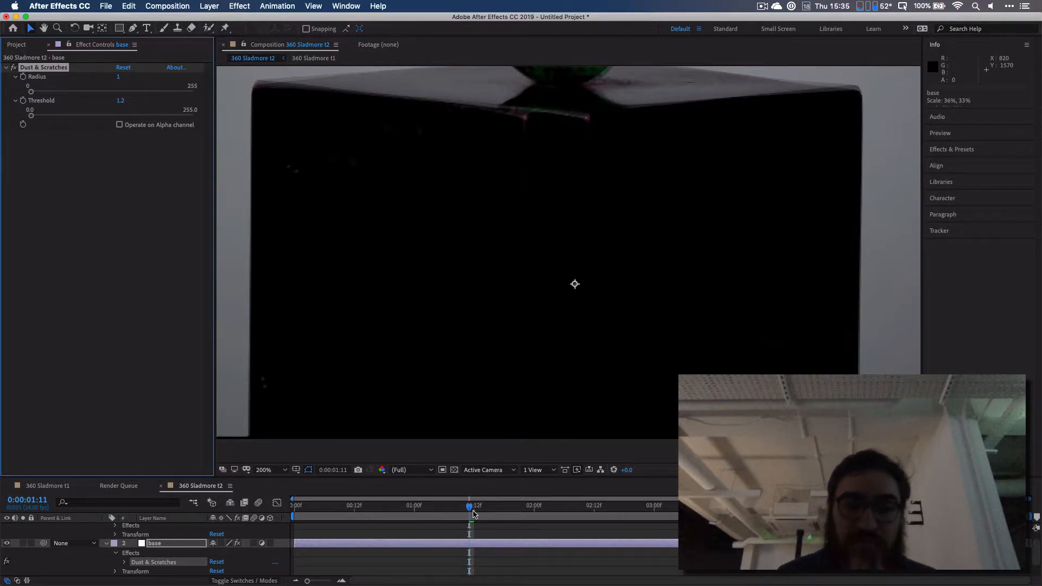
# Examine the cleaned plinth at 0:00:01:14, first close up and then together with the whole sculpture.
pyautogui.moveTo(471, 511); pyautogui.dragTo(486, 511)
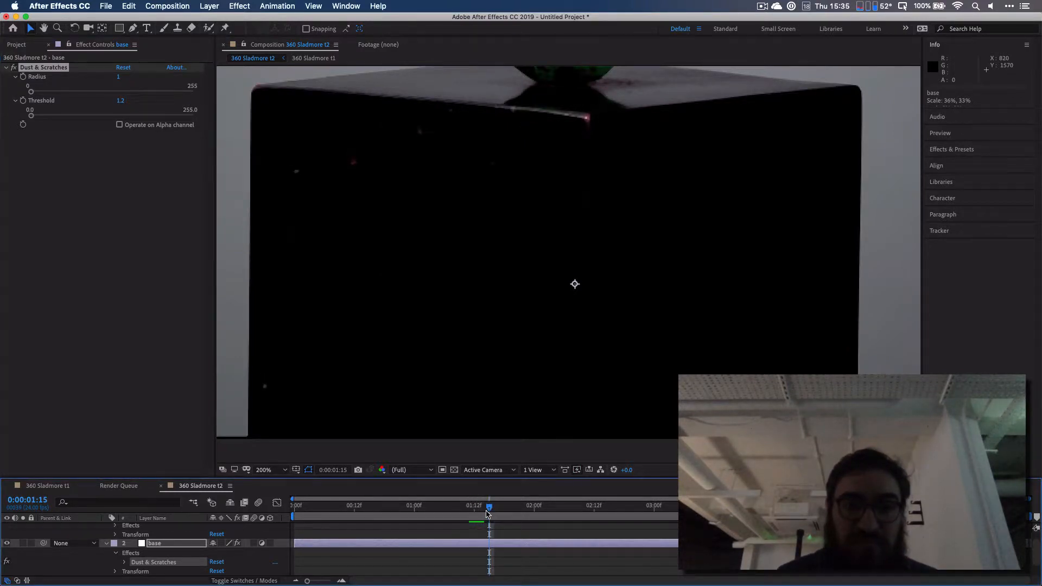
pyautogui.click(485, 509)
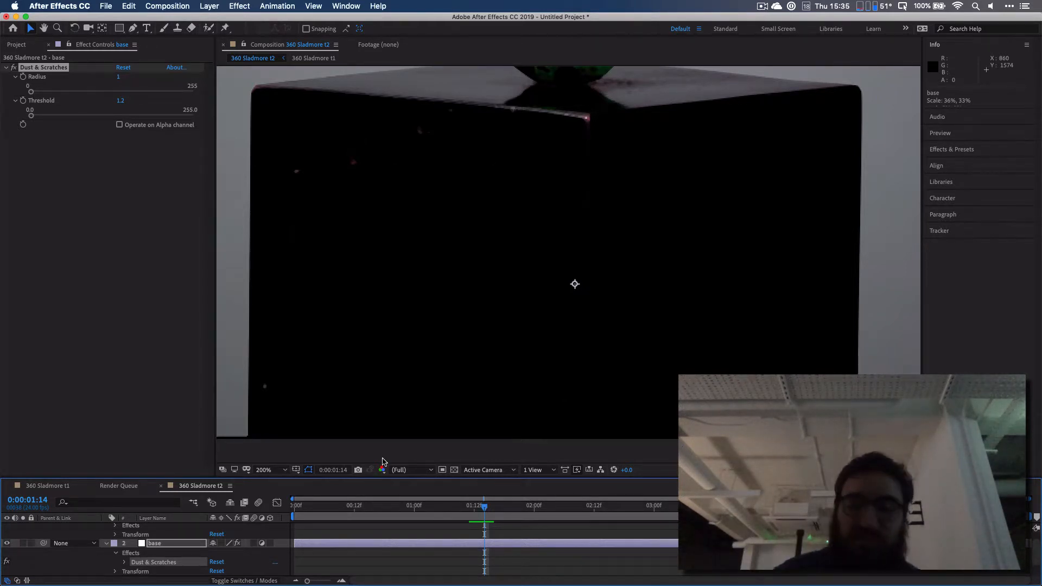
pyautogui.press(',')
pyautogui.press(',')
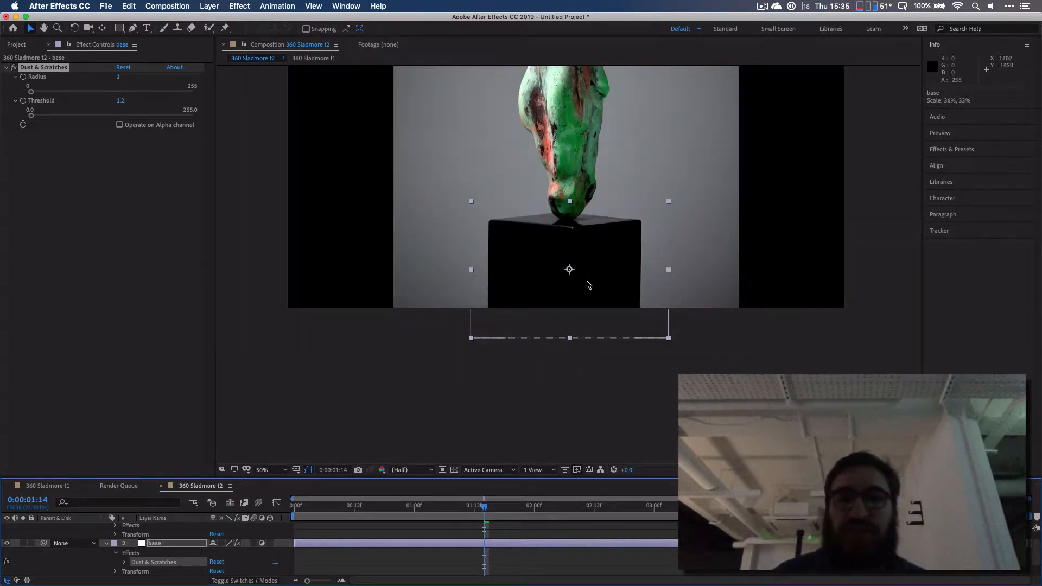
pyautogui.press('h')
pyautogui.moveTo(612, 254); pyautogui.dragTo(600, 397)
pyautogui.press('v')
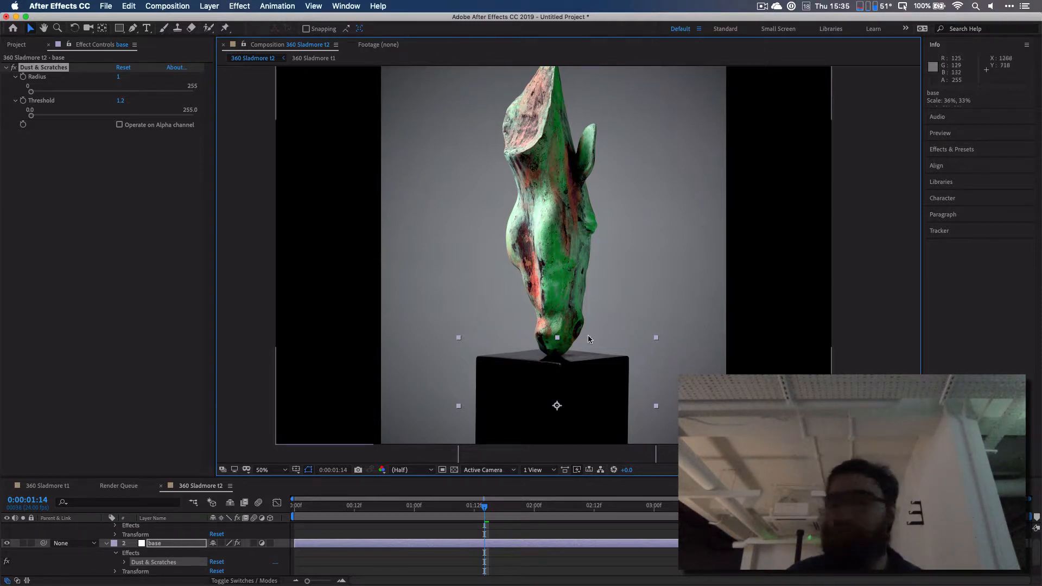
pyautogui.click(468, 543)
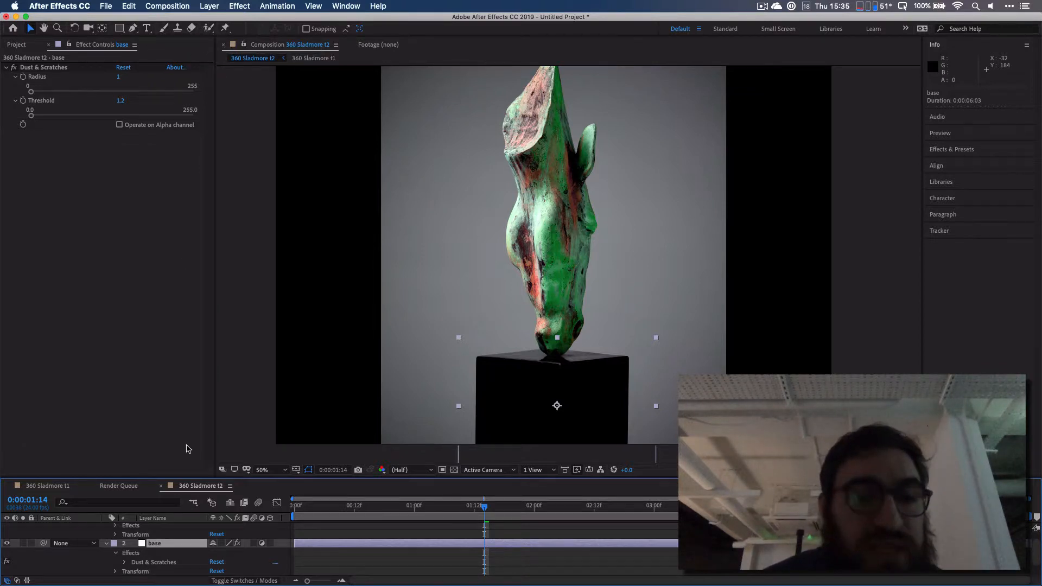
pyautogui.click(209, 6)
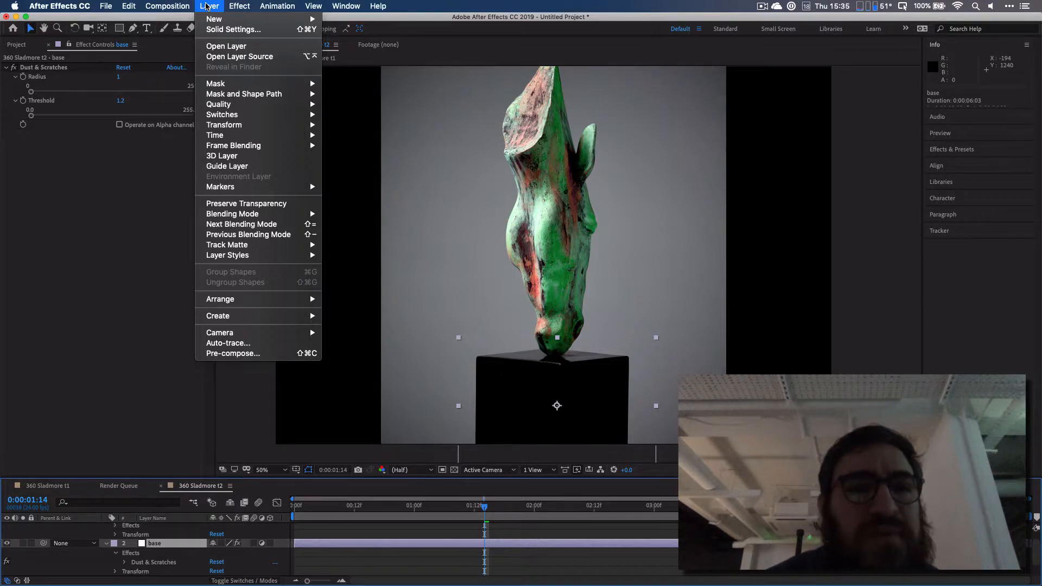
pyautogui.click(206, 6)
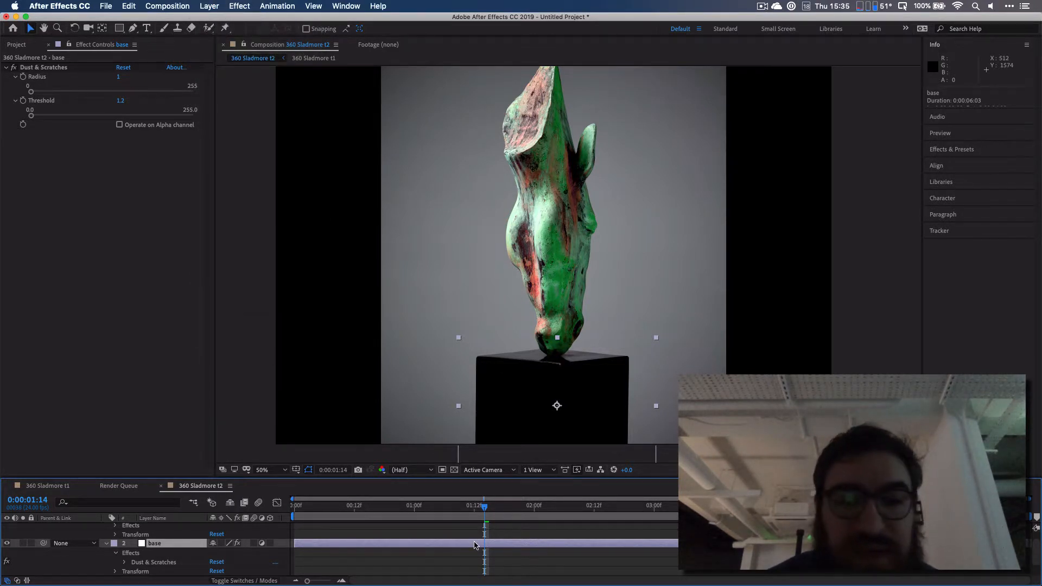
pyautogui.rightClick(474, 545)
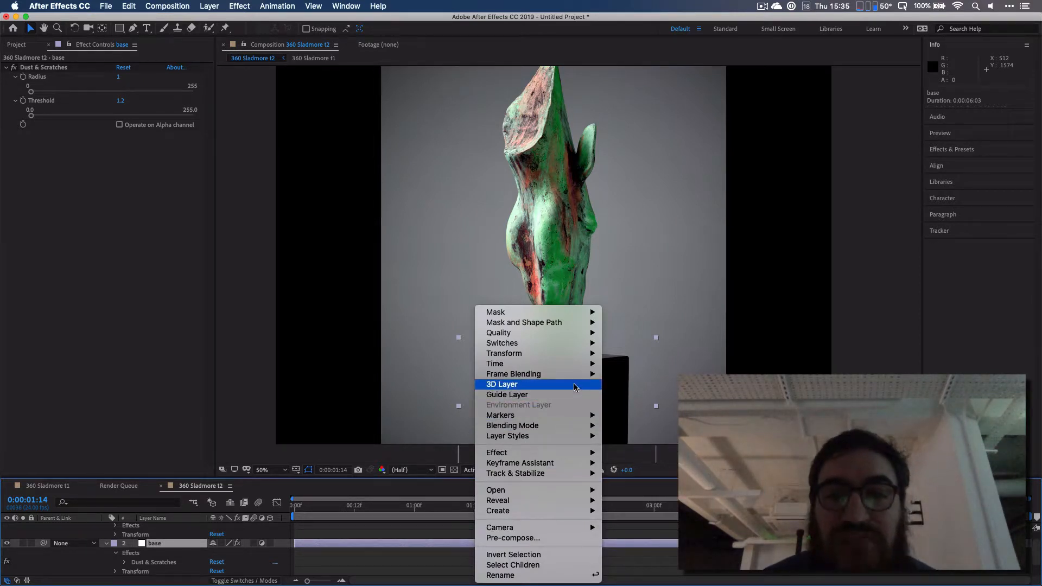
pyautogui.moveTo(572, 353)
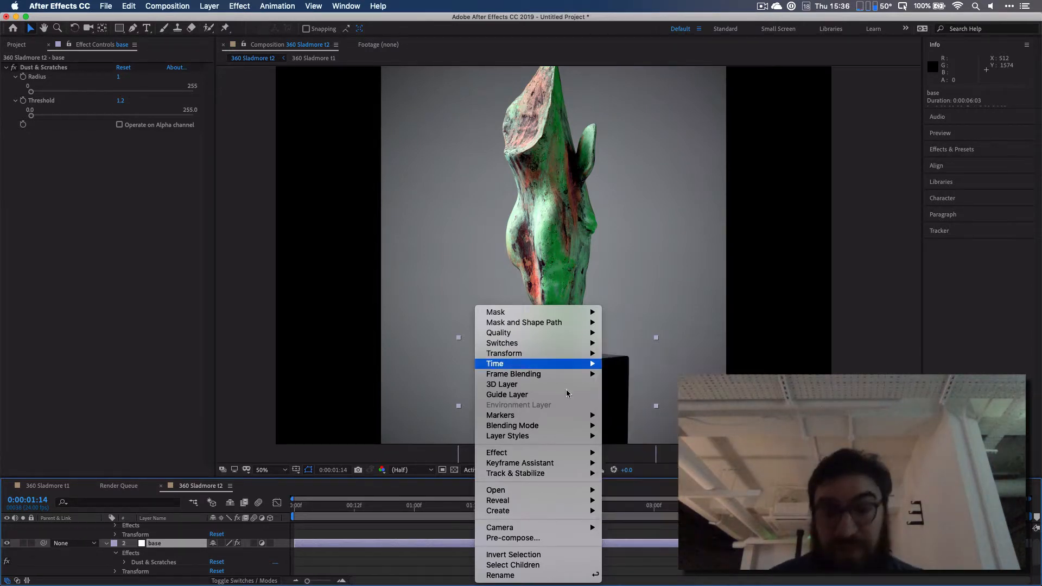
pyautogui.moveTo(565, 468)
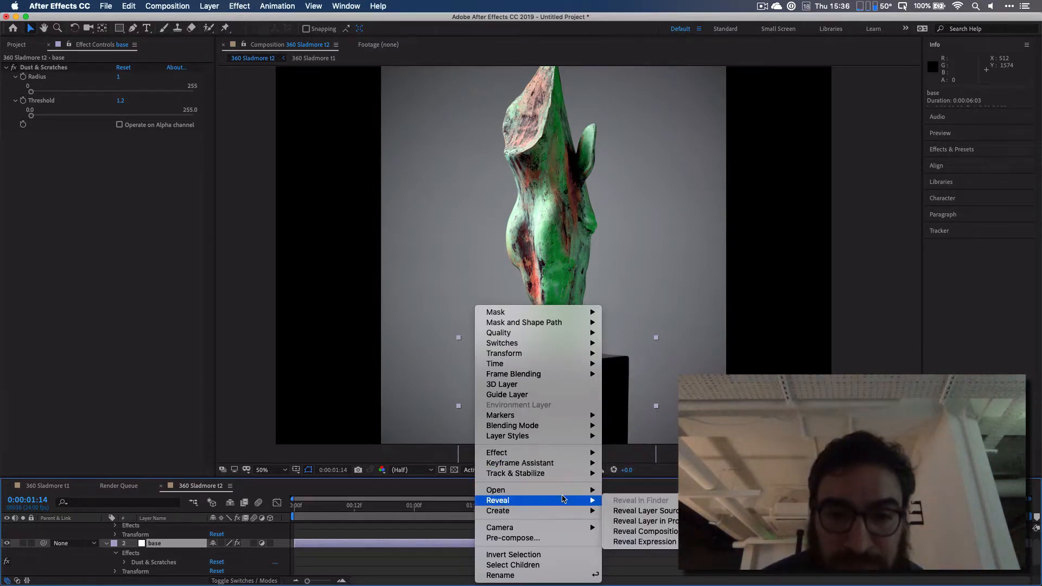
pyautogui.click(657, 463)
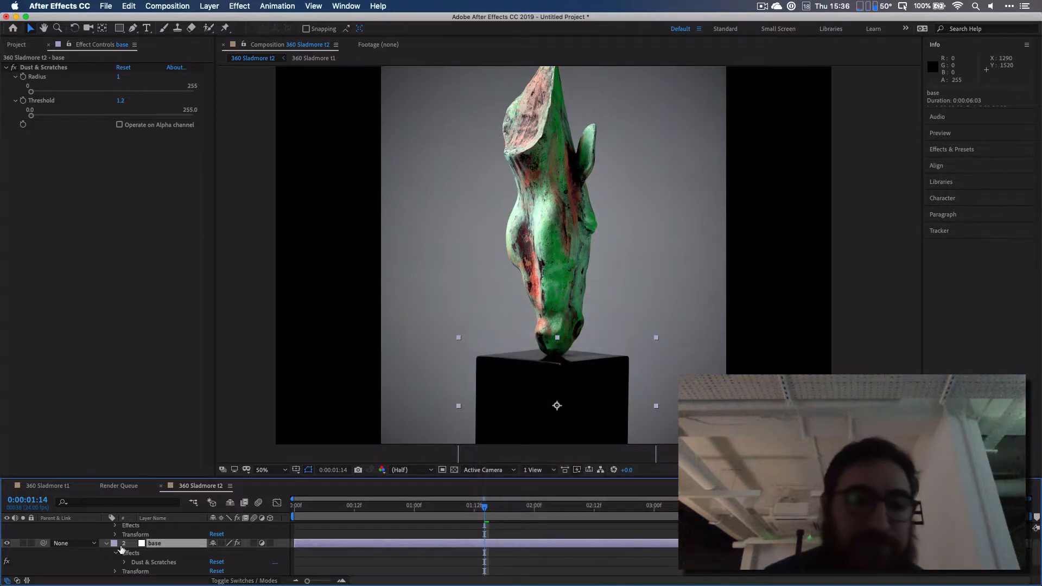
# Reveal the base layer's Transform properties and enlarge the timeline area so that all of them fit.
pyautogui.scroll(-2, 177, 538)
pyautogui.click(116, 553)
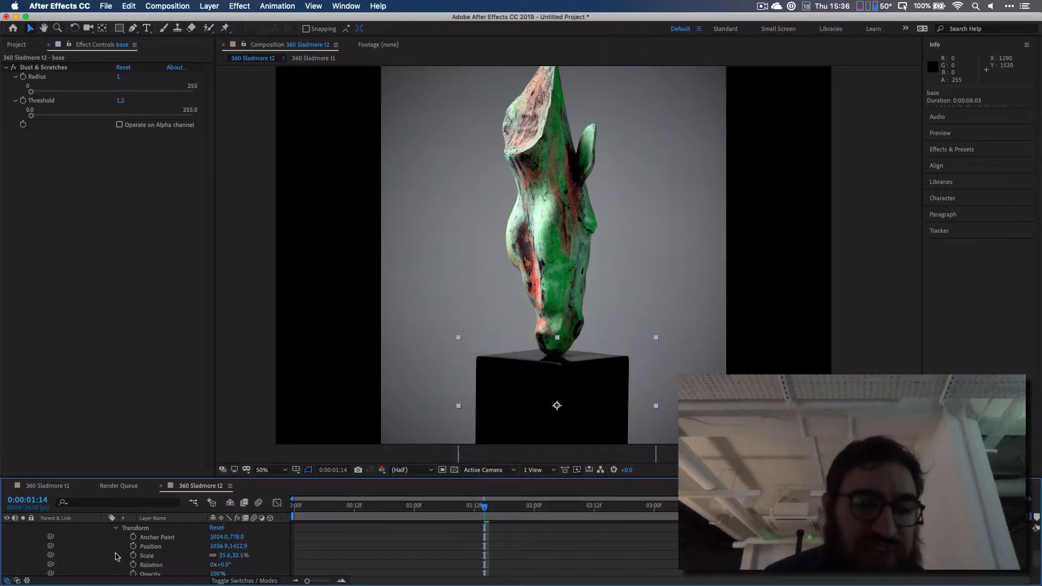
pyautogui.scroll(-1, 116, 556)
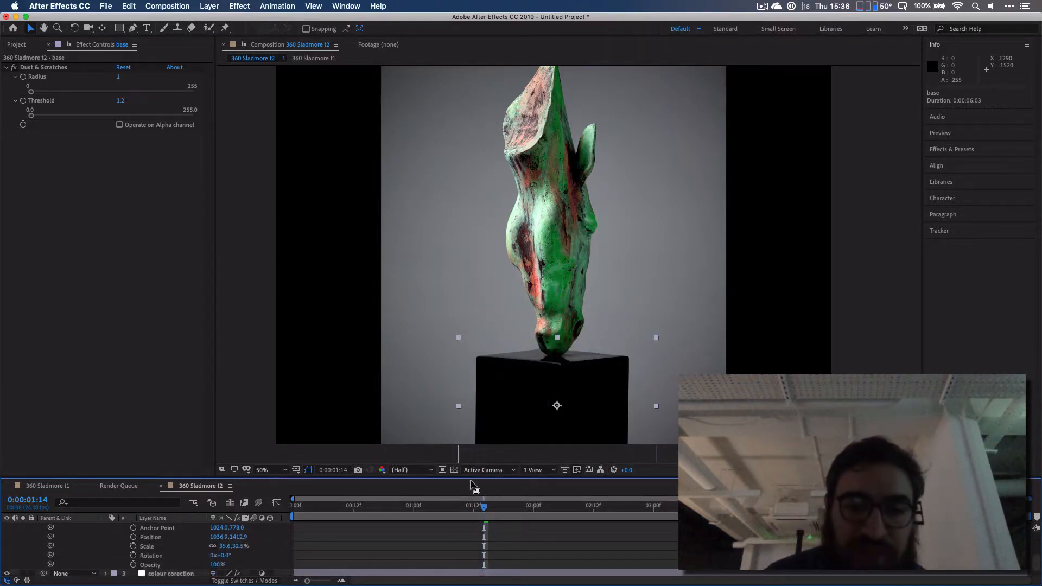
pyautogui.moveTo(478, 483); pyautogui.dragTo(478, 425)
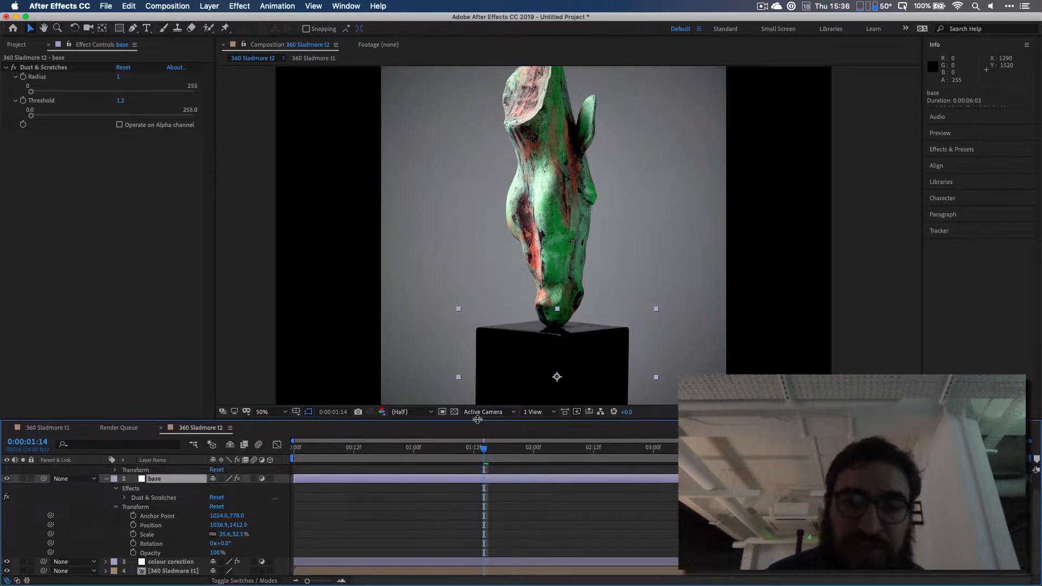
pyautogui.moveTo(671, 314); pyautogui.dragTo(668, 227)
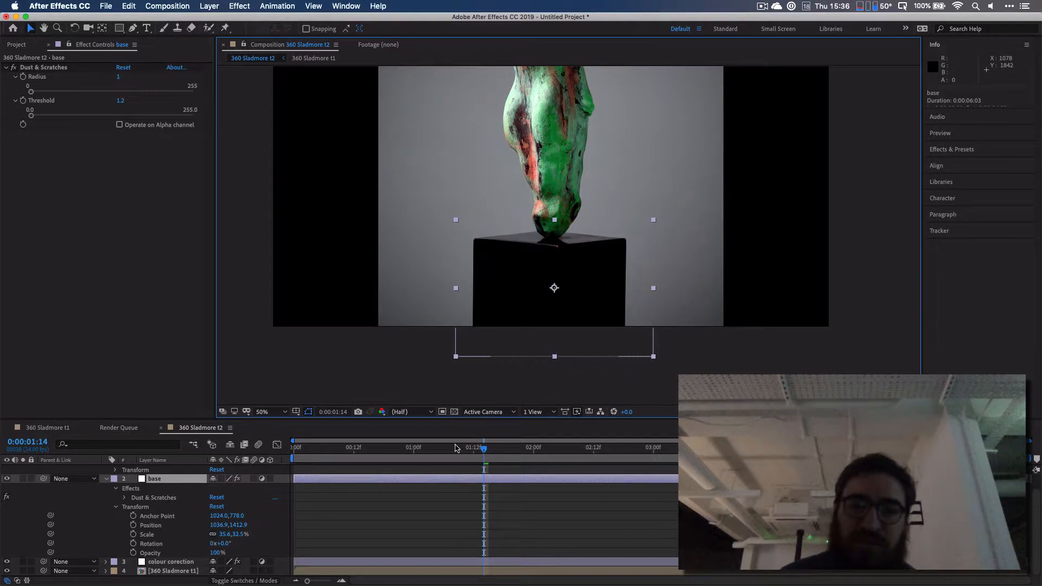
# At 0:00:01:00, enable keyframing for the base layer's opacity and set it to 0%.
pyautogui.click(414, 451)
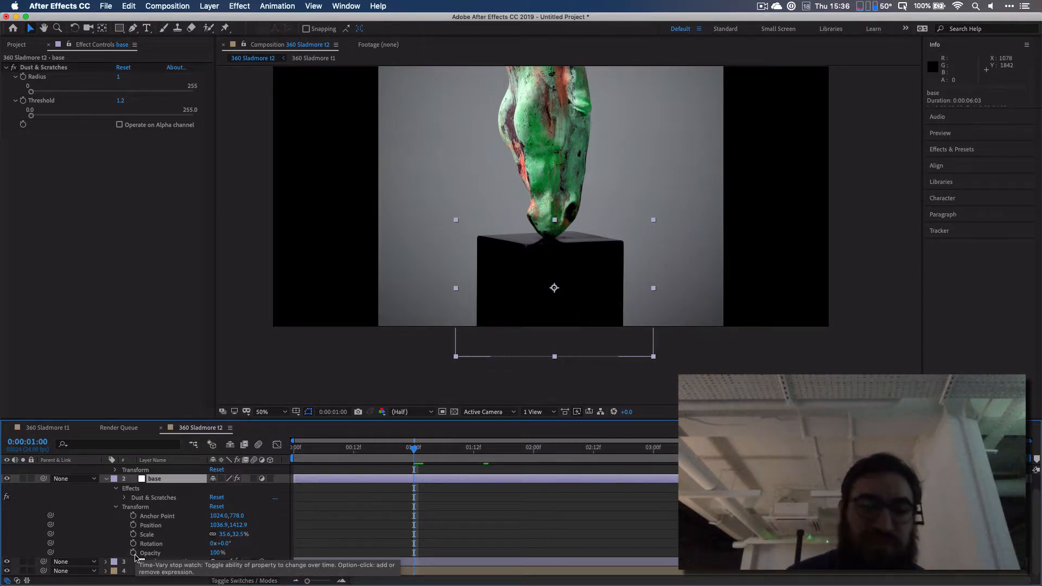
pyautogui.click(134, 554)
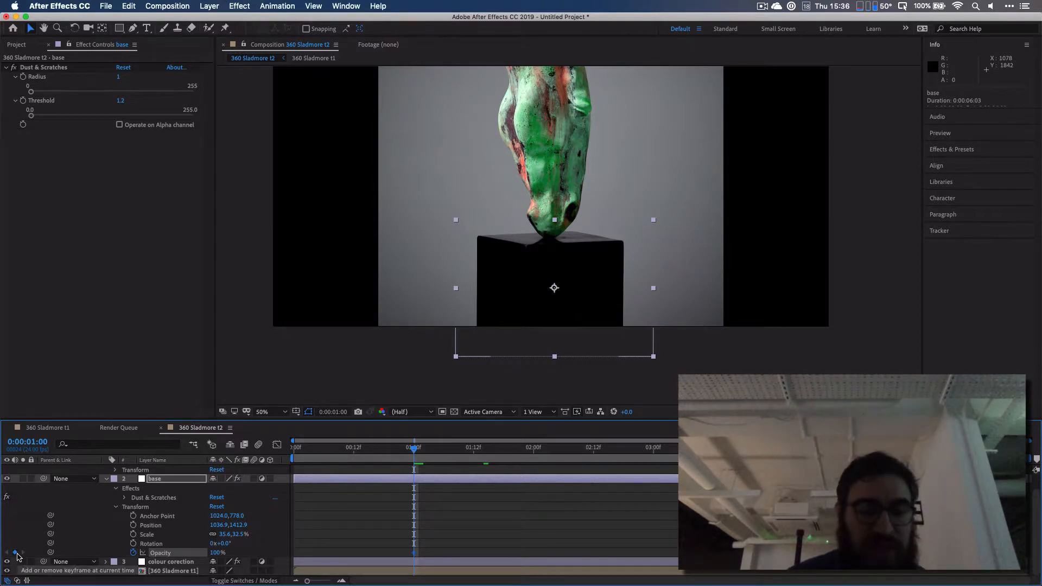
pyautogui.click(216, 554)
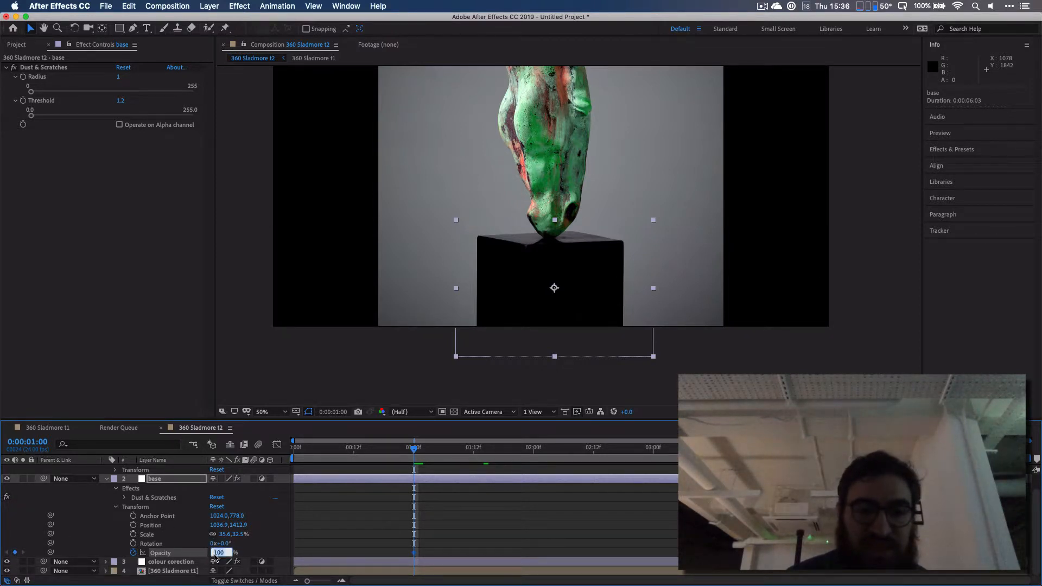
pyautogui.write('0')
pyautogui.press('Return')
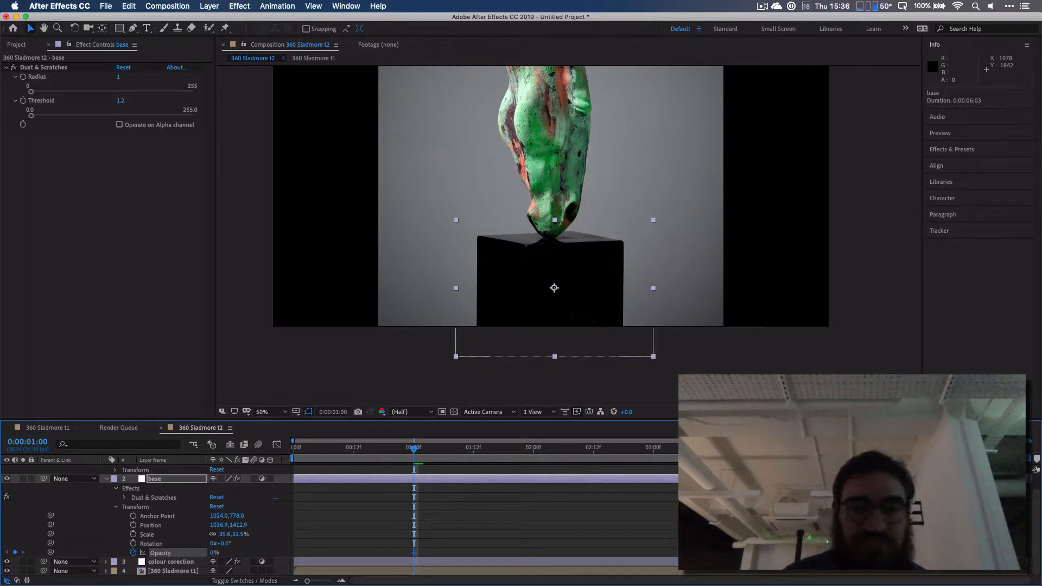
# Add an opacity keyframe of 100% to the base layer at 0:00:02:00.
pyautogui.moveTo(576, 459); pyautogui.dragTo(535, 449)
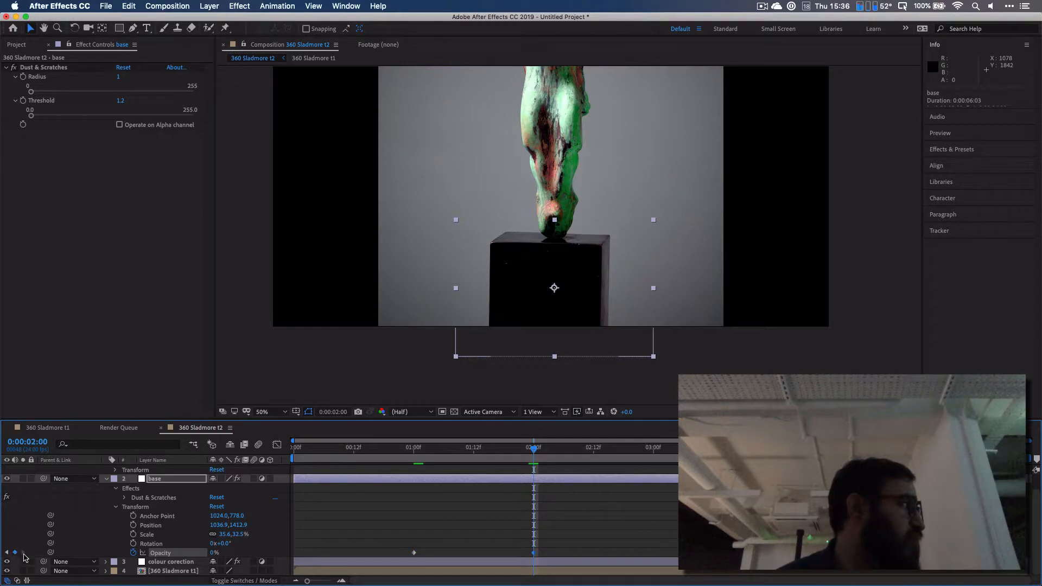
pyautogui.click(215, 553)
pyautogui.write('10')
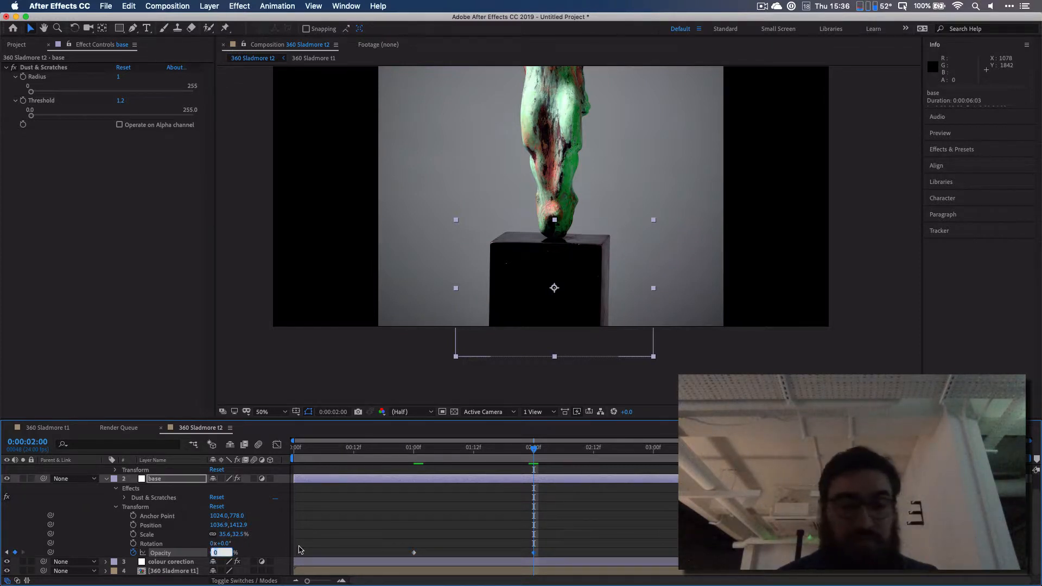
pyautogui.write('0')
pyautogui.press('Return')
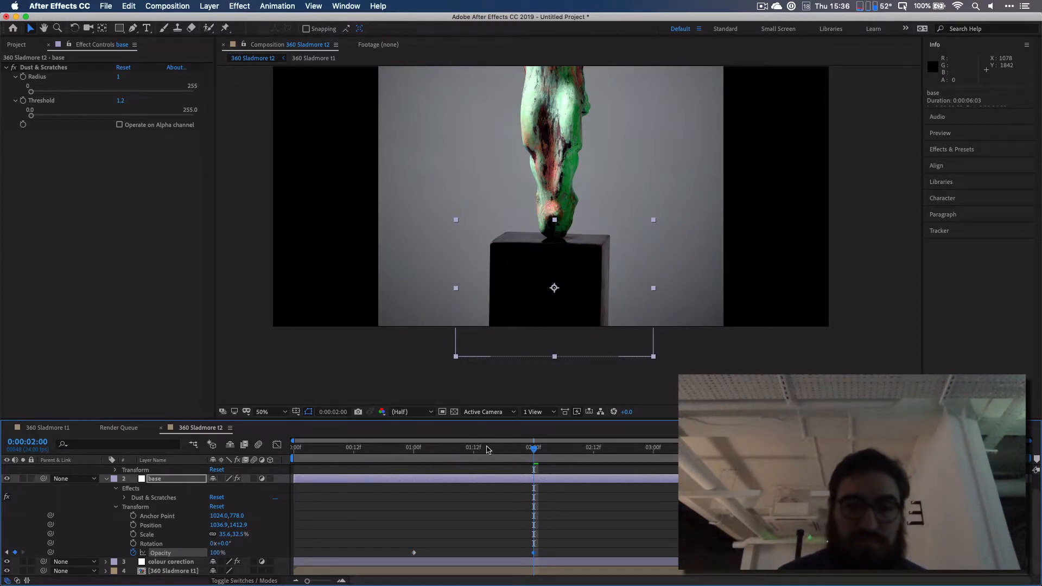
# Scrub back through the base layer's opacity fade and preview it from 0:00:00:16 to 0:00:01:06.
pyautogui.click(489, 448)
pyautogui.moveTo(488, 449); pyautogui.dragTo(412, 463)
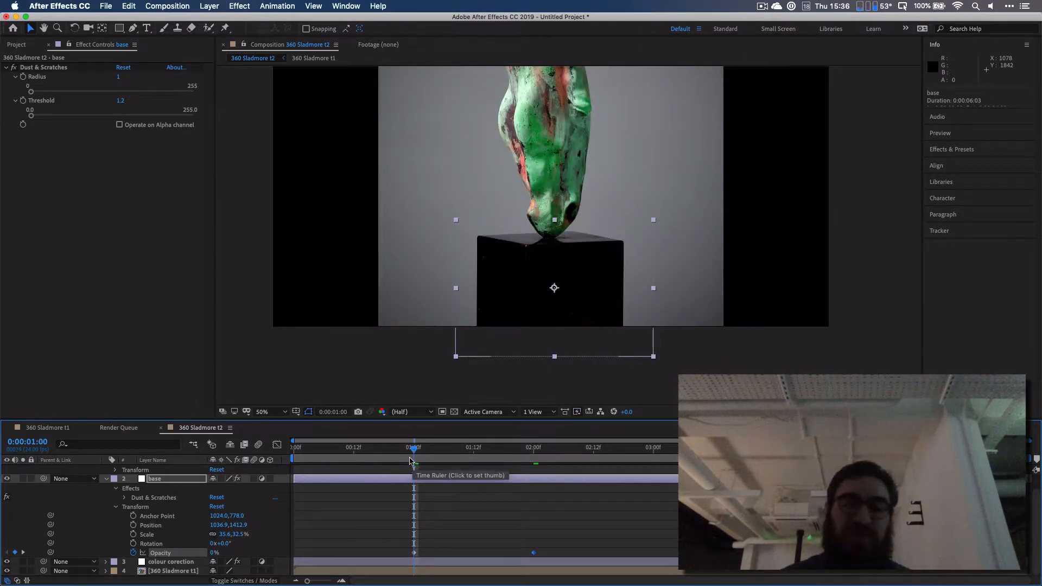
pyautogui.click(374, 453)
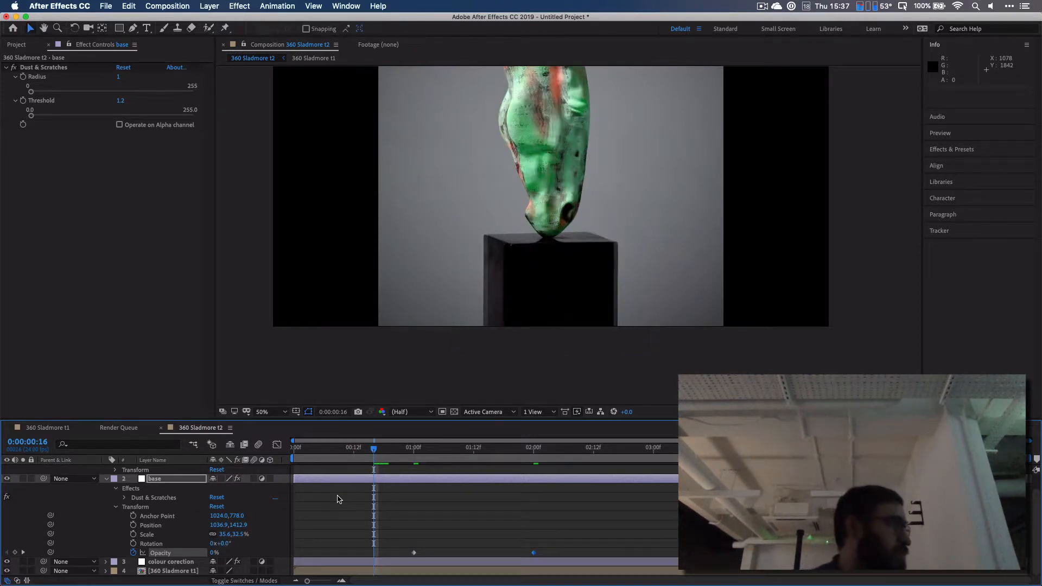
pyautogui.press('space')
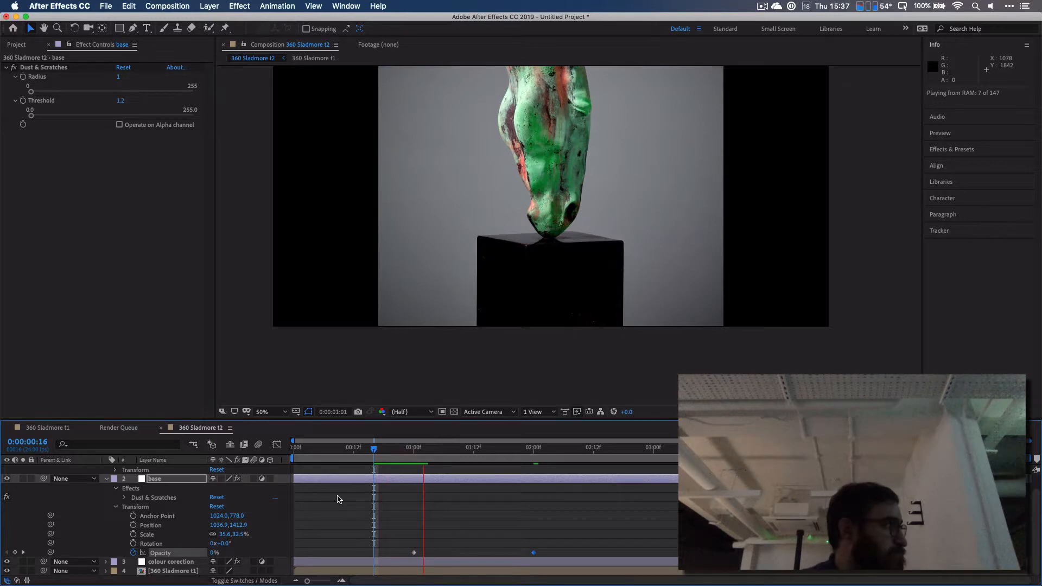
pyautogui.press('space')
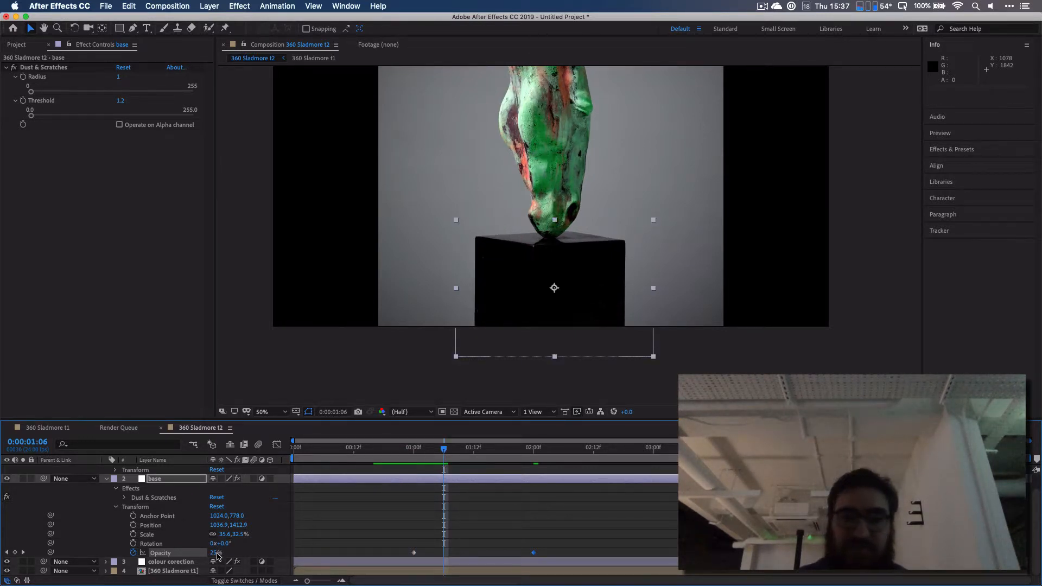
# Add an opacity keyframe of 100% to the base layer at 0:00:00:23.
pyautogui.click(487, 450)
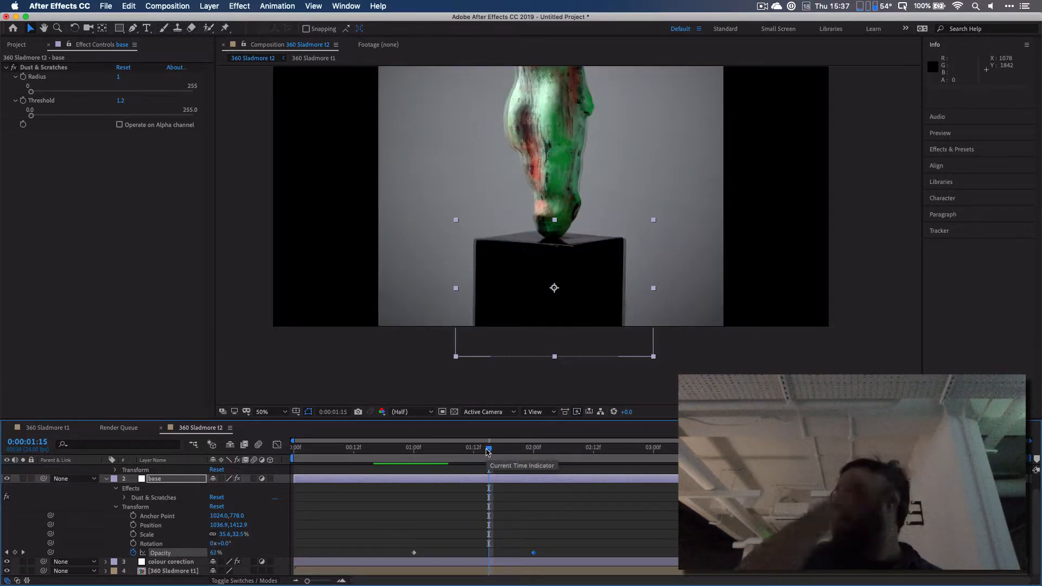
pyautogui.click(416, 461)
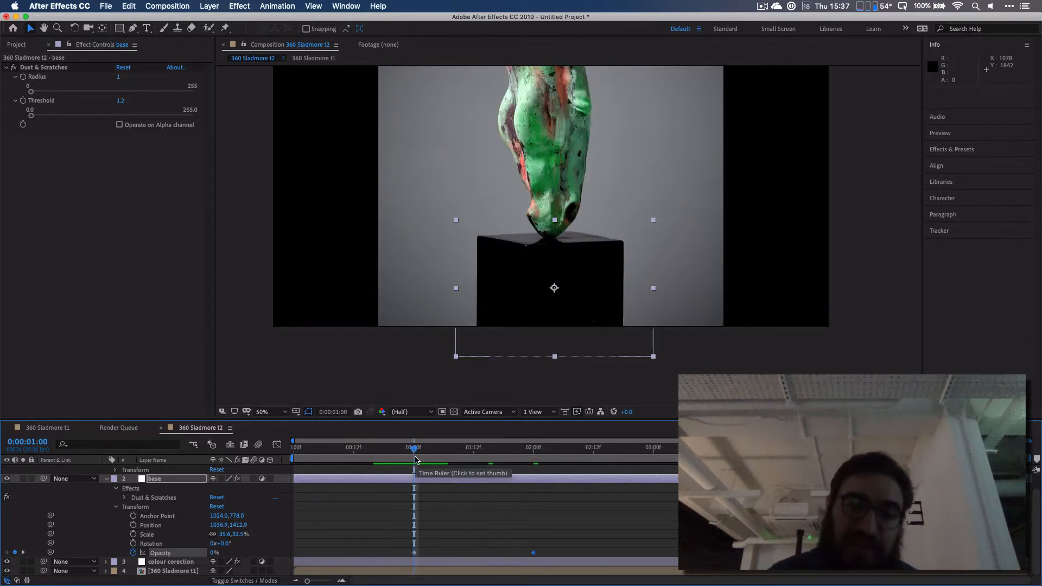
pyautogui.click(411, 461)
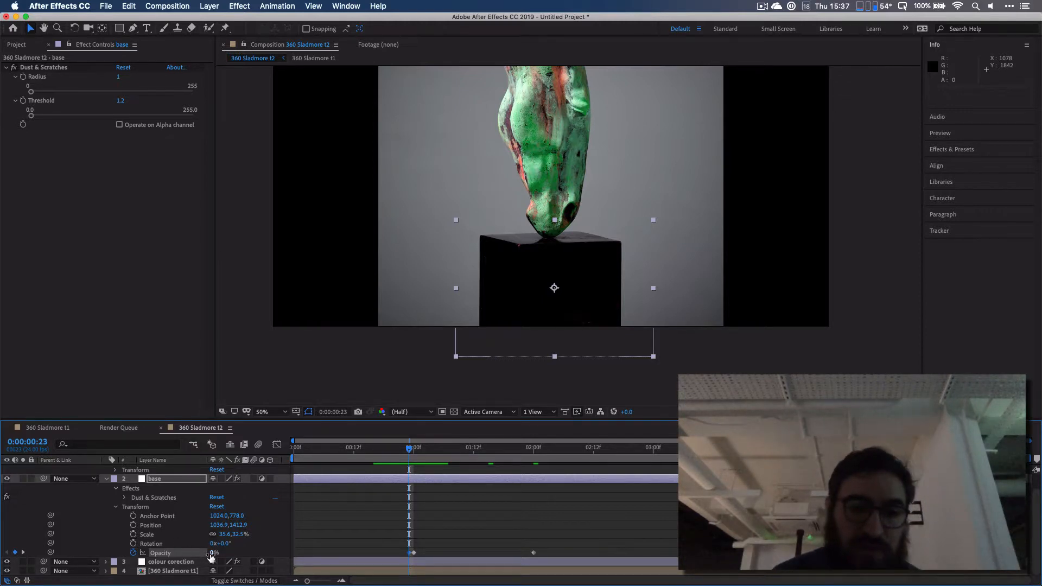
pyautogui.click(215, 553)
pyautogui.write('100')
pyautogui.press('Return')
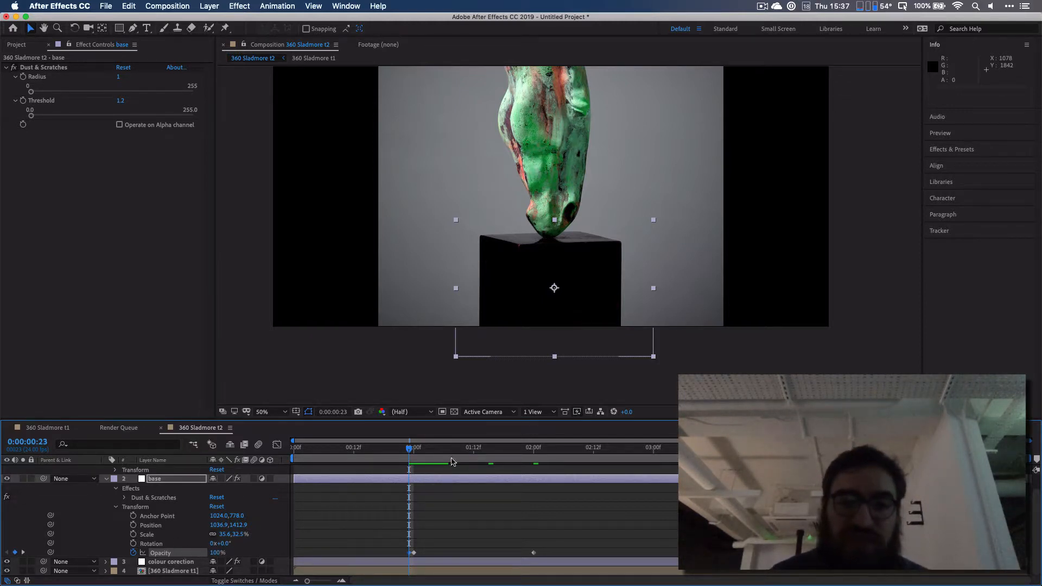
# Add an opacity keyframe of 0% to the base layer at 0:00:01:23.
pyautogui.moveTo(412, 458); pyautogui.dragTo(529, 459)
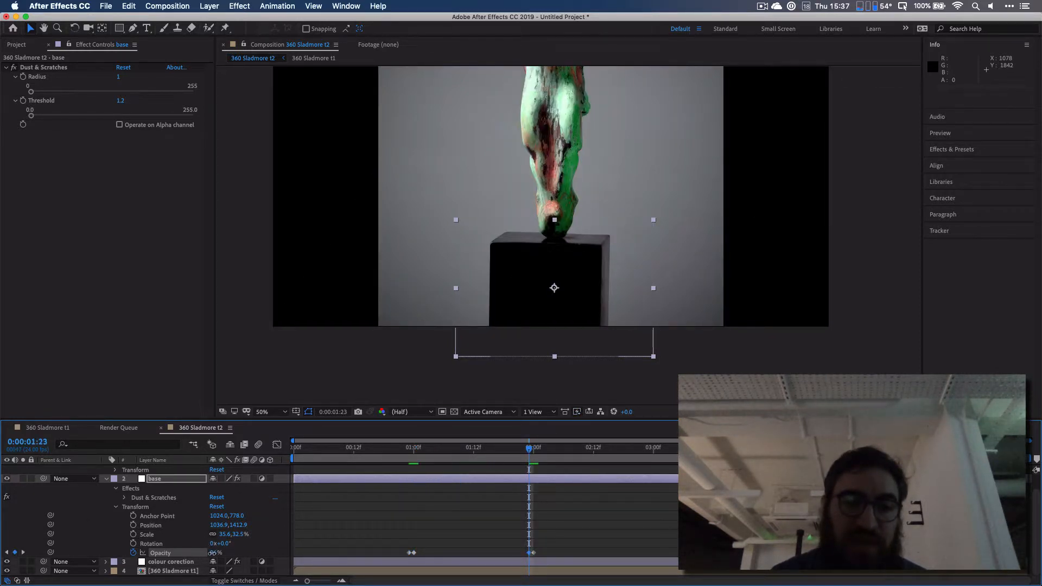
pyautogui.click(215, 553)
pyautogui.write('0')
pyautogui.press('Return')
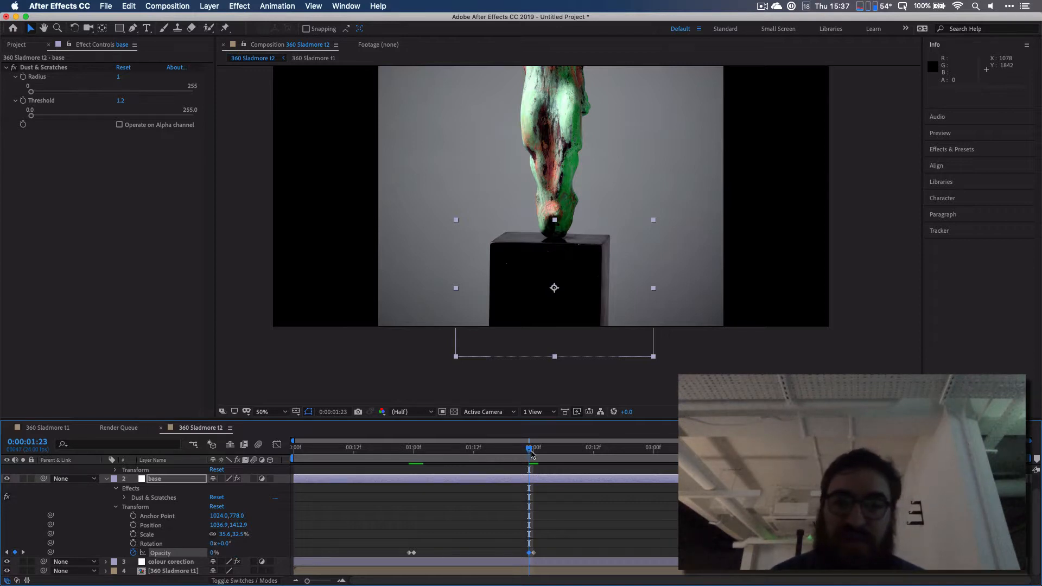
pyautogui.moveTo(531, 454); pyautogui.dragTo(531, 454)
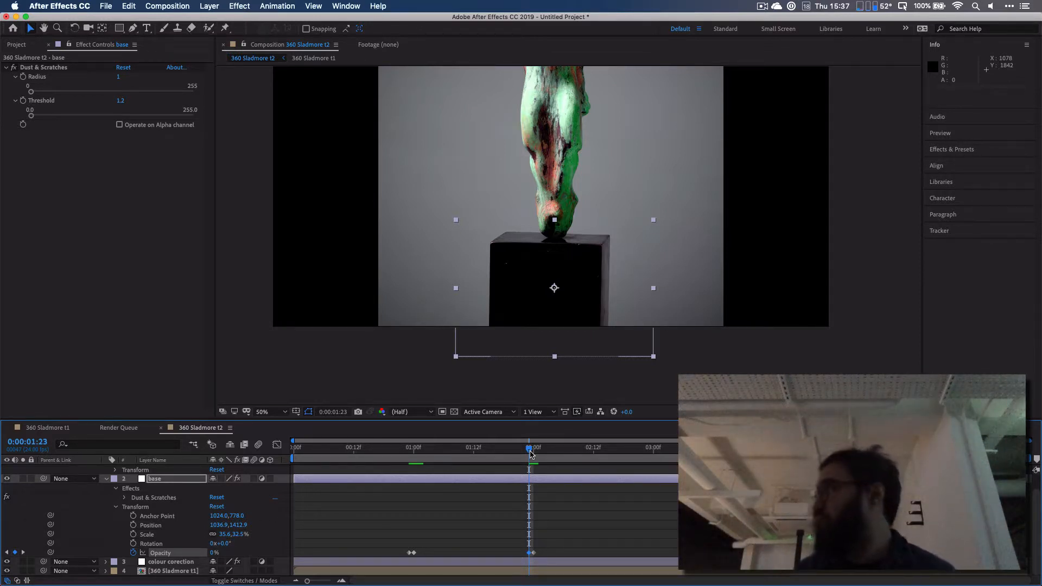
# Preview the base layer's abrupt opacity changes from 0:00:00:19 to 0:00:02:01.
pyautogui.click(390, 448)
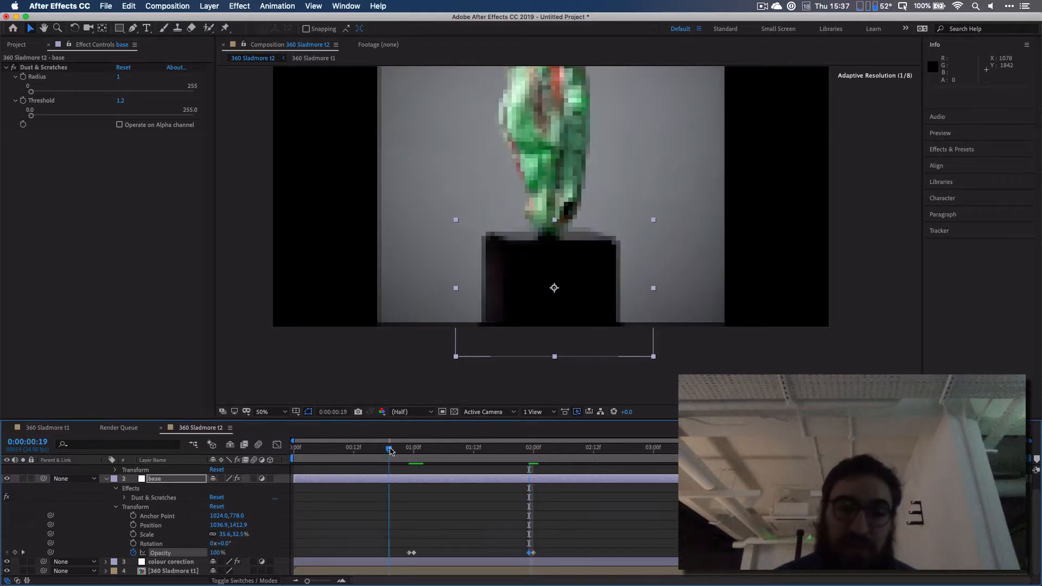
pyautogui.press('space')
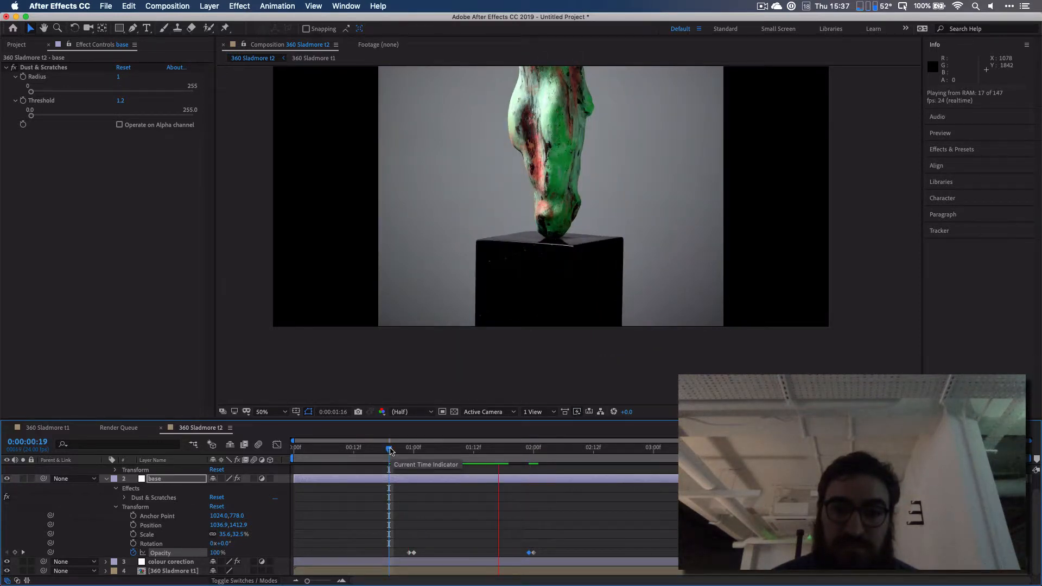
pyautogui.press('space')
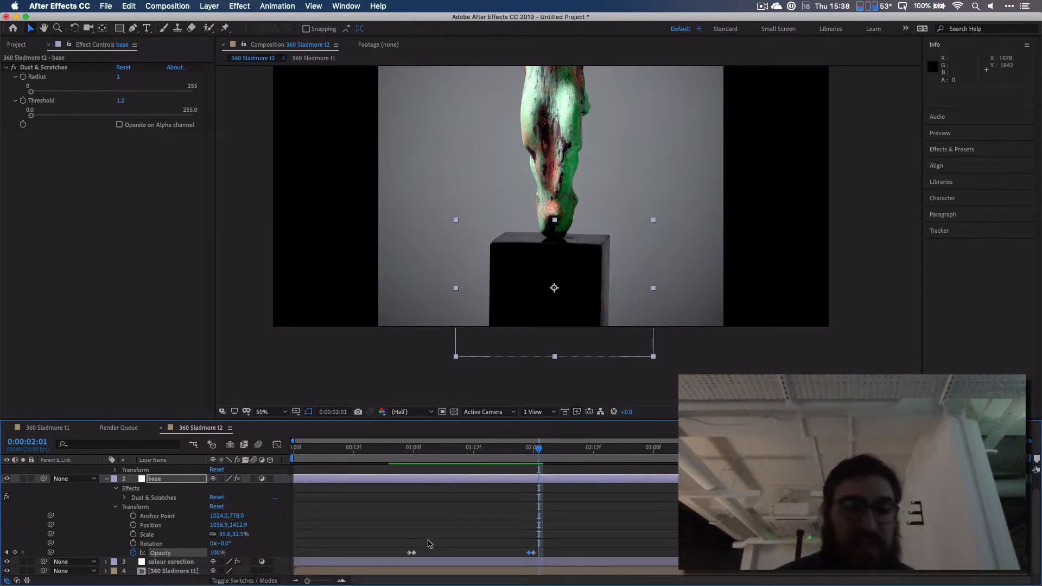
# Remove all of the base layer's opacity keyframes by disabling its opacity animation at 0:00:02:14.
pyautogui.click(605, 460)
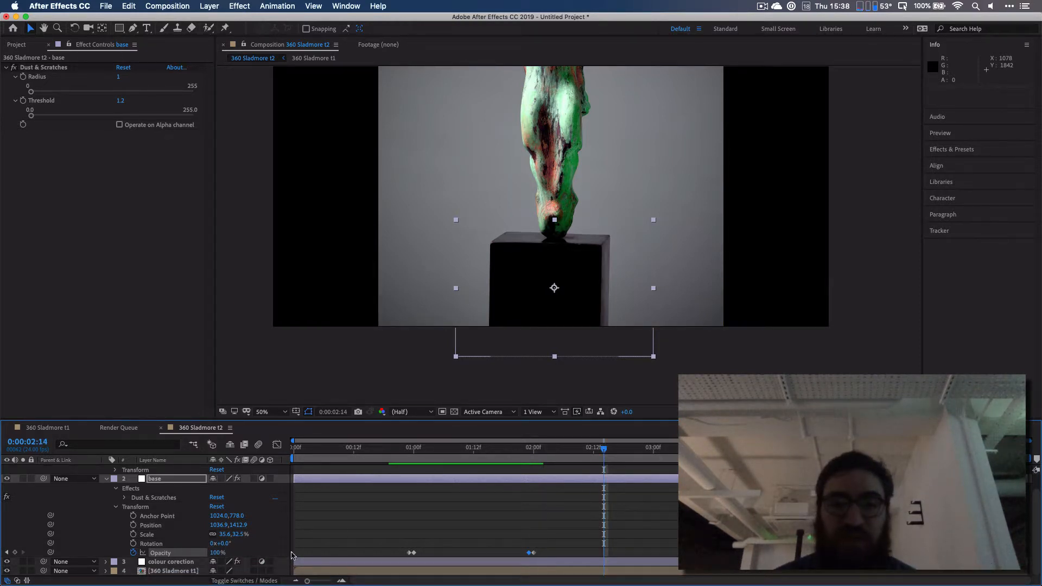
pyautogui.click(133, 553)
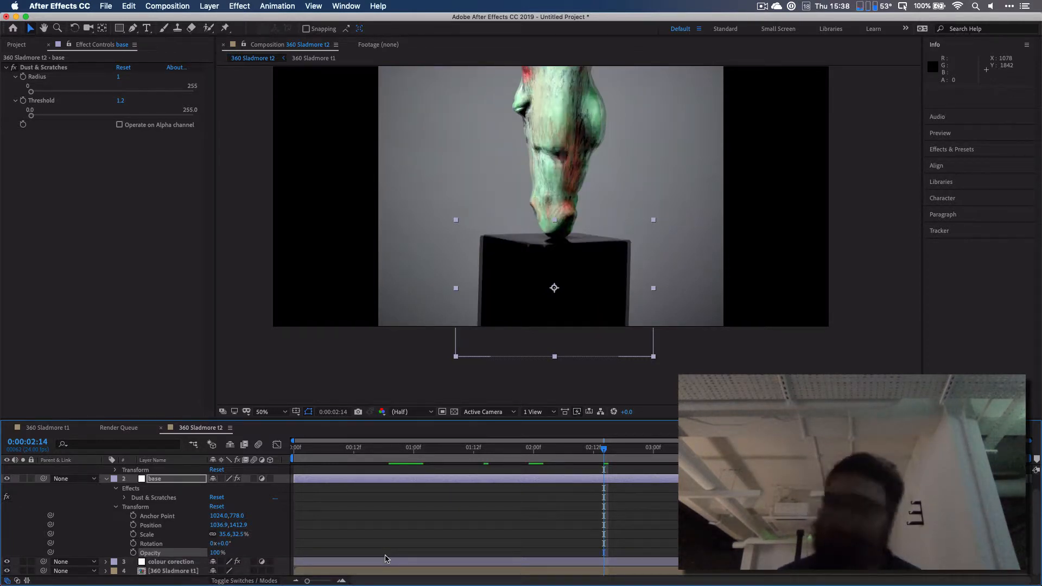
pyautogui.press(',')
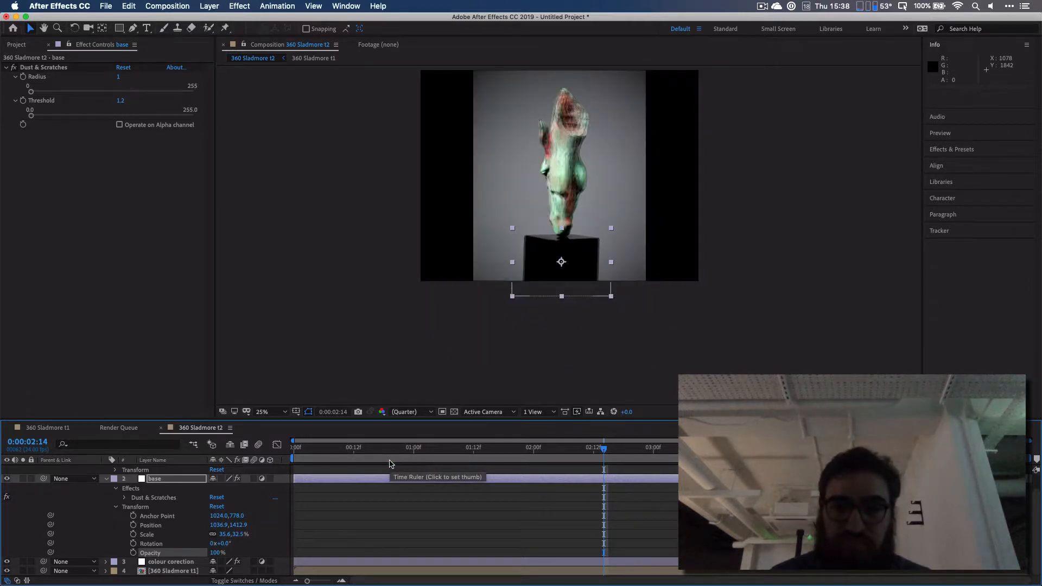
pyautogui.moveTo(571, 222); pyautogui.dragTo(569, 316)
pyautogui.press('.')
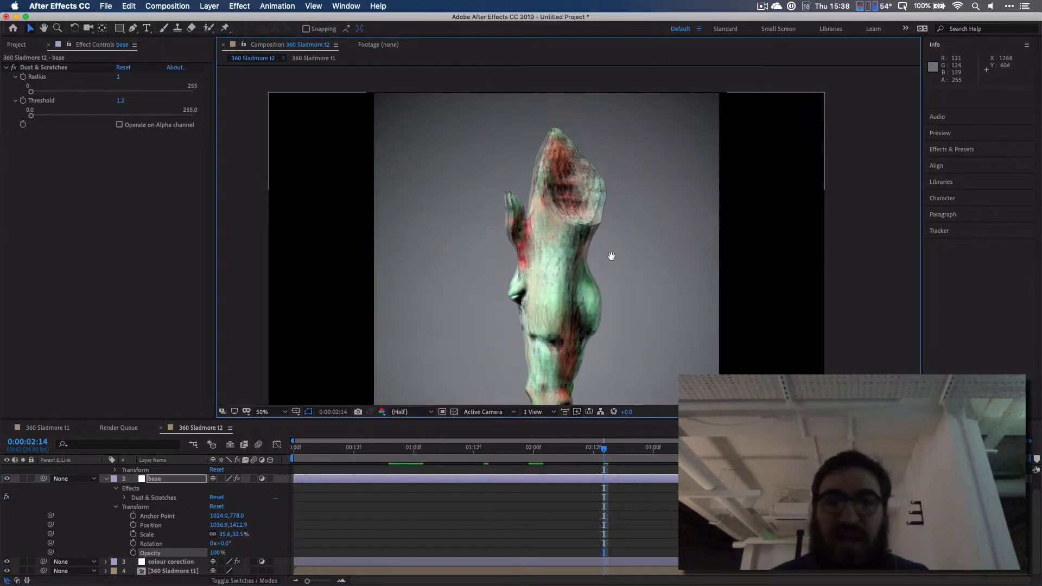
pyautogui.moveTo(609, 256); pyautogui.dragTo(612, 224)
pyautogui.press('v')
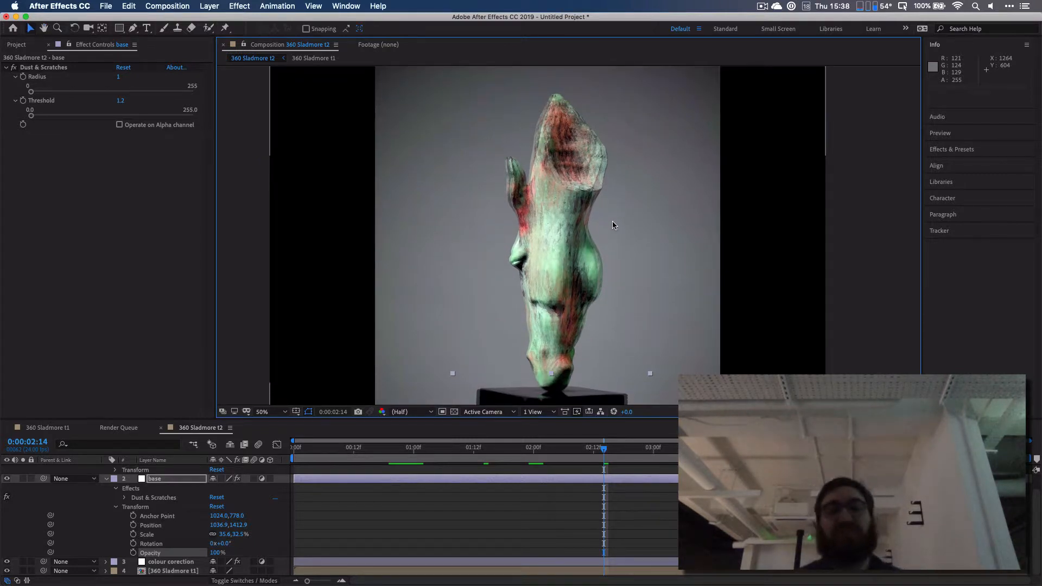
# Undo the accidental shift of the colour correction layer and collapse the properties of the base and cartoon layers.
pyautogui.click(612, 221)
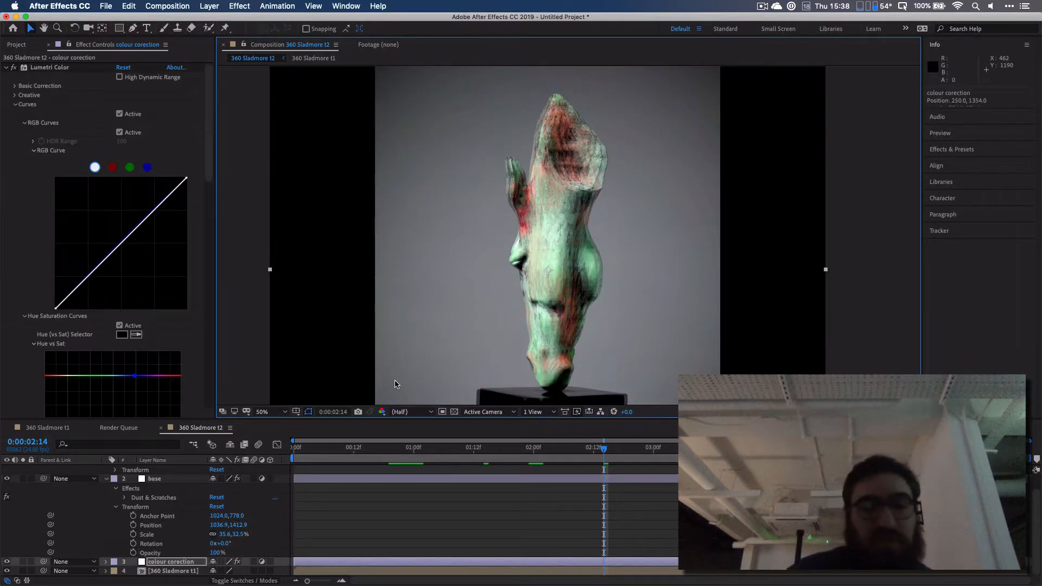
pyautogui.click(116, 507)
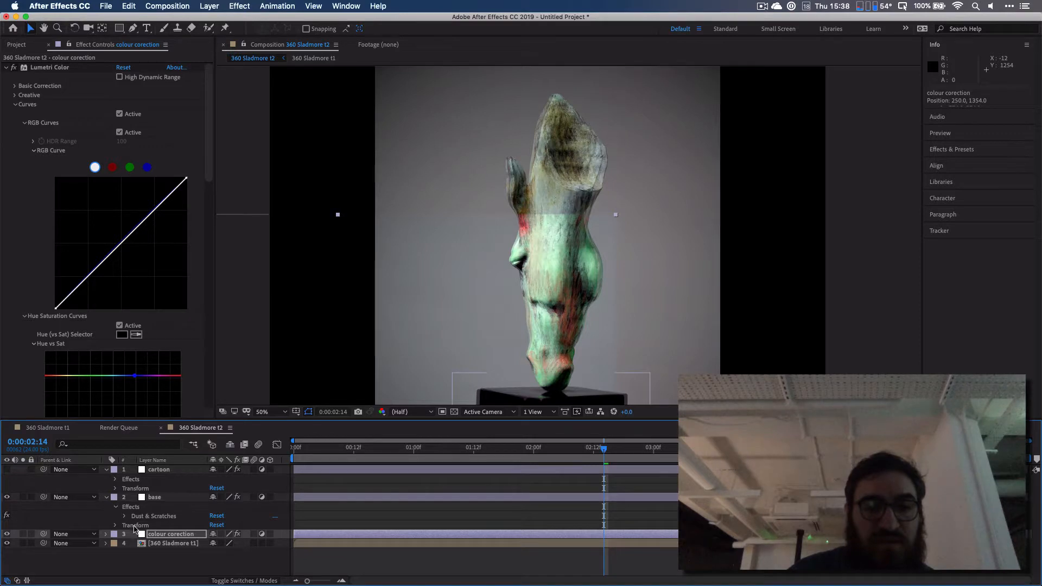
pyautogui.press('super+z')
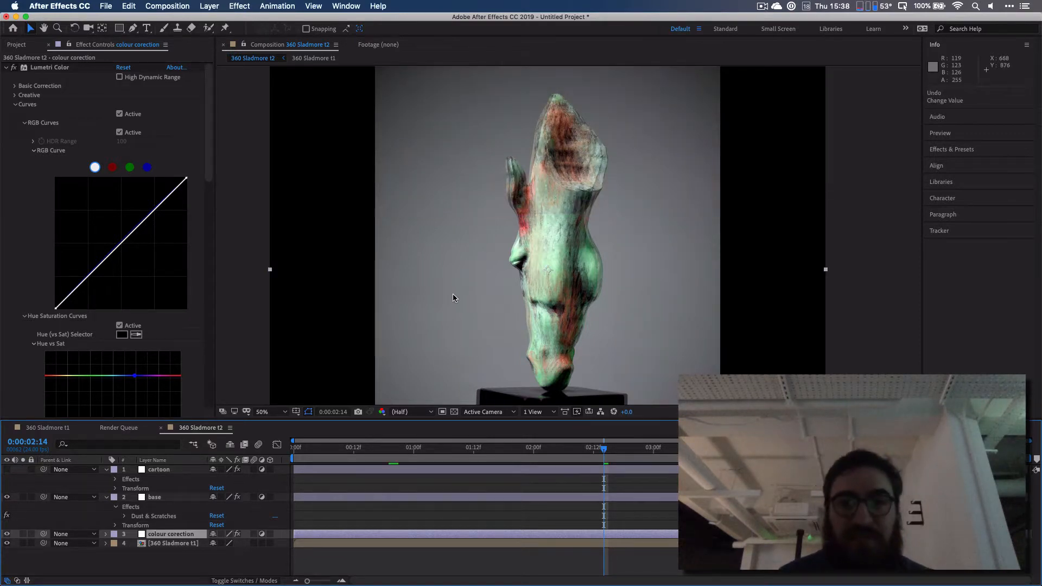
pyautogui.click(106, 498)
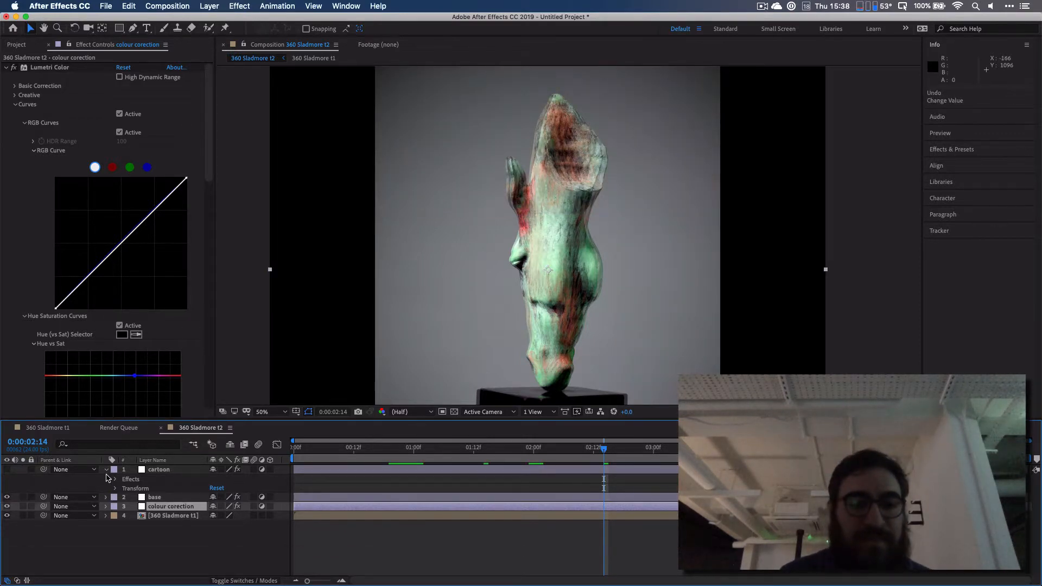
pyautogui.click(106, 469)
pyautogui.moveTo(373, 338)
pyautogui.mouseDown()
pyautogui.moveTo(376, 313)
pyautogui.moveTo(371, 328)
pyautogui.mouseUp()
pyautogui.press(',')
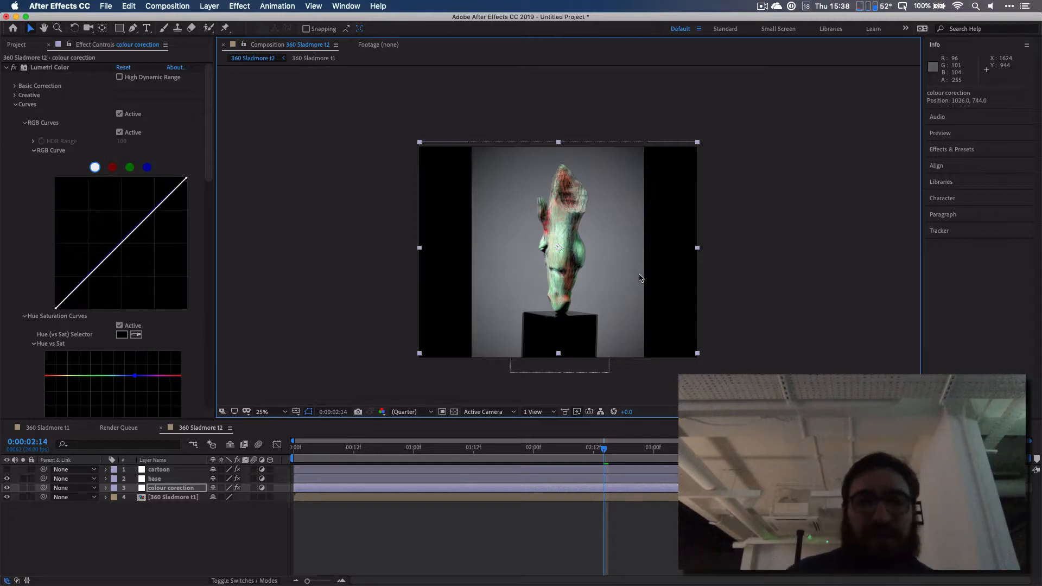
# Fit the 360 Sladmore t2 composition in the viewer and play the complete rotation from near its start.
pyautogui.click(297, 448)
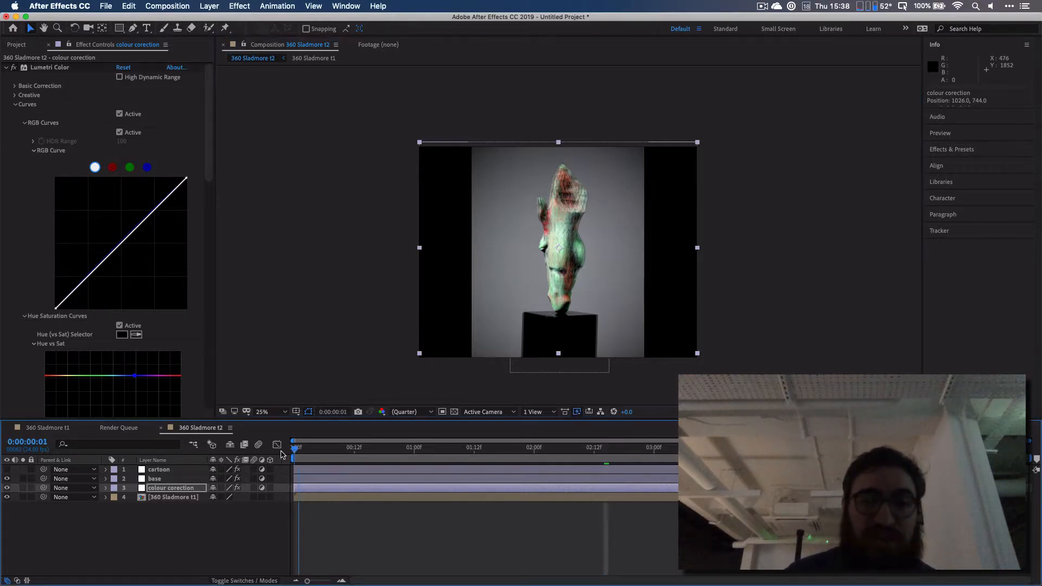
pyautogui.press('Home')
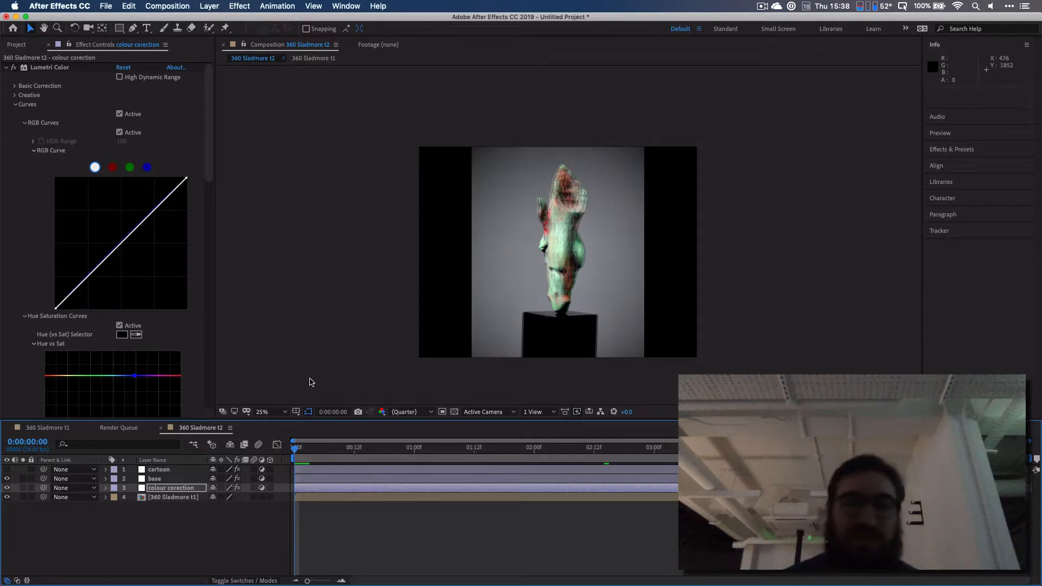
pyautogui.press('space')
pyautogui.click(280, 412)
pyautogui.click(284, 231)
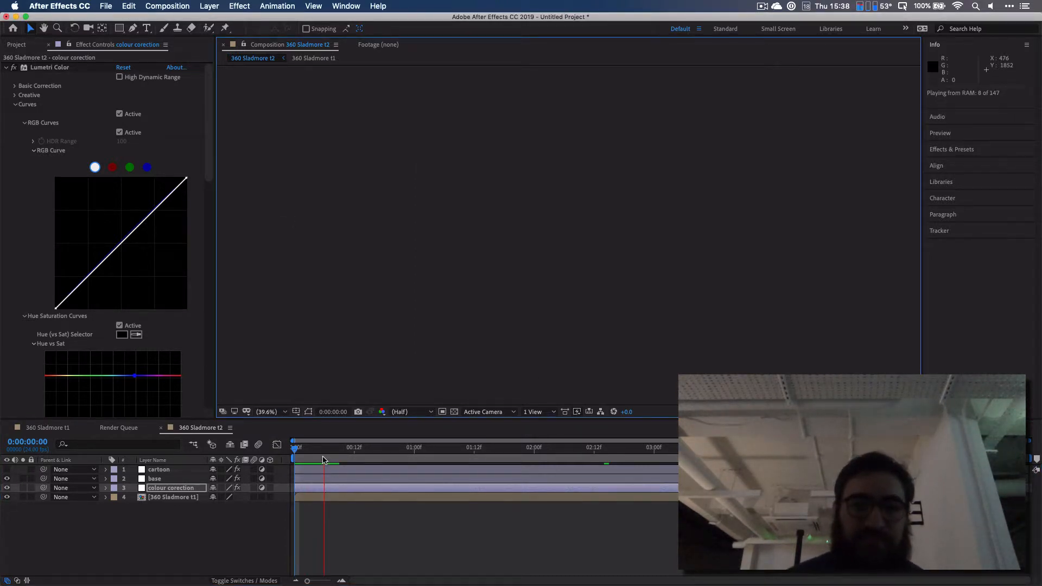
pyautogui.click(315, 455)
pyautogui.press('space')
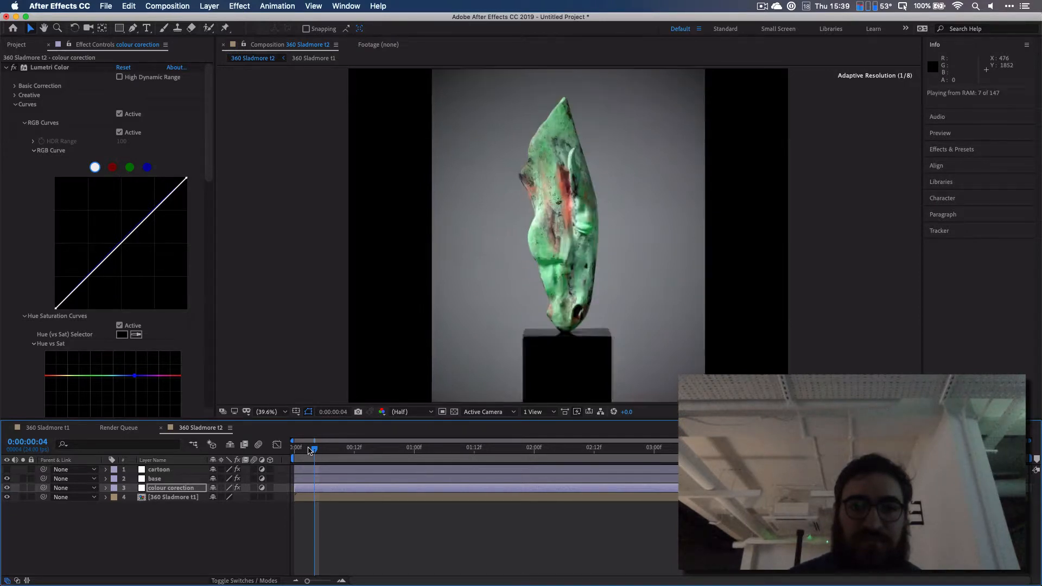
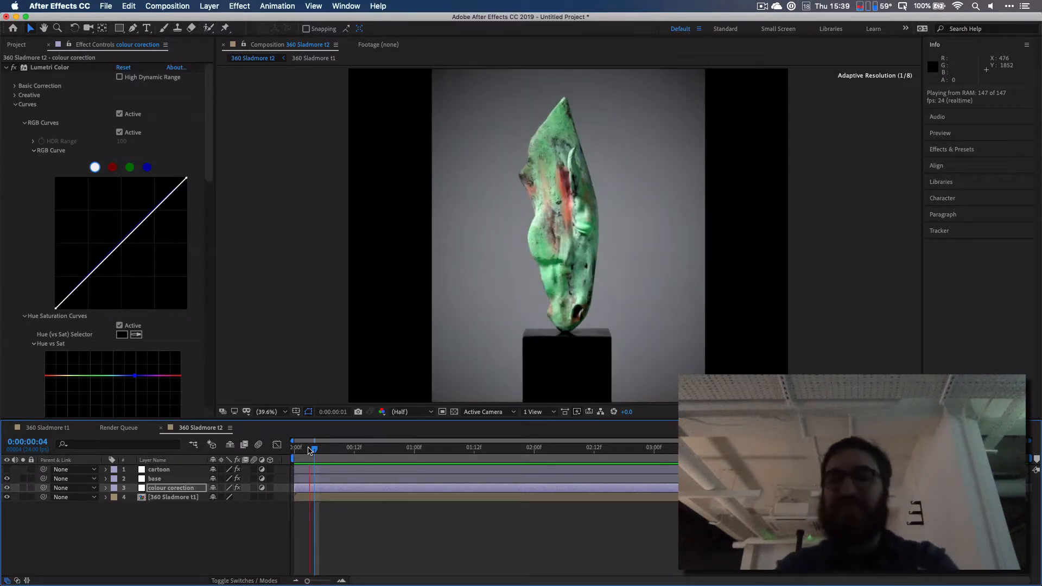
pyautogui.press('space')
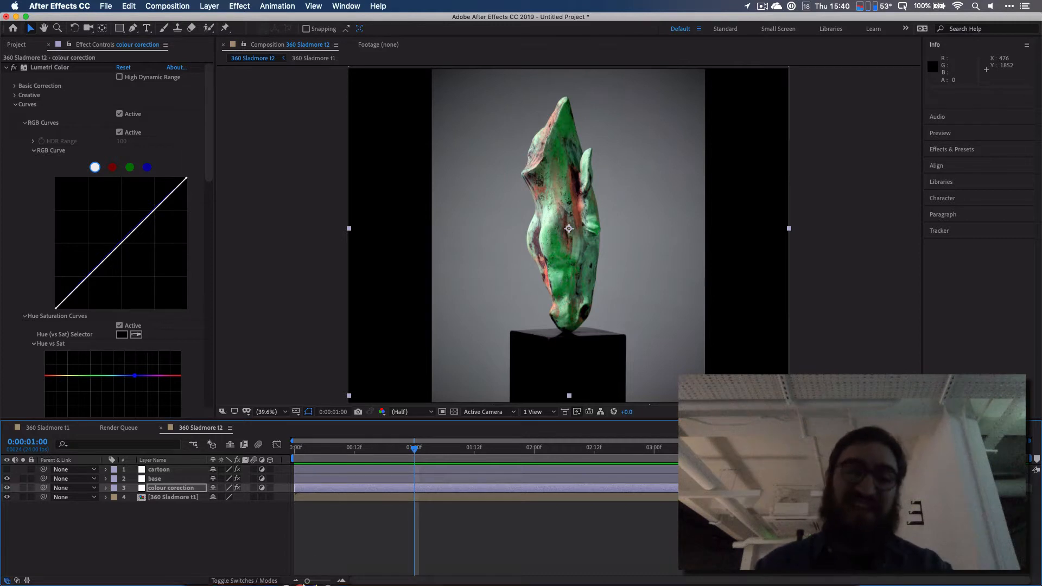
# Try to create a single composition from photos 0439 to 0484 with sequenced, overlapping layers and a still duration of 0:00:00:03.
pyautogui.click(50, 430)
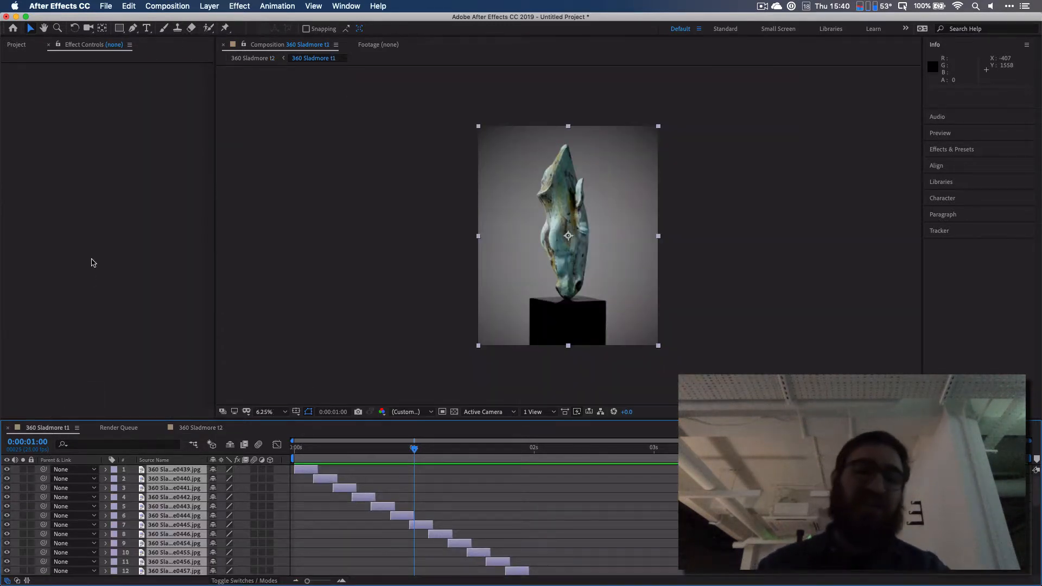
pyautogui.click(25, 47)
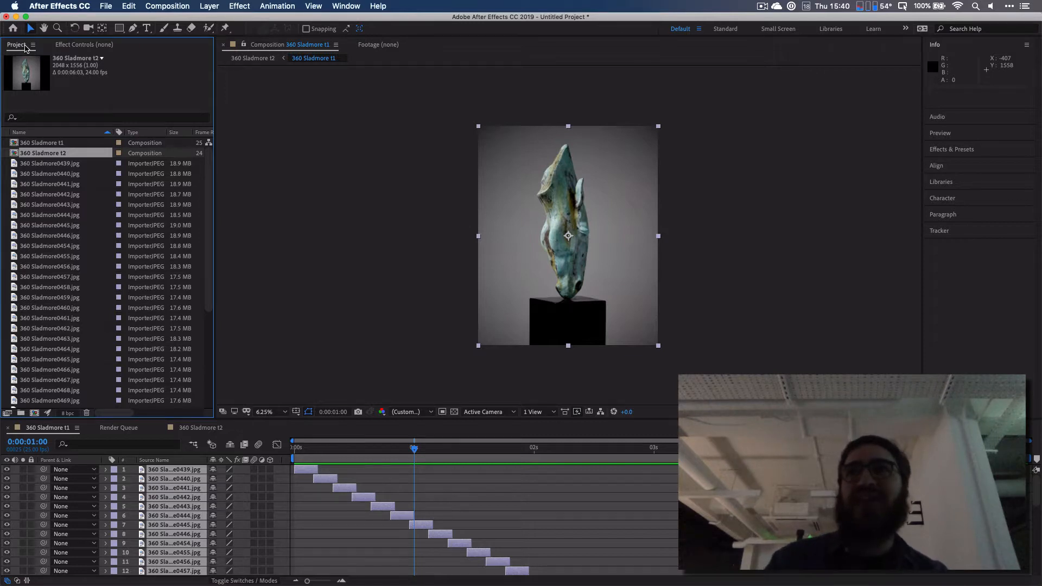
pyautogui.click(69, 163)
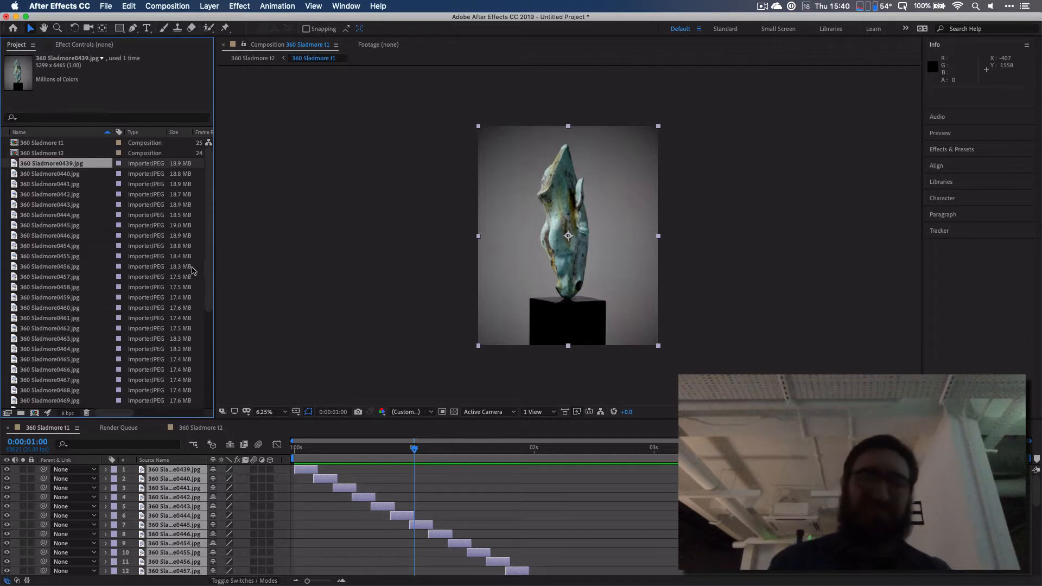
pyautogui.scroll(-5, 171, 340)
pyautogui.keyDown('shift'); pyautogui.click(67, 392); pyautogui.keyUp('shift')
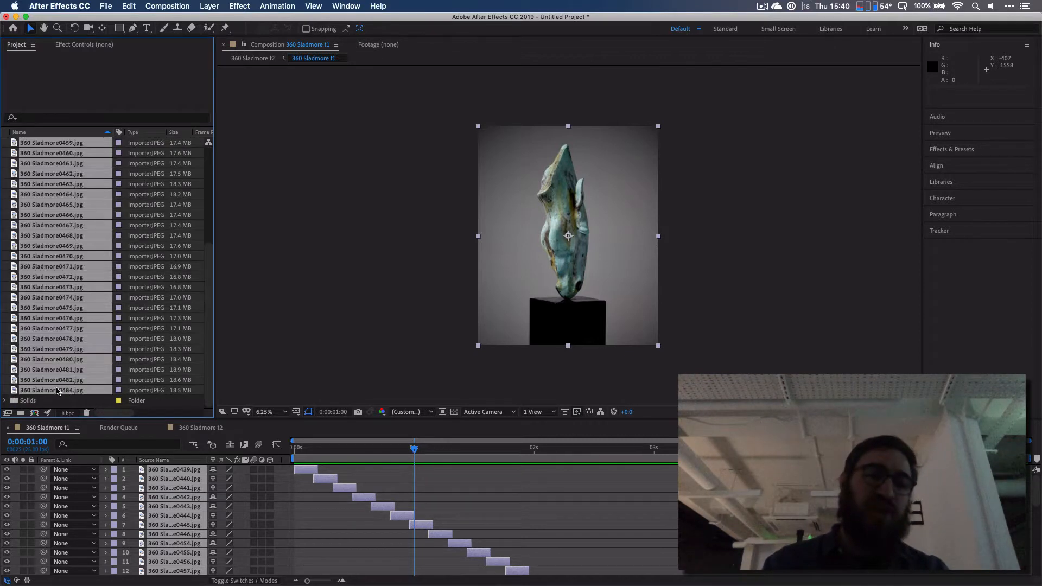
pyautogui.moveTo(67, 391); pyautogui.dragTo(34, 414)
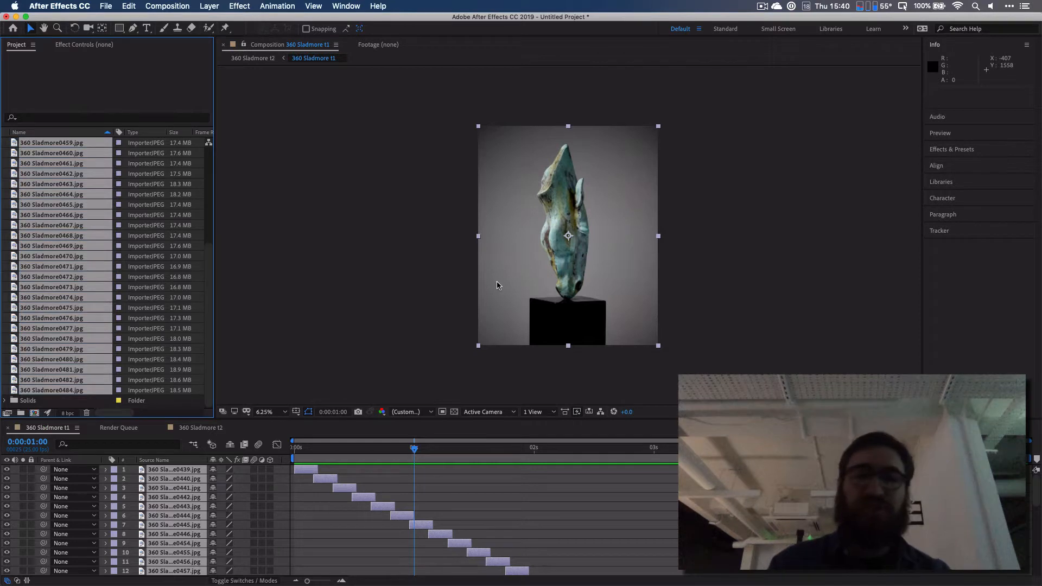
pyautogui.write('3')
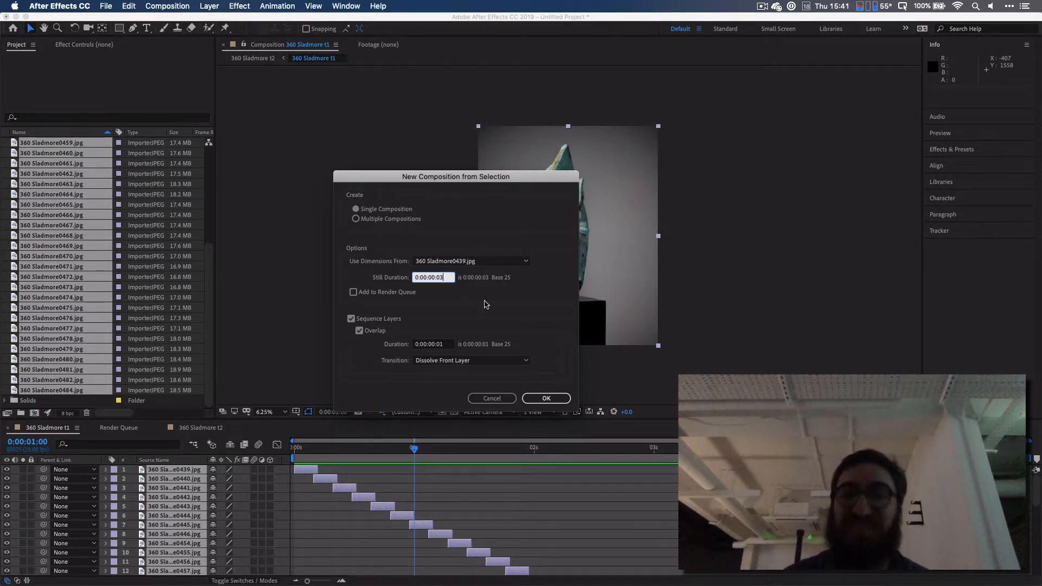
pyautogui.click(492, 399)
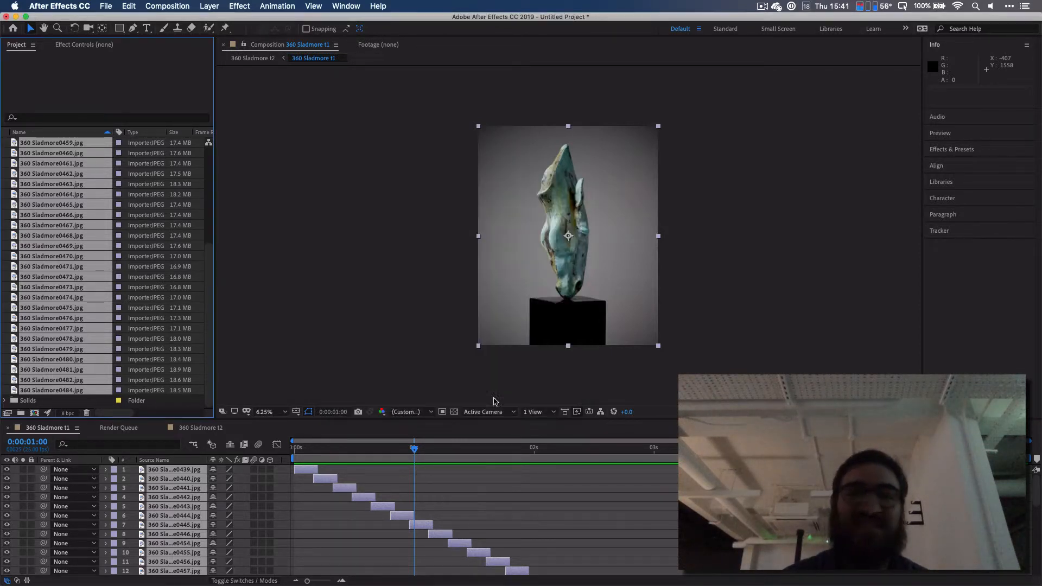
# Return to the project's item list and select the 360 Sladmore t2 composition.
pyautogui.click(89, 48)
pyautogui.click(18, 47)
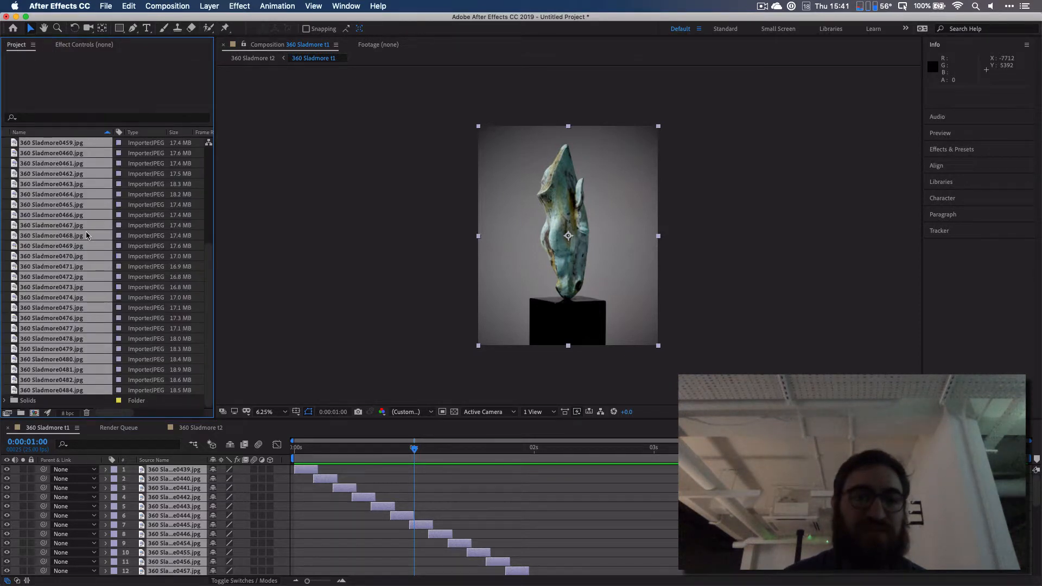
pyautogui.click(80, 163)
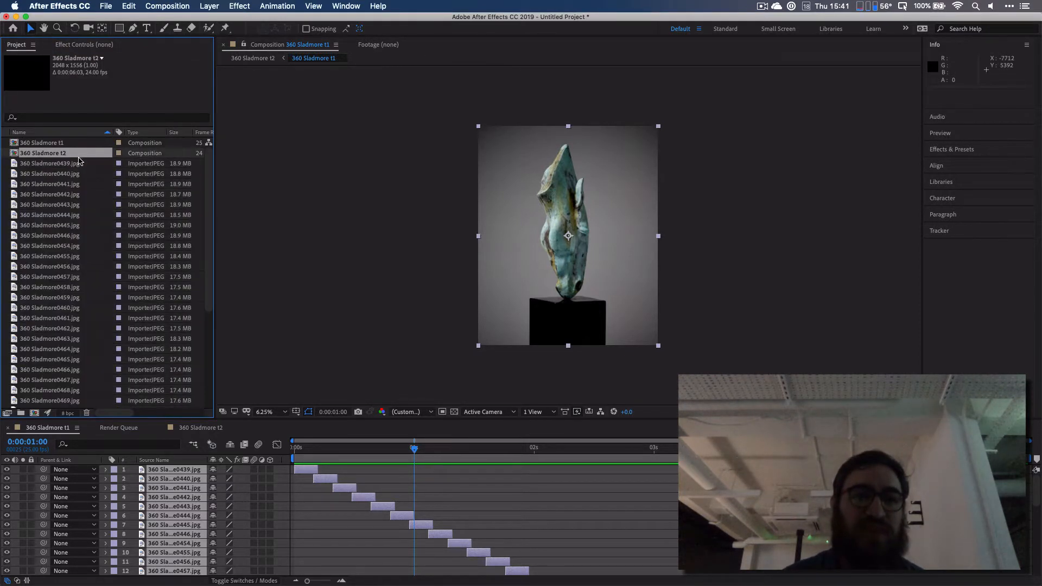
# Create a single composition from photos 0439 to 0484 with 0:00:00:03 stills, sequenced layers, 0:00:00:01 overlap and Dissolve Front Layer transition.
pyautogui.scroll(-5, 82, 171)
pyautogui.keyDown('shift'); pyautogui.click(73, 391); pyautogui.keyUp('shift')
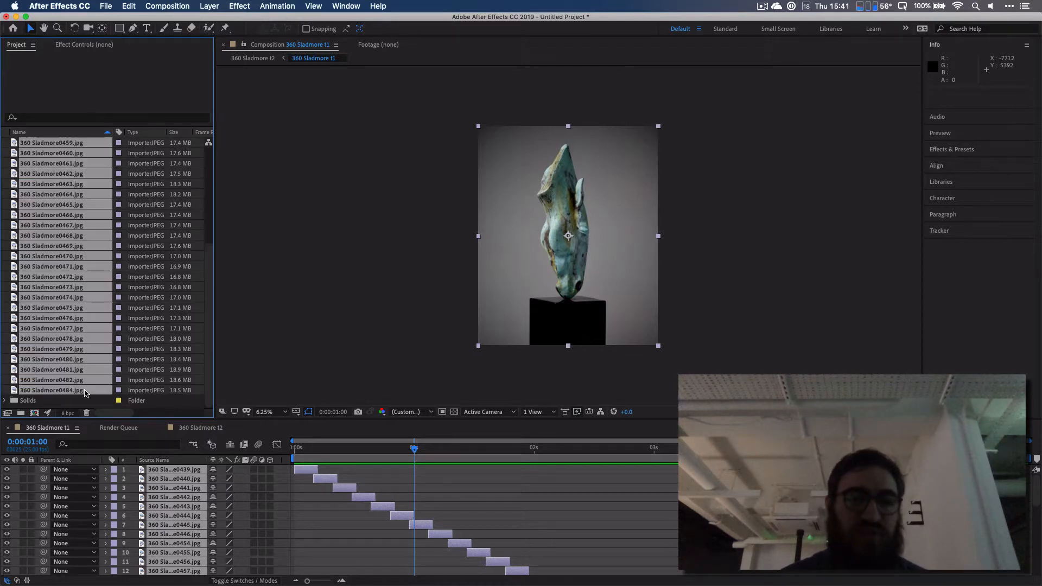
pyautogui.moveTo(48, 401); pyautogui.dragTo(35, 416)
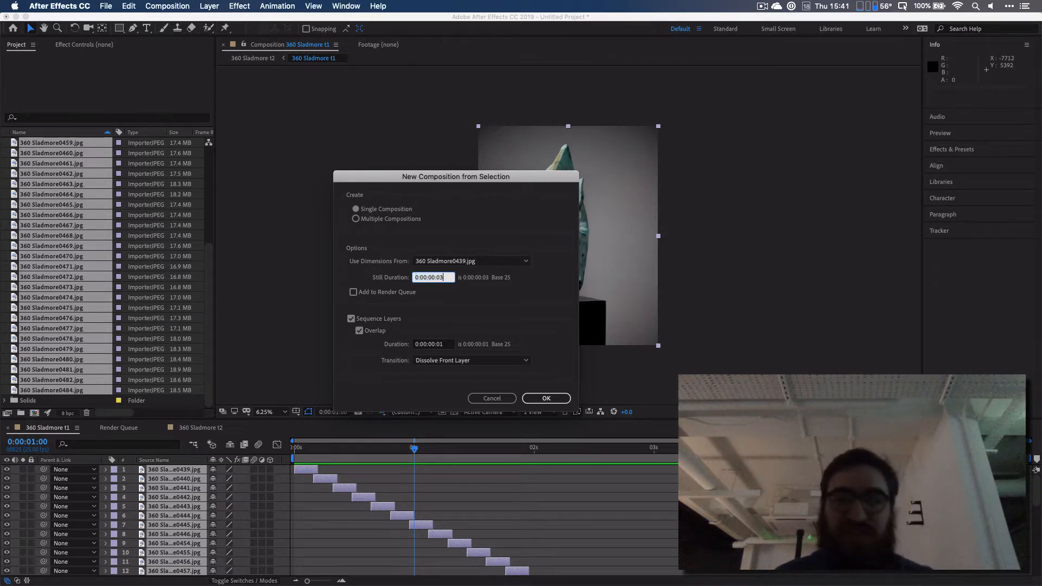
pyautogui.press('Return')
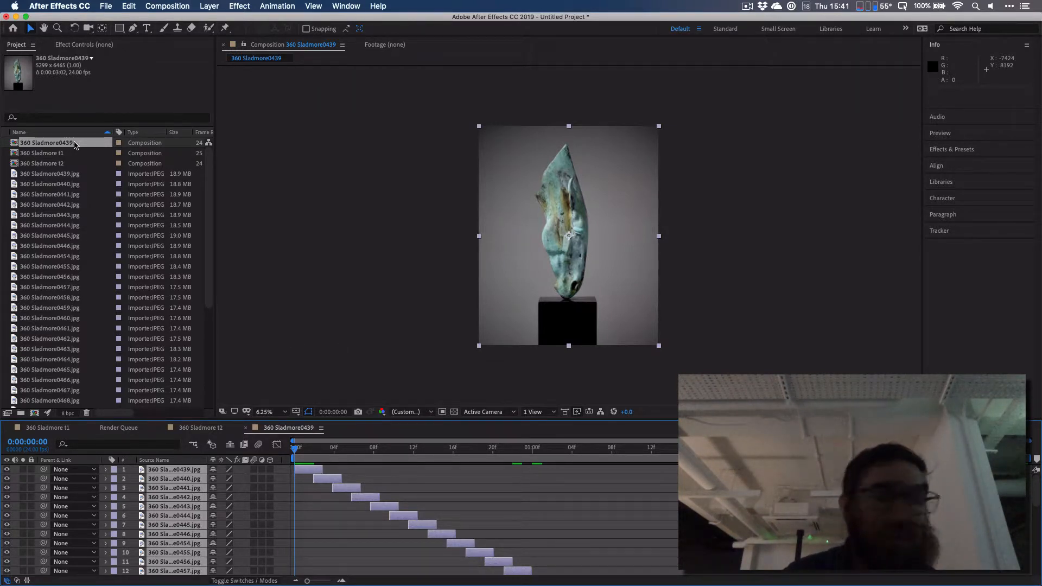
# Check the sequenced photo layers in the new 360 Sladmore0439 composition and play the rotation from its first frame.
pyautogui.scroll(-8, 488, 488)
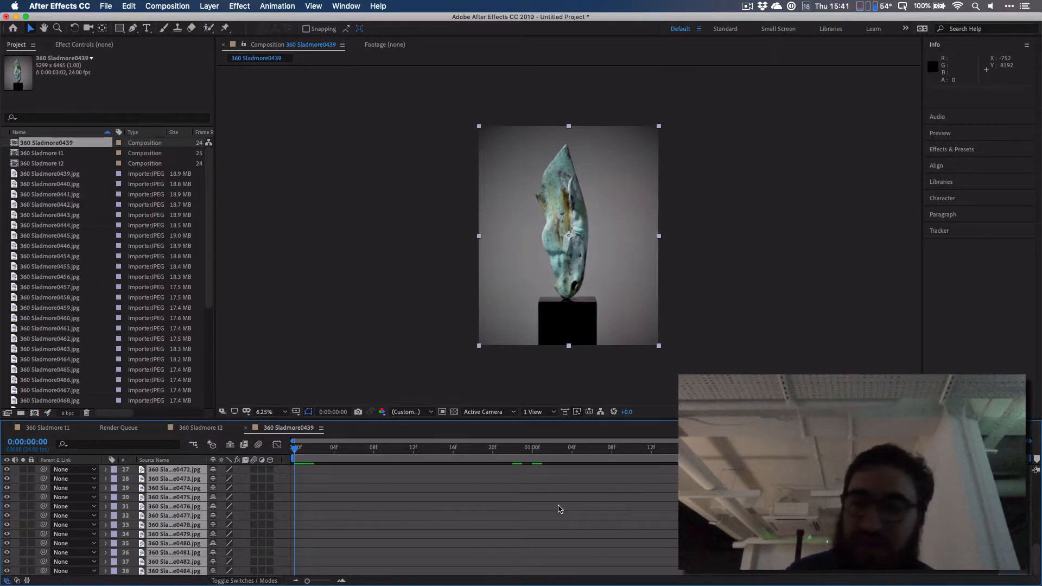
pyautogui.scroll(8, 560, 509)
pyautogui.scroll(-8, 558, 507)
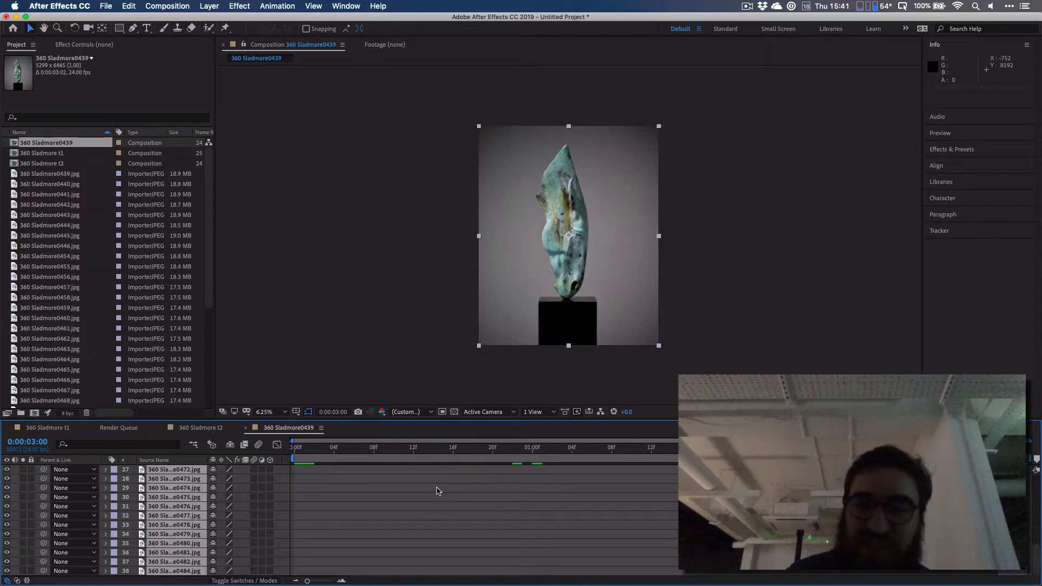
pyautogui.scroll(8, 438, 489)
pyautogui.click(295, 450)
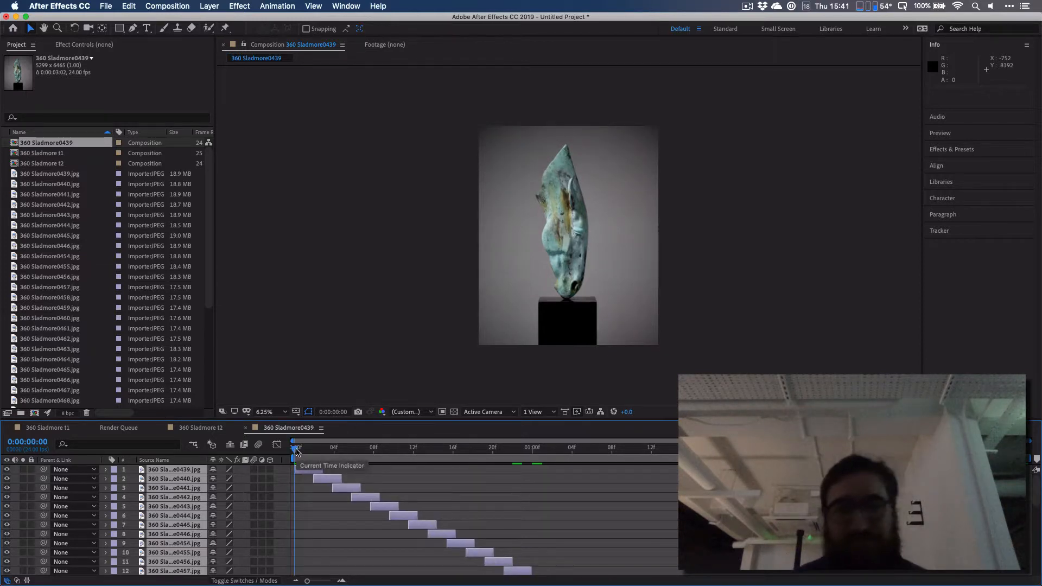
pyautogui.press('space')
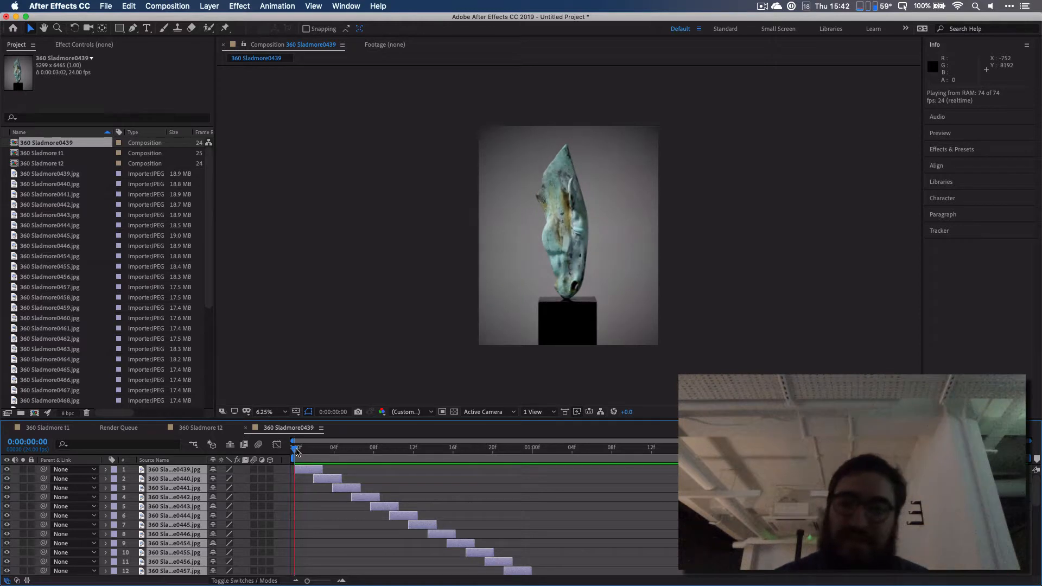
pyautogui.press('space')
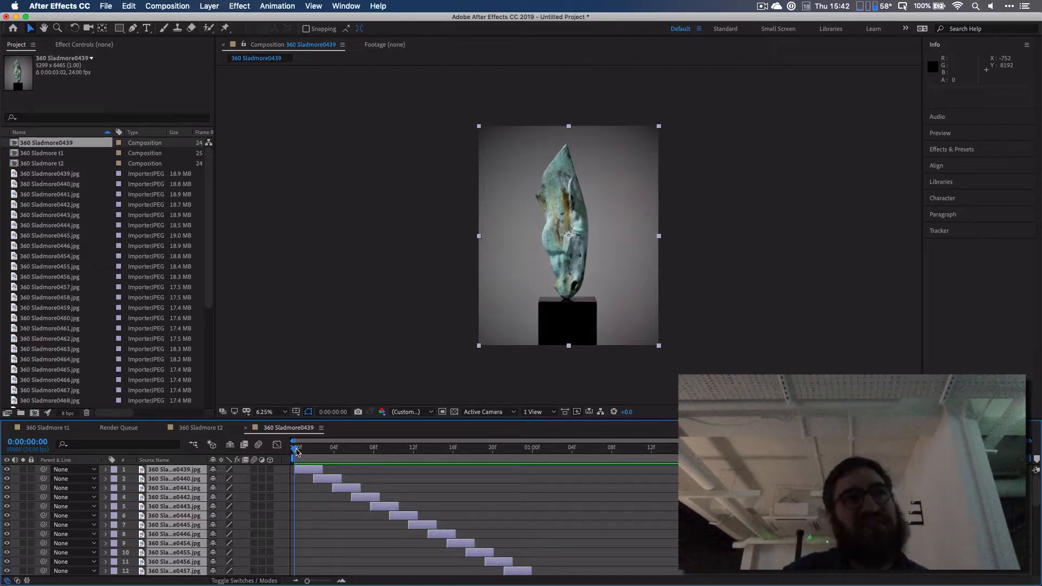
# Open the 360 Sladmore t2 composition and copy its cartoon, base and colour correction layers.
pyautogui.doubleClick(62, 163)
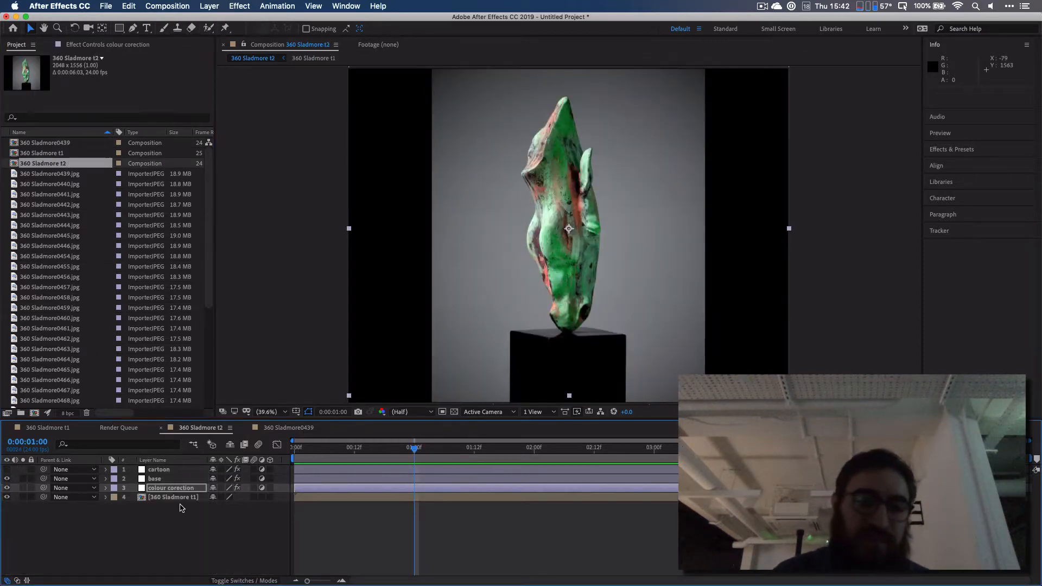
pyautogui.rightClick(179, 492)
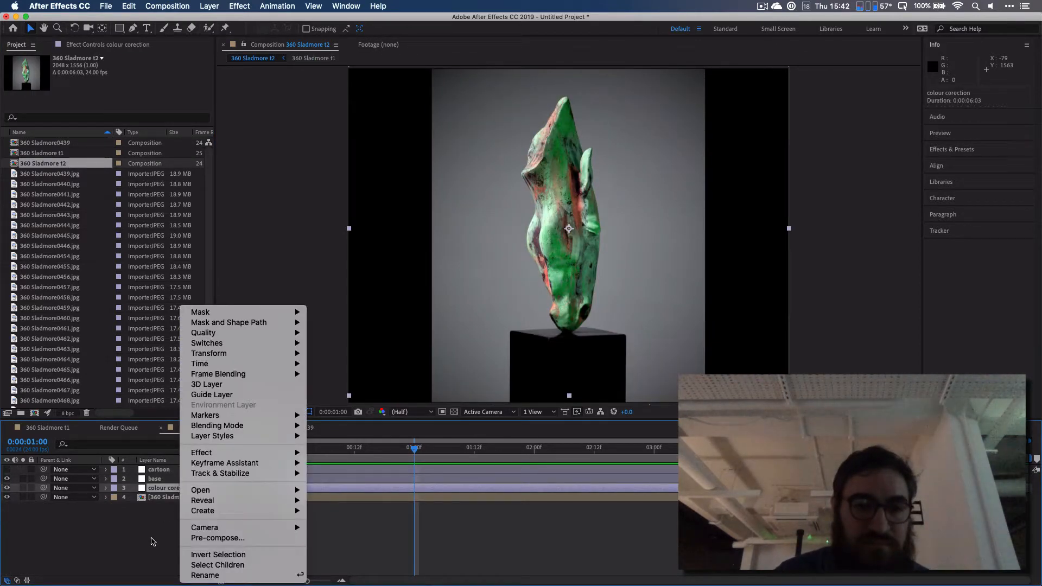
pyautogui.press('Escape')
pyautogui.keyDown('shift'); pyautogui.click(173, 470); pyautogui.keyUp('shift')
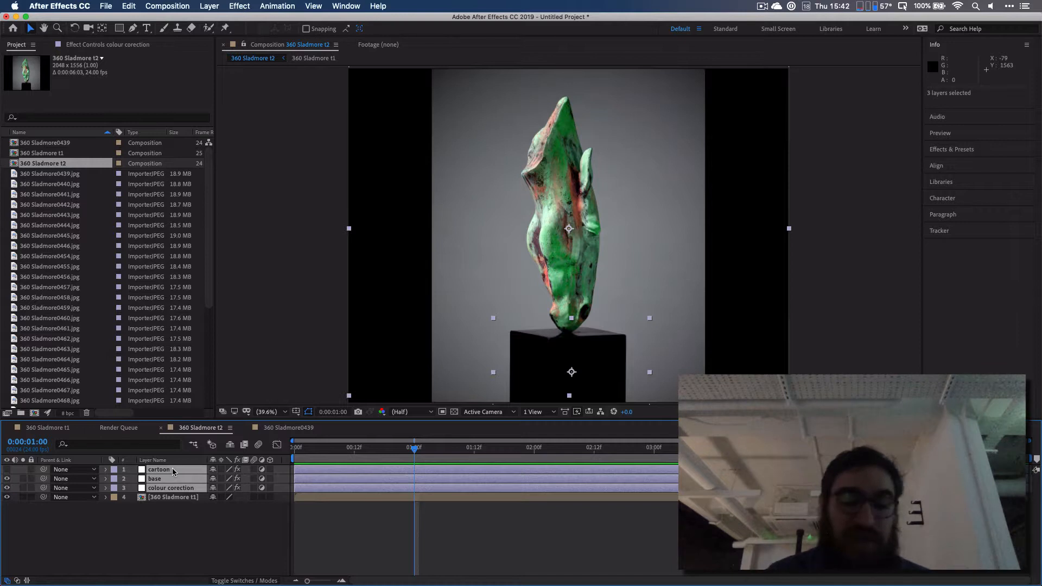
pyautogui.press('super+c')
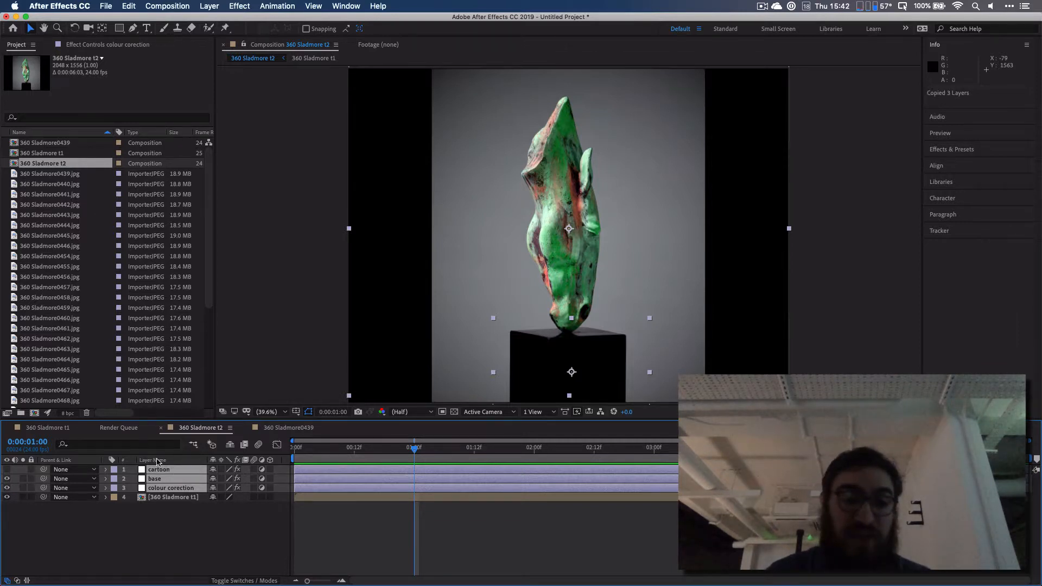
# Nest the 360 Sladmore0439 composition in a new composition of its own and move to 0:00:03:00.
pyautogui.click(68, 143)
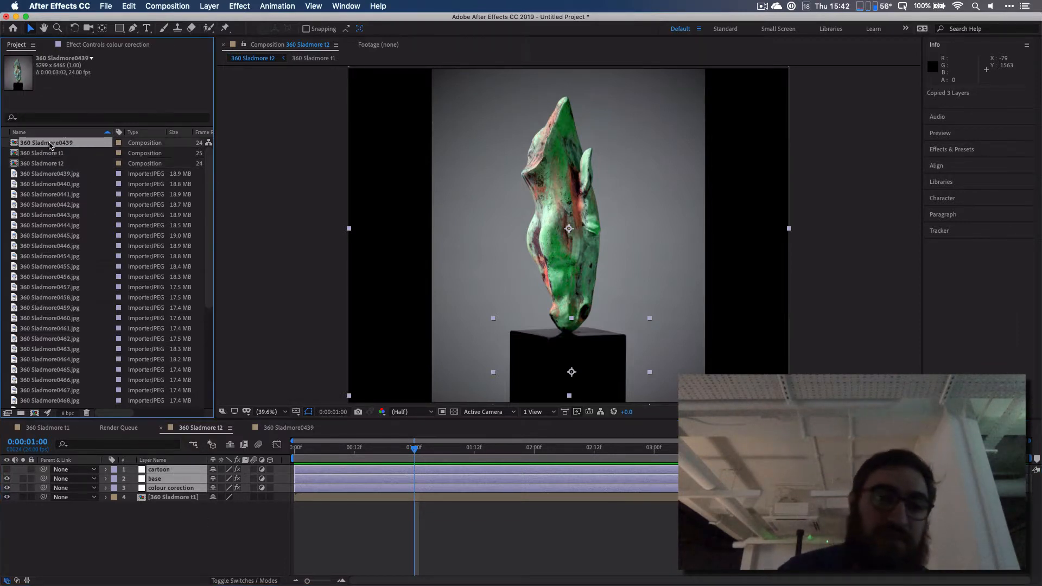
pyautogui.moveTo(66, 143); pyautogui.dragTo(34, 413)
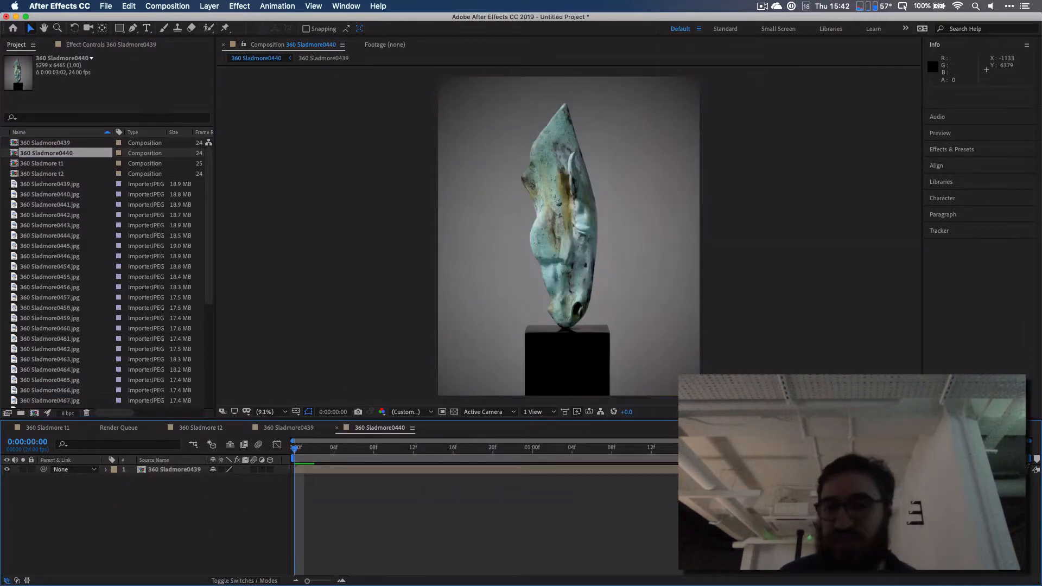
pyautogui.click(1007, 448)
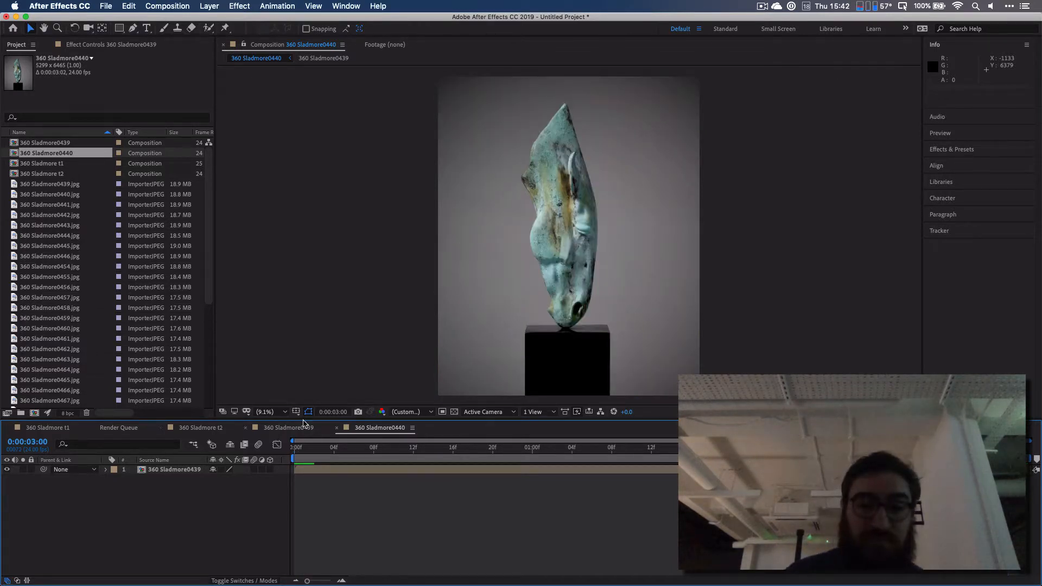
# Copy the cartoon, base and colour correction layers from 360 Sladmore t2 and paste them into the 360 Sladmore0440 composition.
pyautogui.click(199, 429)
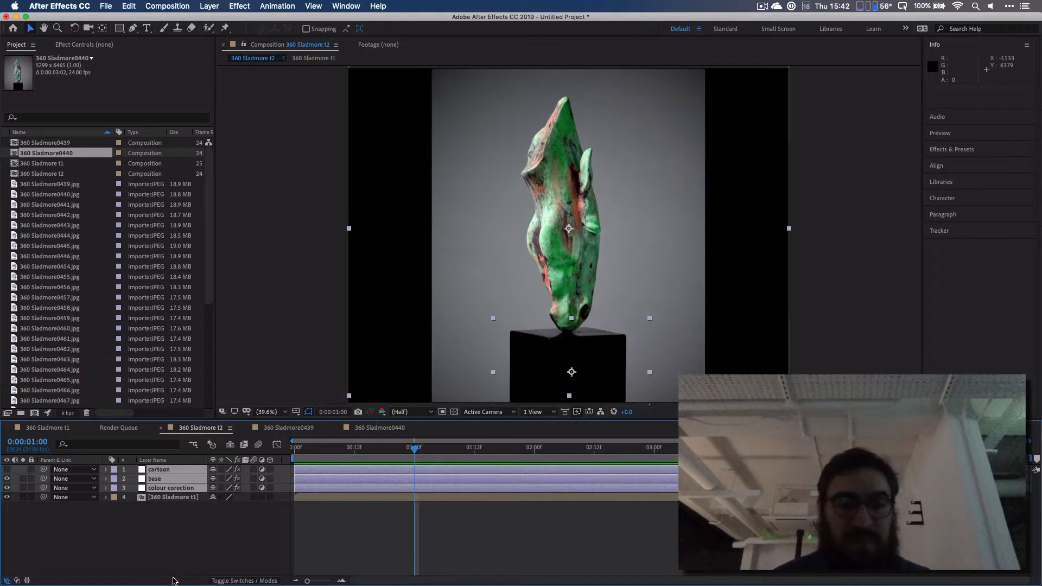
pyautogui.click(159, 470)
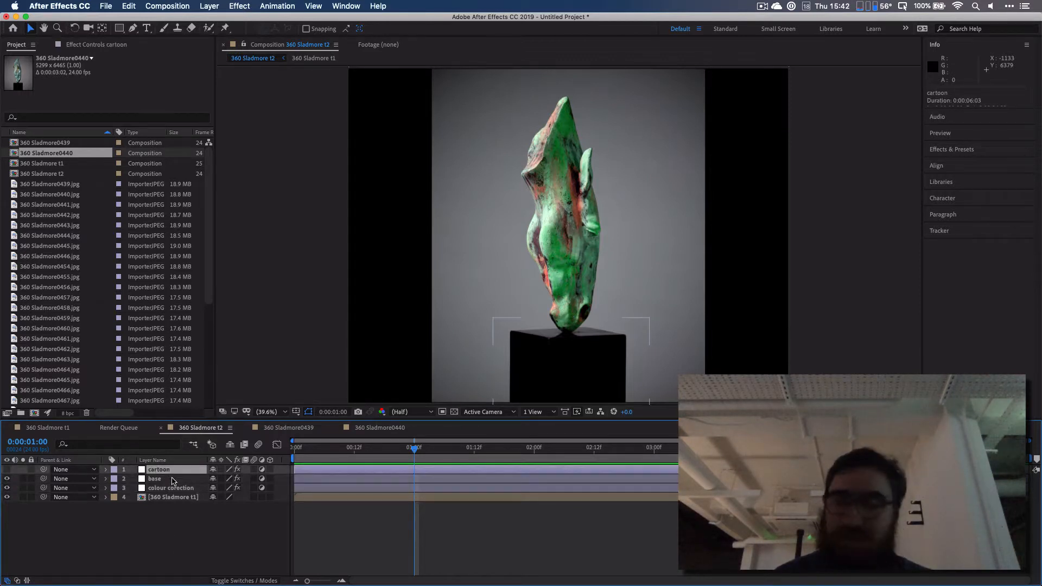
pyautogui.keyDown('shift'); pyautogui.click(187, 490); pyautogui.keyUp('shift')
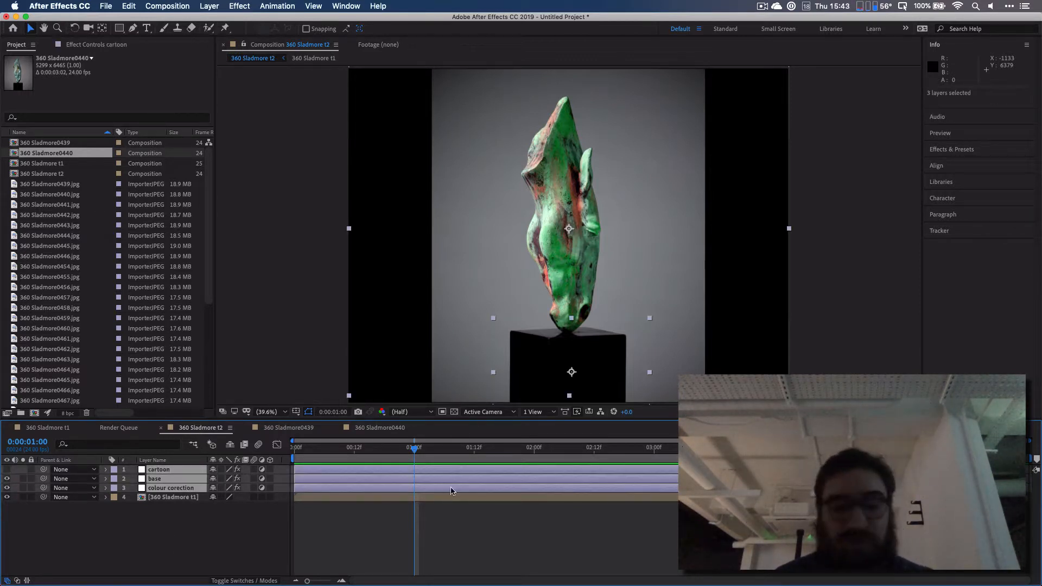
pyautogui.press('super+c')
pyautogui.click(380, 428)
pyautogui.press('super+v')
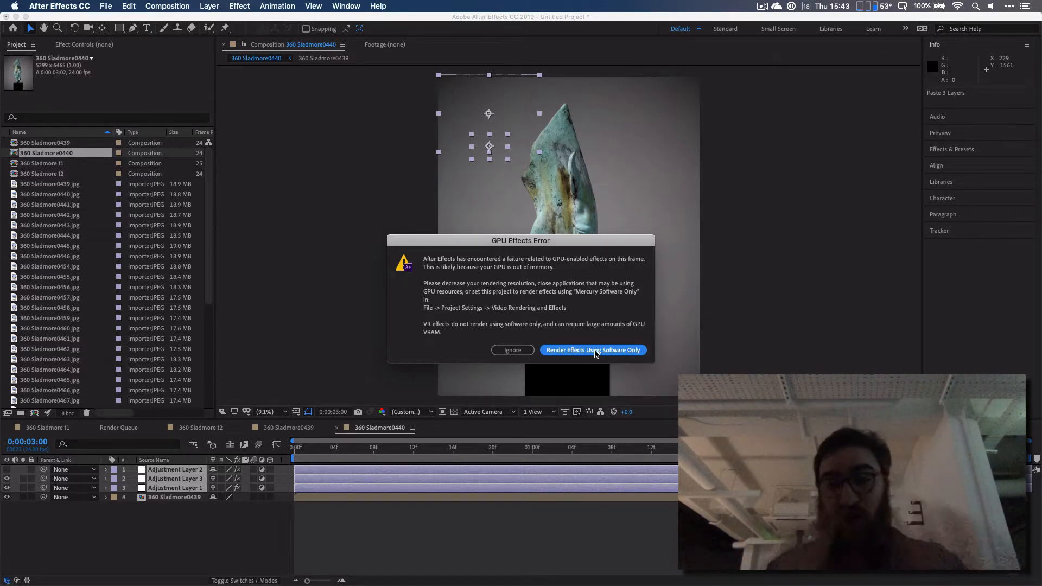
# Ignore the first GPU effects error, move to 0:00:00:23 and choose to render effects using software only.
pyautogui.click(512, 350)
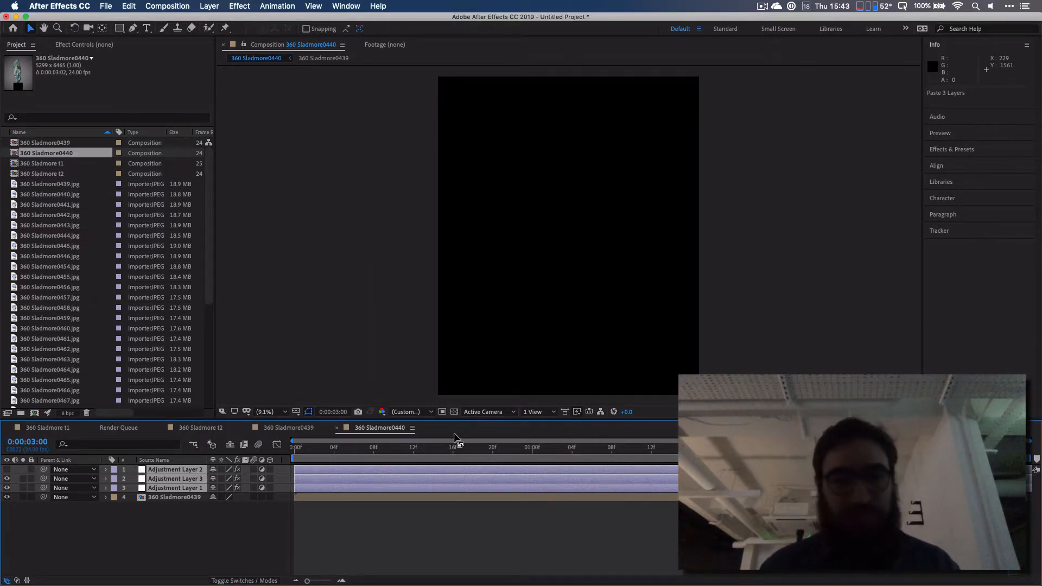
pyautogui.click(522, 449)
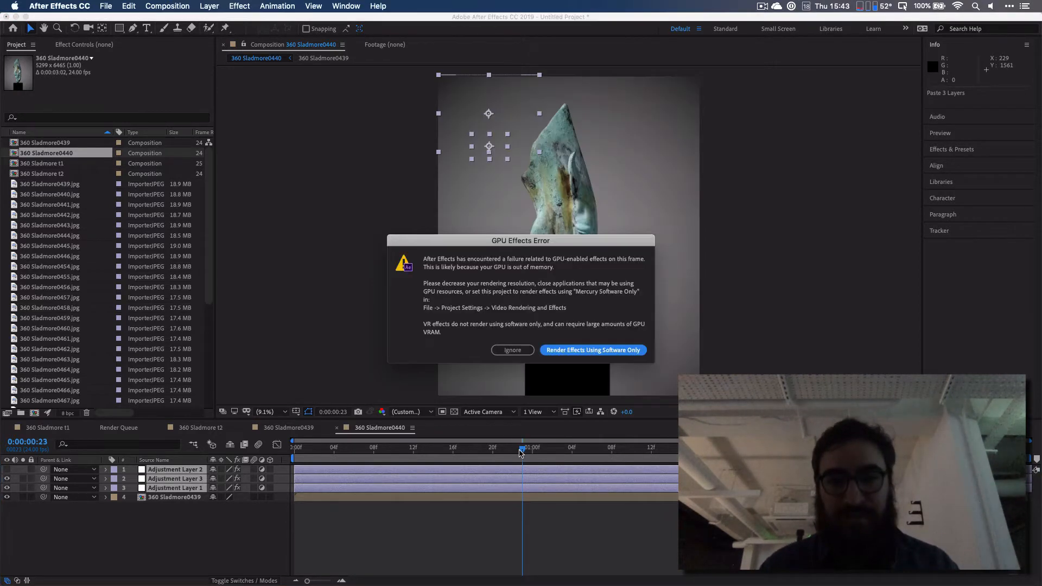
pyautogui.click(584, 356)
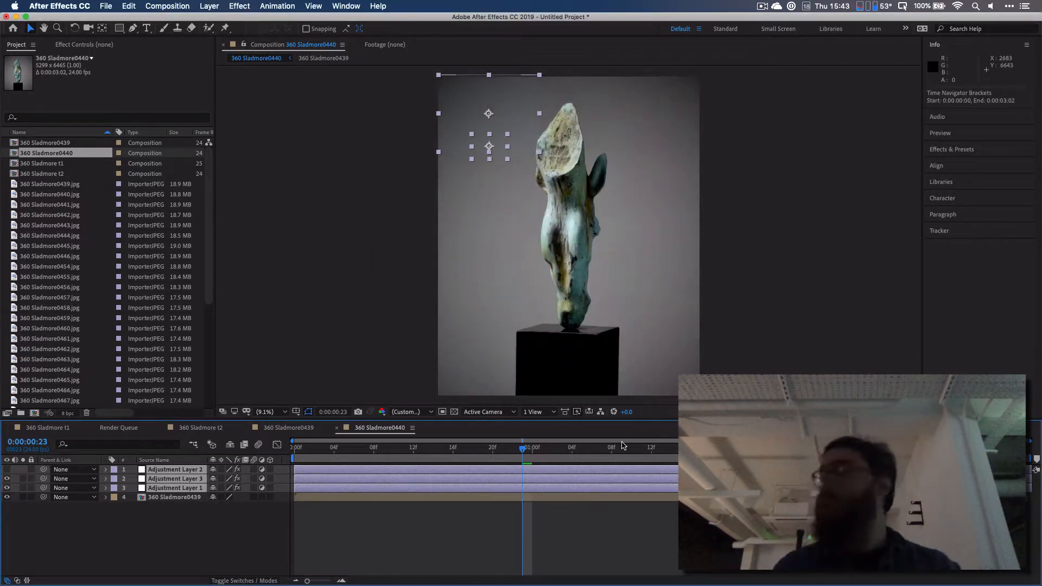
# Delete the three pasted adjustment layers and close the 360 Sladmore0440 and 360 Sladmore0439 timelines.
pyautogui.press('Delete')
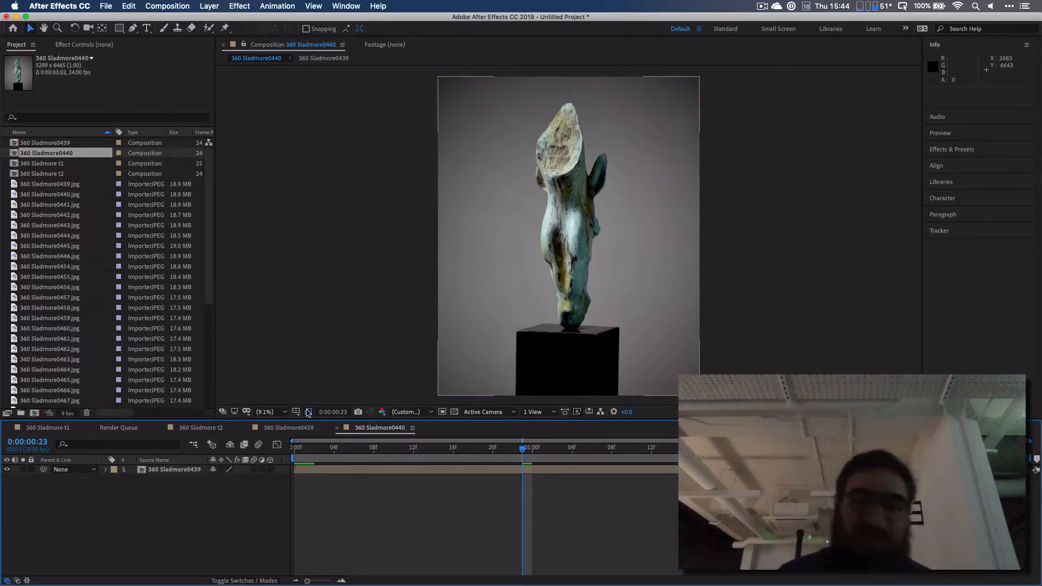
pyautogui.click(338, 429)
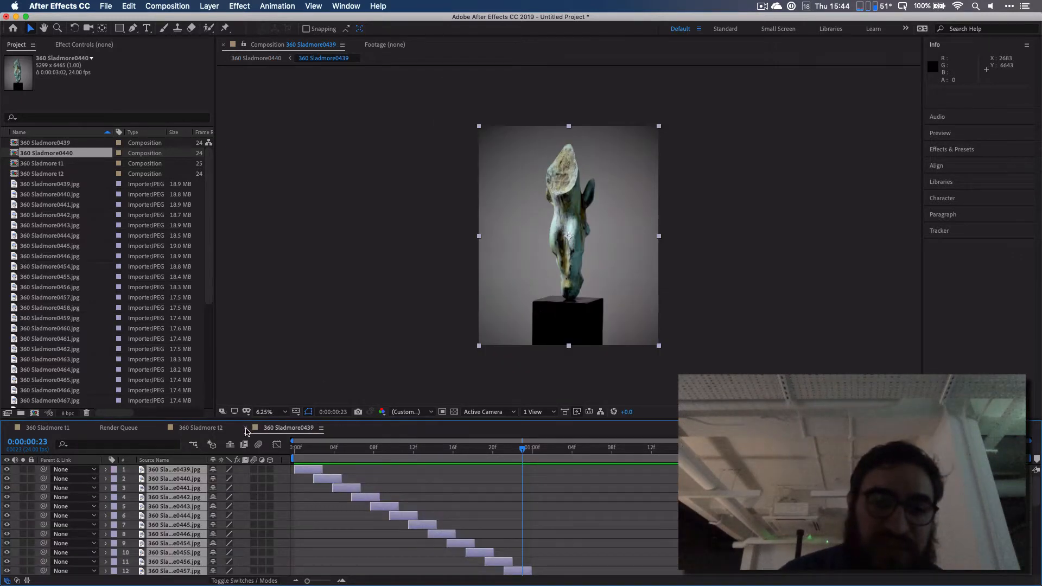
pyautogui.click(248, 430)
# Hide the 360 Sladmore t1 layer in the 360 Sladmore t2 composition.
pyautogui.click(195, 537)
pyautogui.click(181, 498)
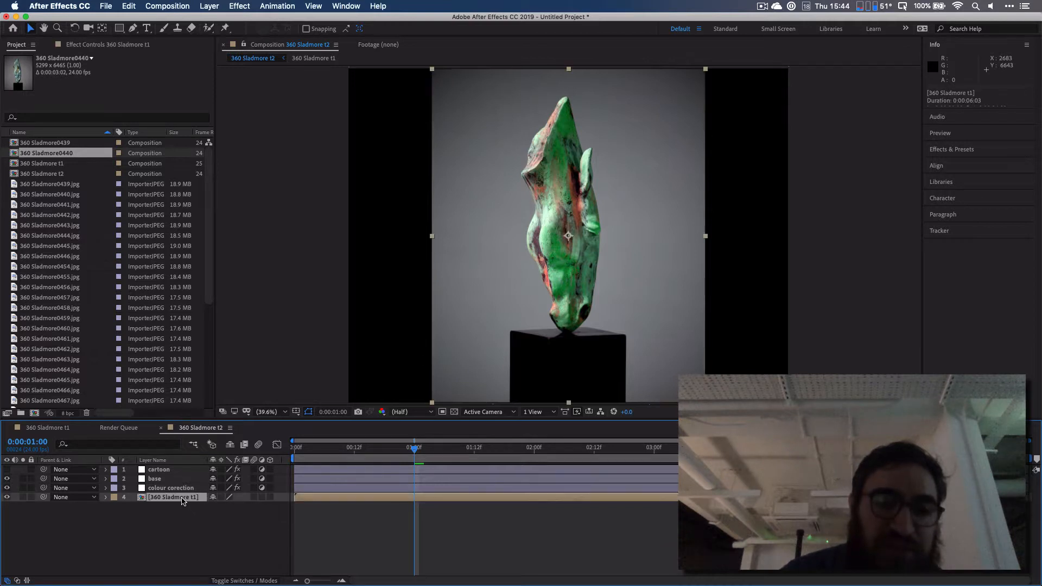
pyautogui.click(7, 497)
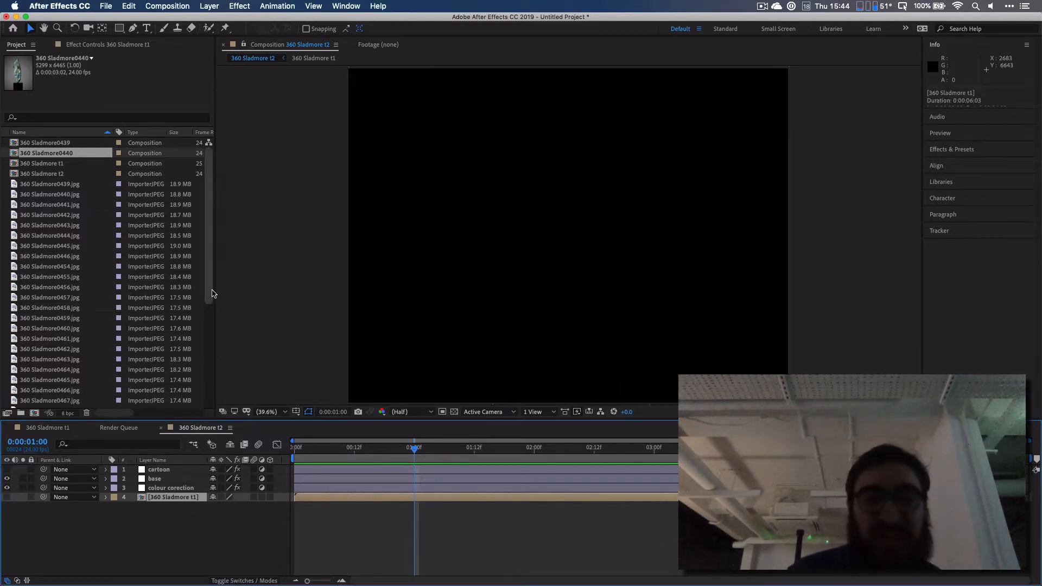
# Identify the nested 360 Sladmore0440 composition among the project items and delete it from the project.
pyautogui.click(57, 143)
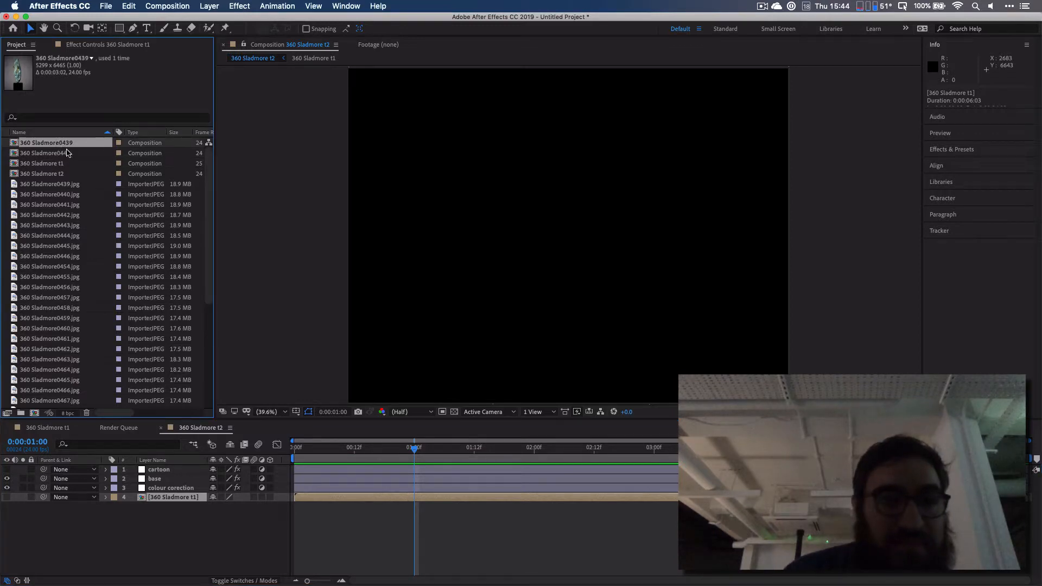
pyautogui.click(67, 155)
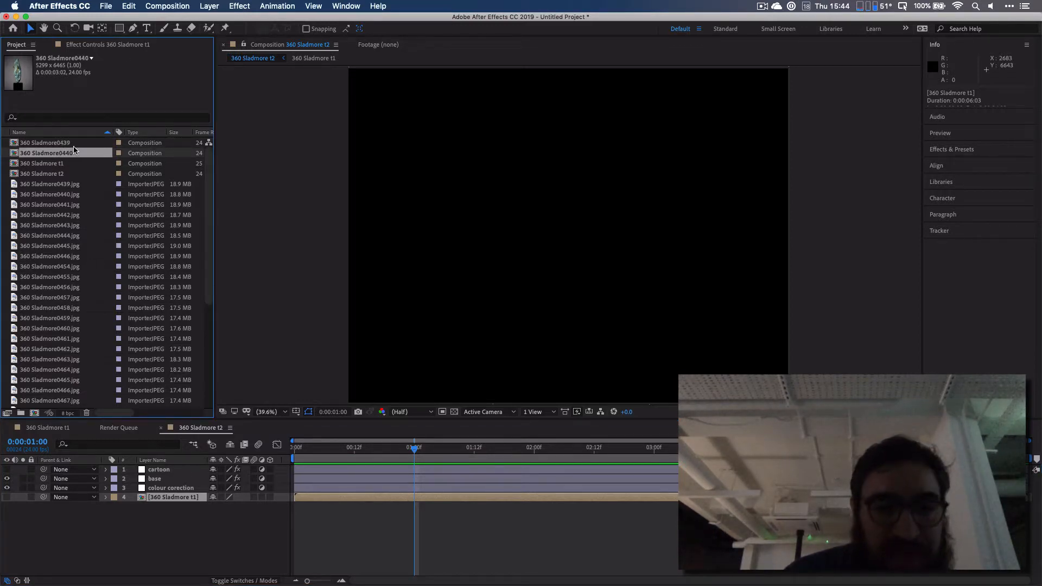
pyautogui.doubleClick(71, 143)
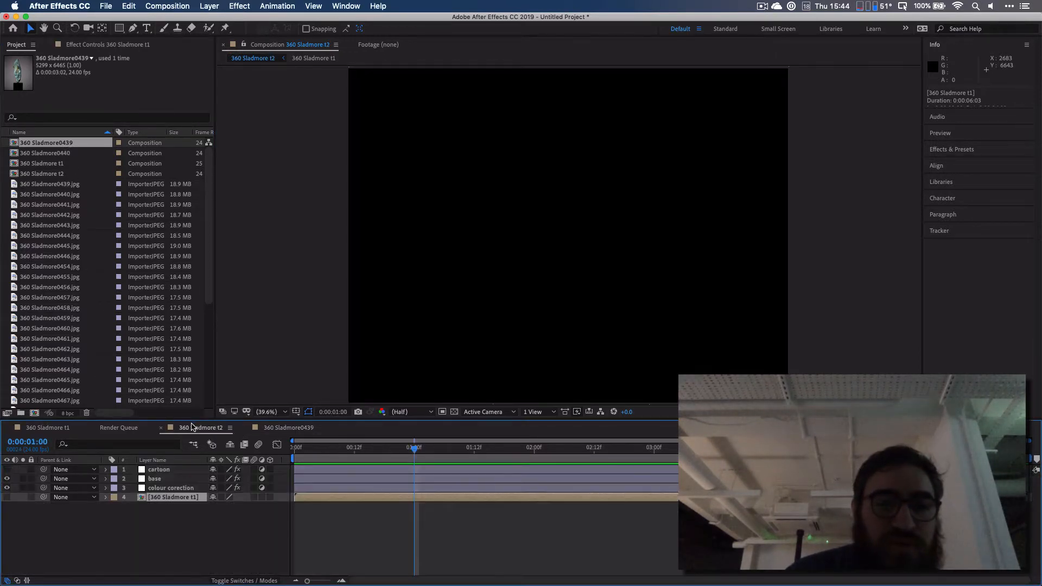
pyautogui.click(198, 427)
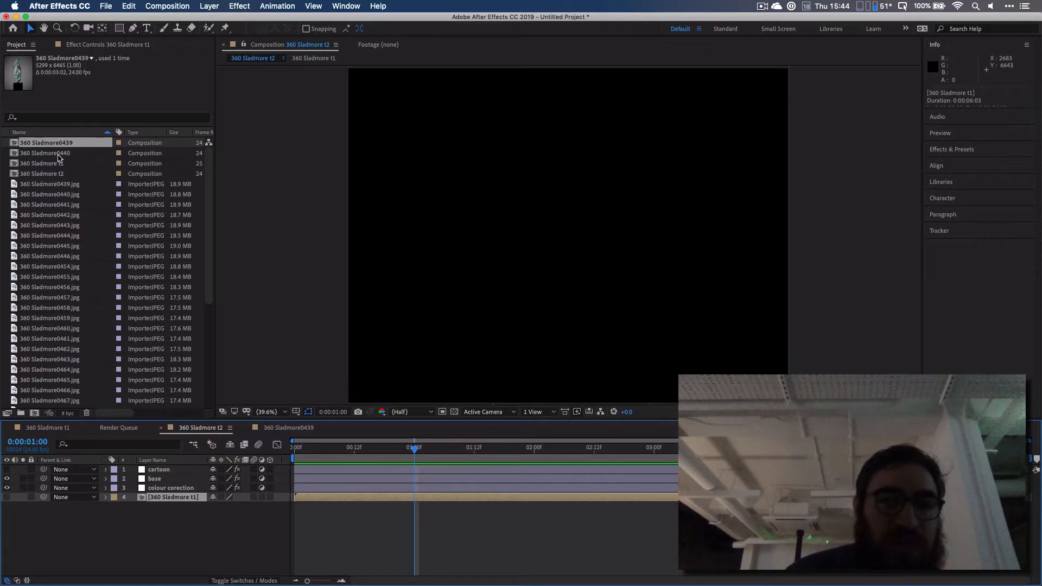
pyautogui.rightClick(59, 156)
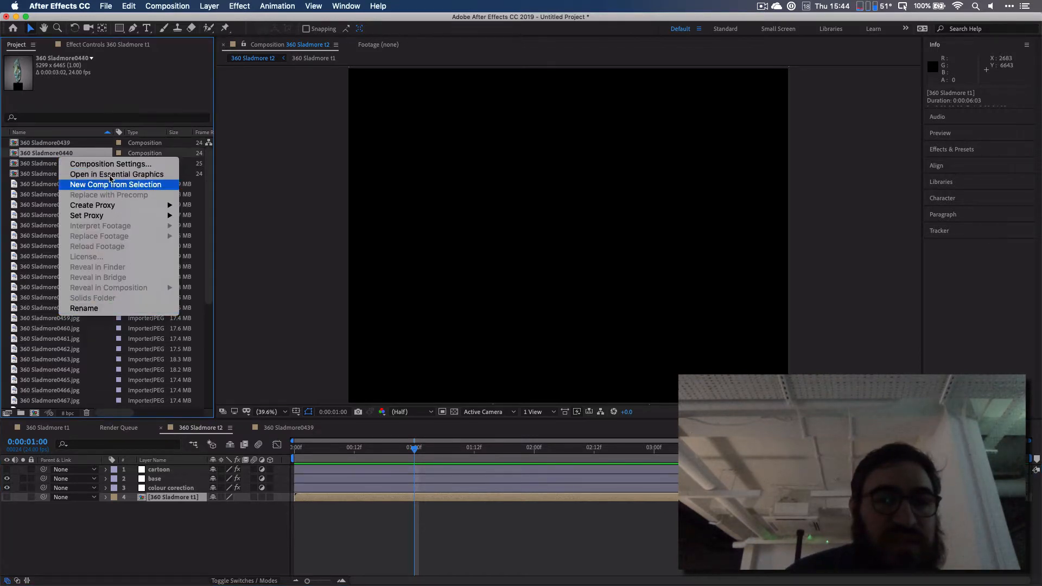
pyautogui.click(48, 154)
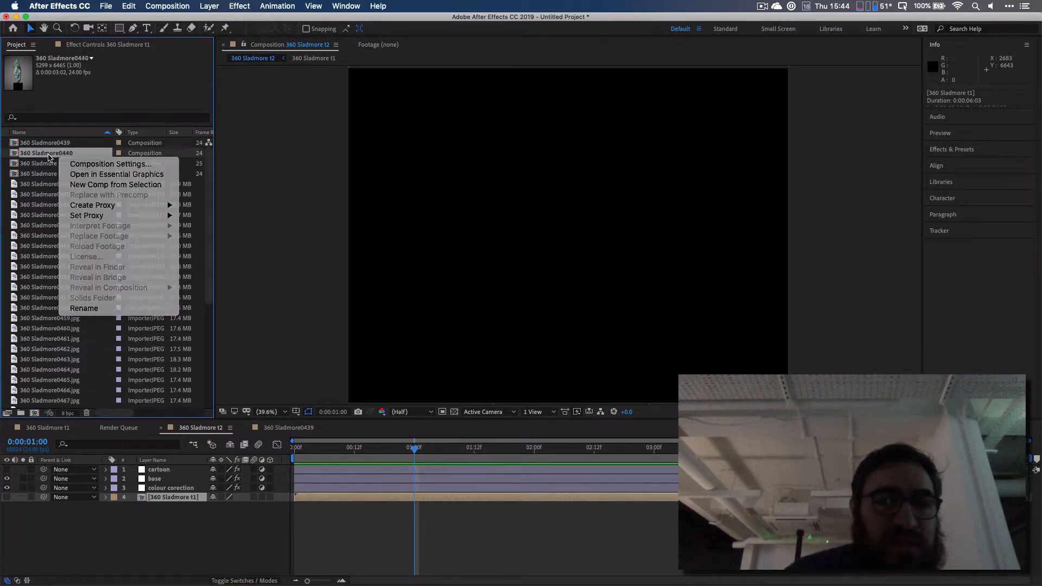
pyautogui.click(87, 414)
pyautogui.press('Return')
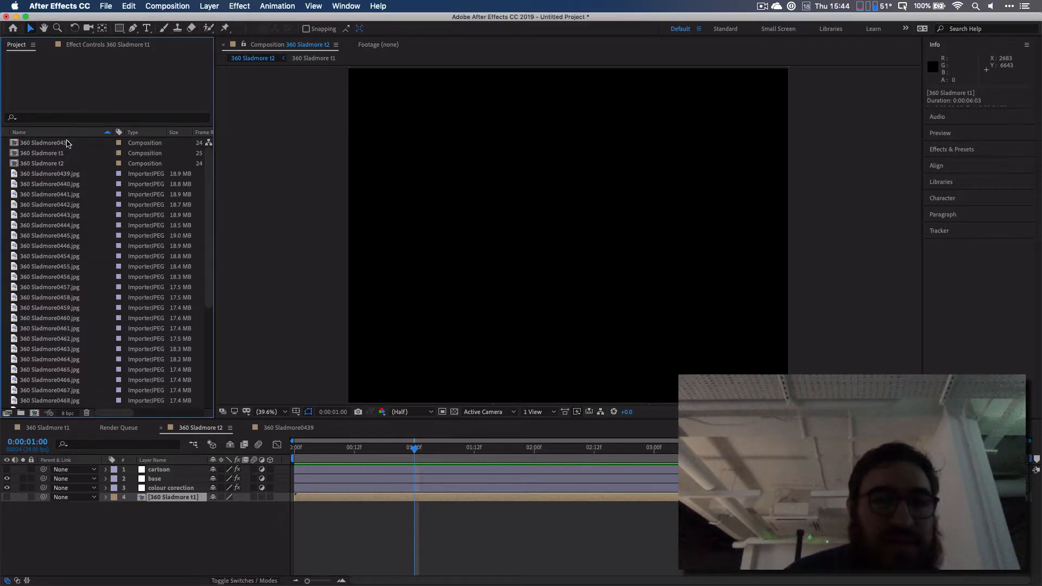
# Add the 360 Sladmore0439 composition to 360 Sladmore t2, directly below the colour correction layer and above the 360 Sladmore t1 layer.
pyautogui.click(66, 144)
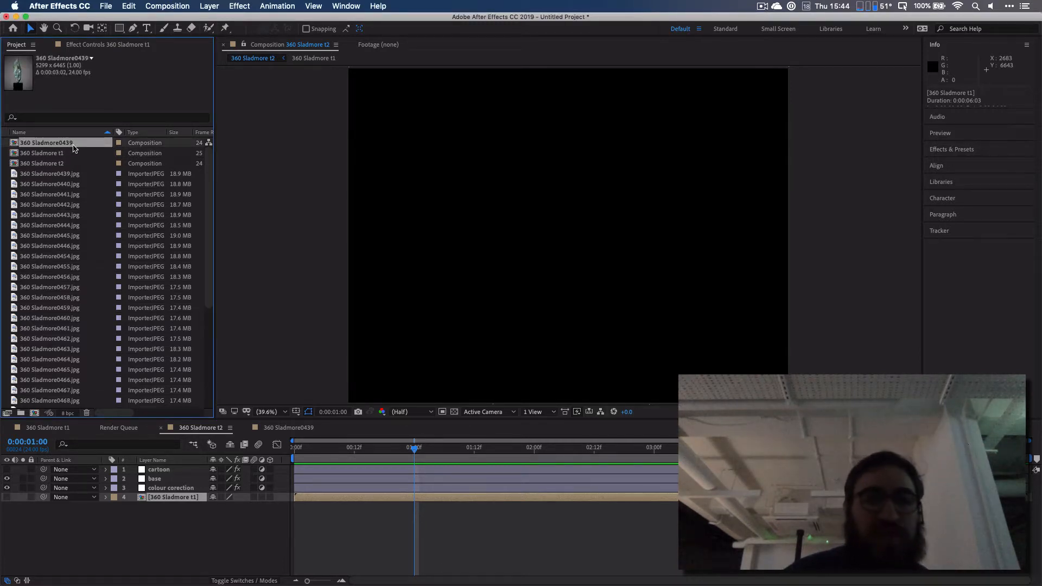
pyautogui.moveTo(74, 149)
pyautogui.mouseDown()
pyautogui.moveTo(209, 454)
pyautogui.moveTo(197, 515)
pyautogui.moveTo(187, 498)
pyautogui.mouseUp()
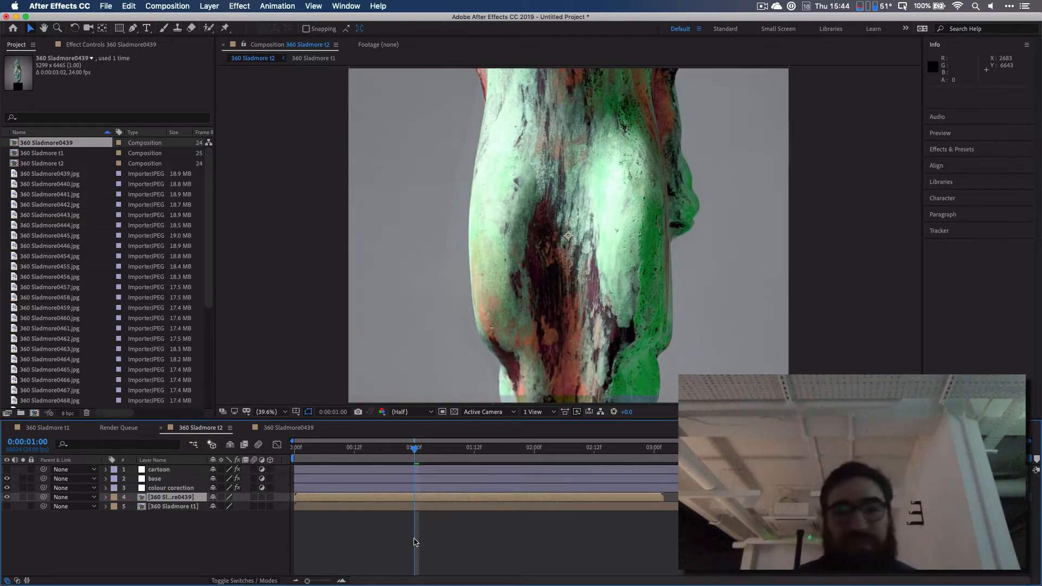
# Set the scale of the 360 Sladmore0439 layer in 360 Sladmore t2 to 24%.
pyautogui.click(106, 498)
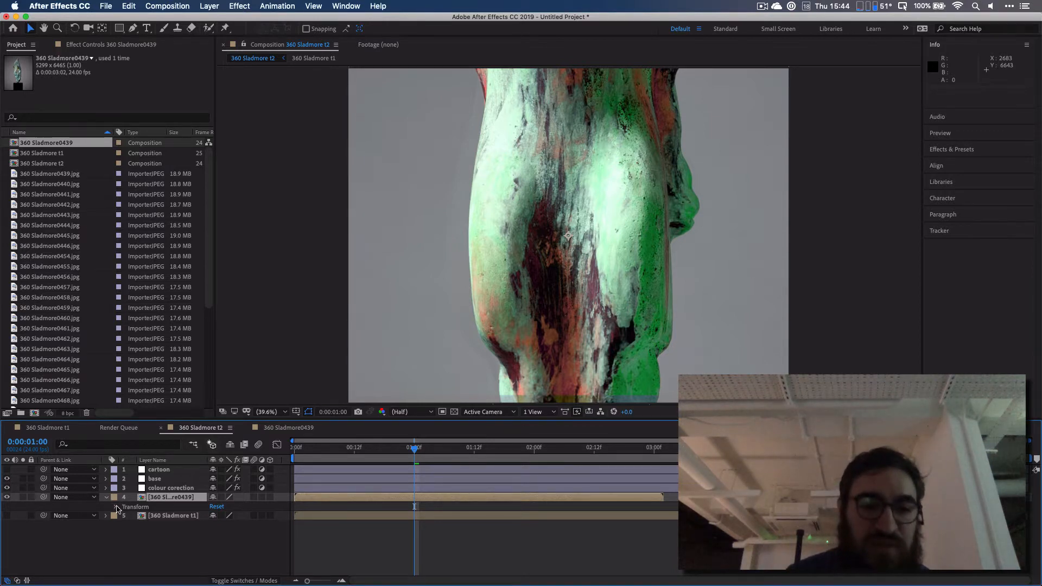
pyautogui.click(116, 507)
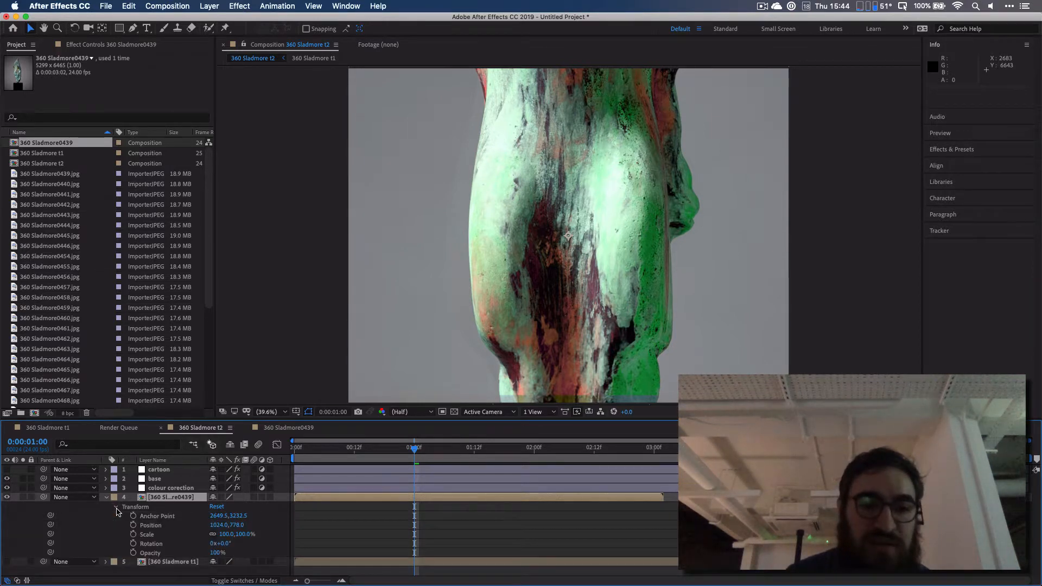
pyautogui.click(224, 535)
pyautogui.write('24')
pyautogui.press('Return')
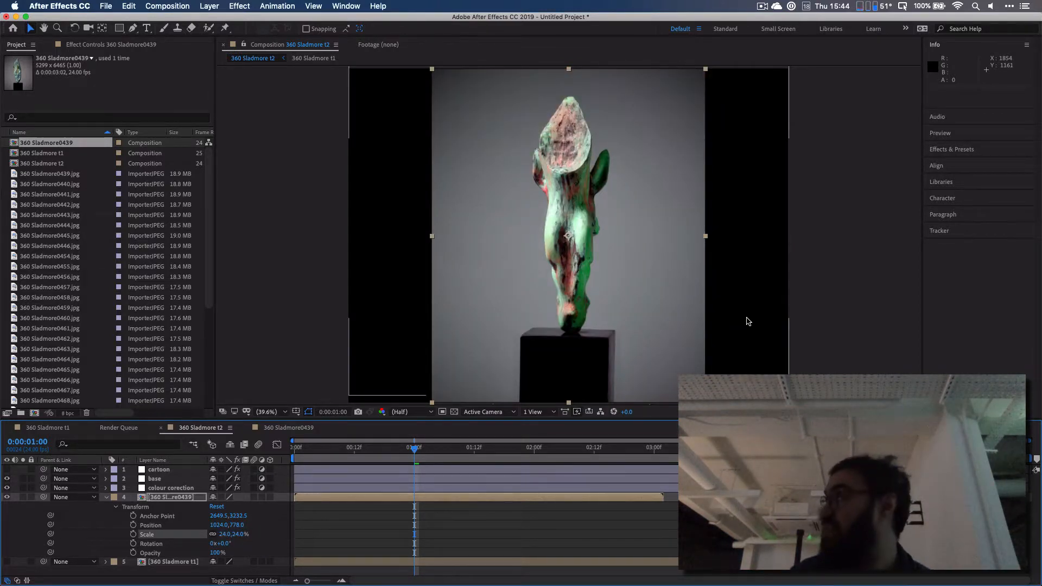
# Locate the frame where the 360 Sladmore0439 layer ends and check the duration in the 360 Sladmore t2 composition settings.
pyautogui.moveTo(667, 448); pyautogui.dragTo(622, 459)
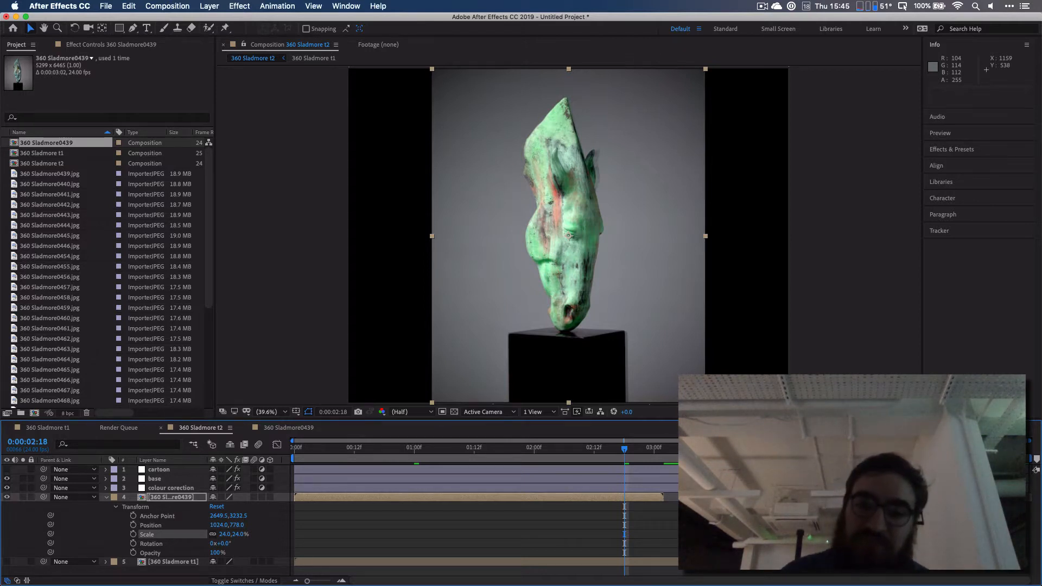
pyautogui.click(654, 448)
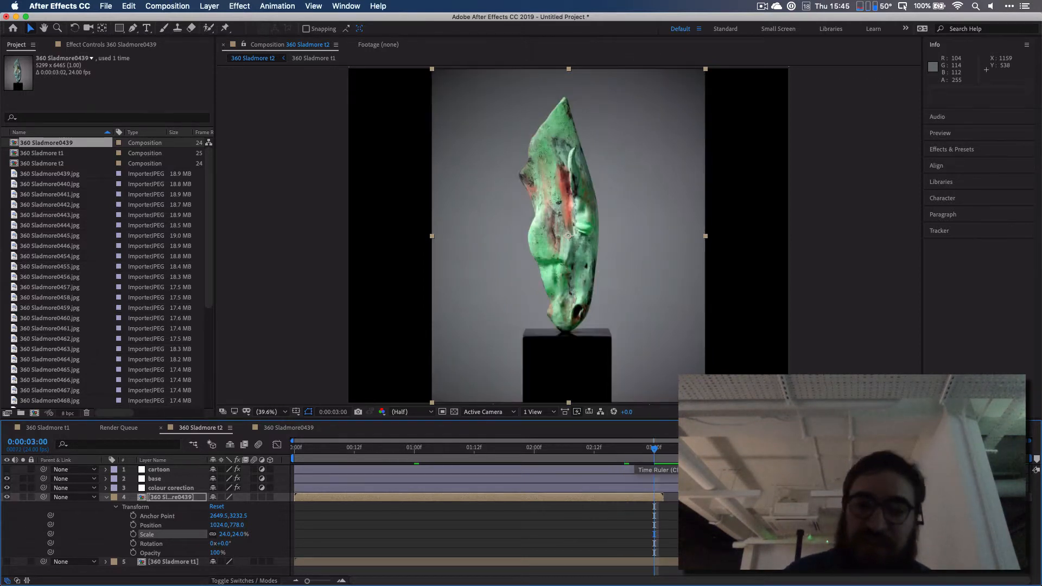
pyautogui.click(659, 450)
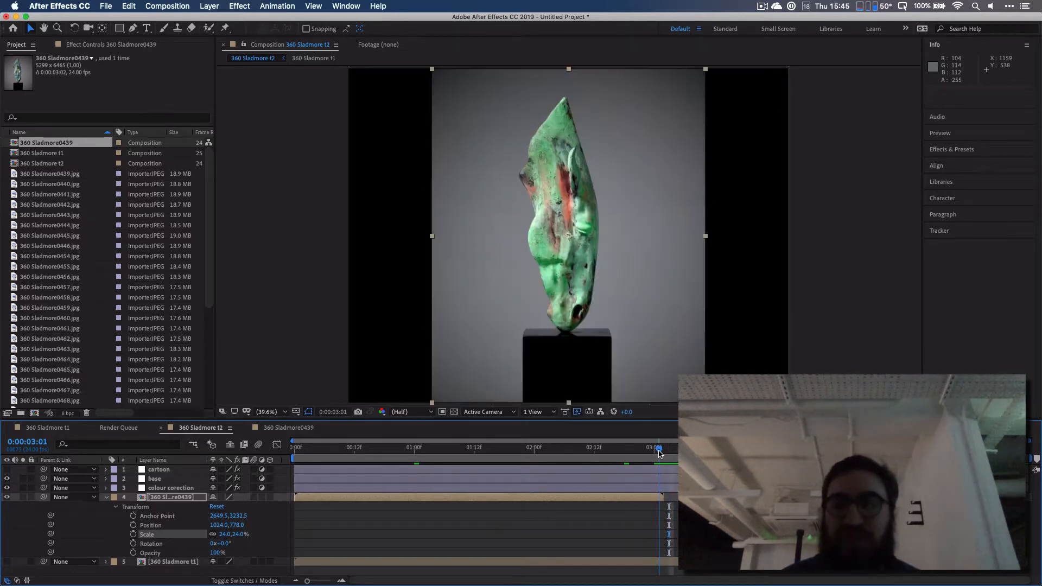
pyautogui.click(663, 449)
pyautogui.click(179, 6)
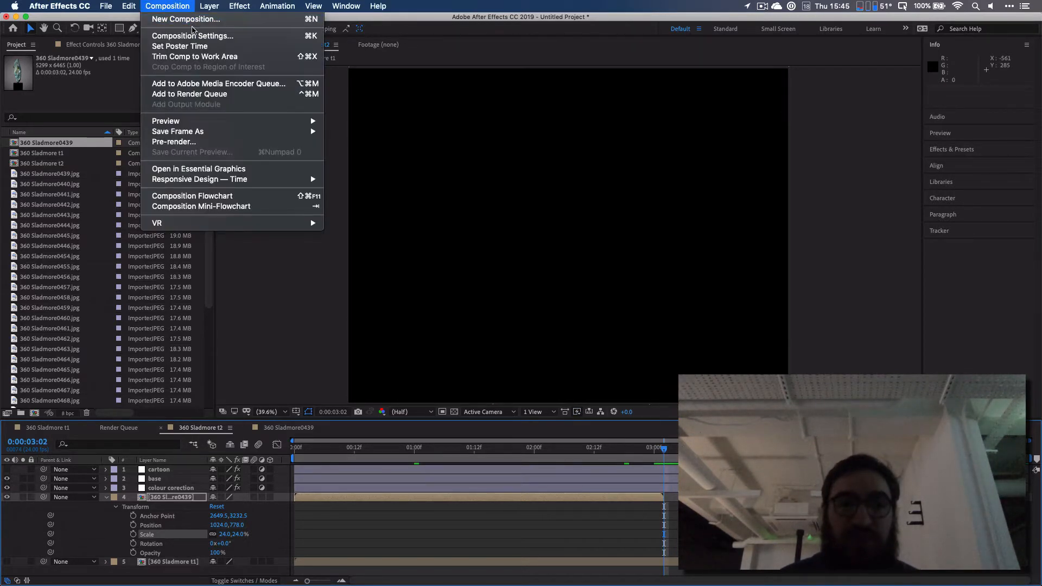
pyautogui.click(192, 36)
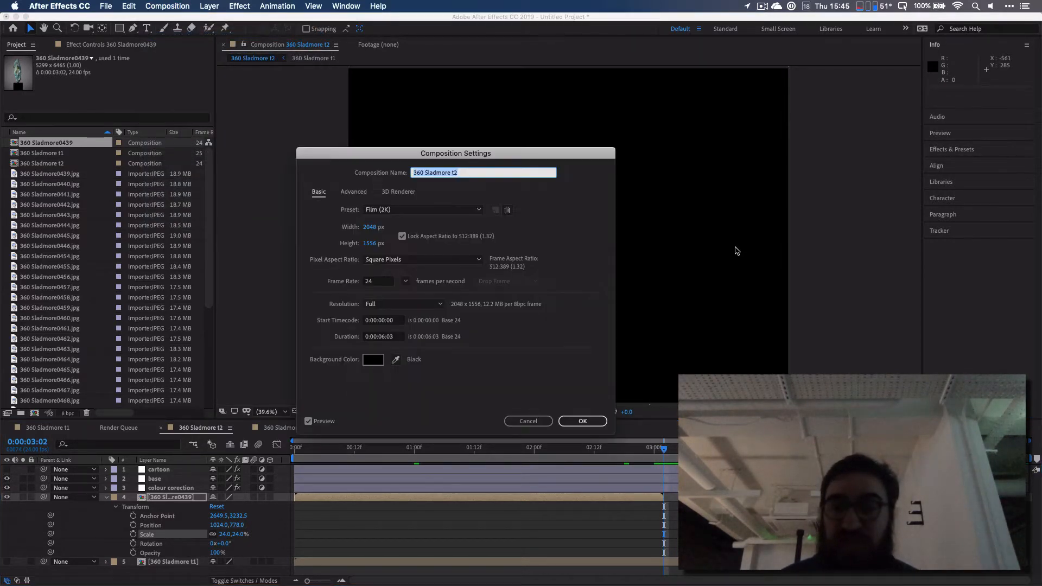
pyautogui.click(528, 422)
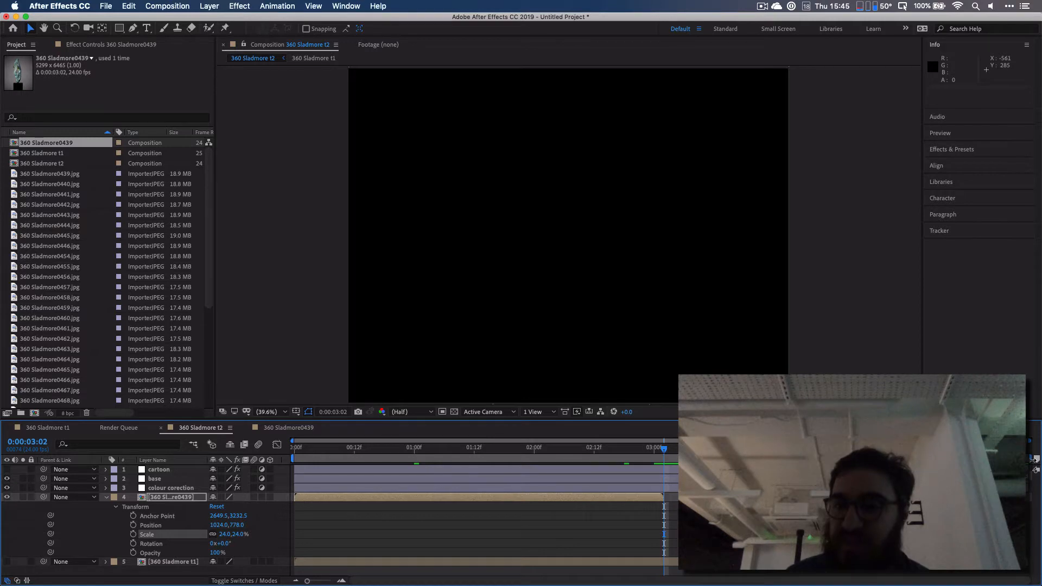
pyautogui.moveTo(1034, 459); pyautogui.dragTo(669, 460)
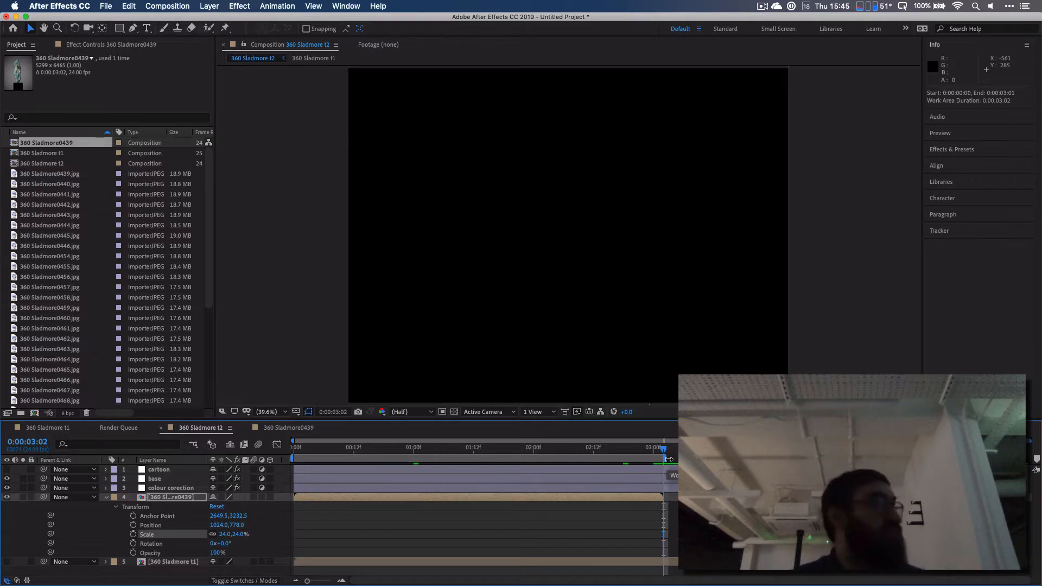
pyautogui.moveTo(646, 453); pyautogui.dragTo(663, 454)
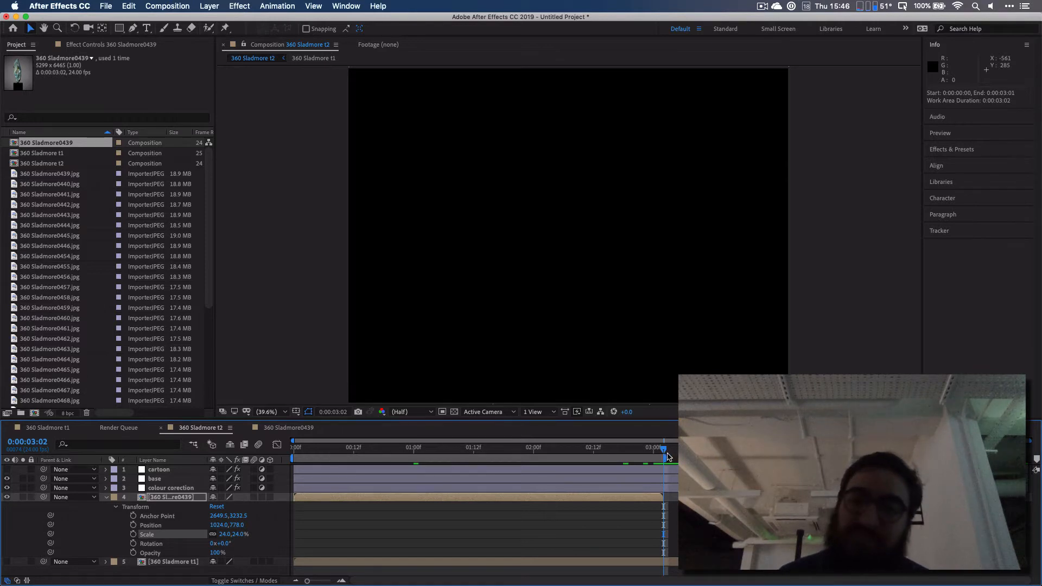
pyautogui.moveTo(666, 458); pyautogui.dragTo(870, 457)
pyautogui.moveTo(988, 457); pyautogui.dragTo(1029, 458)
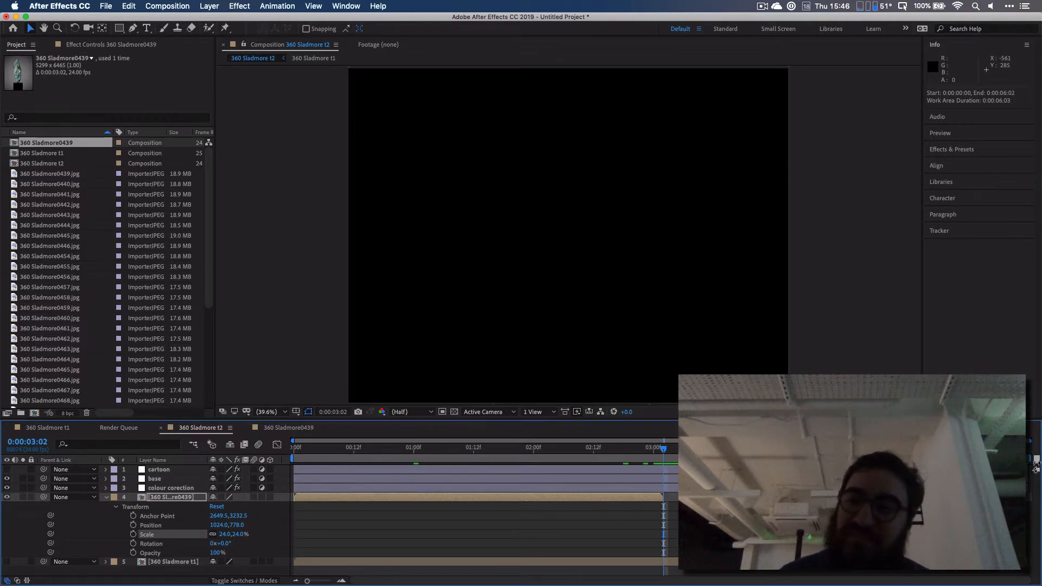
# Collapse the 360 Sladmore0439 layer's properties and shorten the work area to end with that layer, at 0:00:03:01.
pyautogui.moveTo(61, 145); pyautogui.dragTo(103, 217)
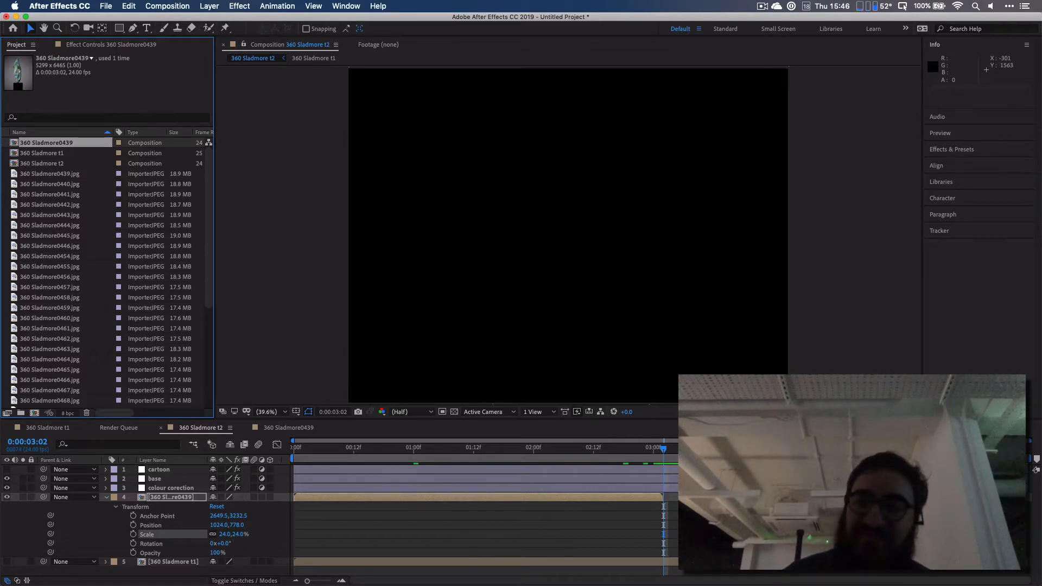
pyautogui.click(623, 450)
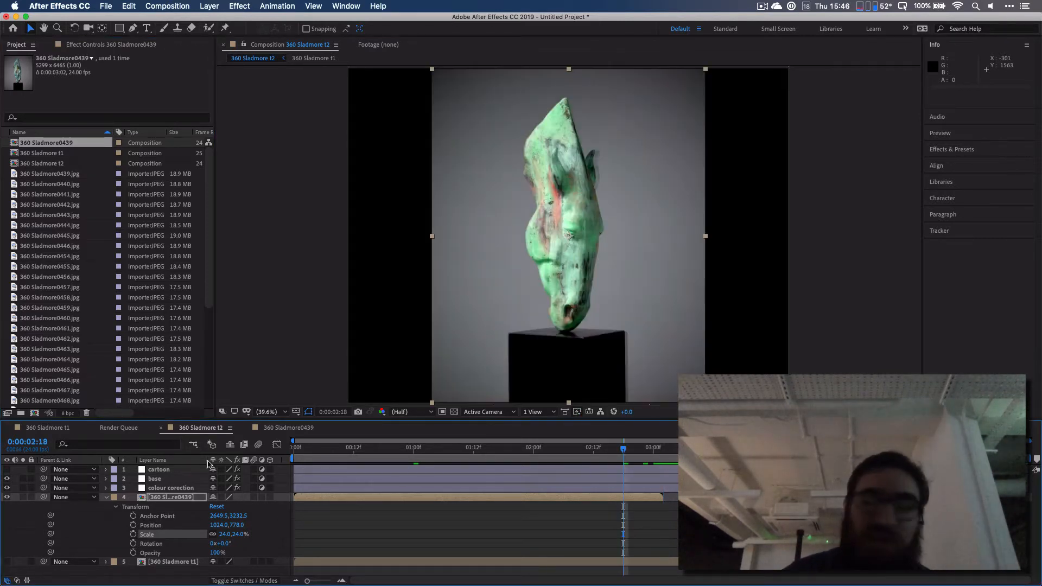
pyautogui.click(107, 497)
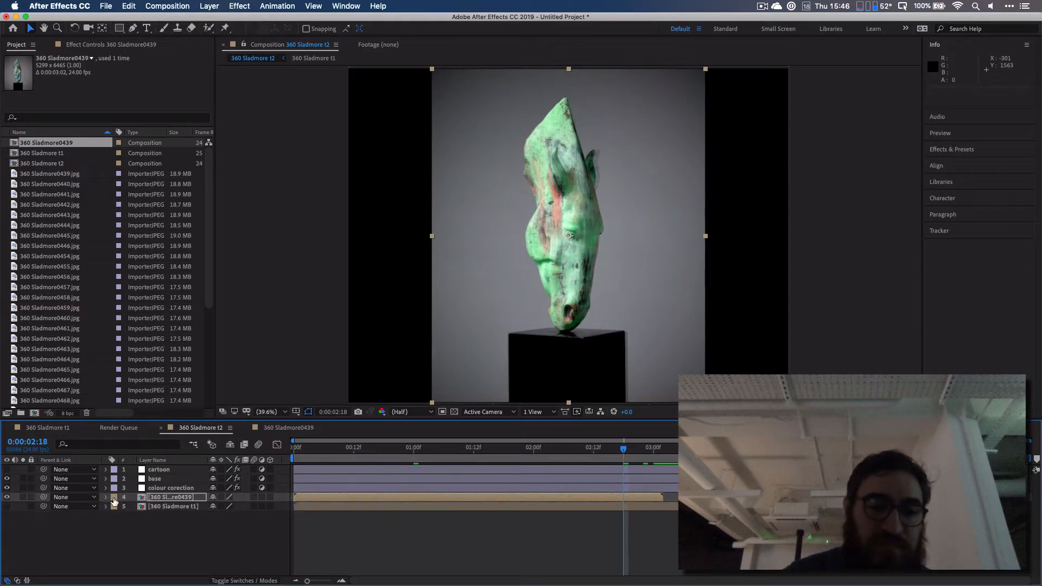
pyautogui.moveTo(149, 498); pyautogui.dragTo(174, 501)
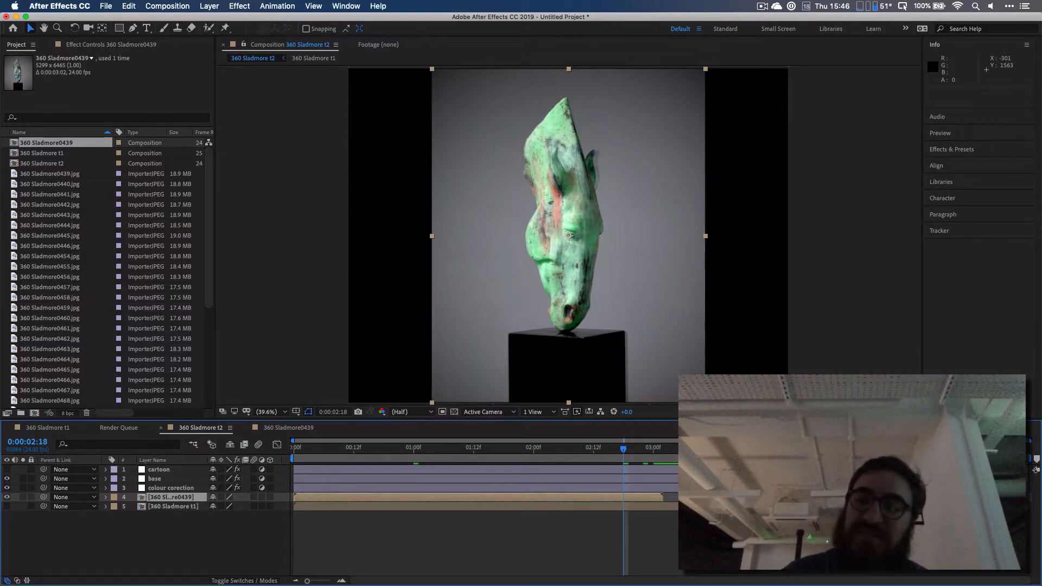
pyautogui.click(1034, 459)
pyautogui.moveTo(1034, 458); pyautogui.dragTo(665, 459)
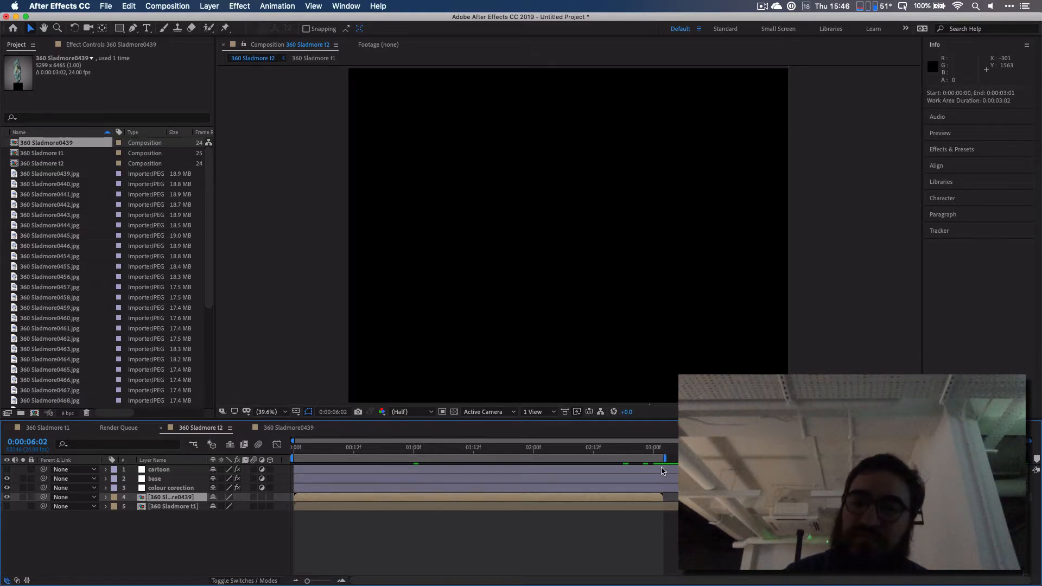
# Check the last frame of the work area and preview the 360 Sladmore t2 rotation from the beginning.
pyautogui.click(660, 452)
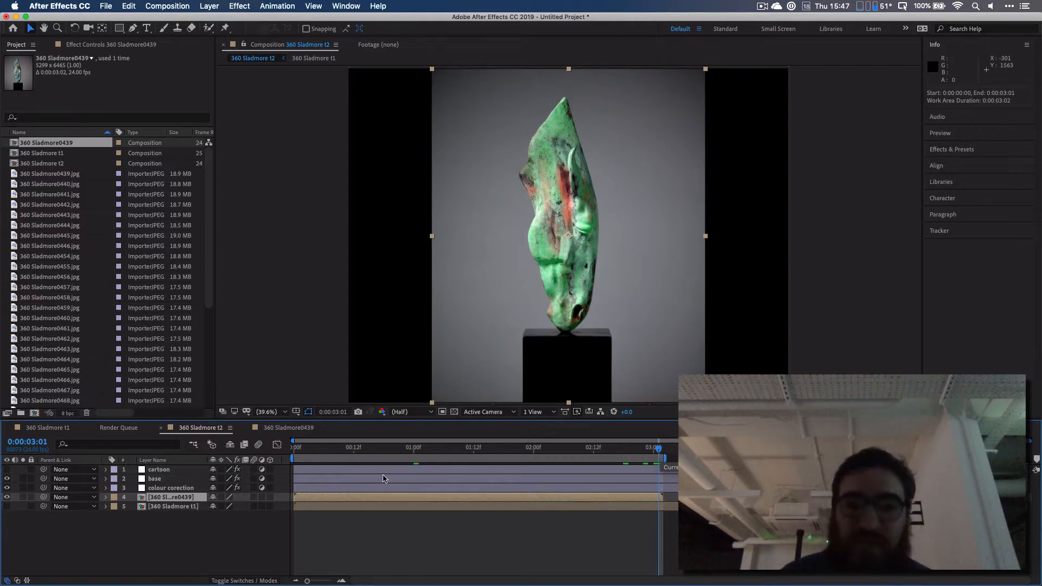
pyautogui.click(293, 452)
pyautogui.press('space')
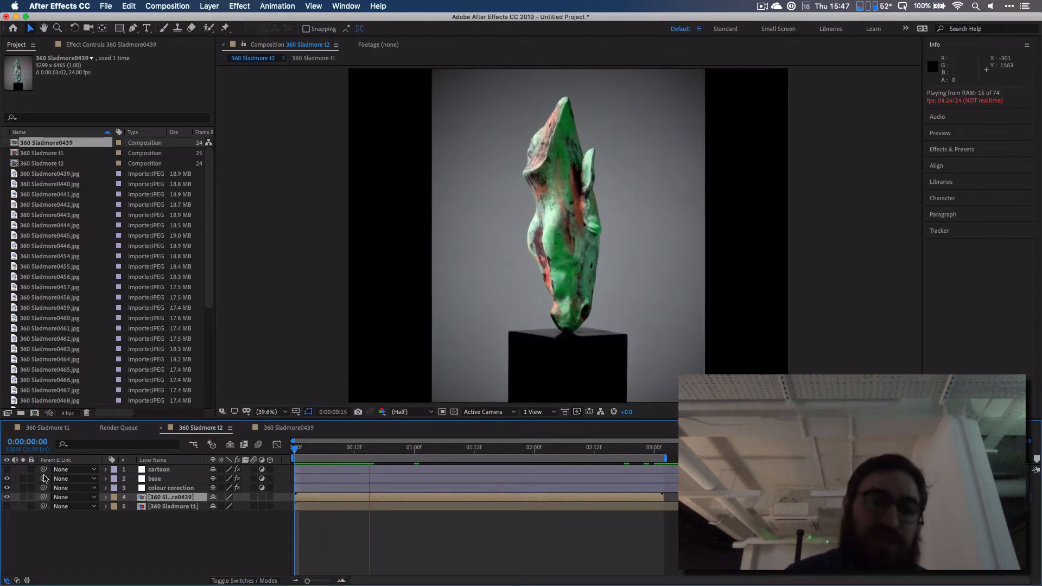
pyautogui.press('space')
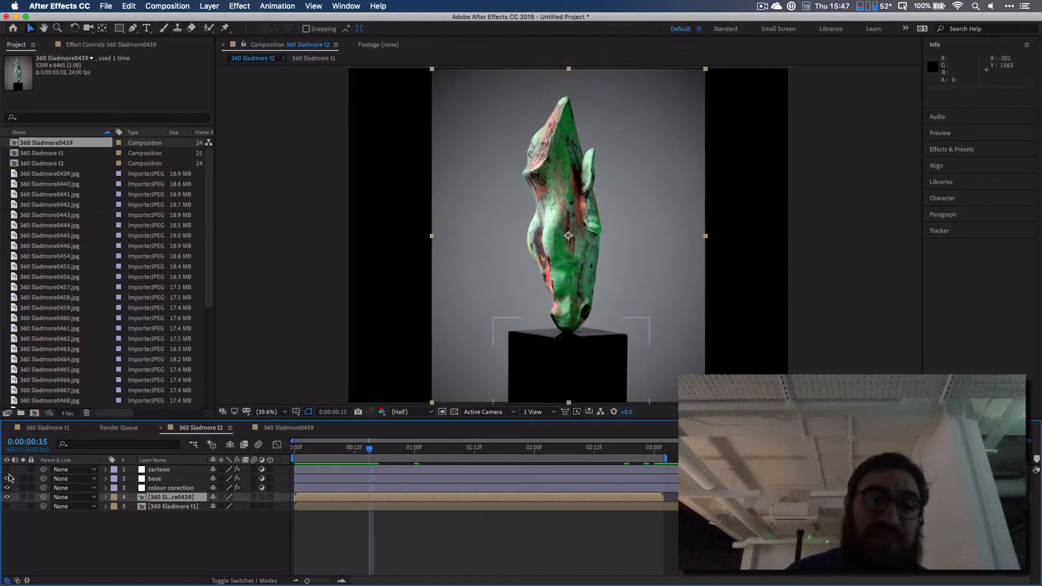
# Make the cartoon adjustment layer visible and preview the styled rotation from the first frame.
pyautogui.click(7, 479)
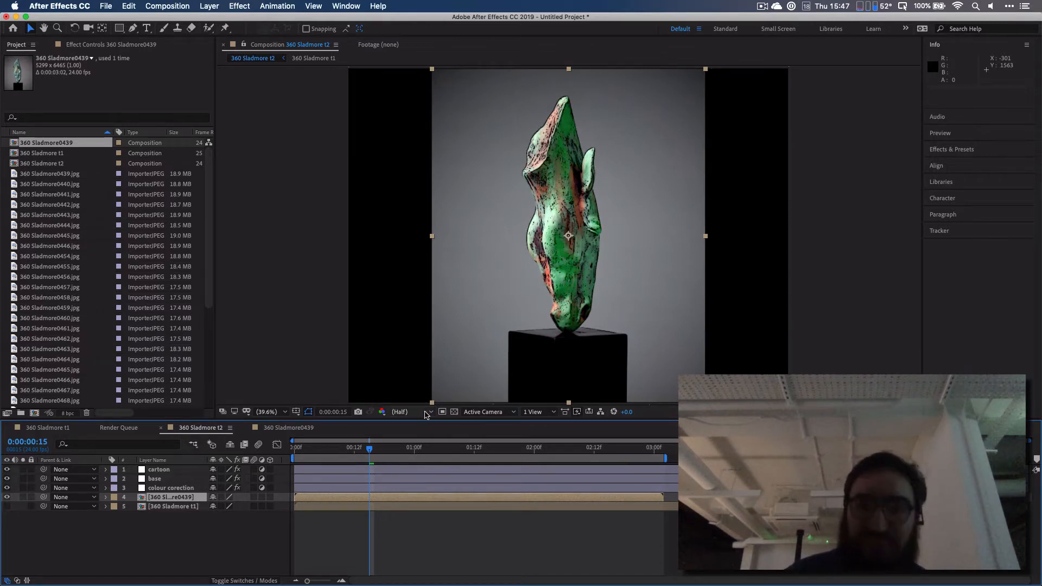
pyautogui.click(296, 449)
pyautogui.press('space')
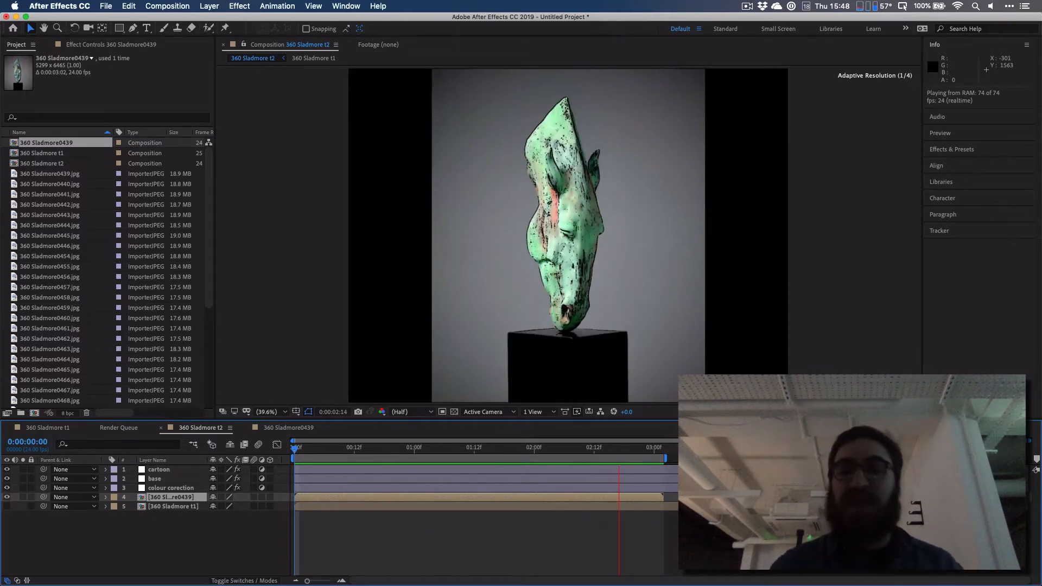
pyautogui.press('space')
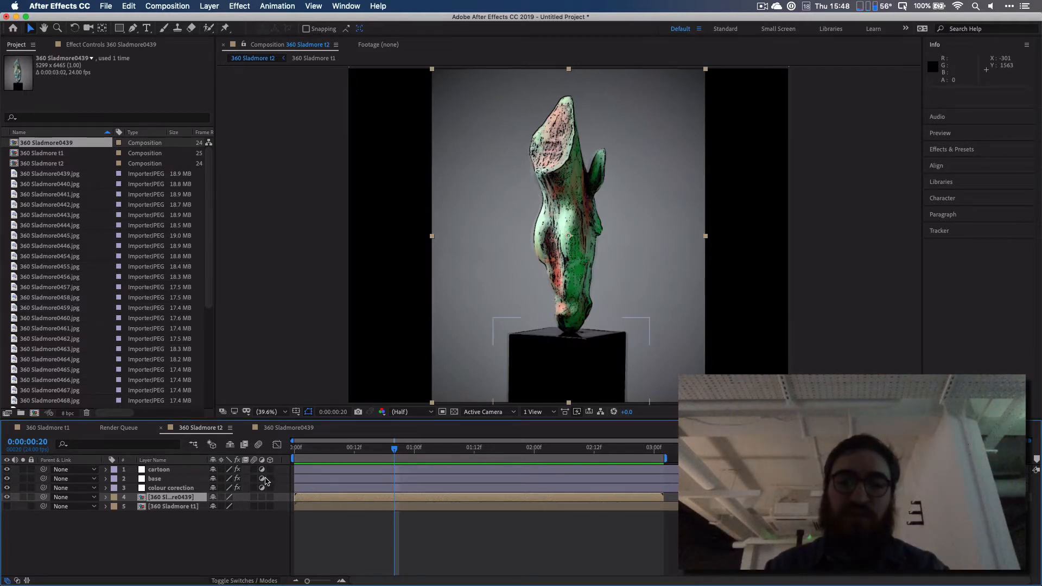
# Preview only the section from 0:00:02:00 by temporarily starting the work area there, and restore the start to 0:00:00:00.
pyautogui.moveTo(293, 458); pyautogui.dragTo(531, 460)
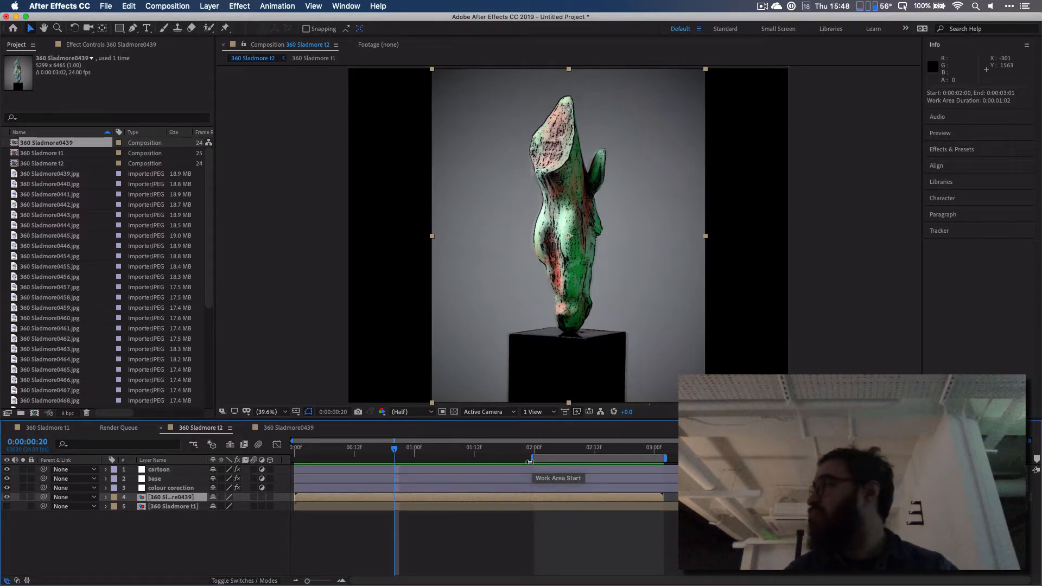
pyautogui.press('space')
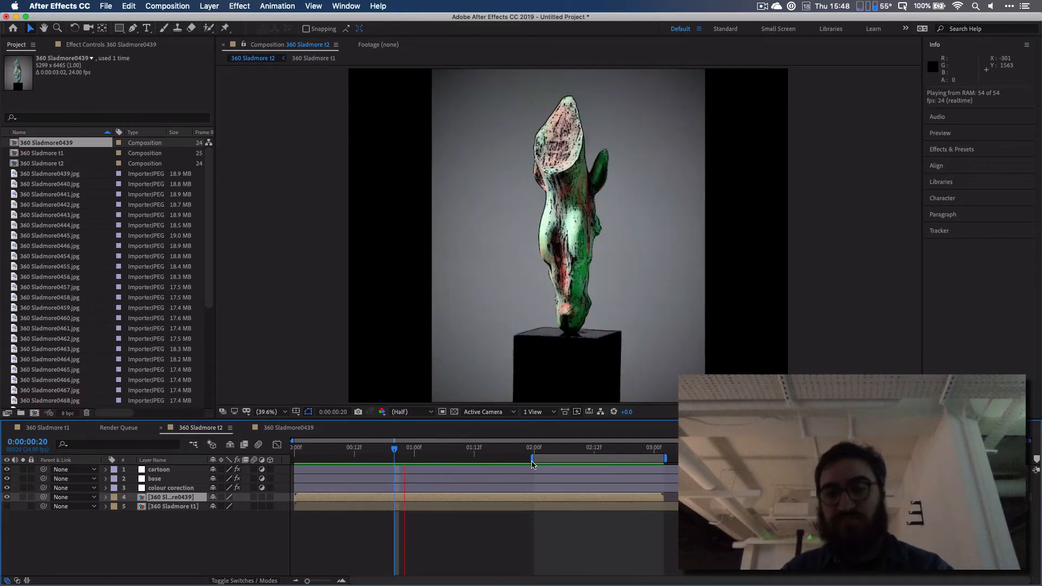
pyautogui.press('space')
pyautogui.click(536, 447)
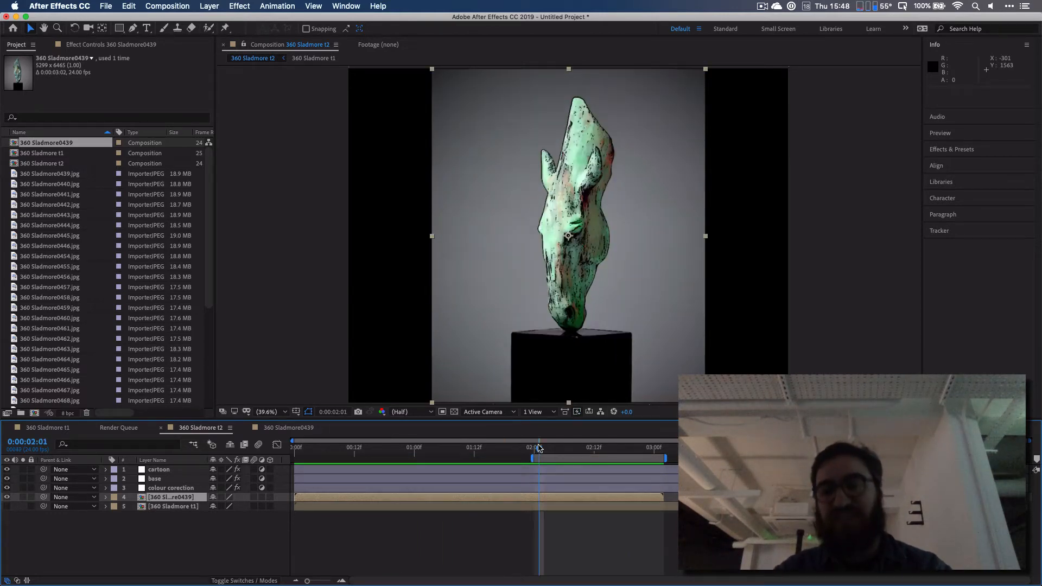
pyautogui.press('space')
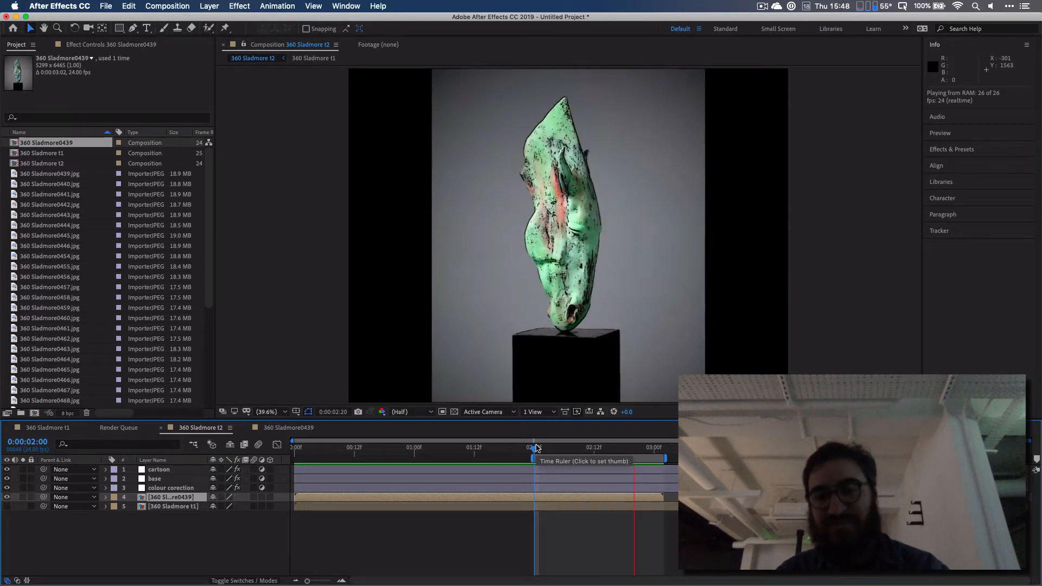
pyautogui.press('space')
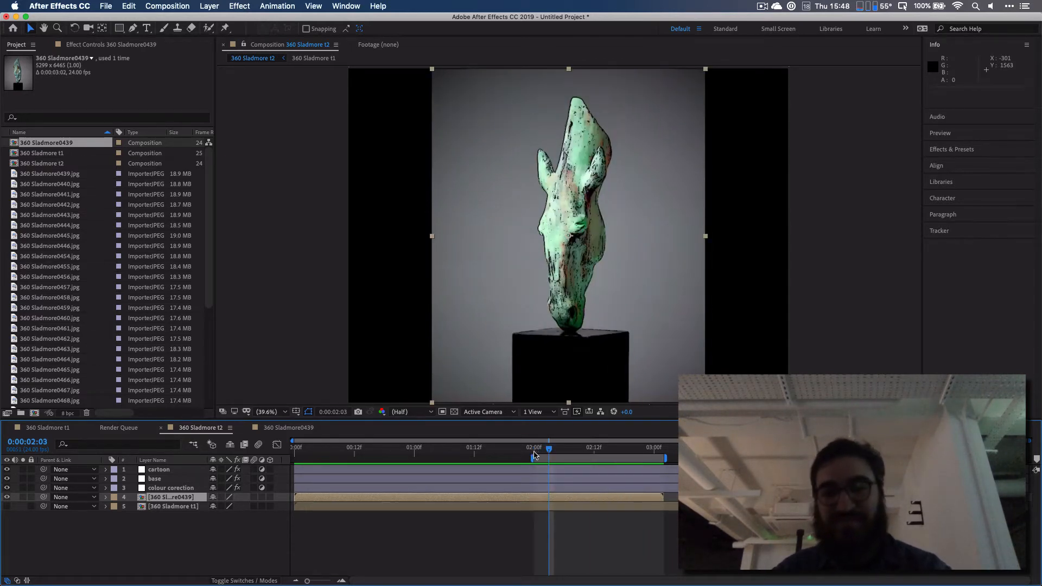
pyautogui.moveTo(533, 459); pyautogui.dragTo(293, 469)
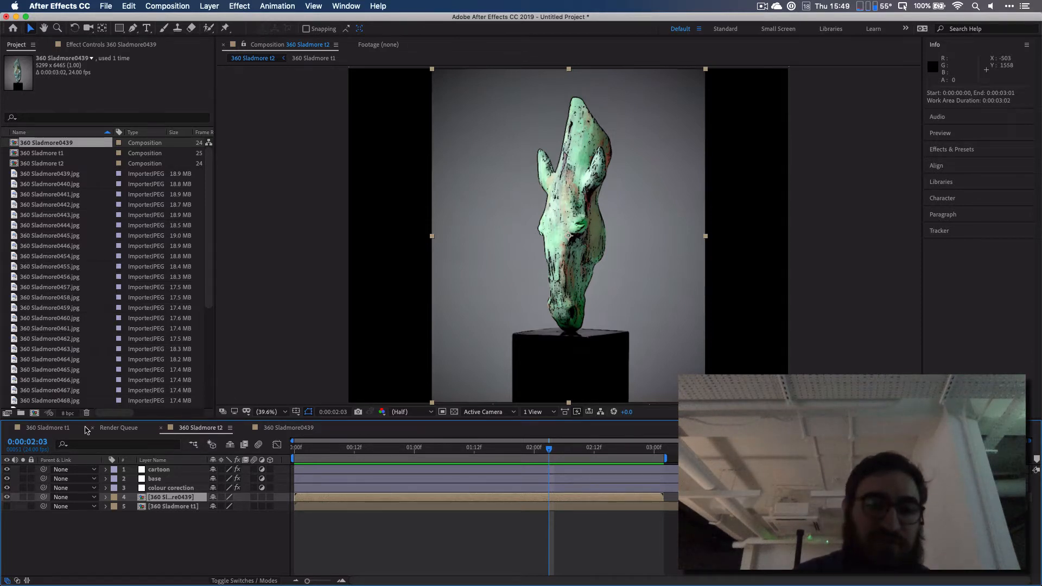
# Compare the layer timing of the 360 Sladmore t1 and 360 Sladmore0439 compositions and return to 360 Sladmore t2.
pyautogui.click(52, 429)
pyautogui.press('space')
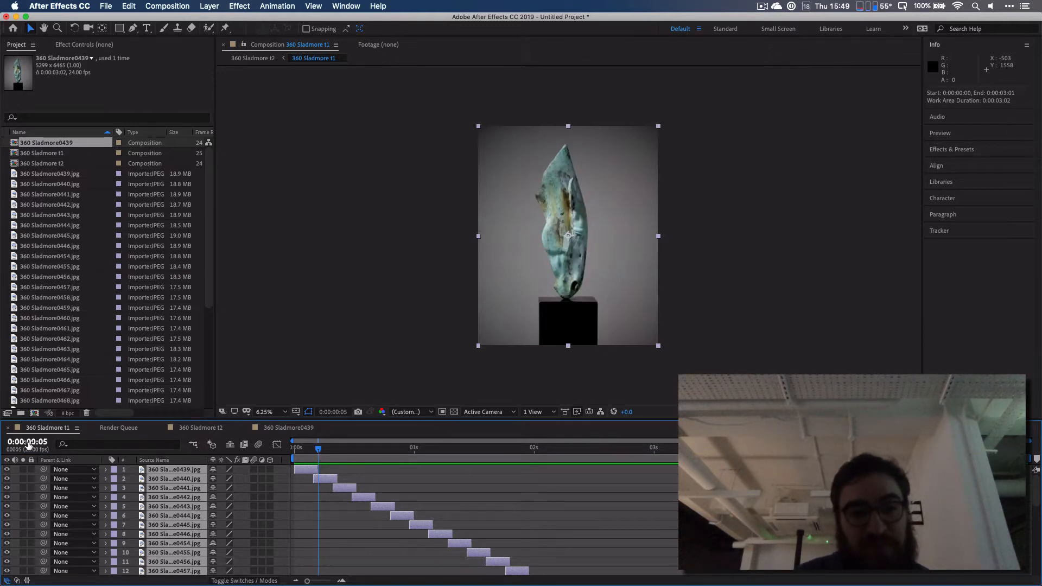
pyautogui.click(312, 429)
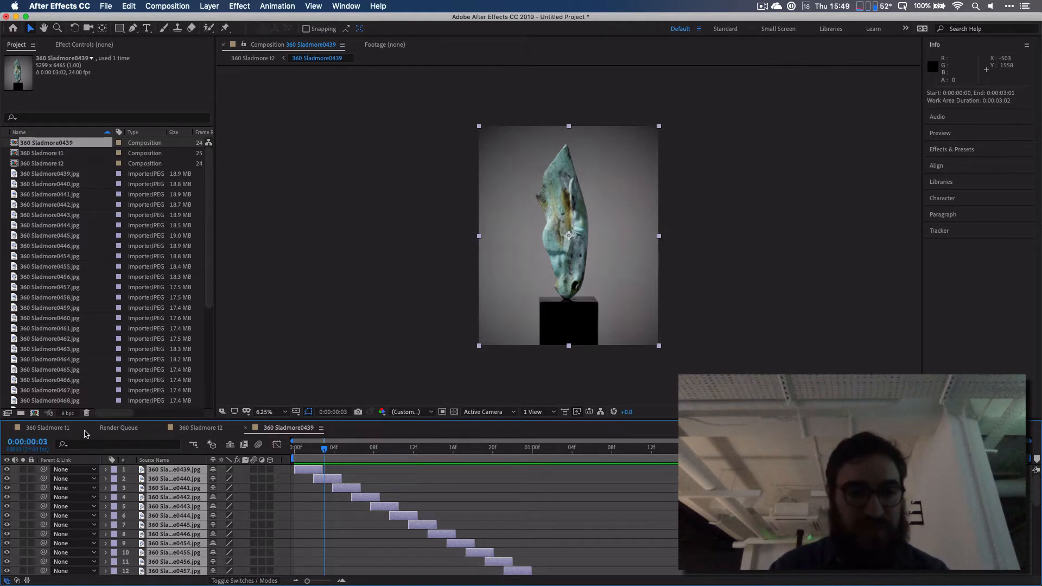
pyautogui.click(211, 429)
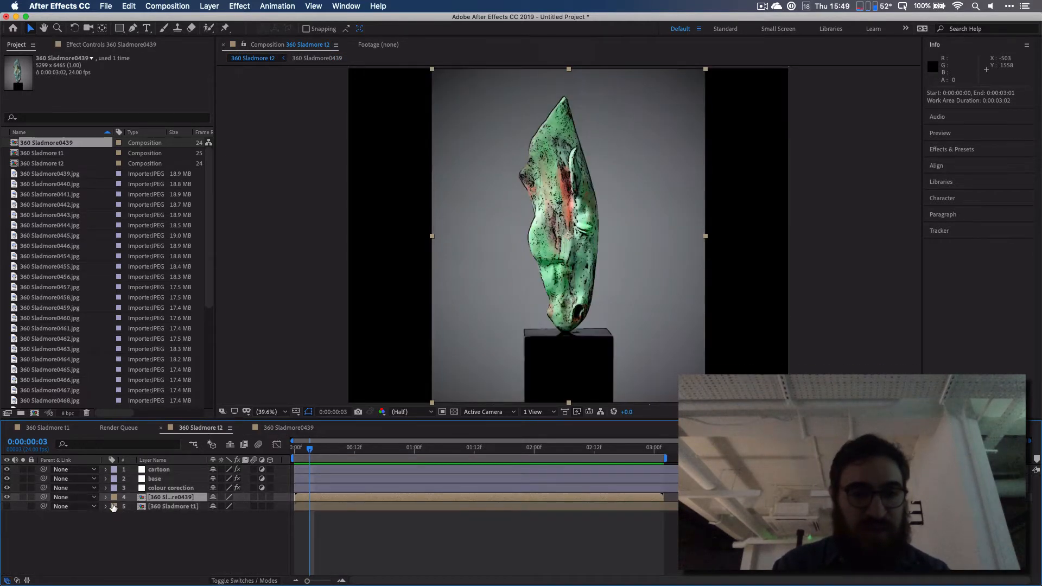
# Inspect the transform properties of the 360 Sladmore t1 layer and look through the available Time effects.
pyautogui.click(106, 507)
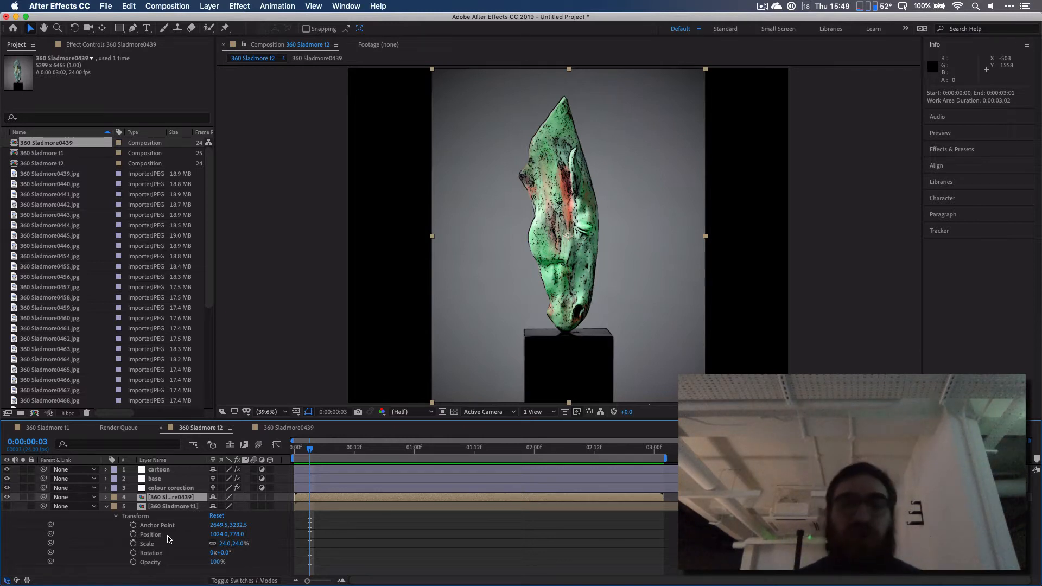
pyautogui.click(214, 6)
pyautogui.moveTo(247, 6)
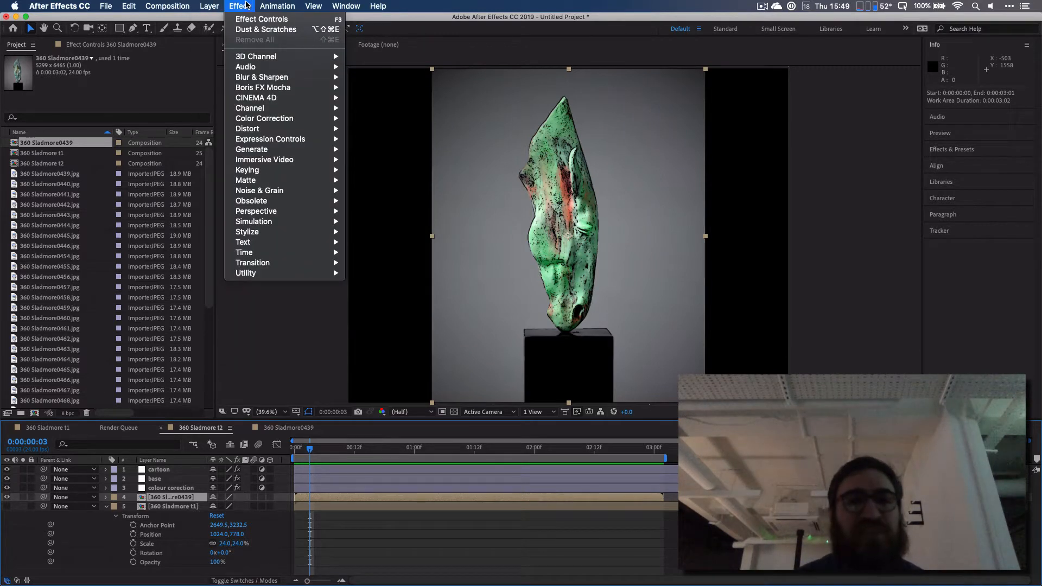
pyautogui.moveTo(295, 255)
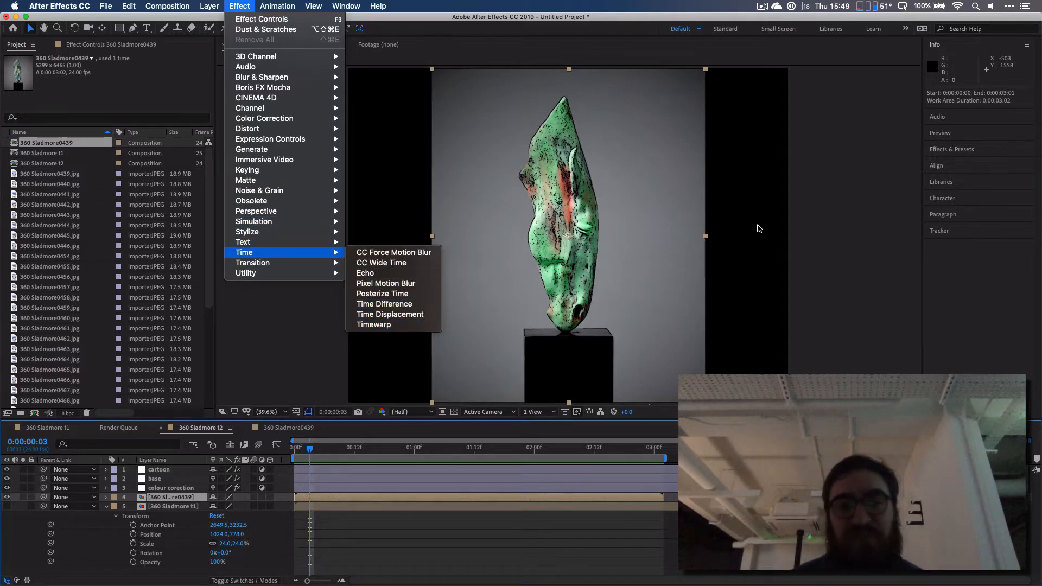
pyautogui.click(816, 230)
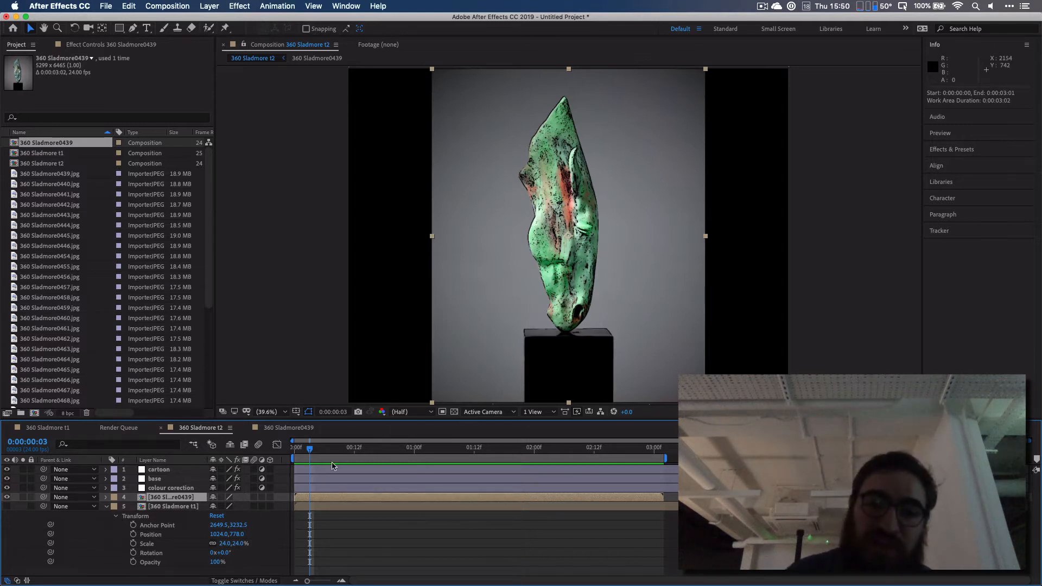
# Move the current time to 0:00:01:00 and send the 360 Sladmore t2 composition to the Adobe Media Encoder queue.
pyautogui.click(416, 452)
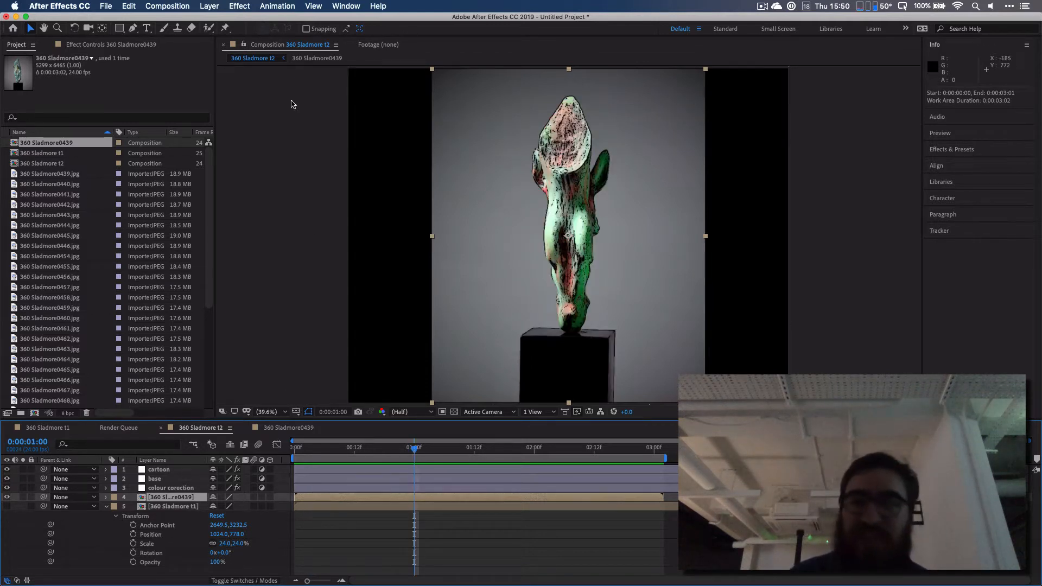
pyautogui.click(107, 6)
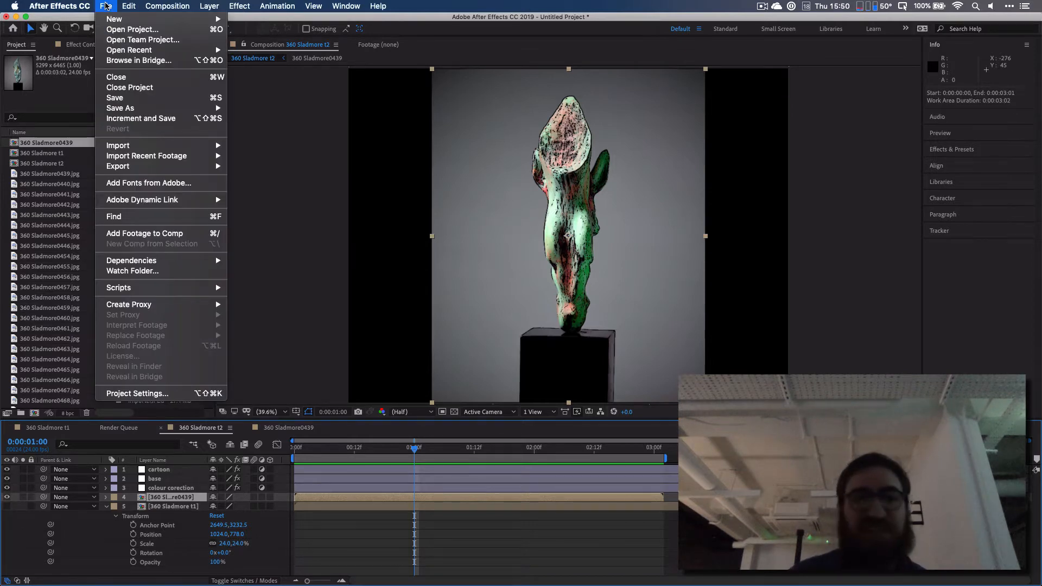
pyautogui.moveTo(191, 167)
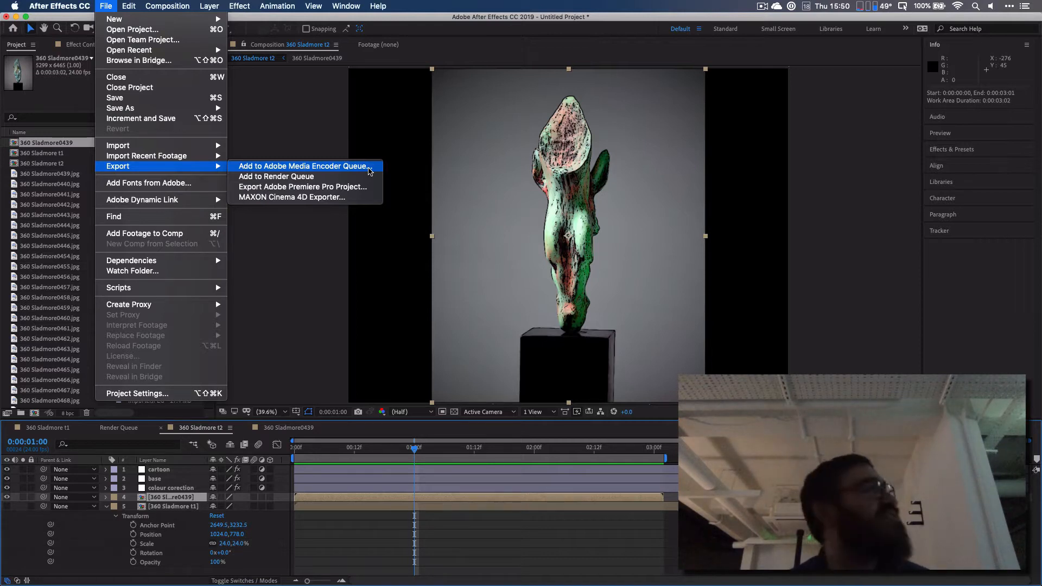
pyautogui.click(369, 171)
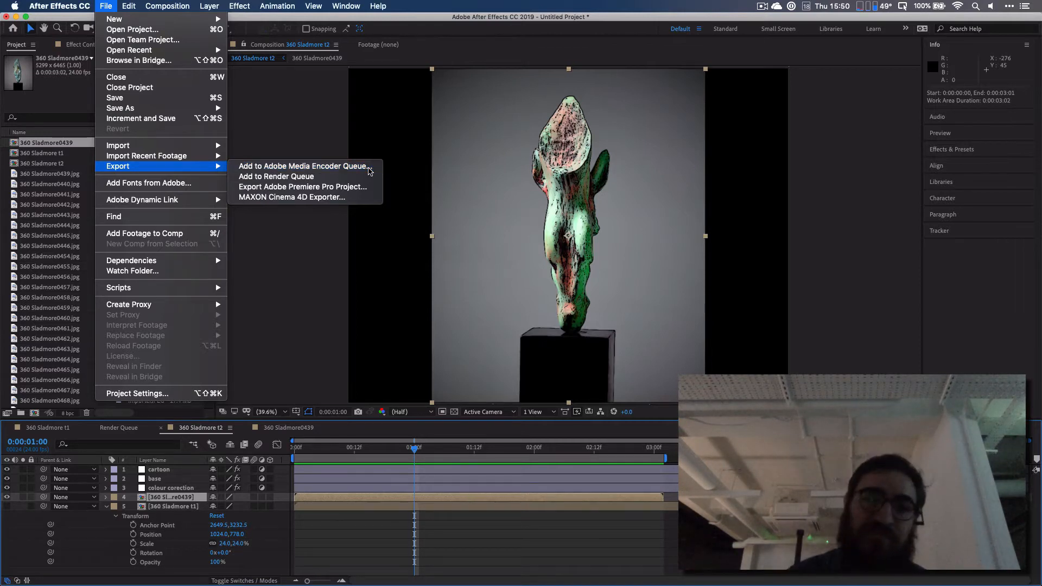
pyautogui.moveTo(541, 584)
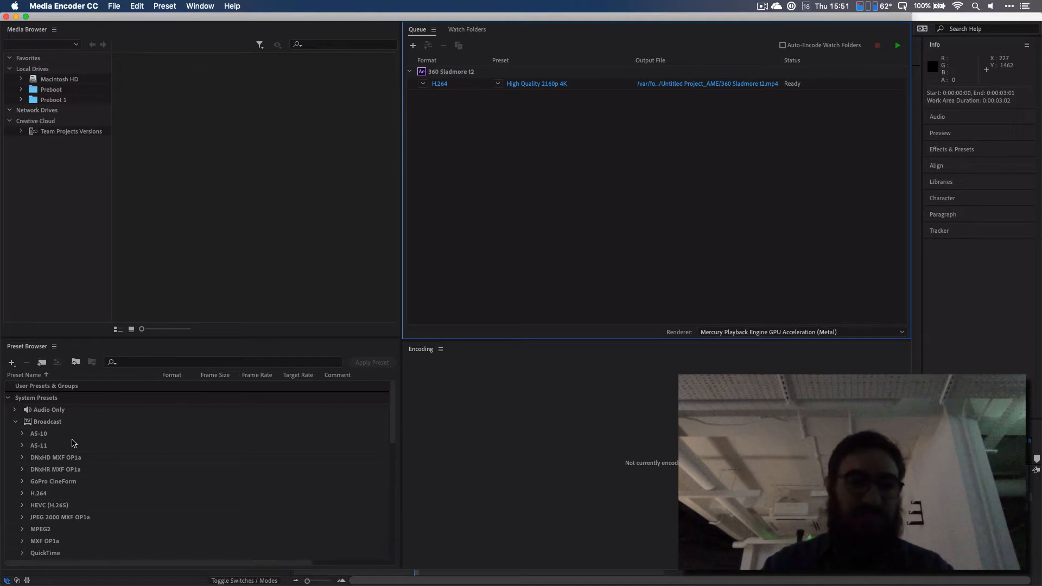
# Collapse the Broadcast, Camera, Cinema, Devices, DVD & Blu-ray and Image Sequence groups in the system presets.
pyautogui.click(103, 414)
pyautogui.doubleClick(107, 421)
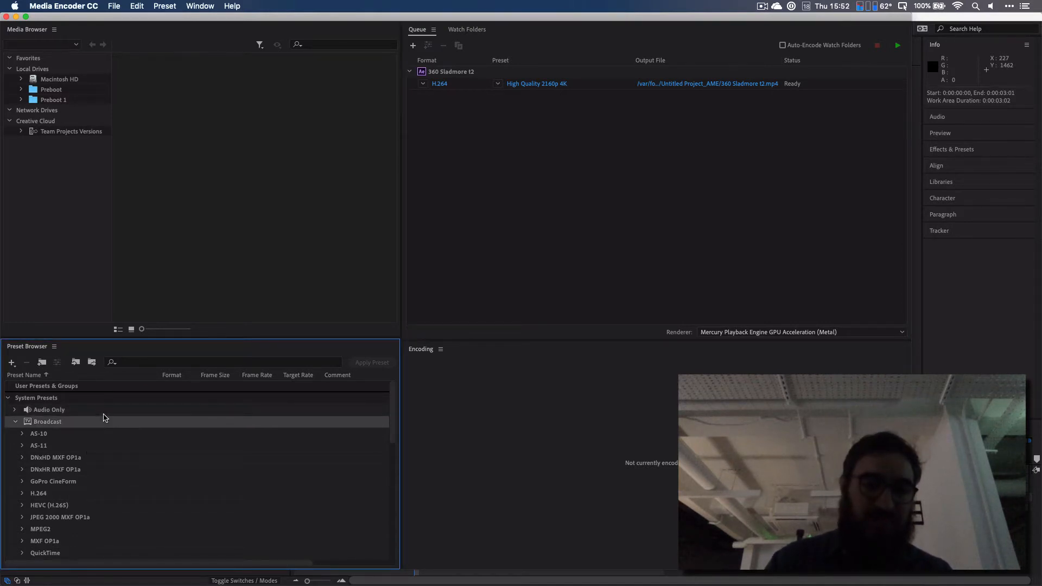
pyautogui.click(151, 435)
pyautogui.press('Left')
pyautogui.press('Down')
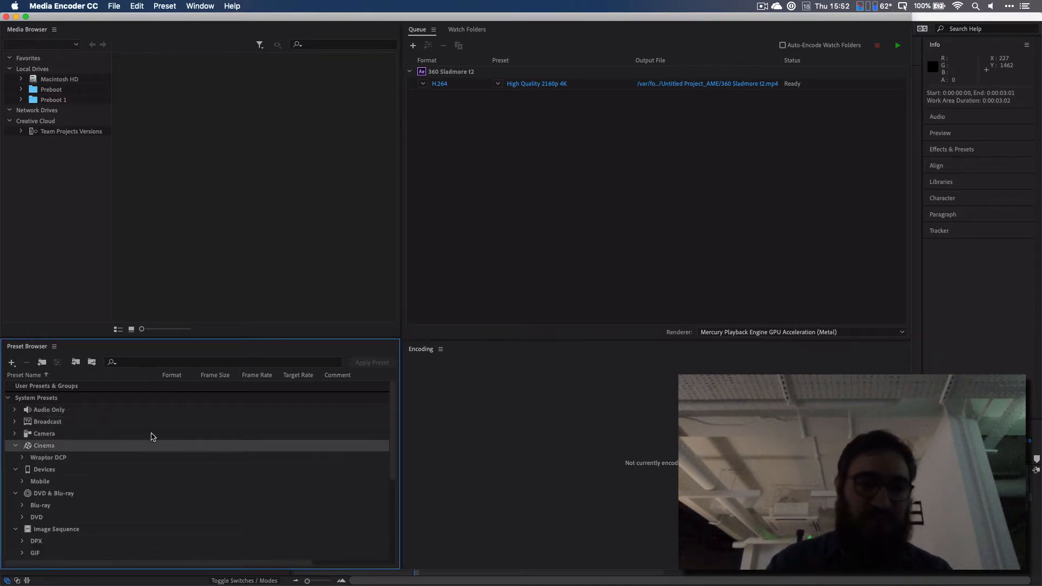
pyautogui.press('Left')
pyautogui.press('Down')
pyautogui.press('Left')
pyautogui.press('Down')
pyautogui.press('Left')
pyautogui.press('Down')
pyautogui.press('Left')
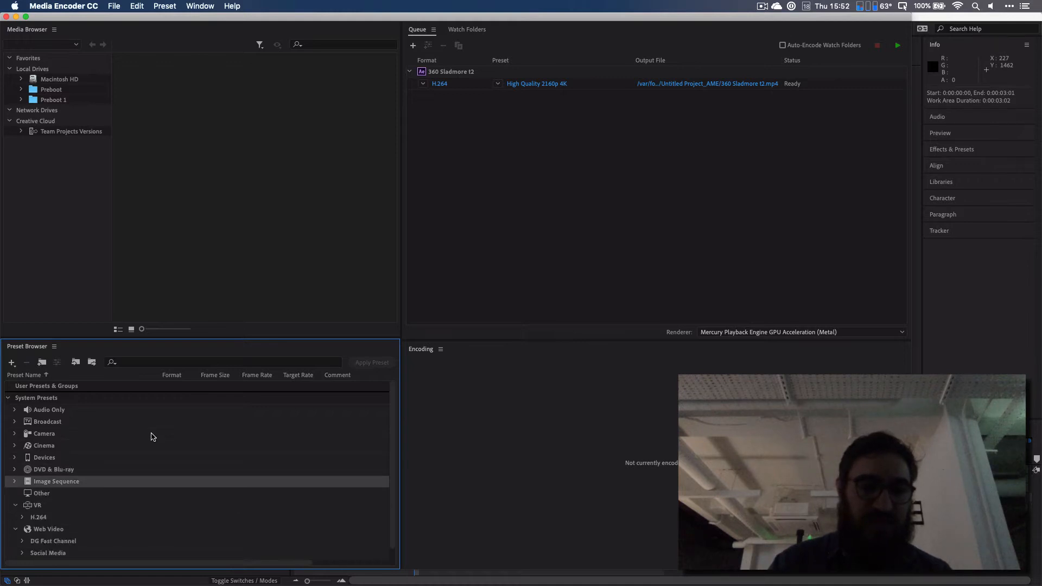
# Collapse the remaining VR and Web Video groups in the system presets.
pyautogui.press('Down')
pyautogui.press('Down')
pyautogui.press('Down')
pyautogui.press('Down')
pyautogui.press('Down')
pyautogui.press('Left')
pyautogui.press('Left')
pyautogui.press('Up')
pyautogui.press('Up')
pyautogui.press('Up')
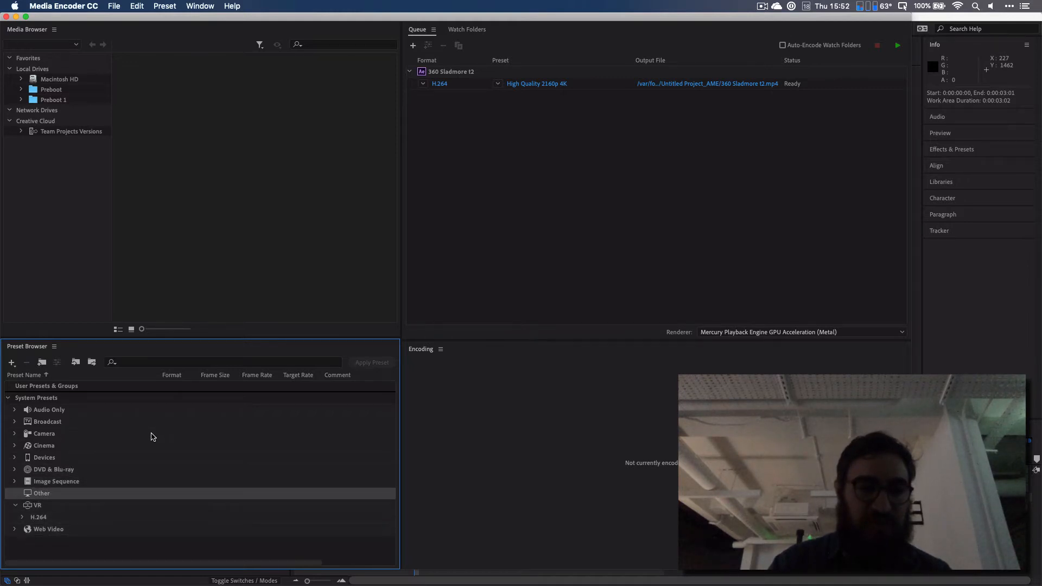
pyautogui.press('Down')
pyautogui.press('Down')
pyautogui.press('Left')
pyautogui.press('Left')
pyautogui.press('Down')
# Expand the Social Media presets under Web Video and examine the Facebook, Twitter, Vimeo and YouTube options.
pyautogui.press('Right')
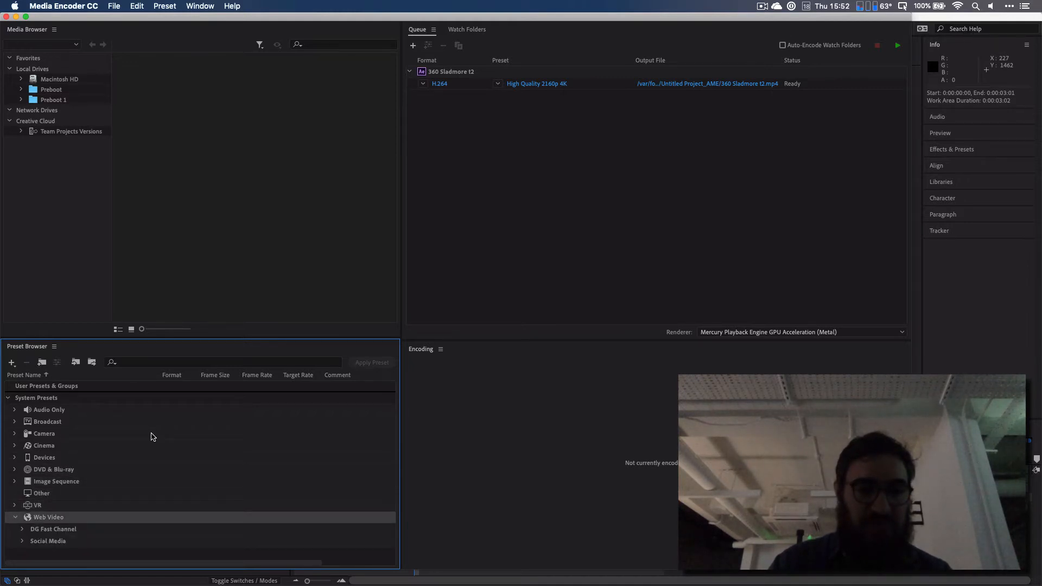
pyautogui.press('Left')
pyautogui.press('Right')
pyautogui.press('Down')
pyautogui.press('Down')
pyautogui.press('Right')
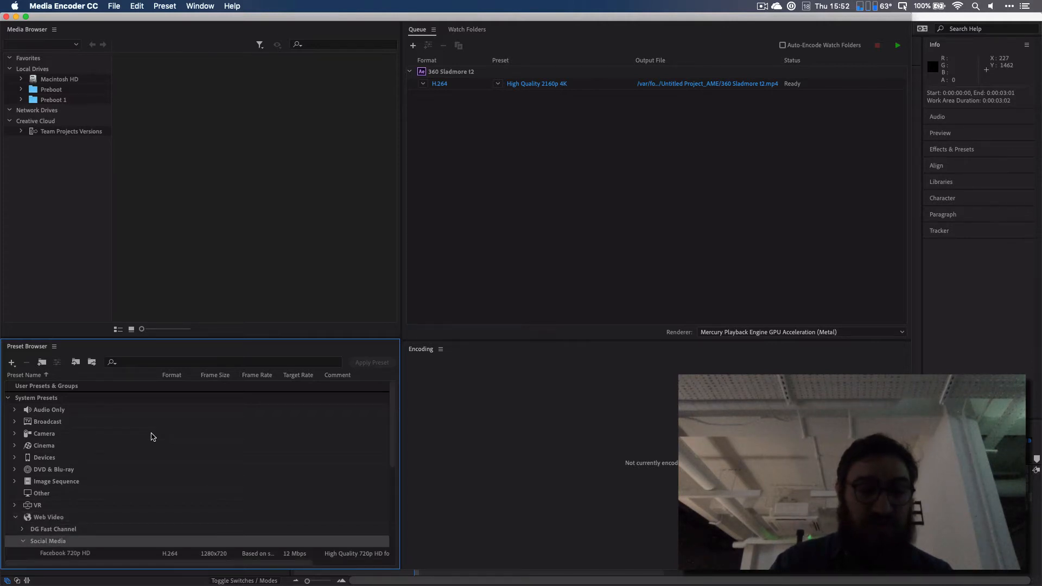
pyautogui.scroll(-5, 160, 472)
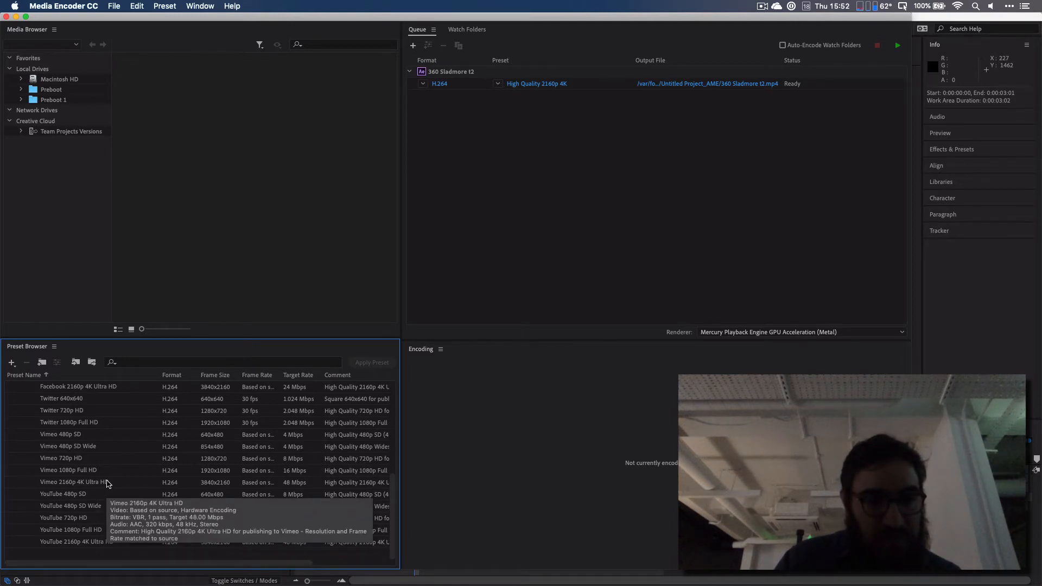
pyautogui.scroll(3, 113, 421)
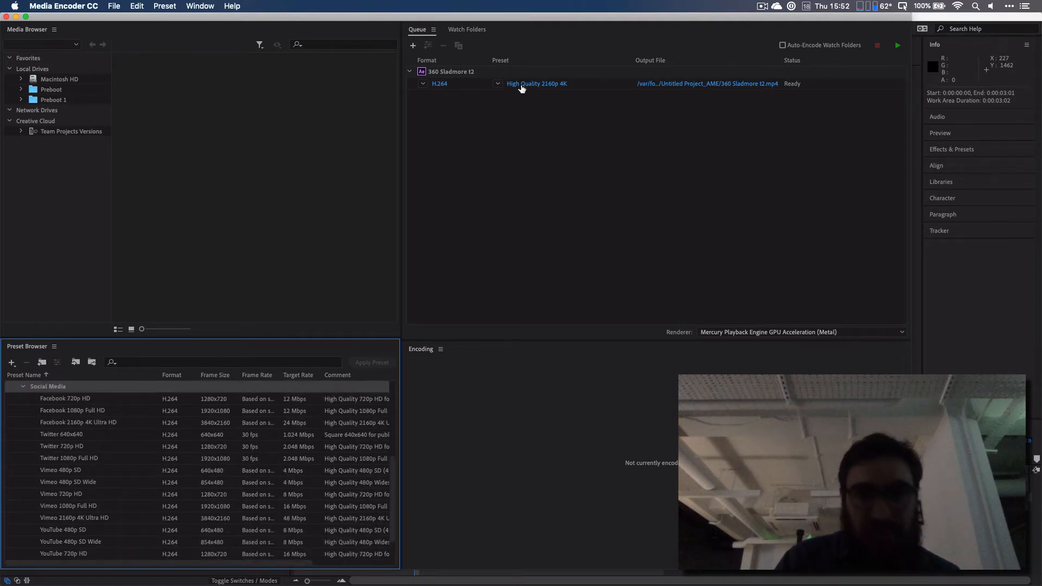
# Disable audio export in the 360 Sladmore t2 export settings, review the frame size and bitrate, and accept the settings.
pyautogui.click(551, 84)
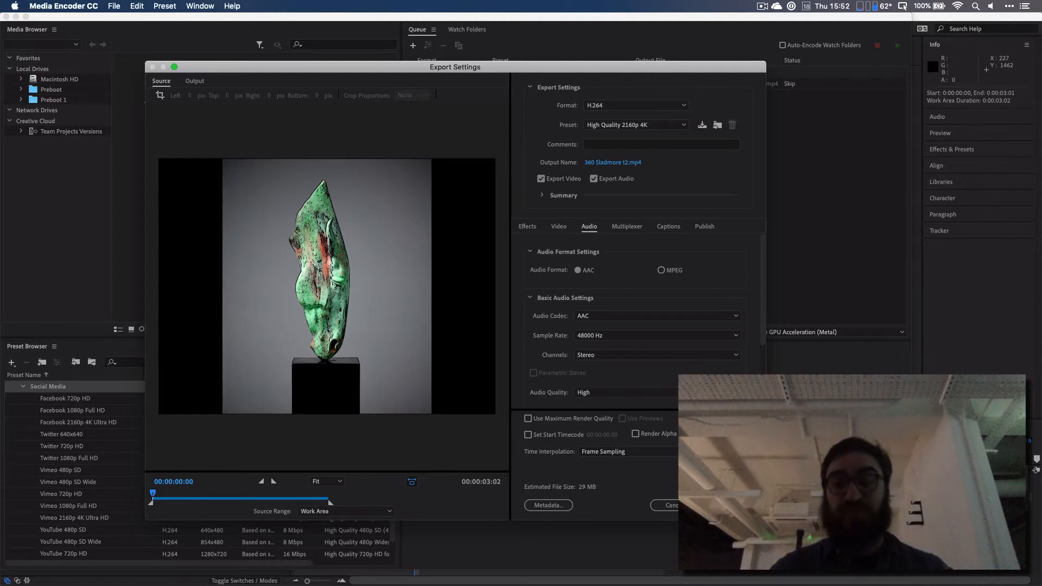
pyautogui.click(672, 505)
pyautogui.click(538, 84)
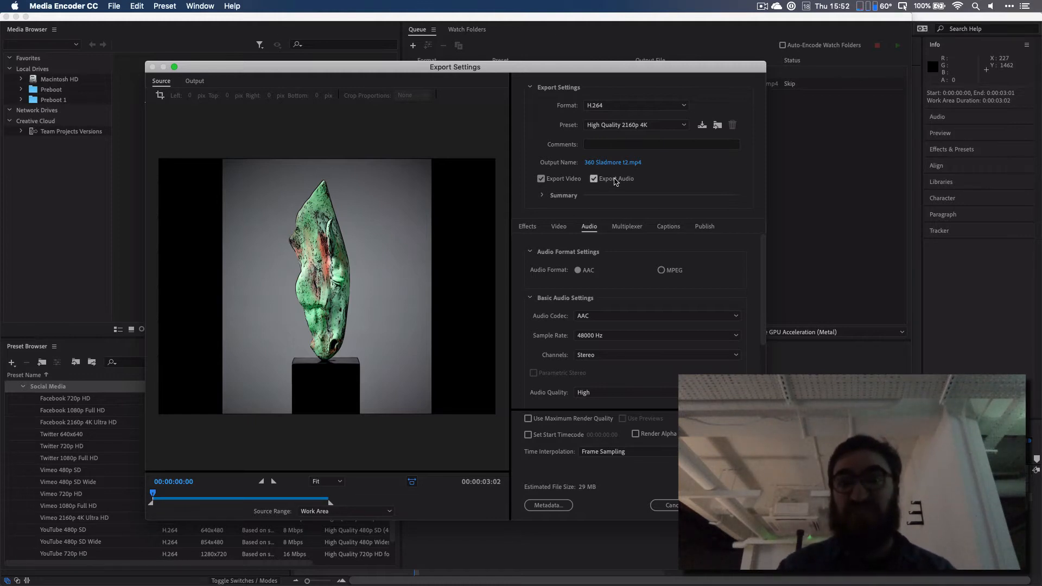
pyautogui.click(594, 180)
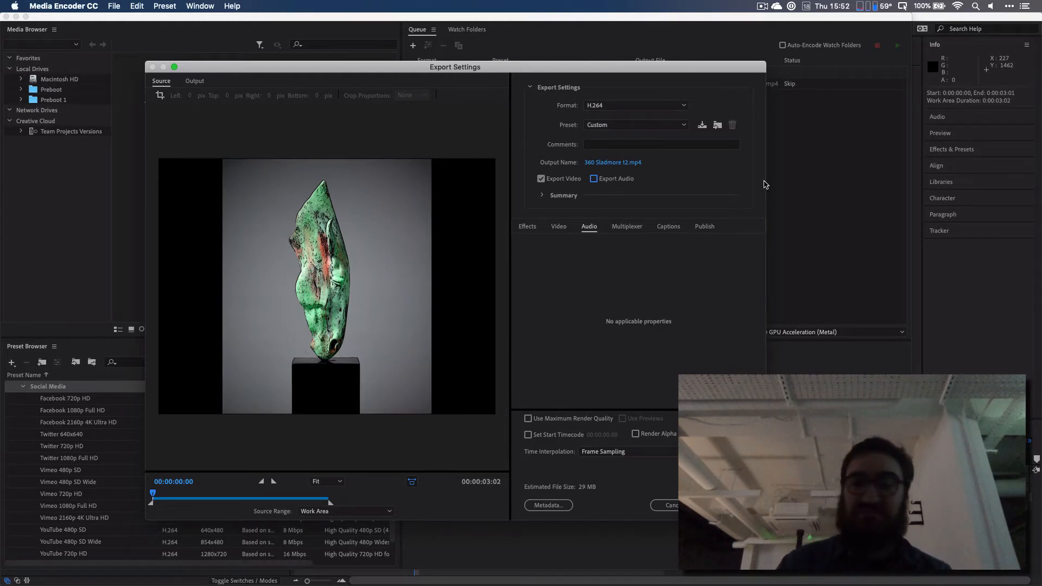
pyautogui.click(558, 229)
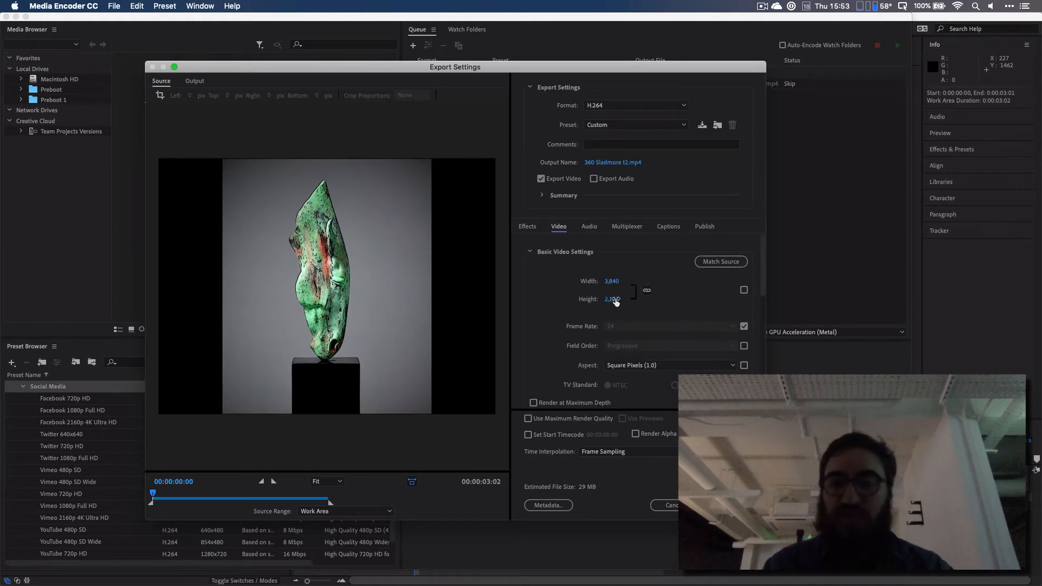
pyautogui.scroll(-5, 660, 383)
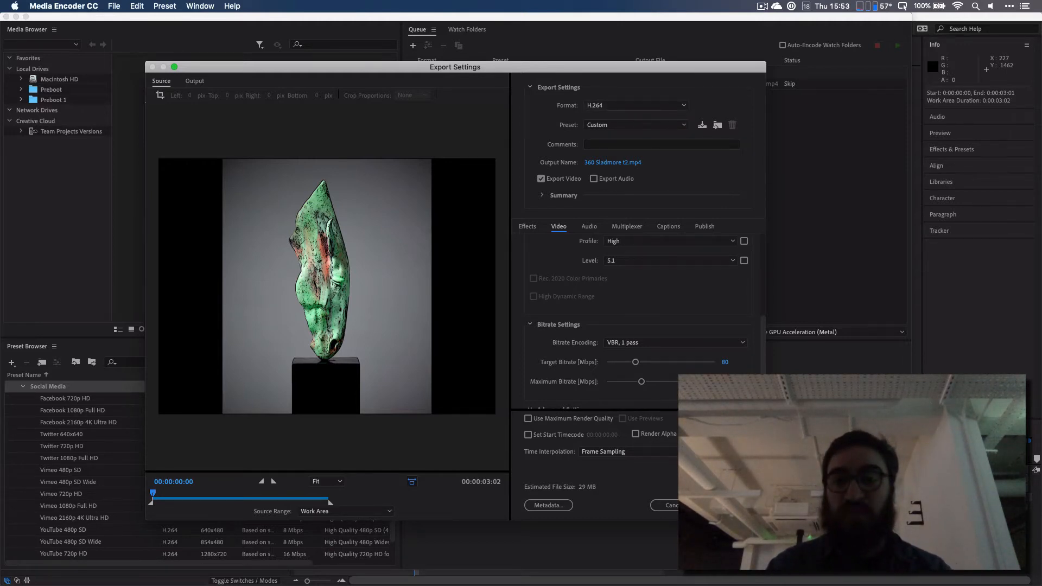
pyautogui.click(722, 506)
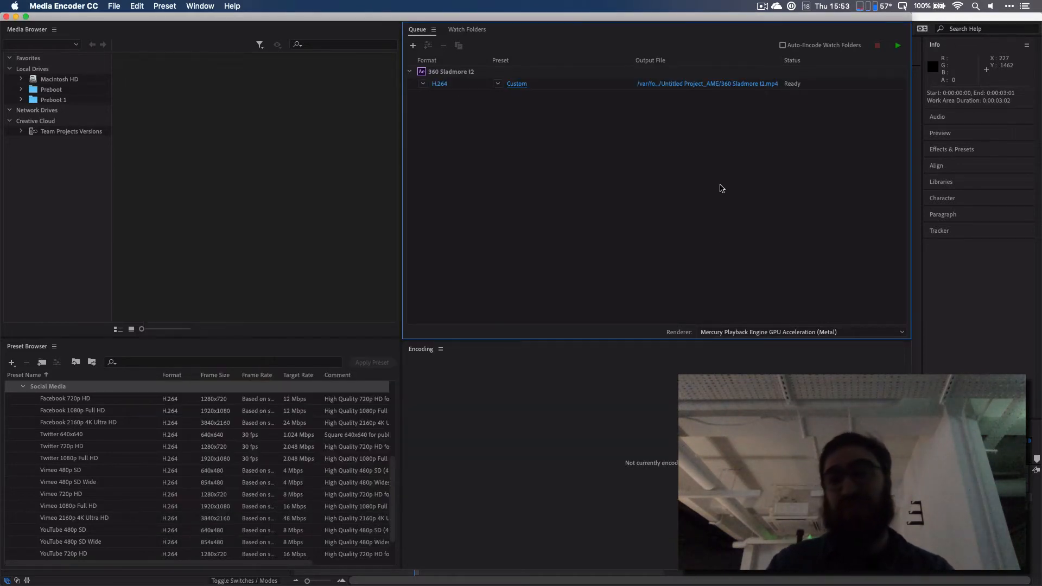
pyautogui.click(703, 84)
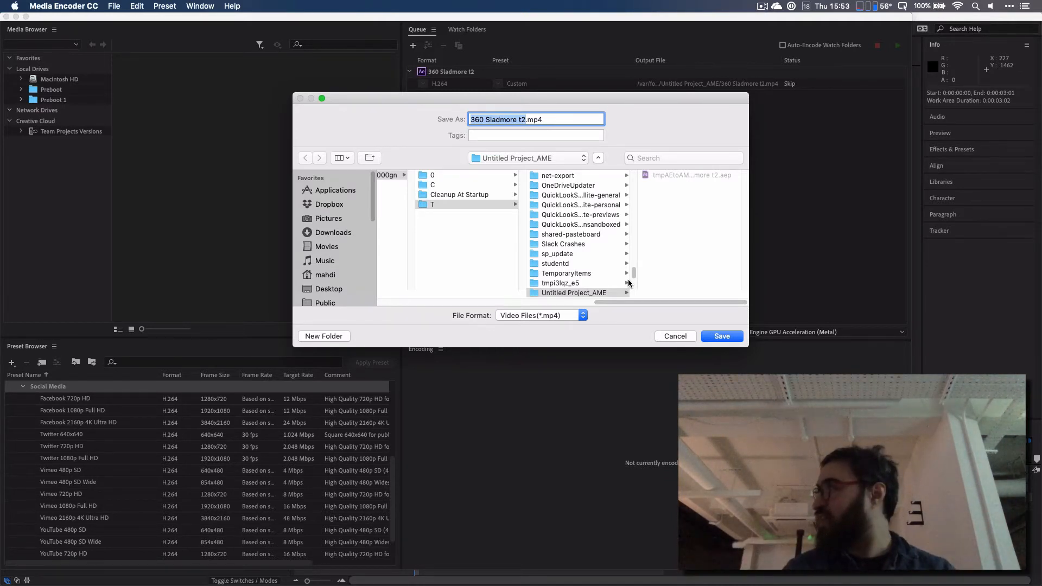
pyautogui.click(340, 219)
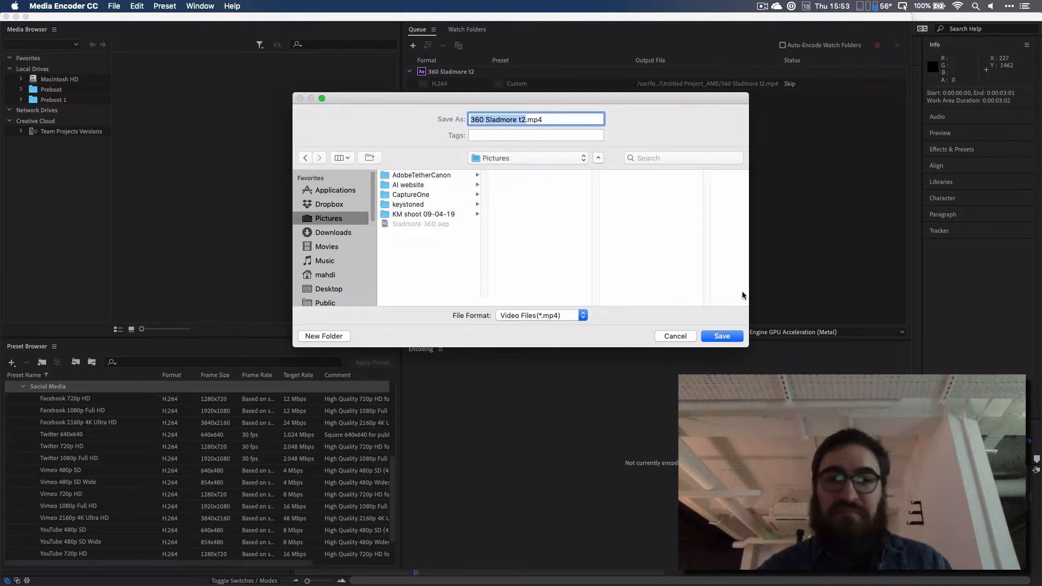
pyautogui.click(676, 336)
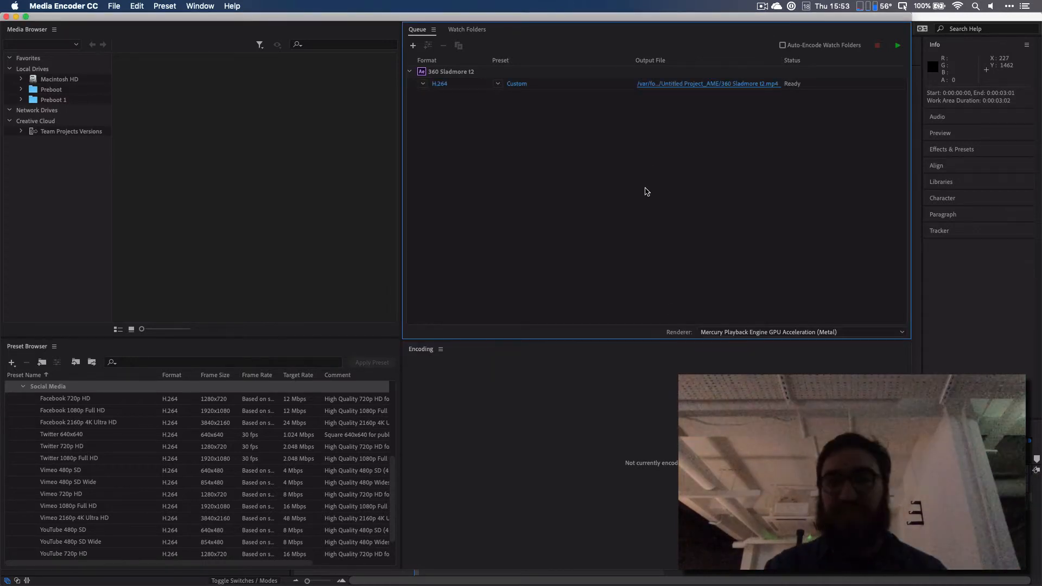
# Set the output file 360 Sladmore t2.mp4 to save in the Pictures folder, and encode the queue with the output preview expanded.
pyautogui.click(694, 84)
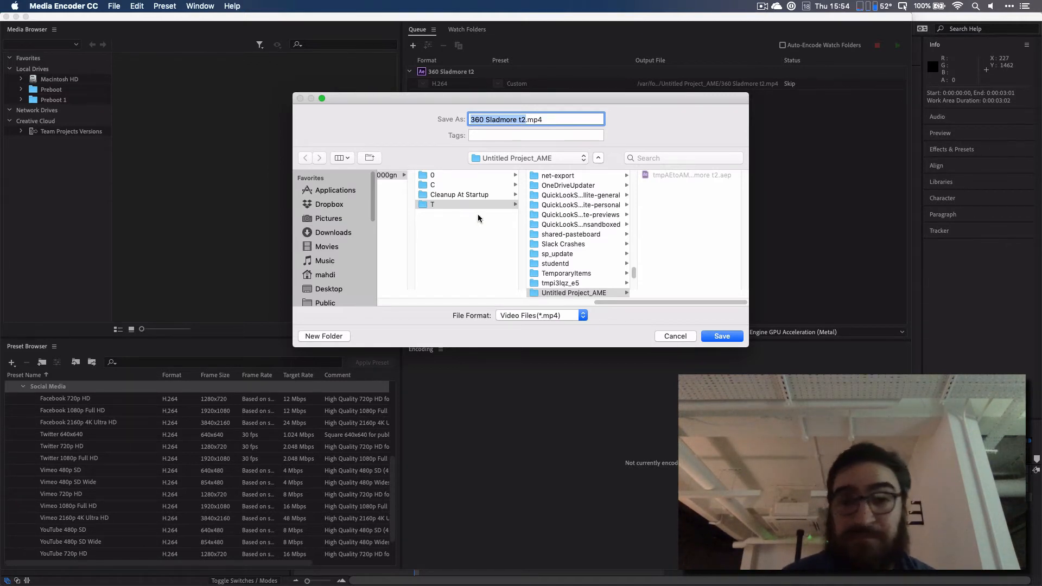
pyautogui.click(343, 219)
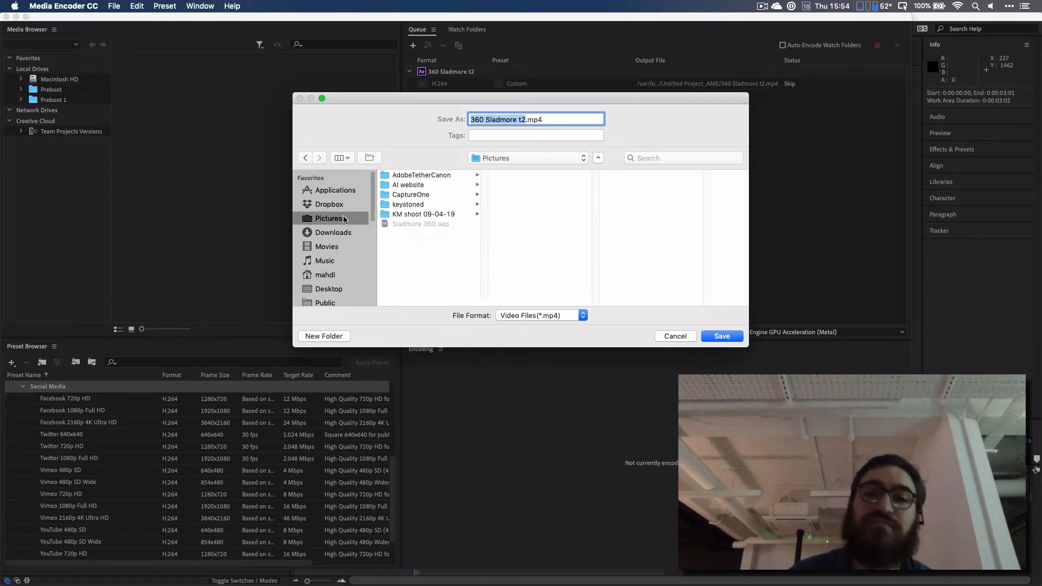
pyautogui.click(738, 338)
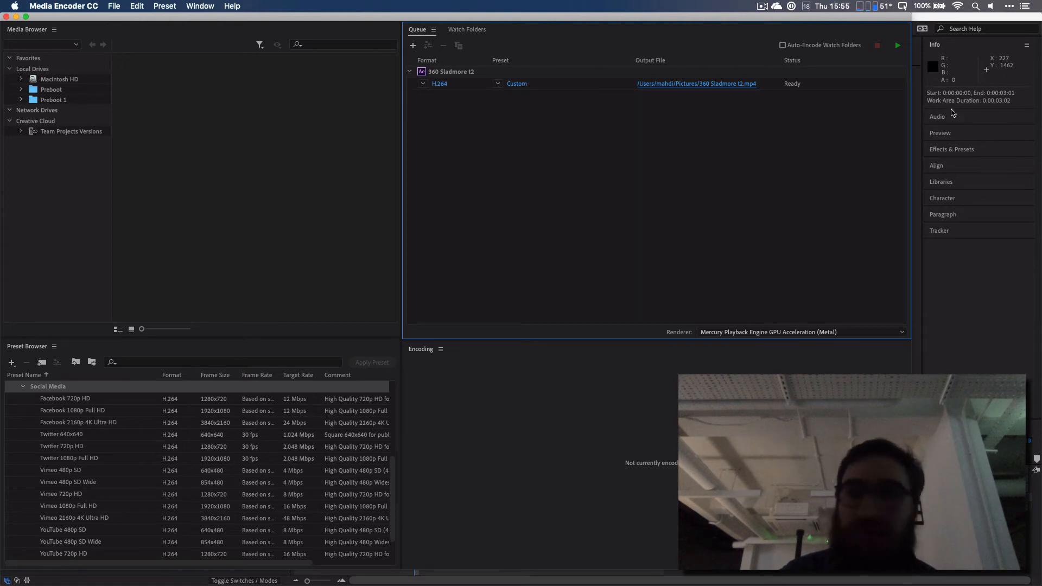
pyautogui.click(898, 47)
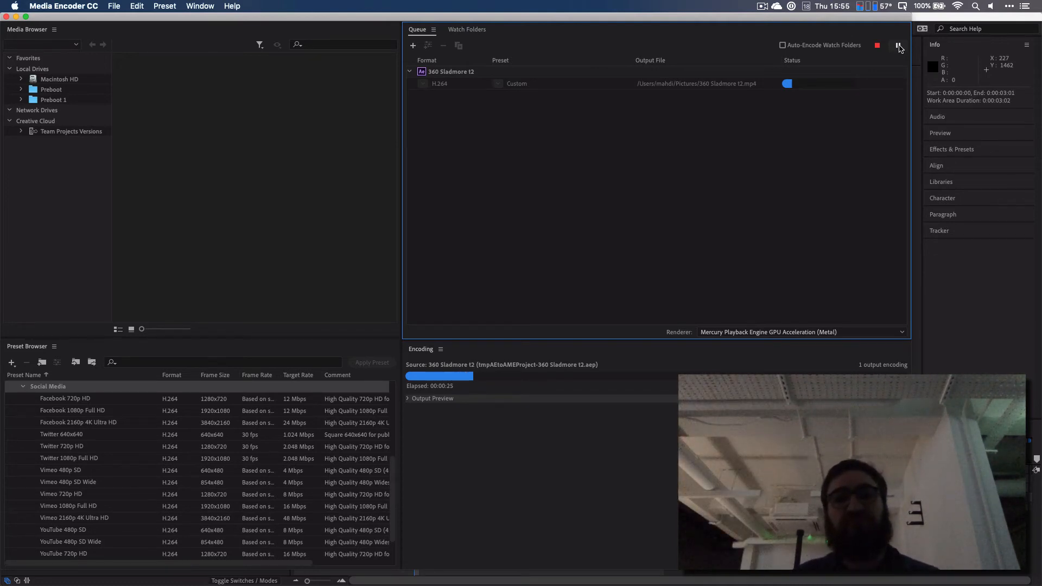
pyautogui.click(410, 400)
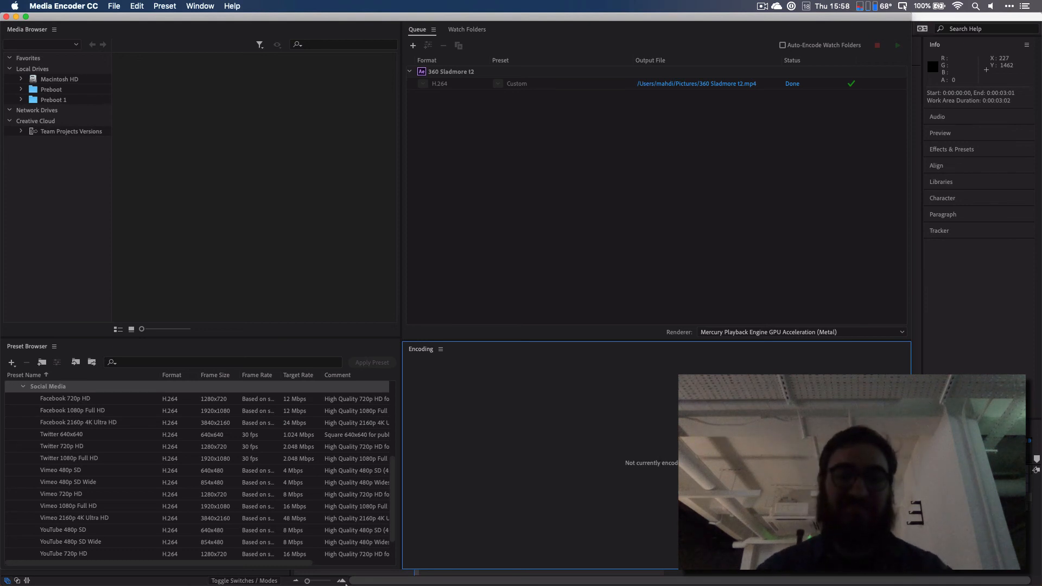
# Switch to Finder, play the exported 360 Sladmore t2.mp4 from the Pictures folder in QuickTime Player, and quit the player.
pyautogui.moveTo(290, 584)
pyautogui.click(157, 564)
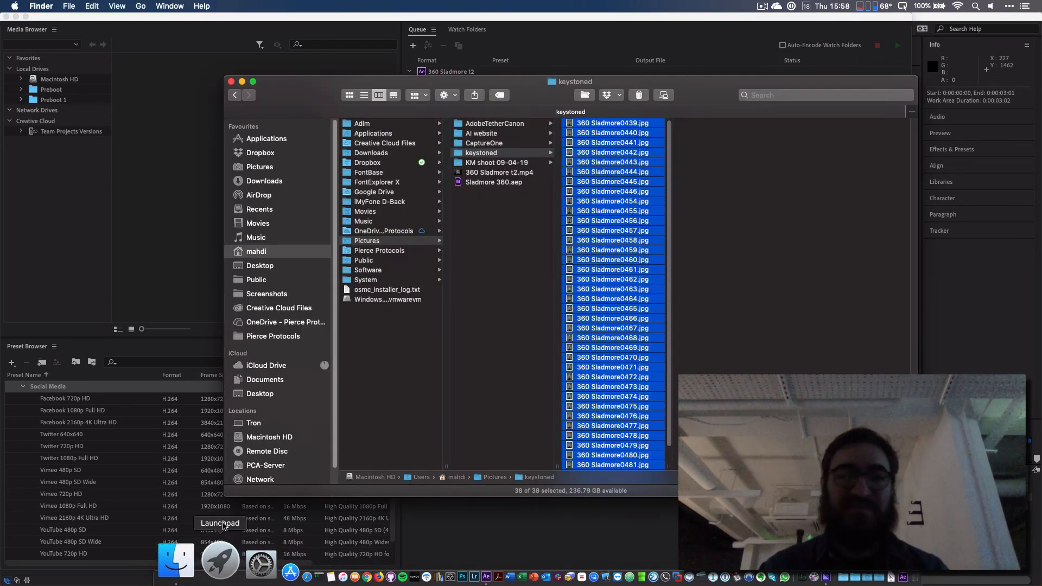
pyautogui.click(521, 206)
pyautogui.doubleClick(528, 173)
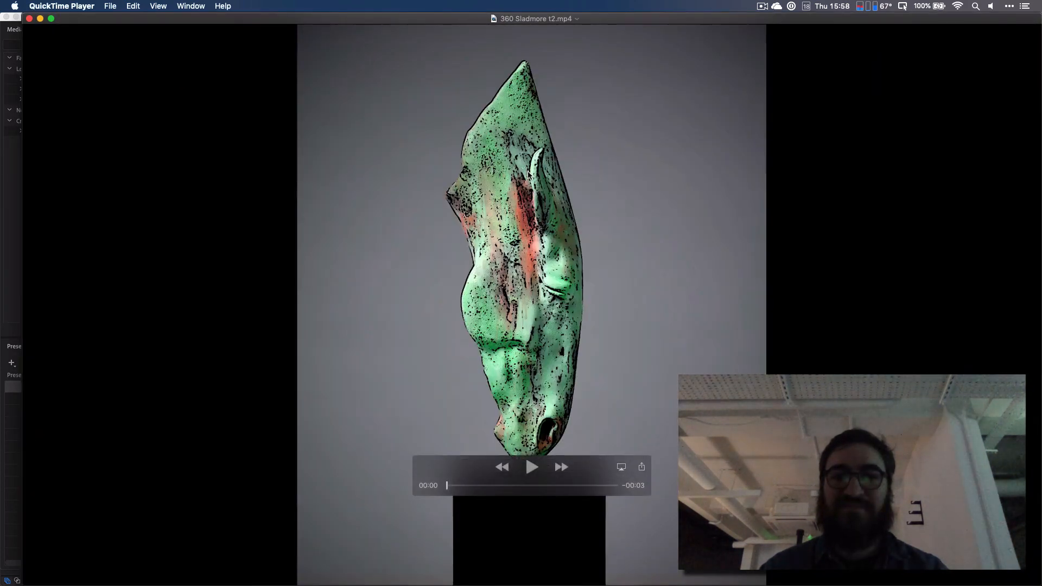
pyautogui.press('space')
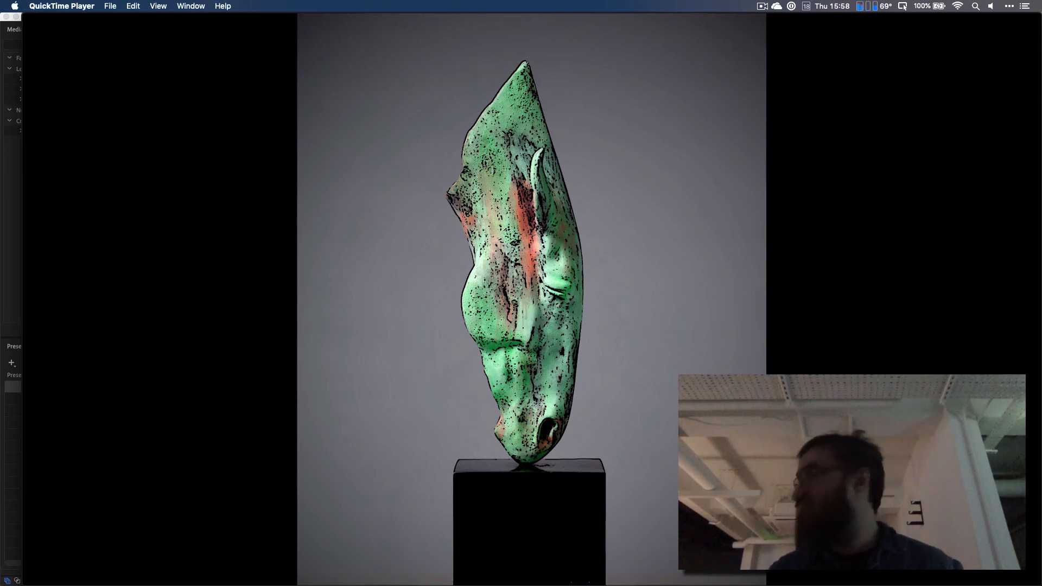
pyautogui.press('super+q')
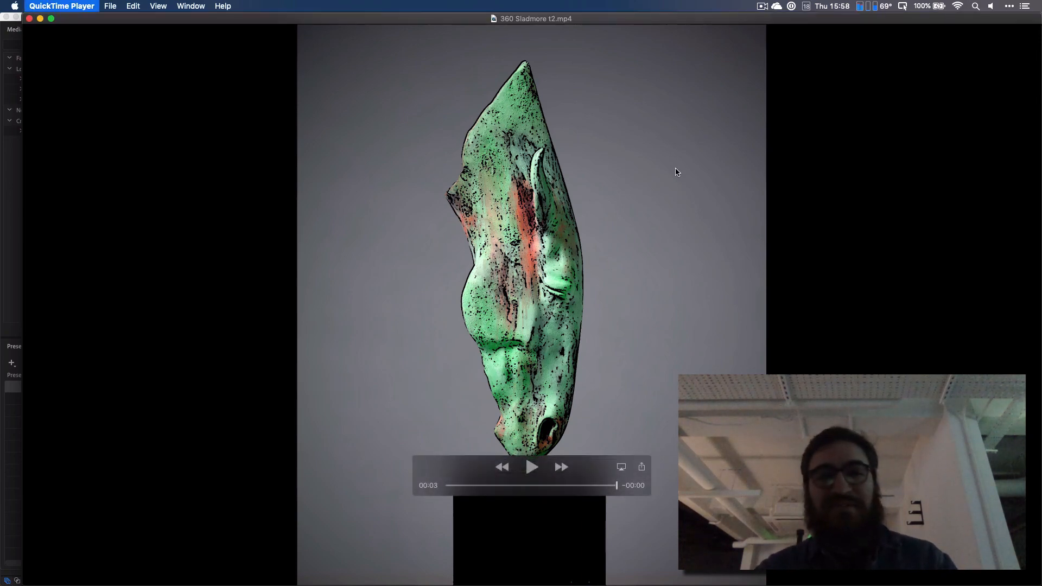
# Close the played video, switch back to Media Encoder and add a Facebook 720p HD output to the 360 Sladmore t2 queue item.
pyautogui.press('super+w')
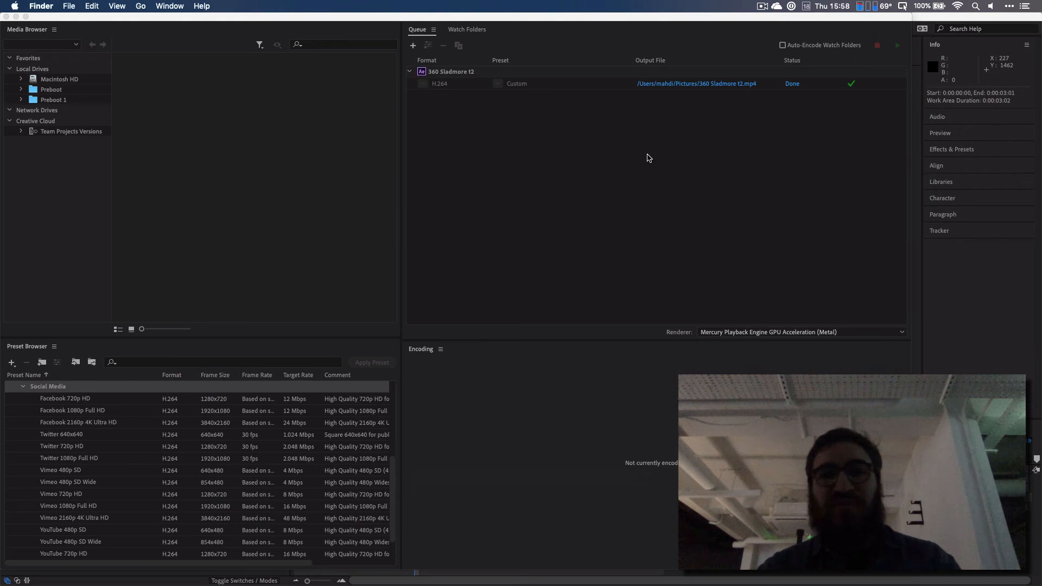
pyautogui.click(646, 157)
pyautogui.press('super+Tab')
pyautogui.press('super+Tab')
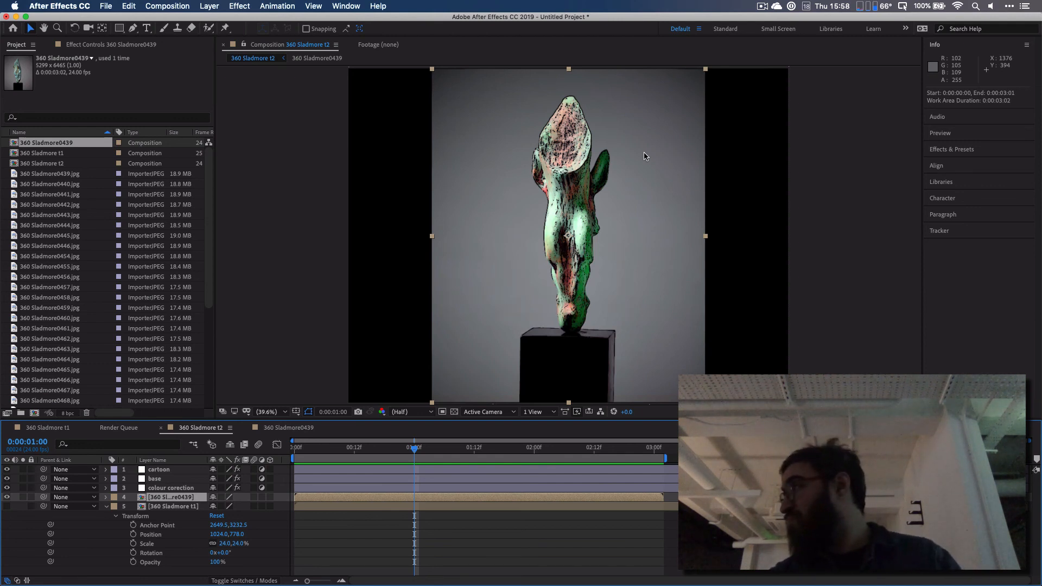
pyautogui.press('super+Tab')
pyautogui.press('super+Tab')
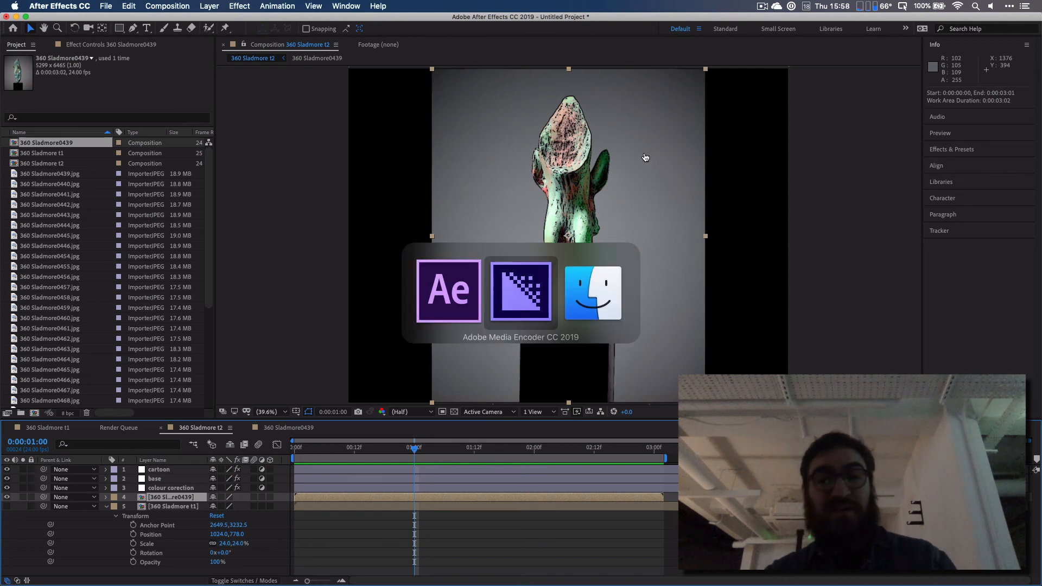
pyautogui.press('super+shift+g')
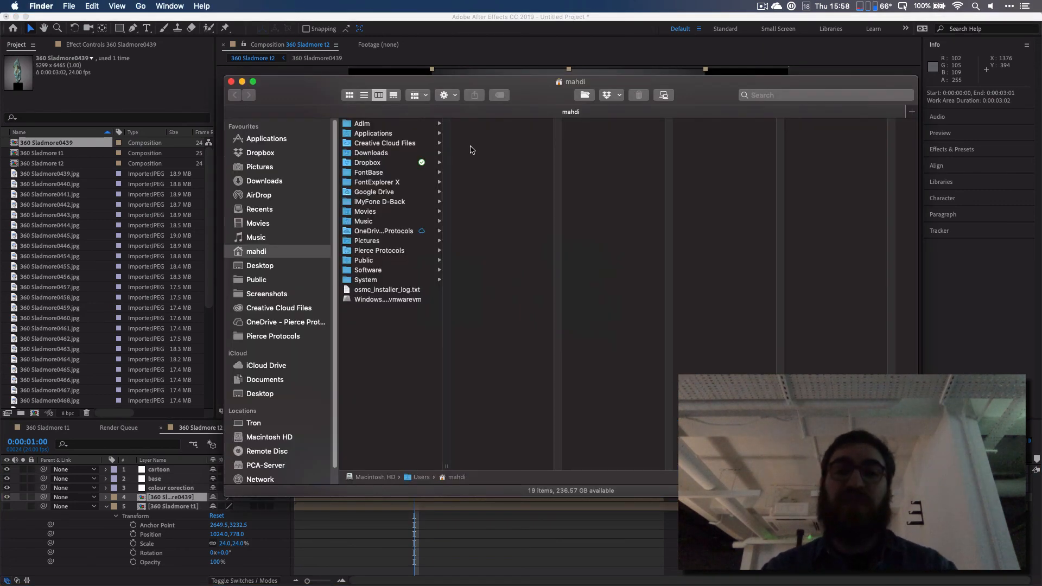
pyautogui.press('super+Tab')
pyautogui.press('super+Tab')
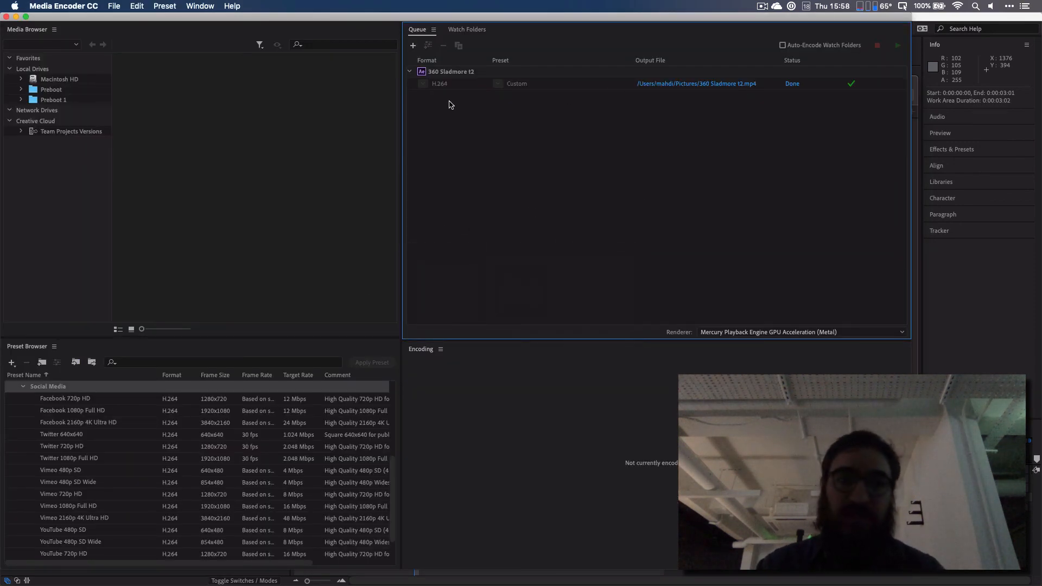
pyautogui.moveTo(74, 404); pyautogui.dragTo(490, 75)
# Review the available export formats for the Facebook 720p HD output, try Animated GIF, and cancel the export settings.
pyautogui.click(542, 83)
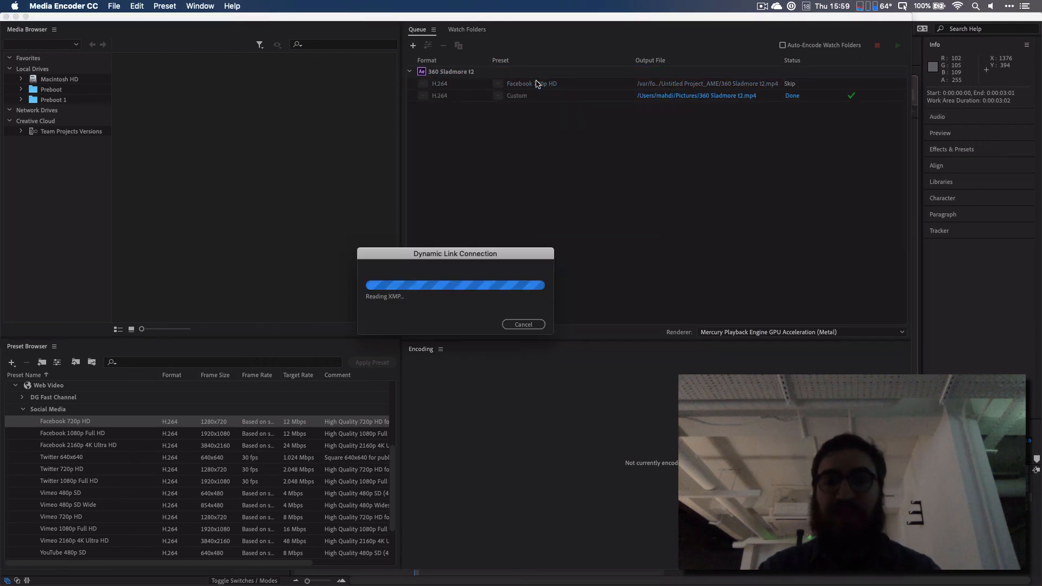
pyautogui.click(610, 107)
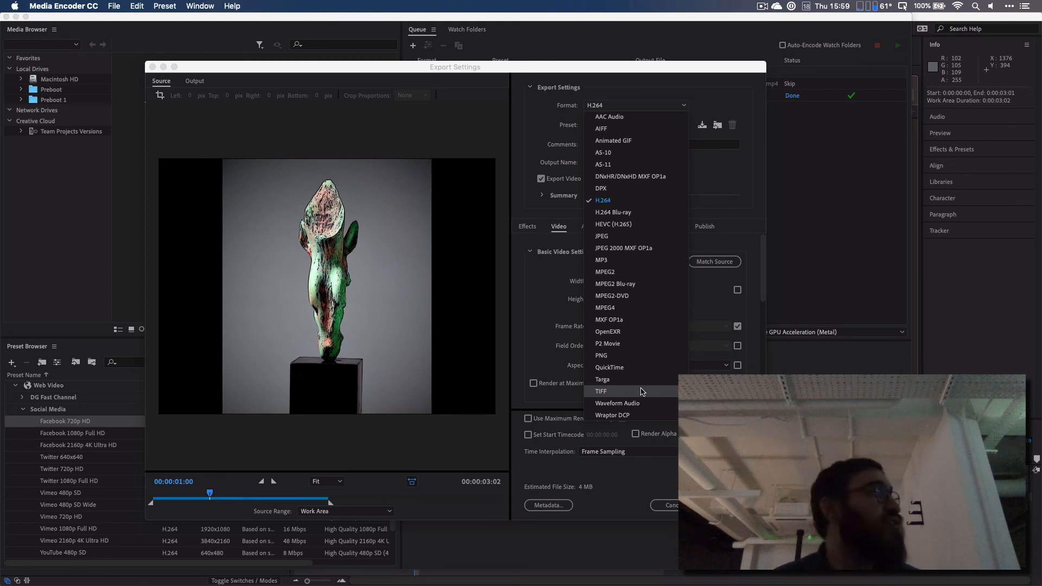
pyautogui.click(628, 141)
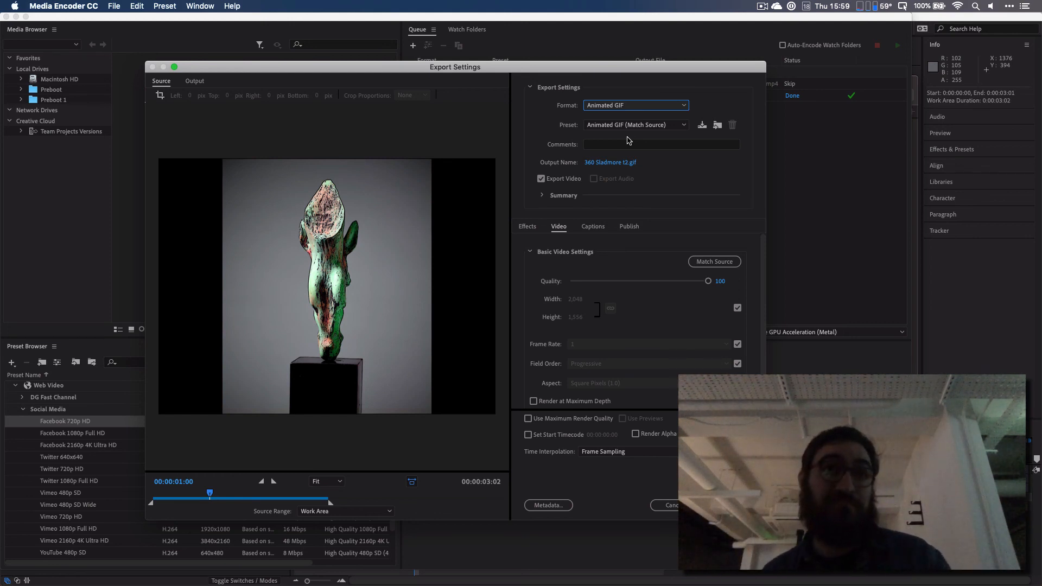
pyautogui.click(675, 506)
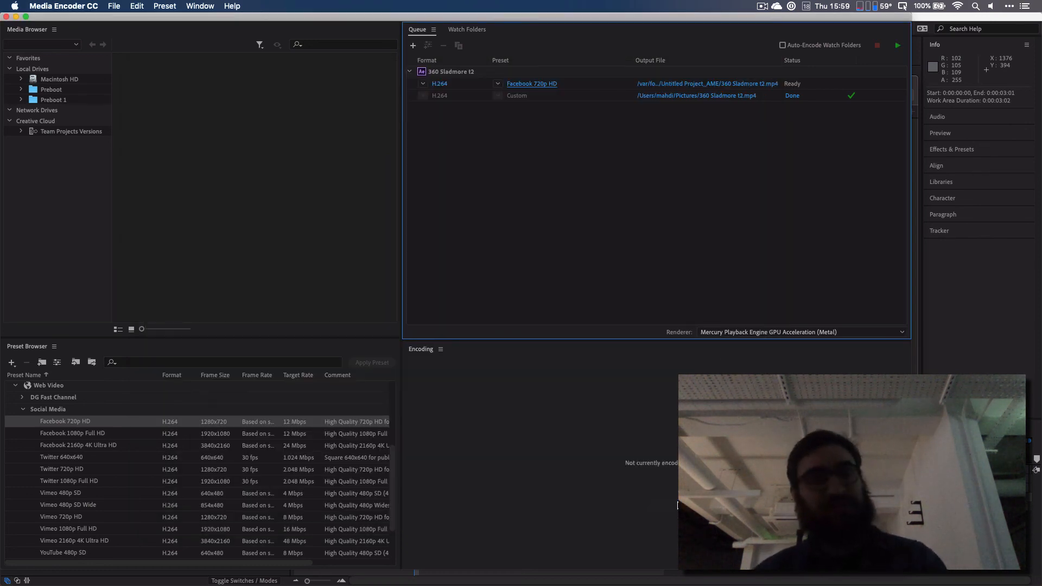
pyautogui.click(762, 6)
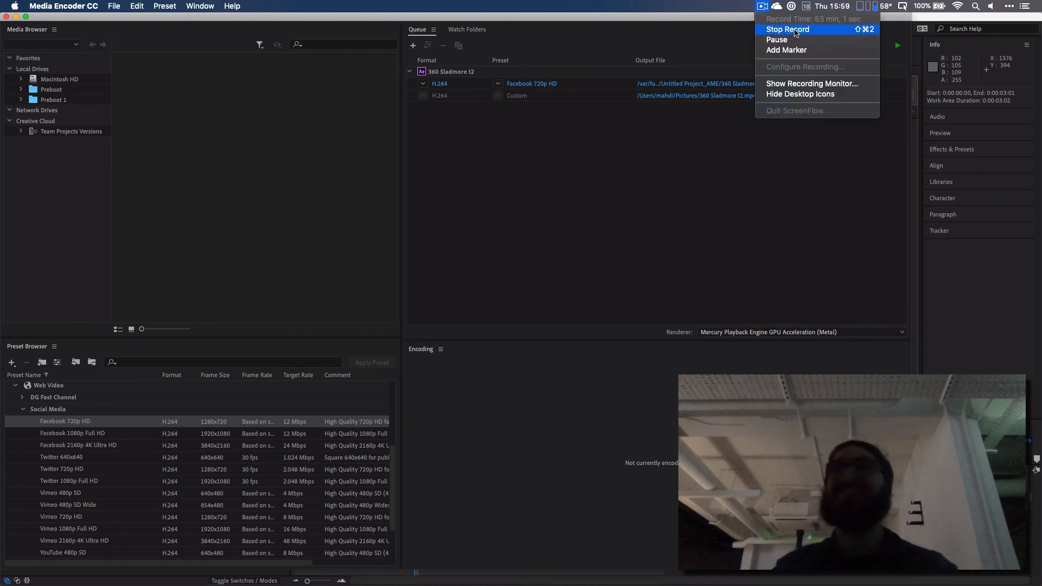
pyautogui.click(698, 153)
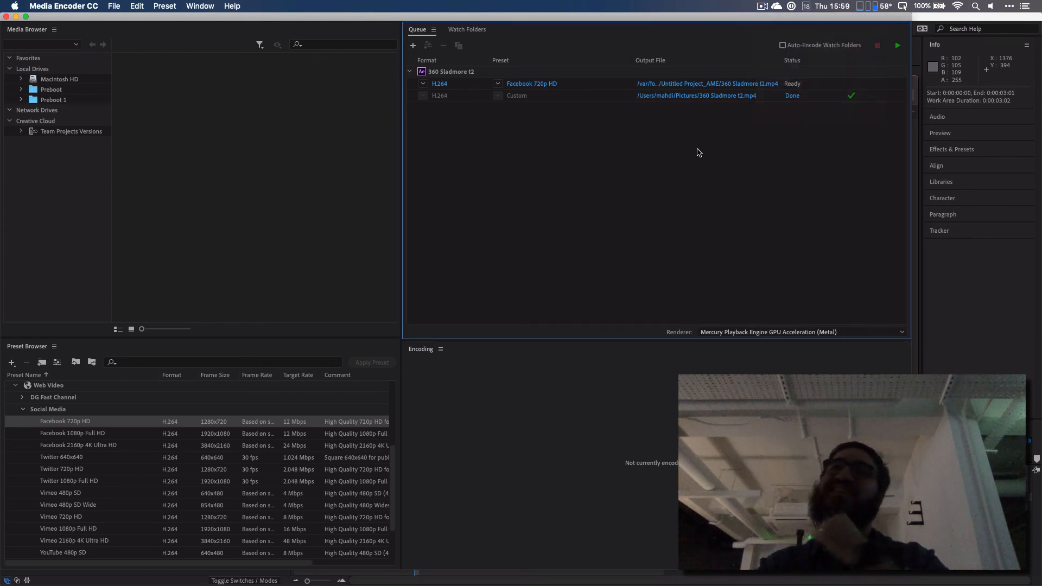
pyautogui.click(761, 6)
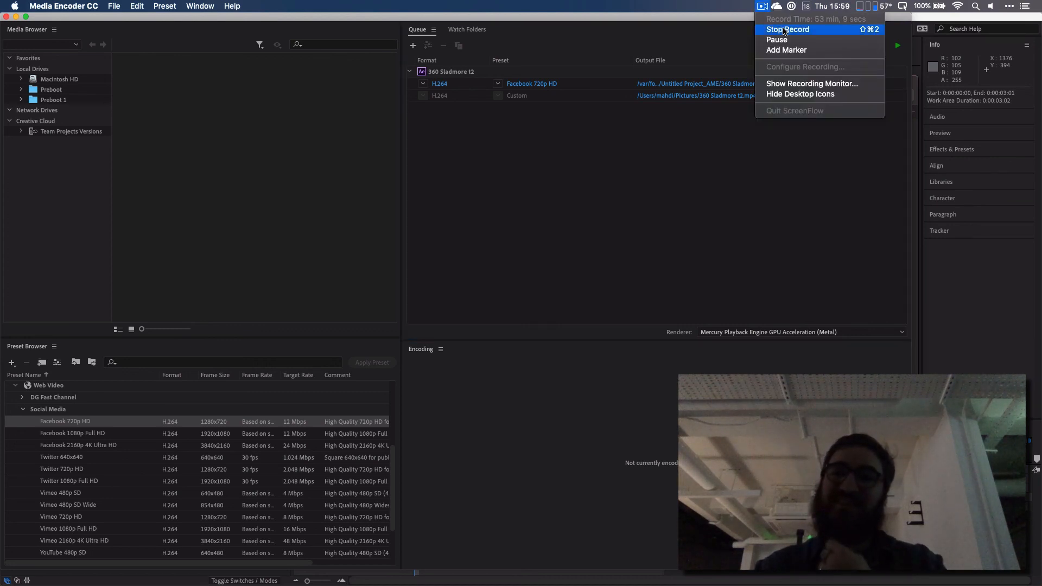